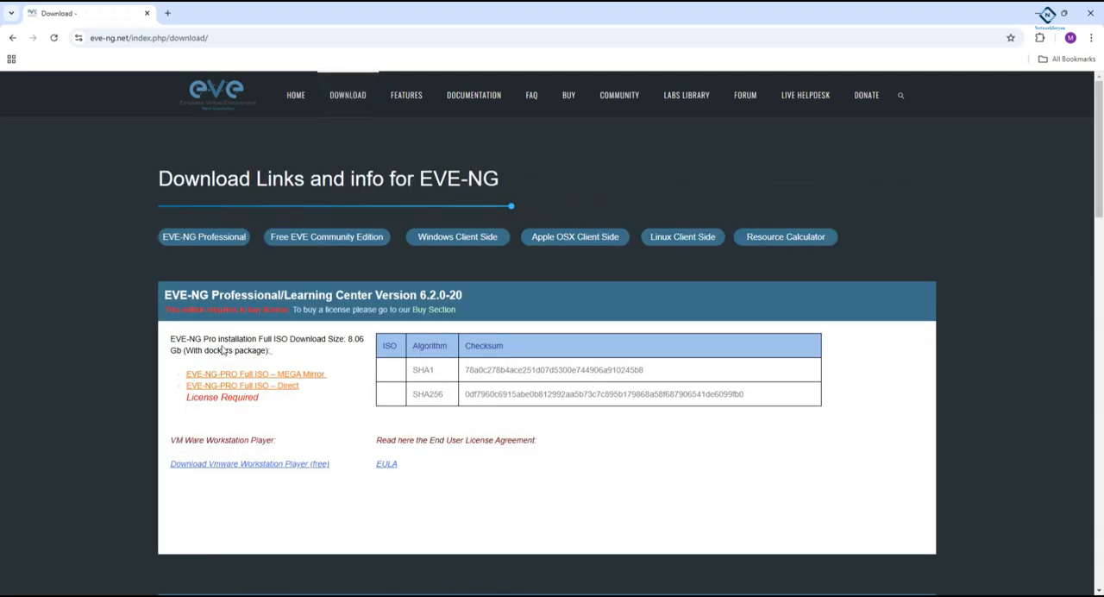
- Go to the Free EVE Community Edition downloads and check the version number in its heading
{"action": "left_click", "coordinate": [320, 238]}
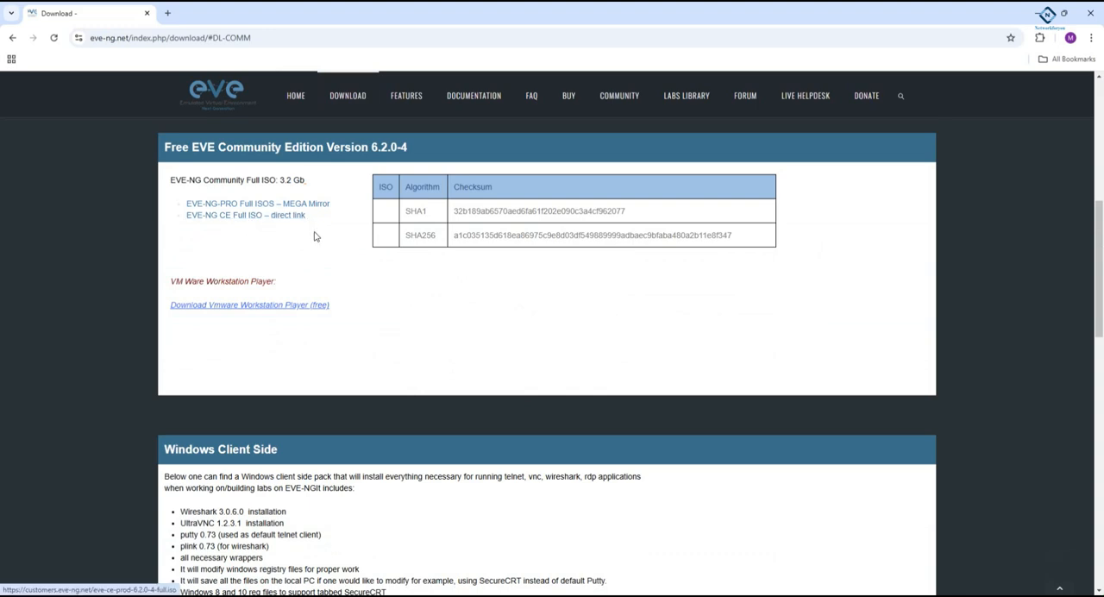
{"action": "left_click_drag", "start_coordinate": [372, 147], "coordinate": [420, 149]}
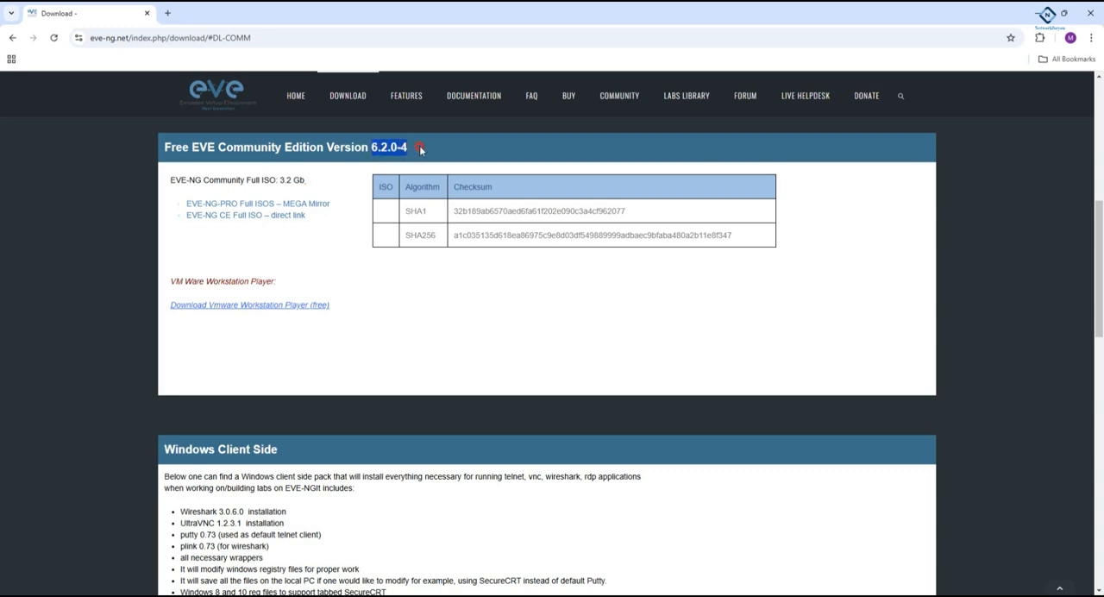
{"action": "left_click", "coordinate": [415, 148]}
{"action": "left_click_drag", "start_coordinate": [372, 146], "coordinate": [162, 142]}
{"action": "left_click", "coordinate": [418, 149]}
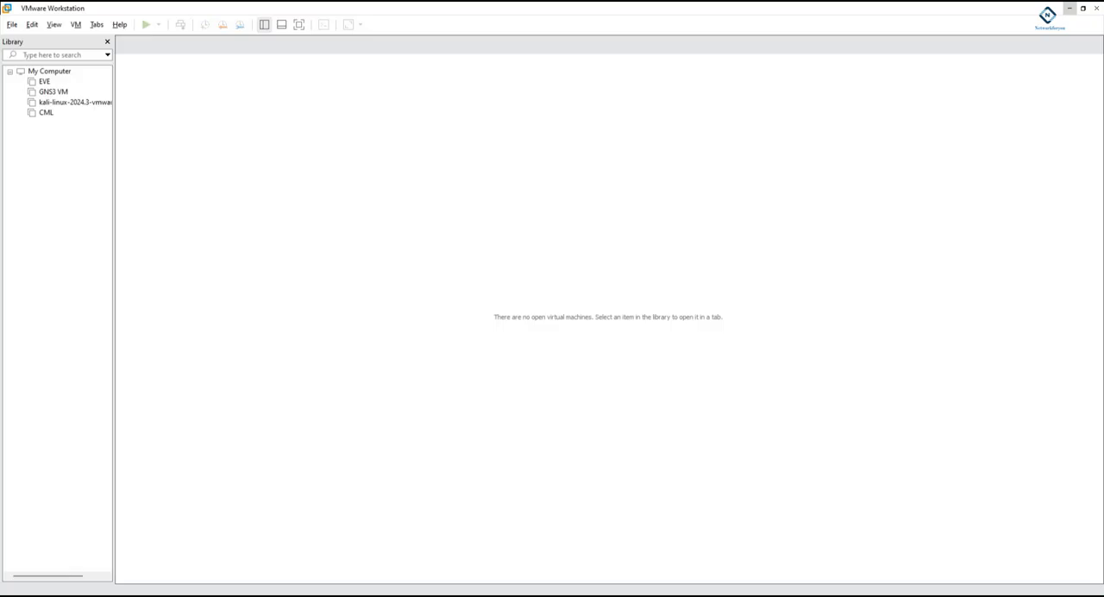
{"action": "left_click", "coordinate": [12, 25]}
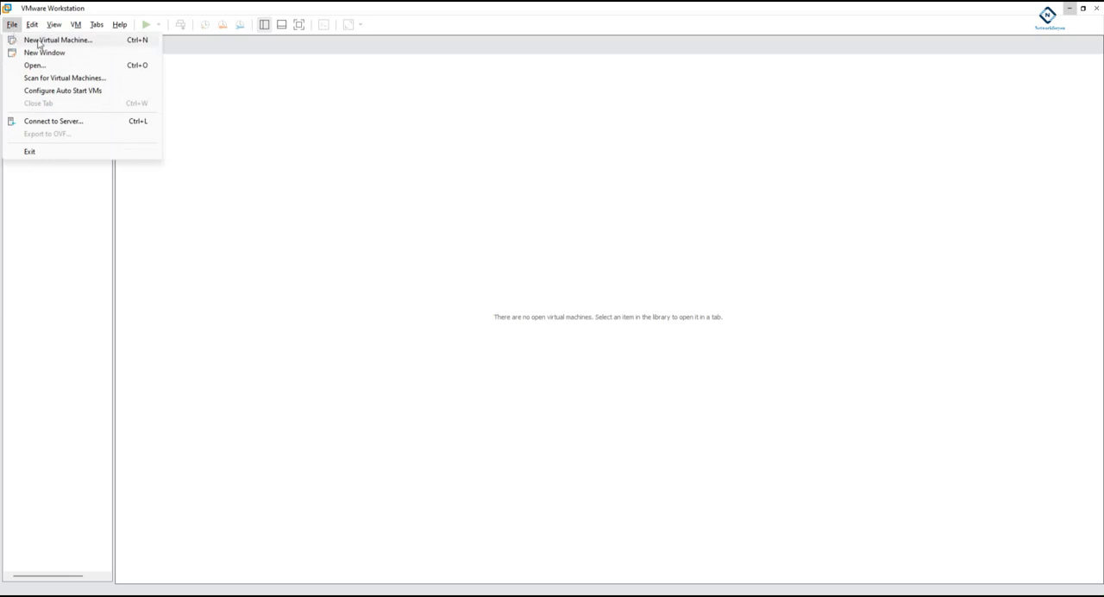
{"action": "left_click", "coordinate": [39, 42]}
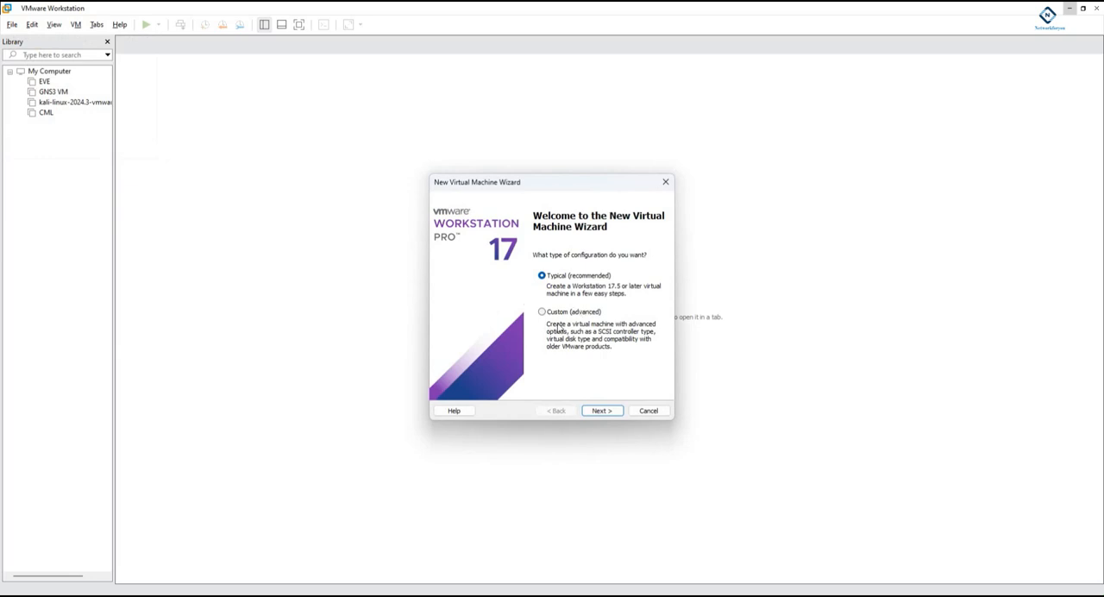
{"action": "left_click", "coordinate": [648, 411]}
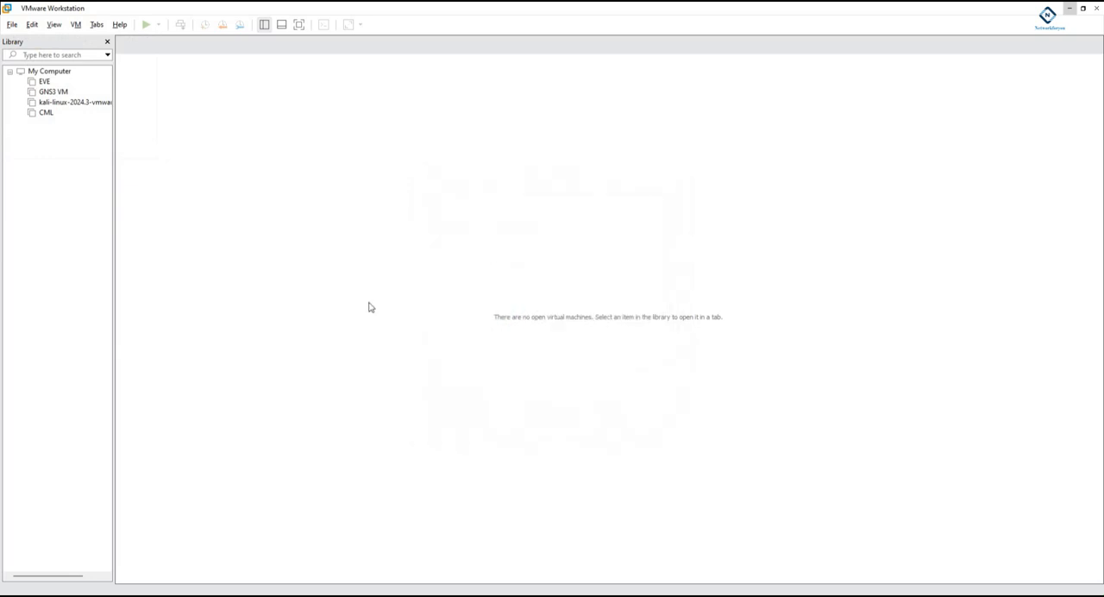
{"action": "left_click", "coordinate": [12, 24]}
{"action": "left_click", "coordinate": [36, 65]}
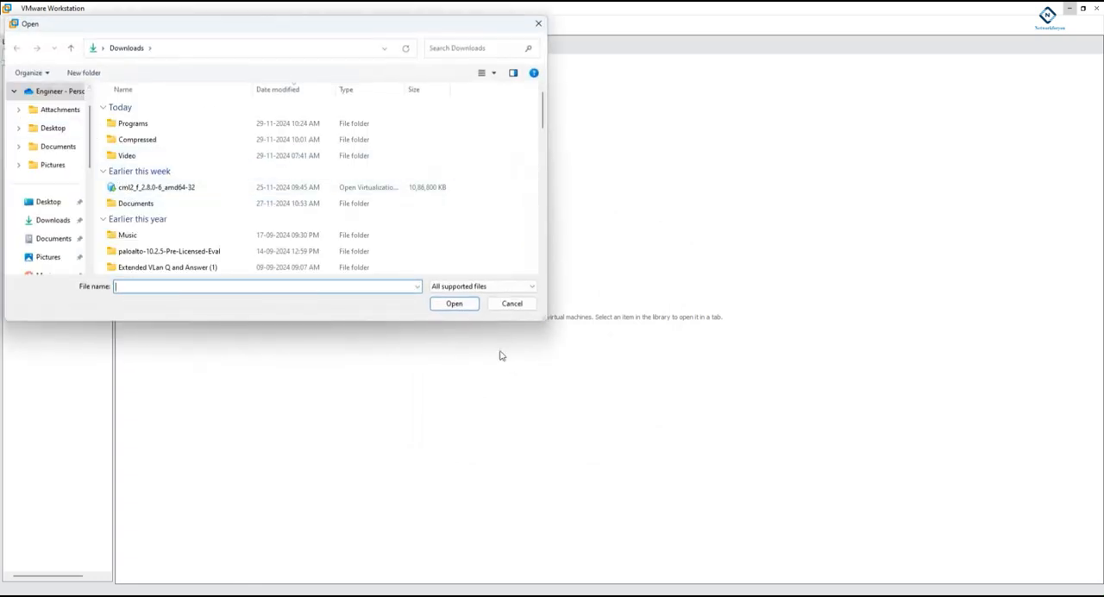
{"action": "left_click", "coordinate": [495, 305]}
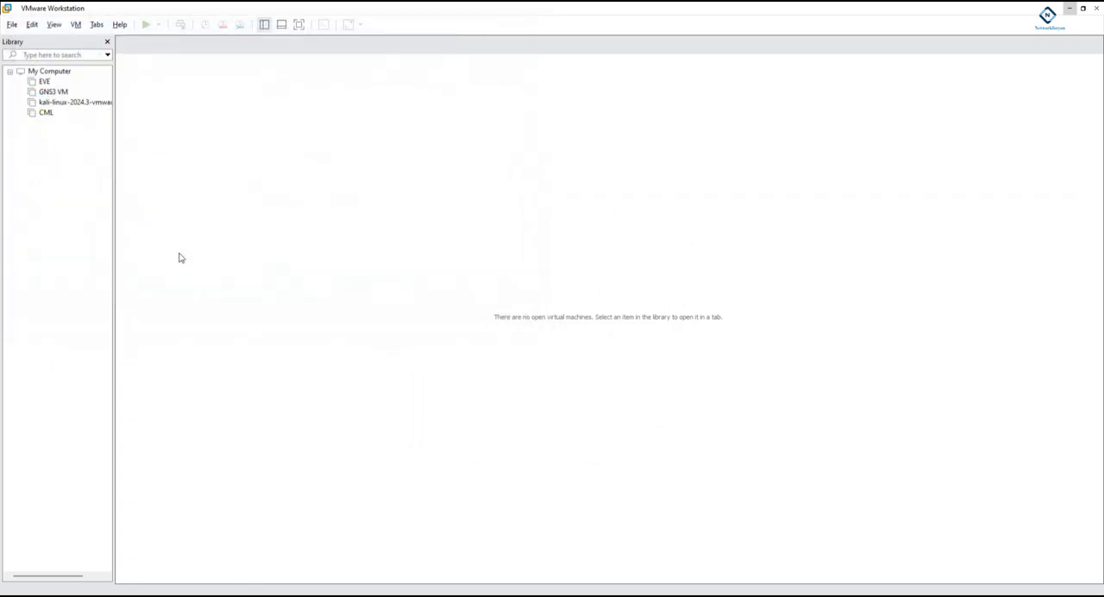
- Start a new virtual machine with the Custom (advanced) configuration and Workstation 17.5 or later hardware compatibility
{"action": "left_click", "coordinate": [12, 24]}
{"action": "left_click", "coordinate": [35, 40]}
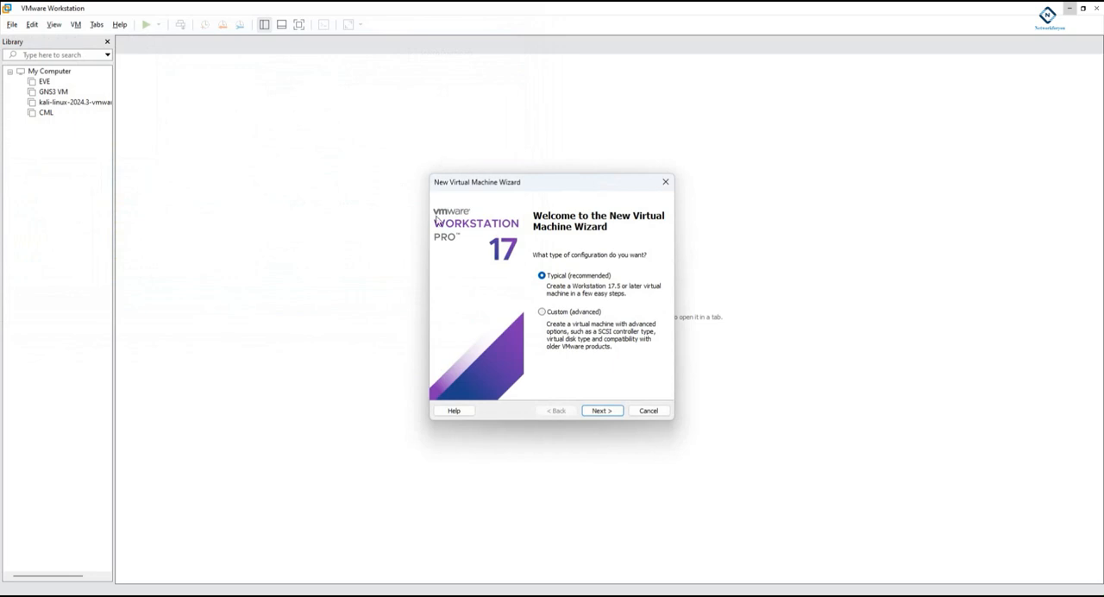
{"action": "left_click", "coordinate": [542, 311]}
{"action": "left_click", "coordinate": [600, 410]}
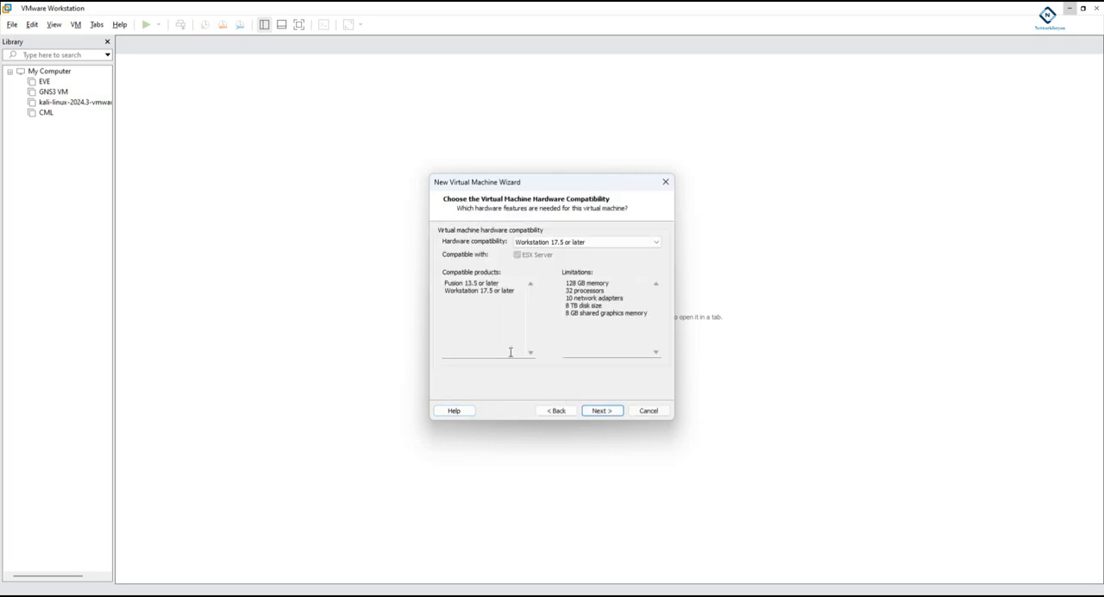
{"action": "left_click", "coordinate": [602, 411]}
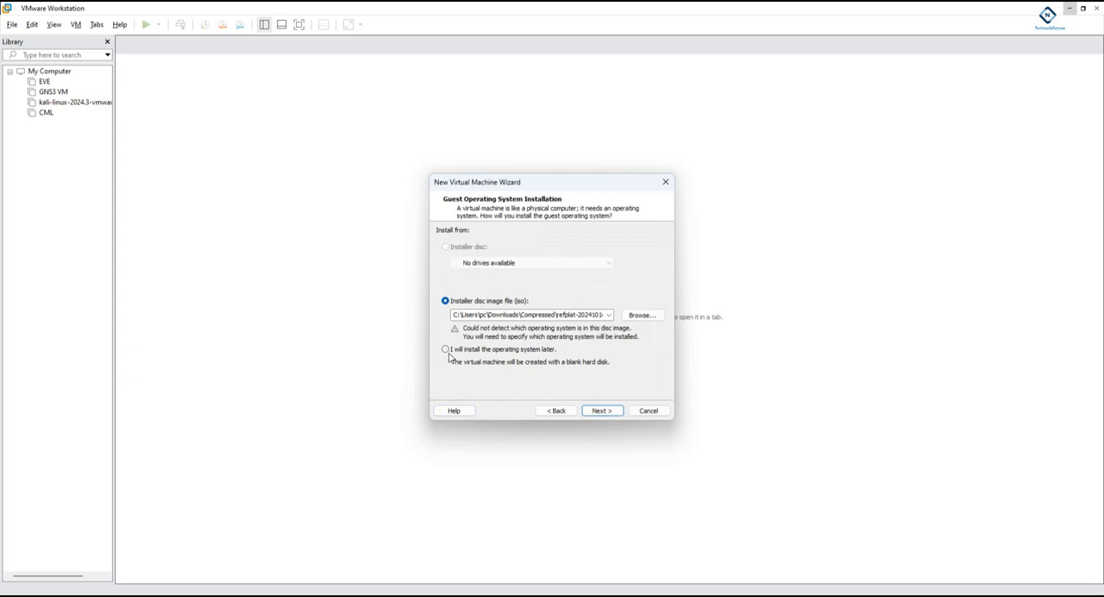
- Choose to install the operating system later and set the guest system to Linux, version Ubuntu 64-bit
{"action": "left_click", "coordinate": [446, 349]}
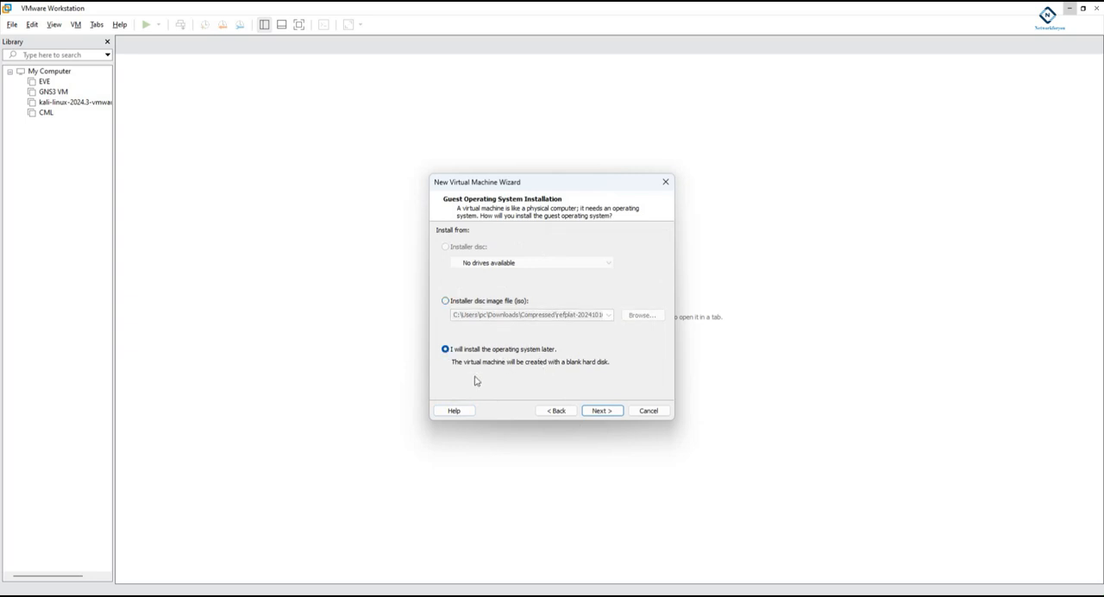
{"action": "left_click", "coordinate": [601, 411]}
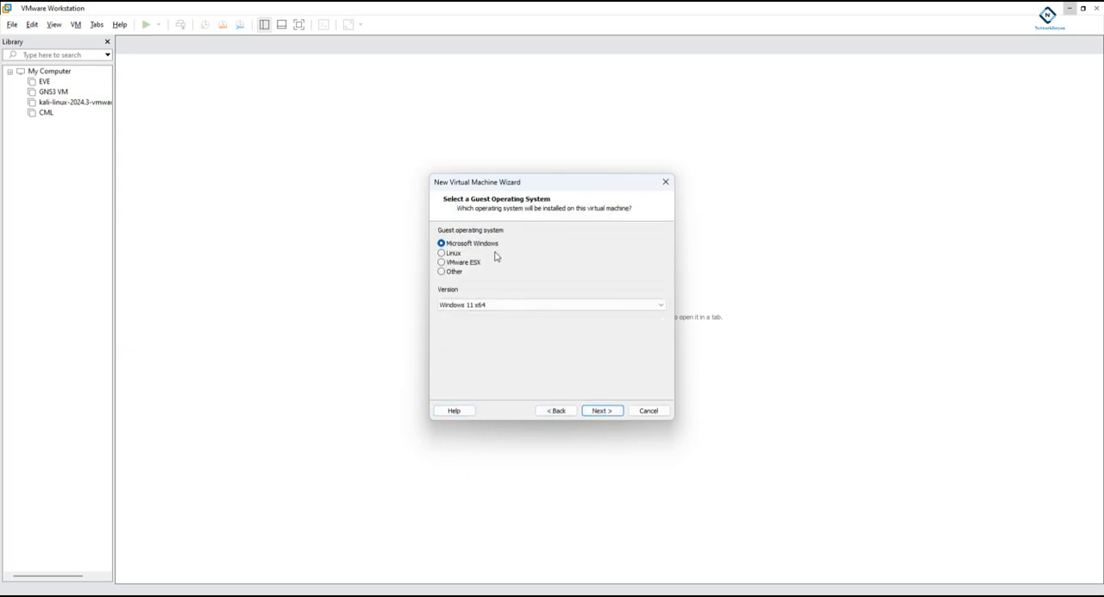
{"action": "left_click", "coordinate": [440, 253]}
{"action": "left_click", "coordinate": [574, 309]}
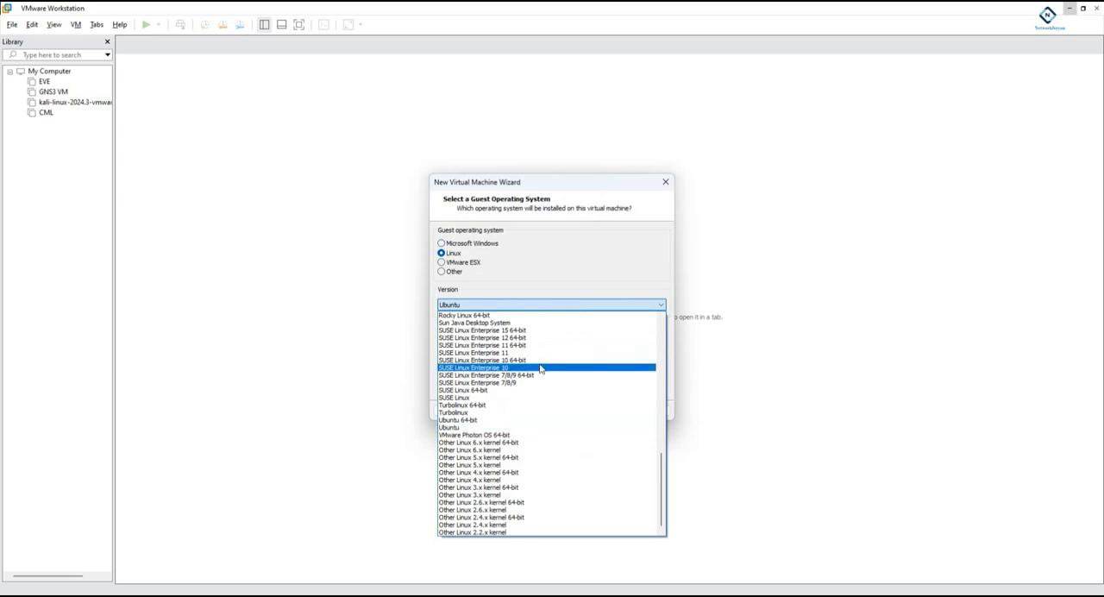
{"action": "left_click", "coordinate": [478, 419]}
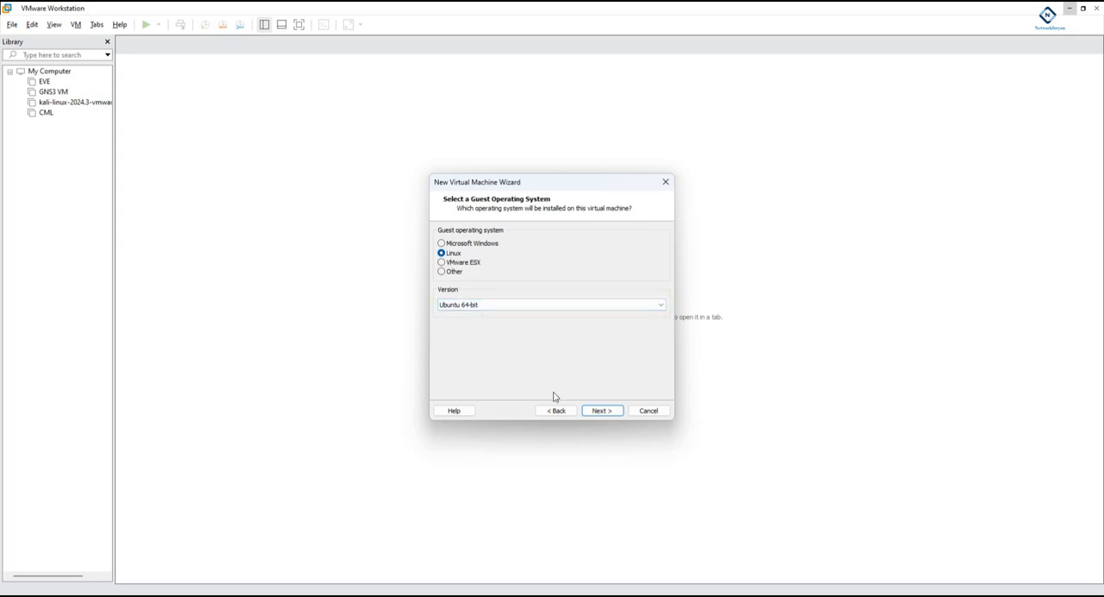
{"action": "left_click", "coordinate": [599, 411]}
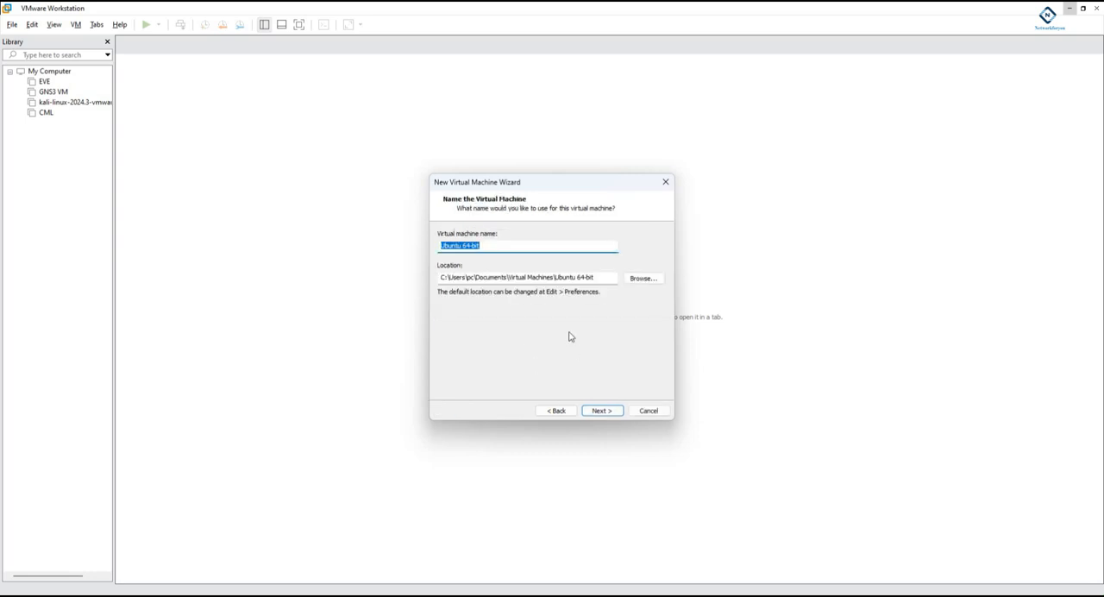
- Name the virtual machine NewEVEng
{"action": "left_click", "coordinate": [486, 245]}
{"action": "left_click_drag", "start_coordinate": [492, 245], "coordinate": [420, 242]}
{"action": "type", "text": "NewEVEng"}
- Set the virtual machine's location to the folder F:\Virtual disk\EVE ng
{"action": "left_click", "coordinate": [635, 280]}
{"action": "scroll", "coordinate": [497, 340], "scroll_direction": "down", "scroll_amount": 5}
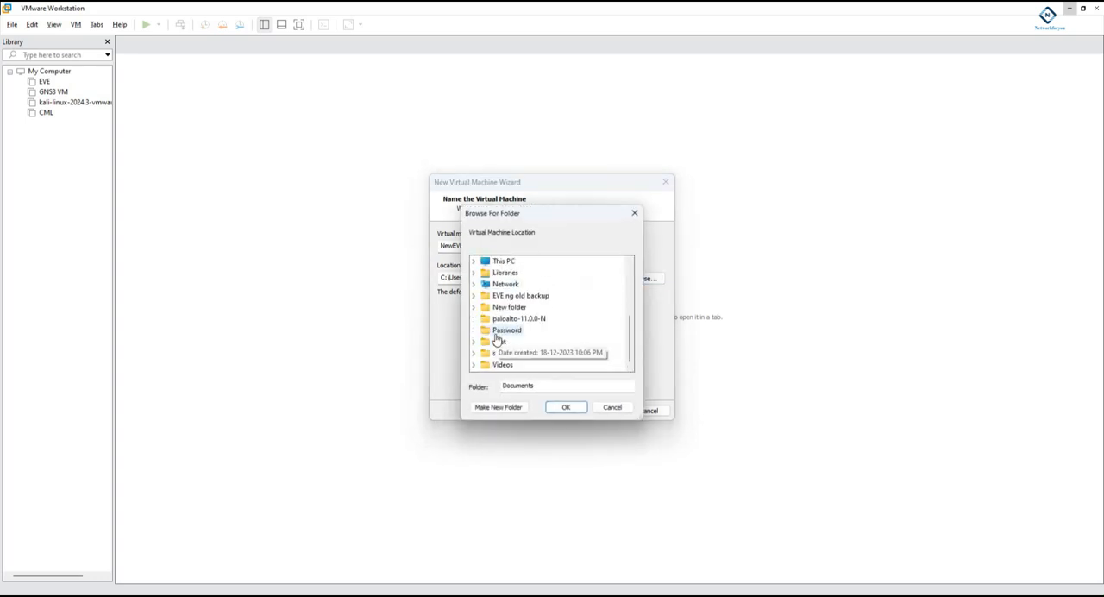
{"action": "scroll", "coordinate": [529, 354], "scroll_direction": "up", "scroll_amount": 2}
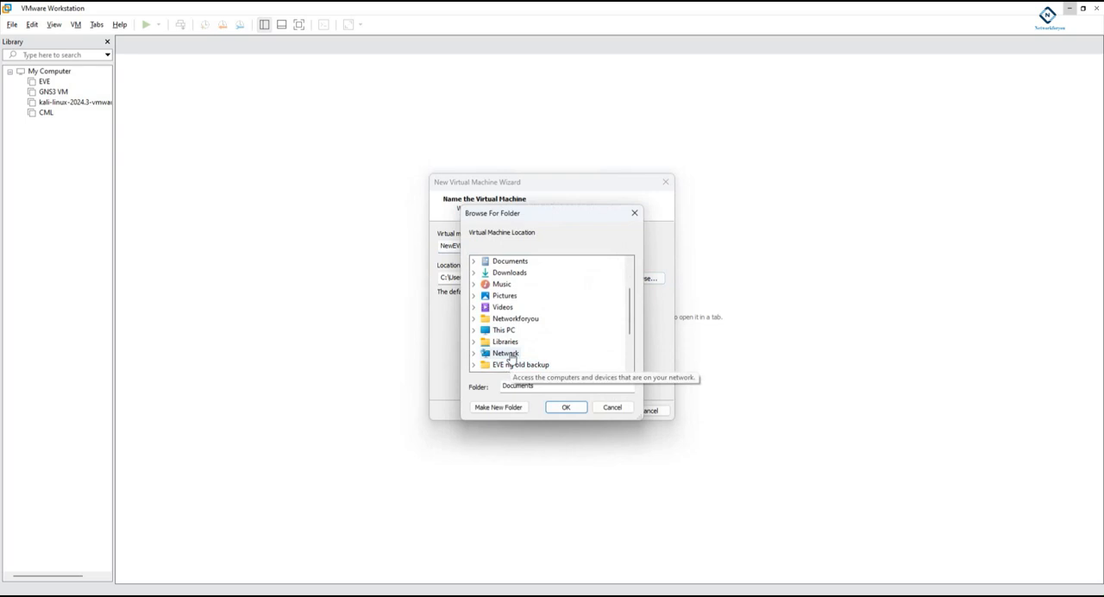
{"action": "left_click", "coordinate": [507, 331]}
{"action": "scroll", "coordinate": [528, 352], "scroll_direction": "down", "scroll_amount": 2}
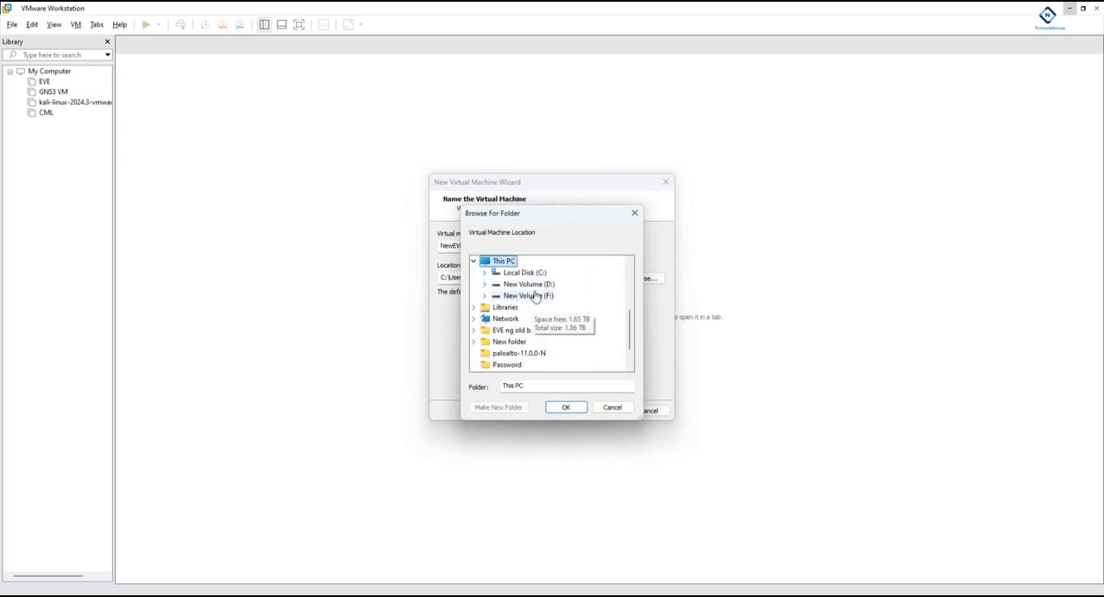
{"action": "left_click", "coordinate": [535, 296]}
{"action": "left_click", "coordinate": [544, 318]}
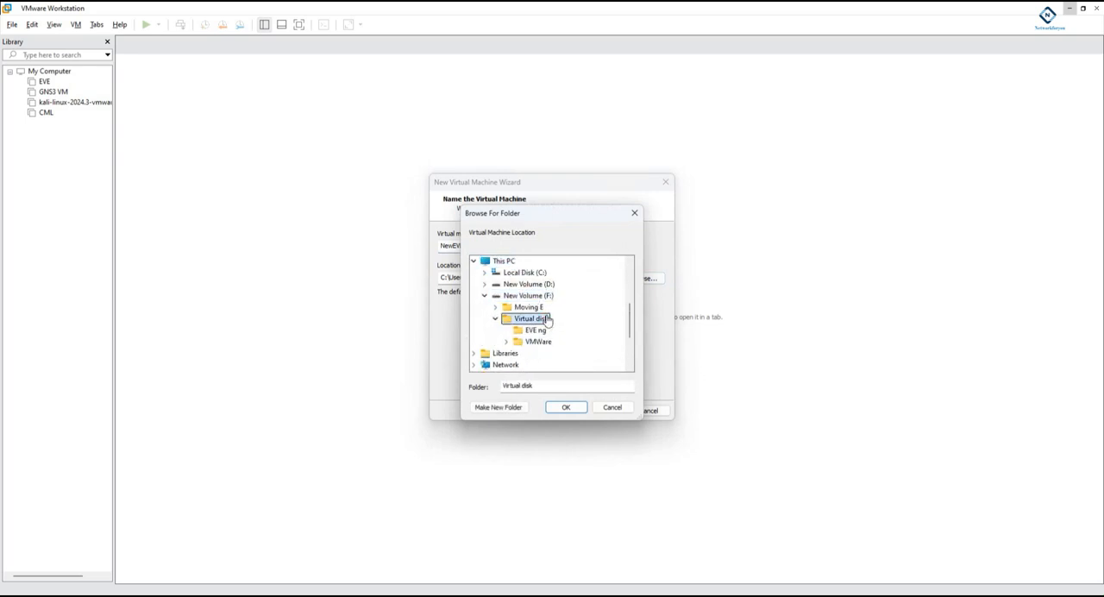
{"action": "left_click", "coordinate": [550, 334]}
{"action": "left_click", "coordinate": [569, 406]}
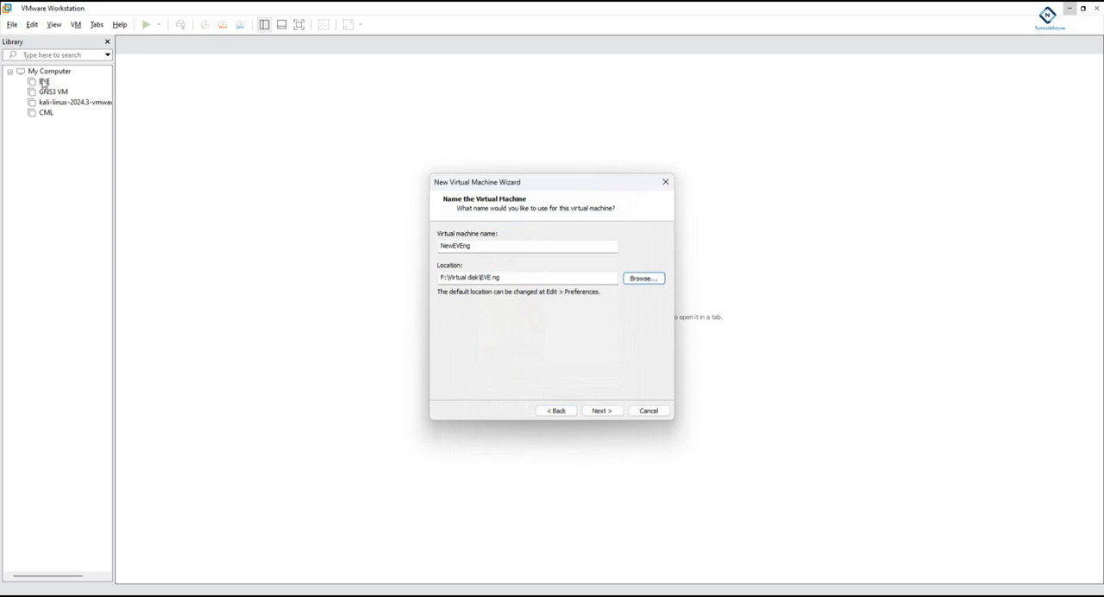
- Shorten the virtual machine name to EVEng and accept the name and location
{"action": "left_click_drag", "start_coordinate": [455, 246], "coordinate": [425, 249]}
{"action": "key", "text": "BackSpace"}
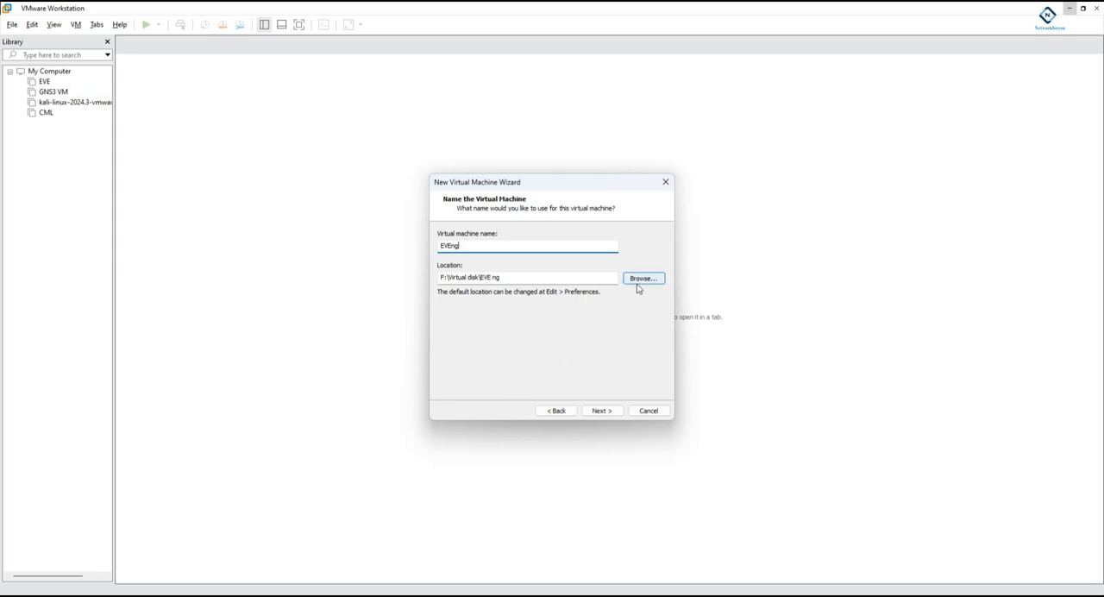
{"action": "left_click", "coordinate": [600, 411]}
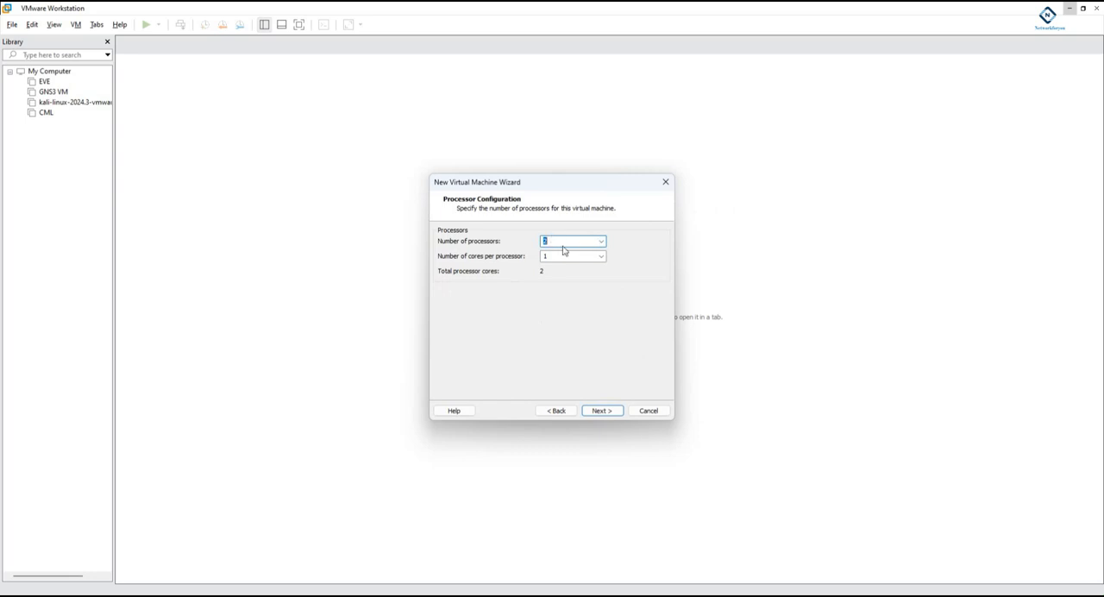
- Keep 2 processors with 1 core each and set the virtual machine's memory to 32768 MB
{"action": "left_click", "coordinate": [602, 411]}
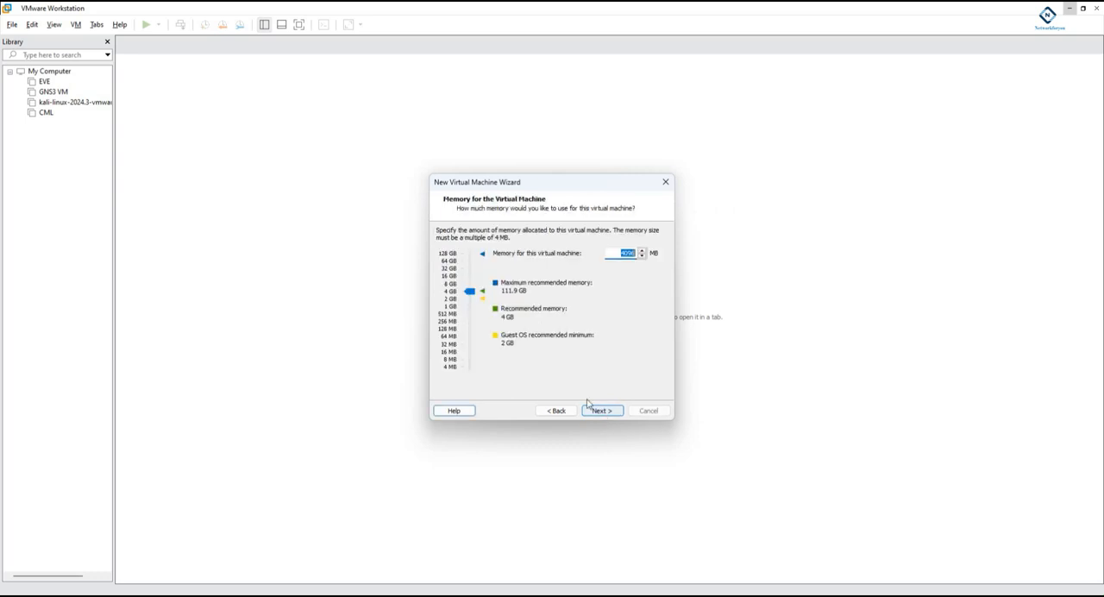
{"action": "left_click_drag", "start_coordinate": [468, 292], "coordinate": [471, 274]}
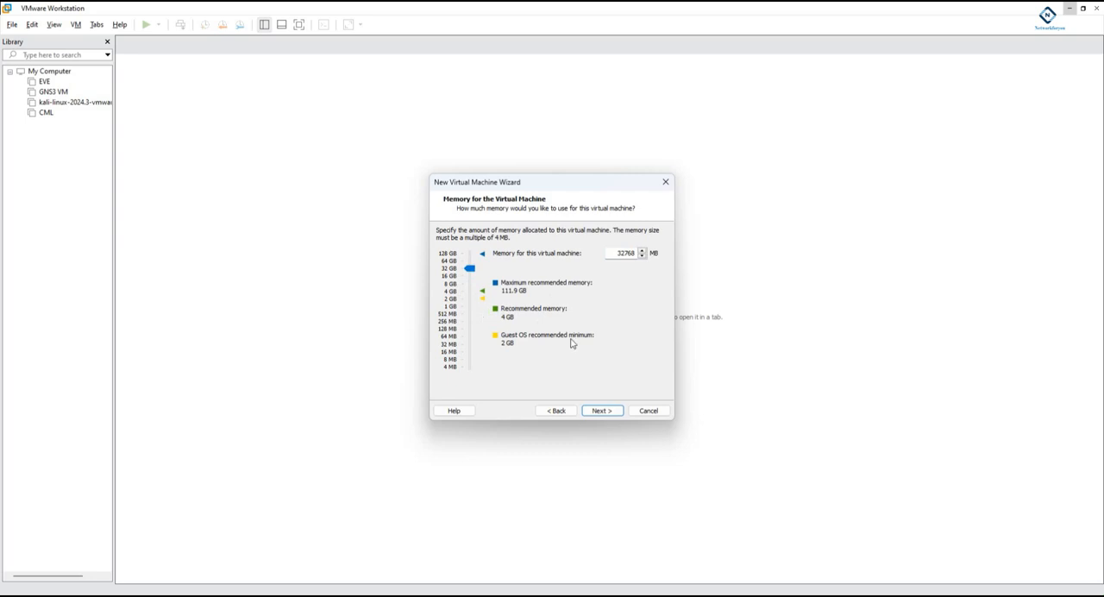
{"action": "left_click", "coordinate": [600, 413]}
{"action": "left_click", "coordinate": [599, 243]}
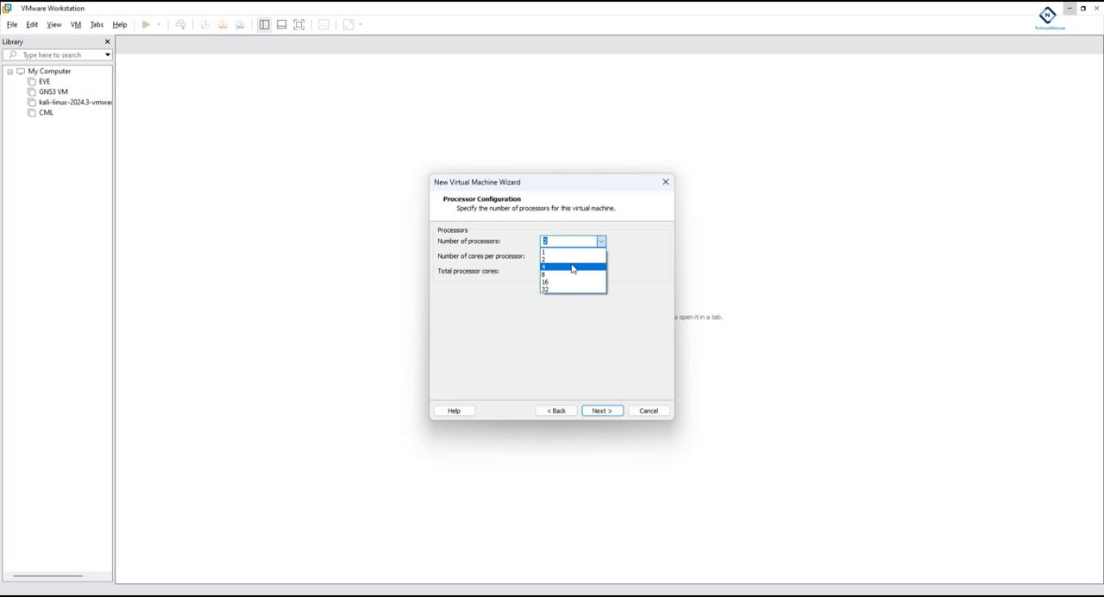
{"action": "left_click", "coordinate": [638, 255]}
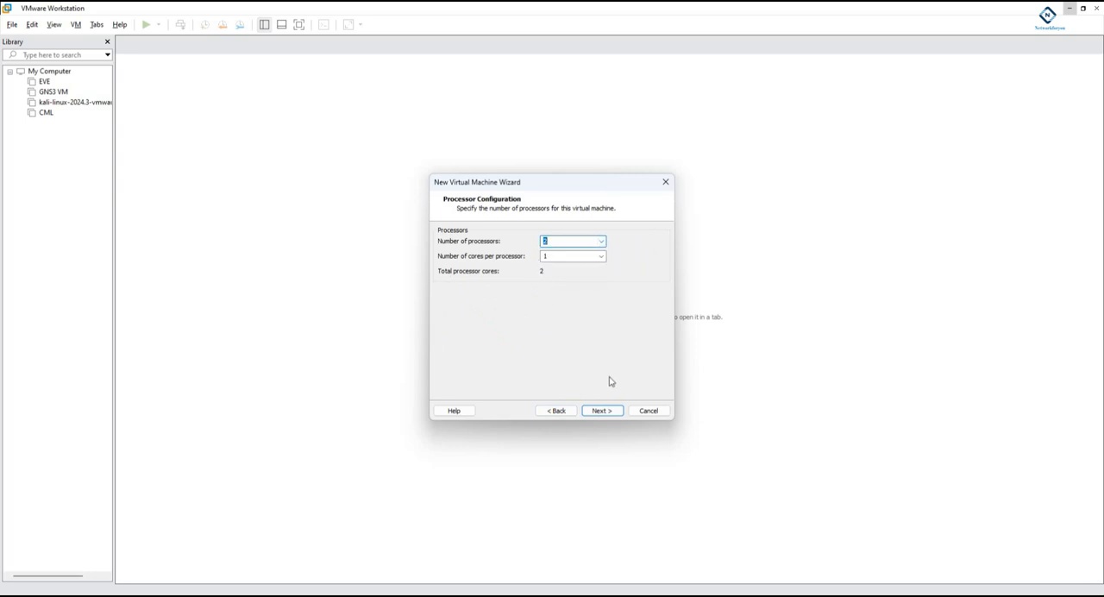
{"action": "left_click", "coordinate": [600, 411]}
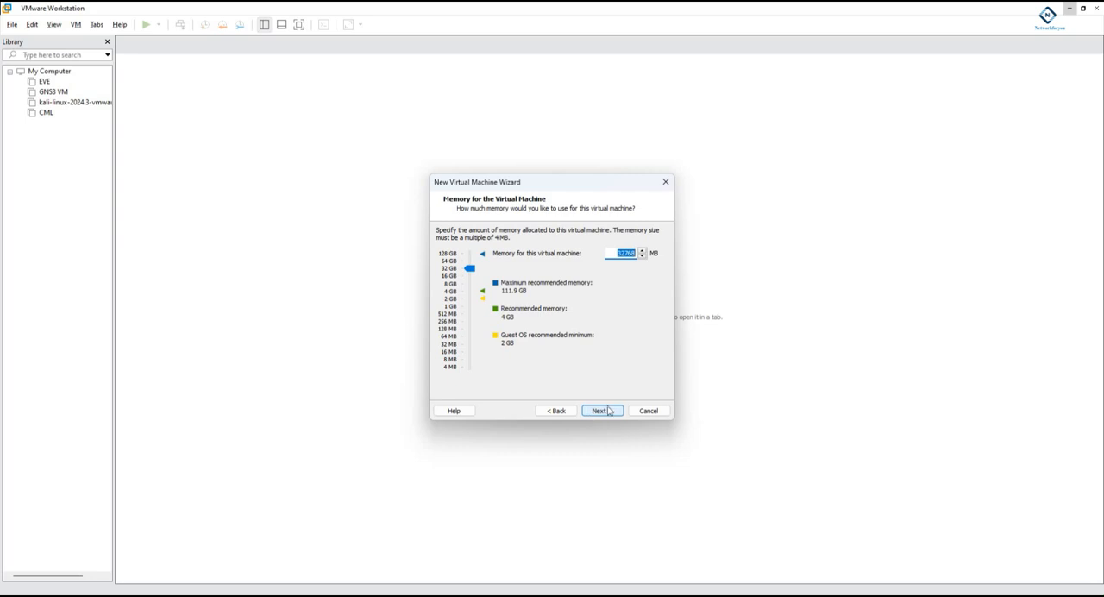
{"action": "left_click", "coordinate": [608, 410]}
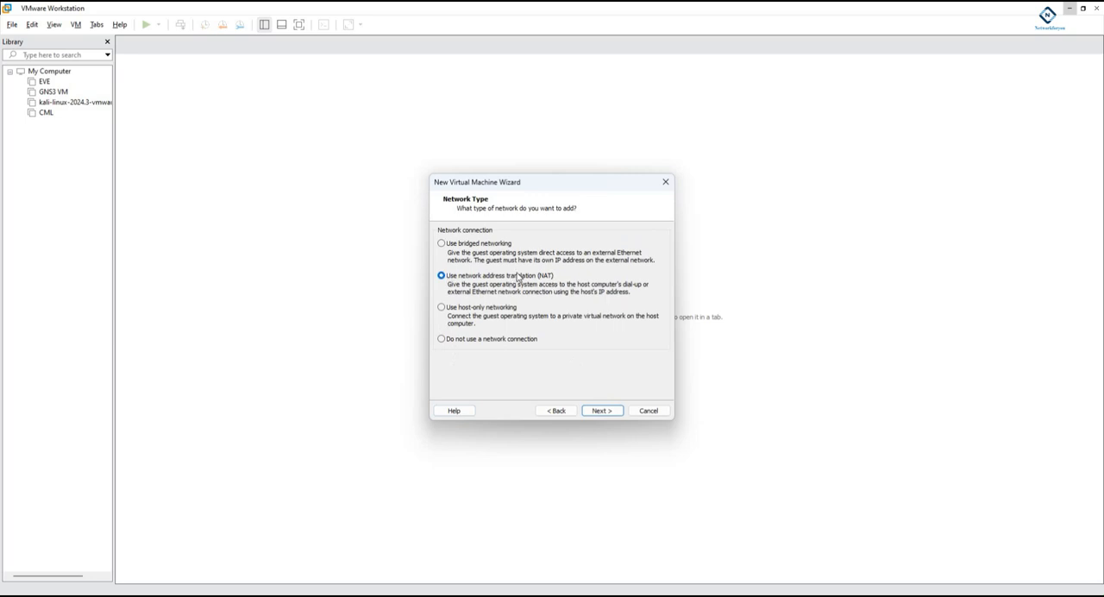
- Accept NAT networking, the LSI Logic controller and the SCSI disk type, and choose to create a new virtual disk
{"action": "left_click", "coordinate": [604, 411]}
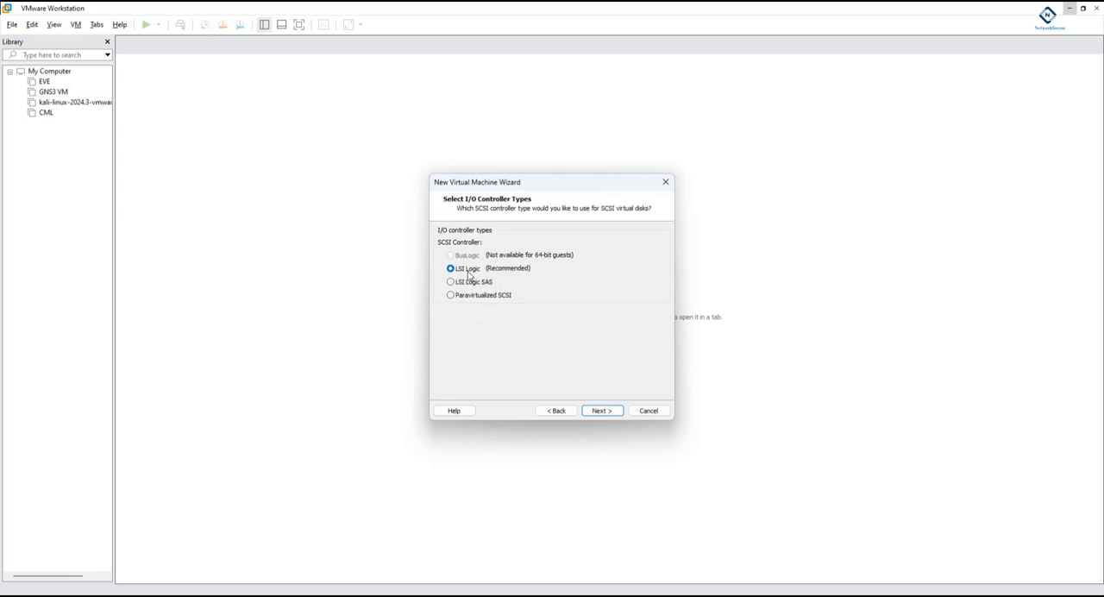
{"action": "left_click", "coordinate": [601, 411]}
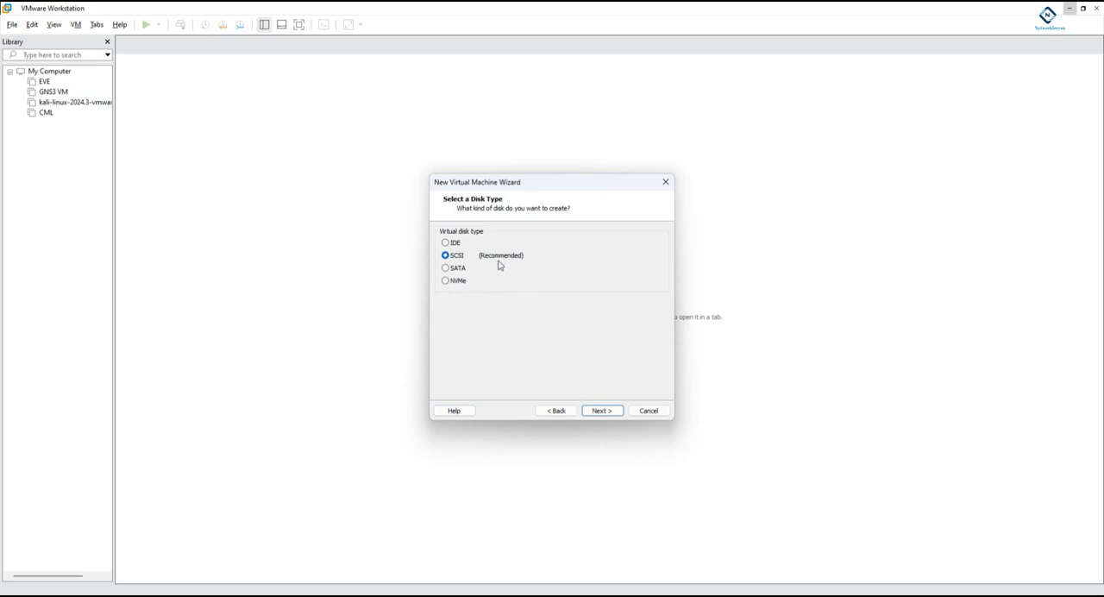
{"action": "left_click", "coordinate": [601, 411]}
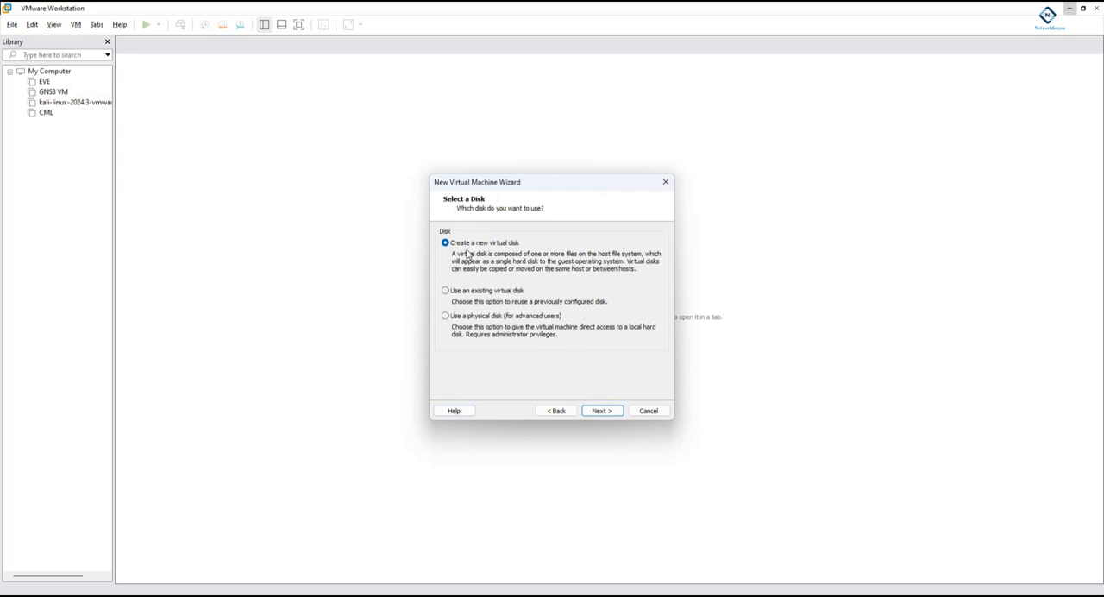
{"action": "left_click", "coordinate": [601, 411]}
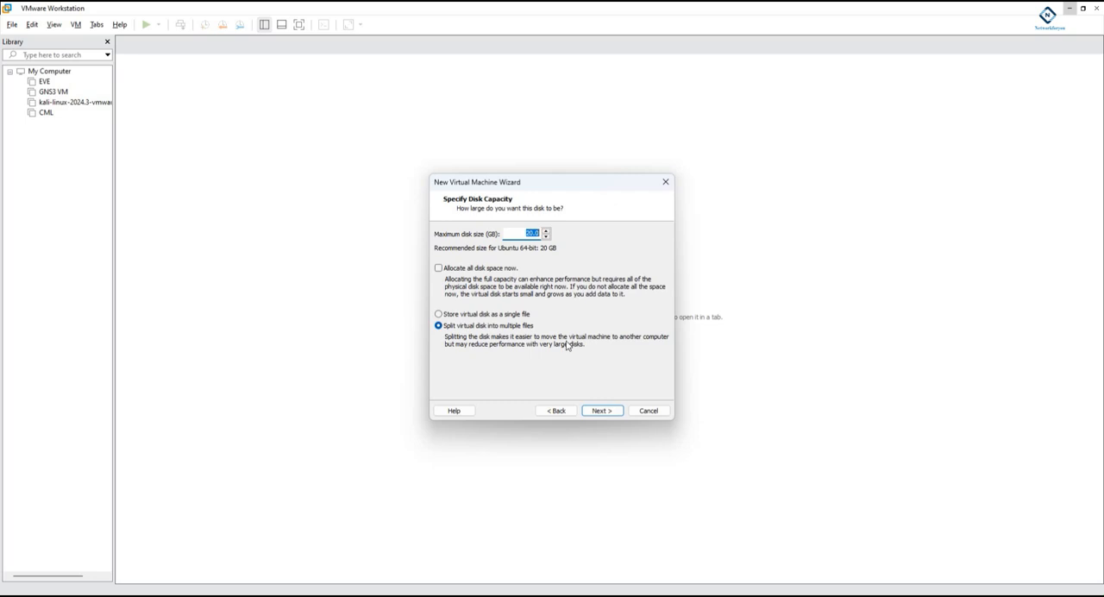
- Set the maximum disk size to 400 GB, store it as a single file and accept EVEng.vmdk as the disk file
{"action": "left_click", "coordinate": [530, 234]}
{"action": "double_click", "coordinate": [530, 232]}
{"action": "type", "text": "400"}
{"action": "left_click", "coordinate": [438, 315]}
{"action": "left_click", "coordinate": [599, 410]}
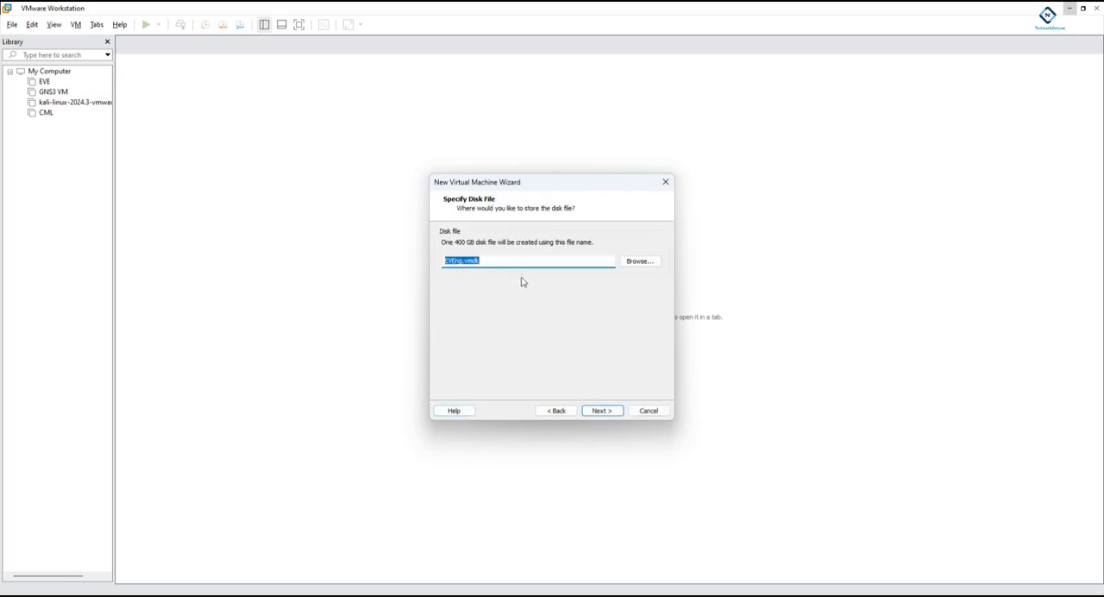
{"action": "left_click", "coordinate": [610, 410]}
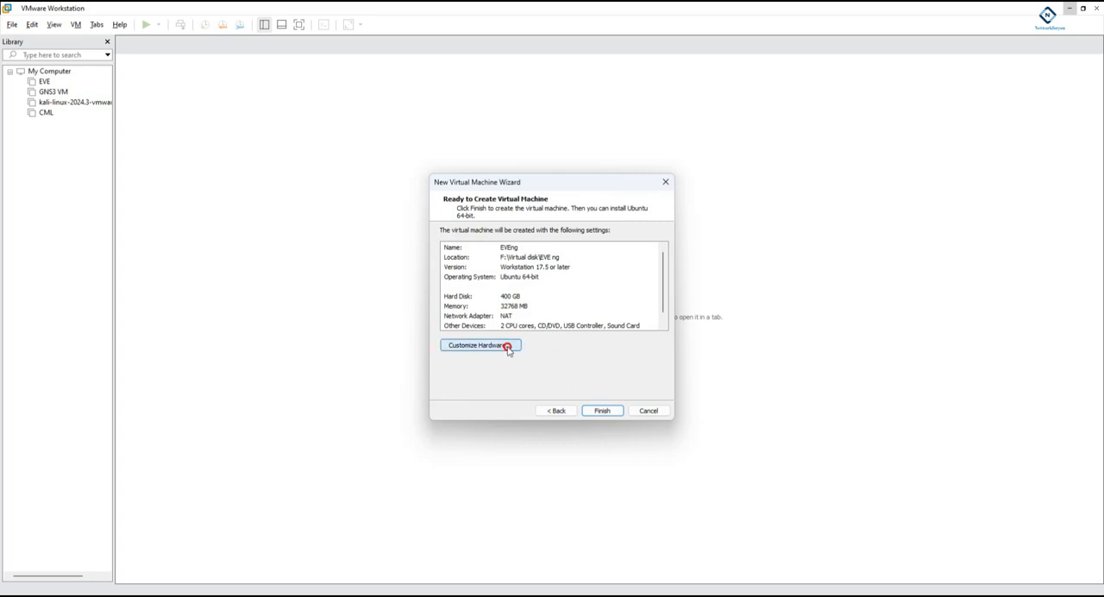
- Customize the virtual machine's hardware and enable Virtualize Intel VT-x/EPT or AMD-V/RVI for the processors
{"action": "left_click", "coordinate": [475, 345]}
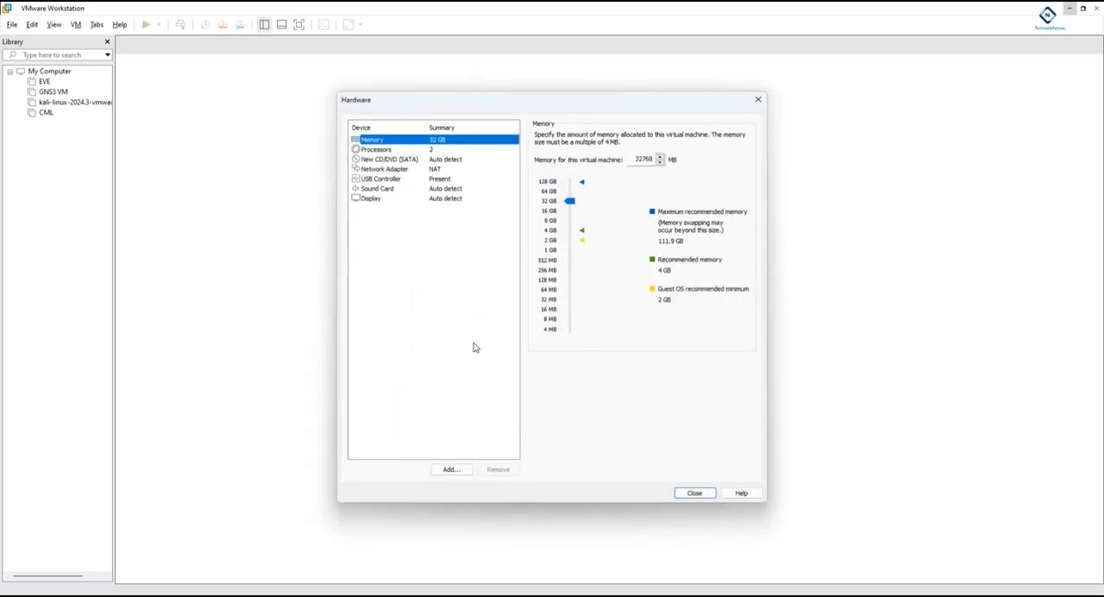
{"action": "left_click", "coordinate": [426, 152]}
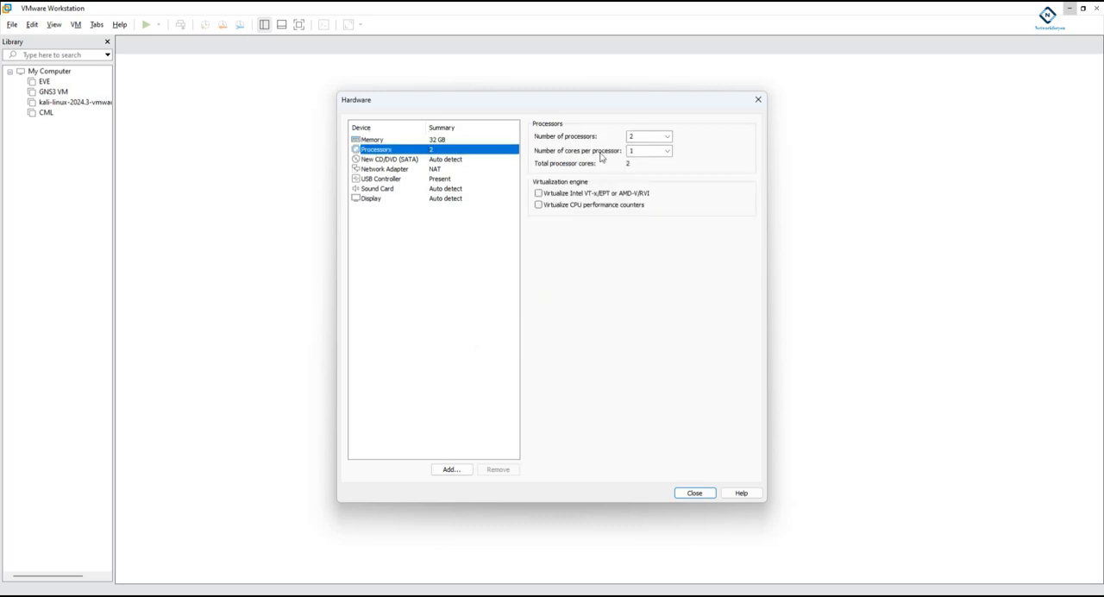
{"action": "left_click", "coordinate": [541, 194]}
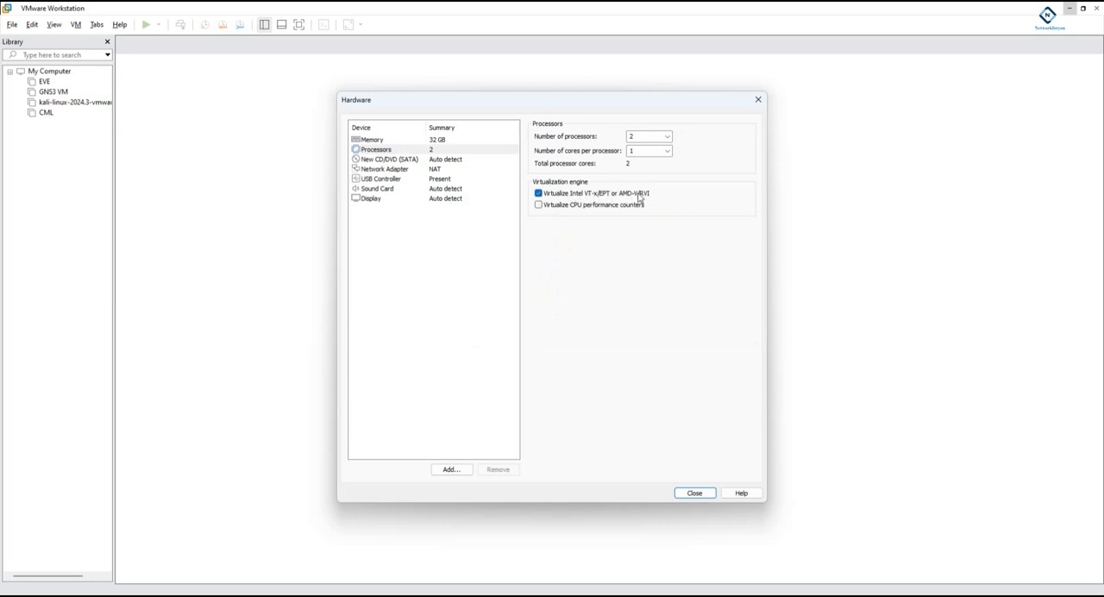
- Make the CD/DVD drive use the ISO image eve-ce-prod-6.2.0-4-full_2 from the Downloads folder
{"action": "left_click", "coordinate": [435, 160]}
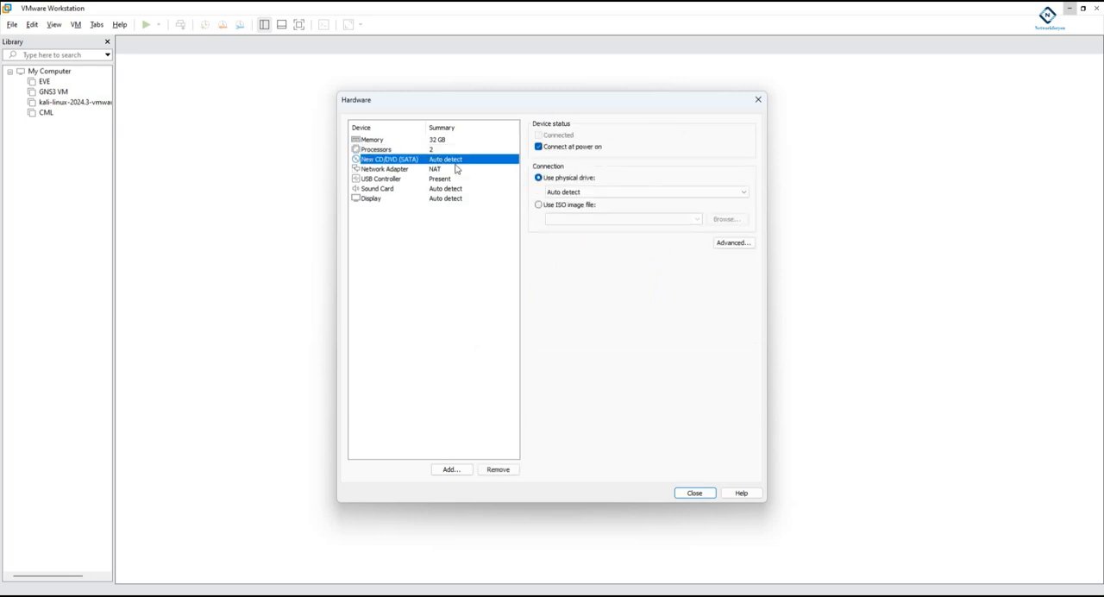
{"action": "left_click", "coordinate": [539, 204]}
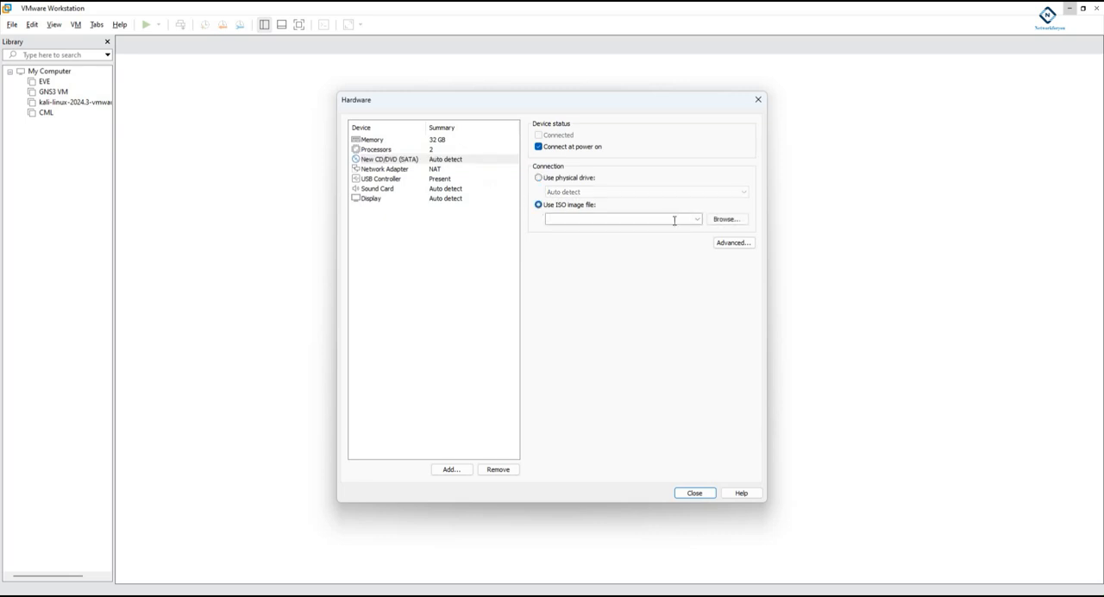
{"action": "left_click", "coordinate": [722, 222]}
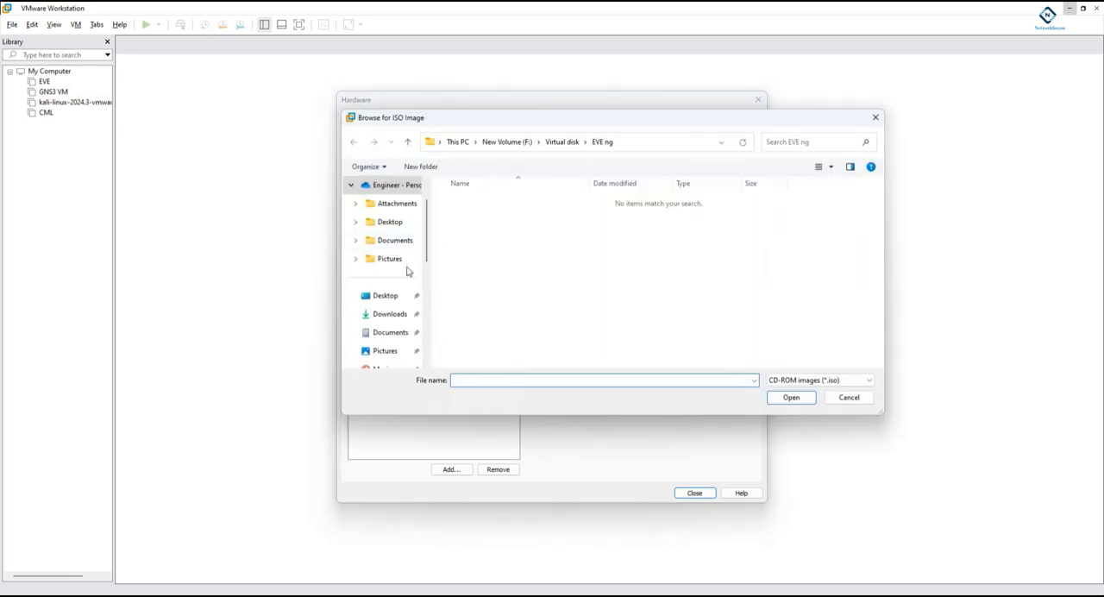
{"action": "left_click", "coordinate": [397, 314]}
{"action": "left_click", "coordinate": [523, 218]}
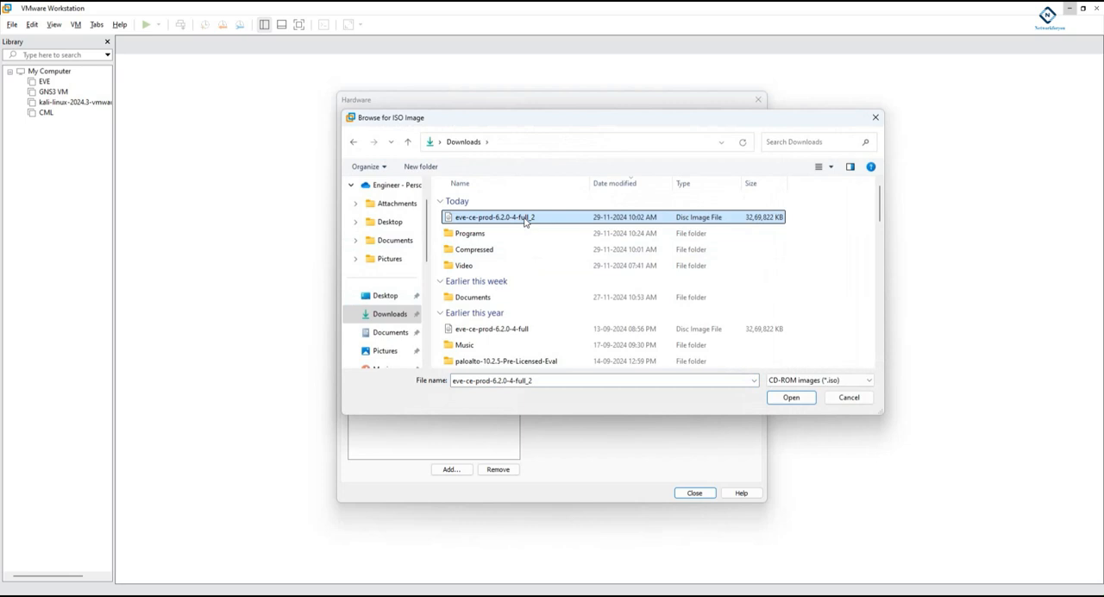
{"action": "left_click", "coordinate": [788, 398]}
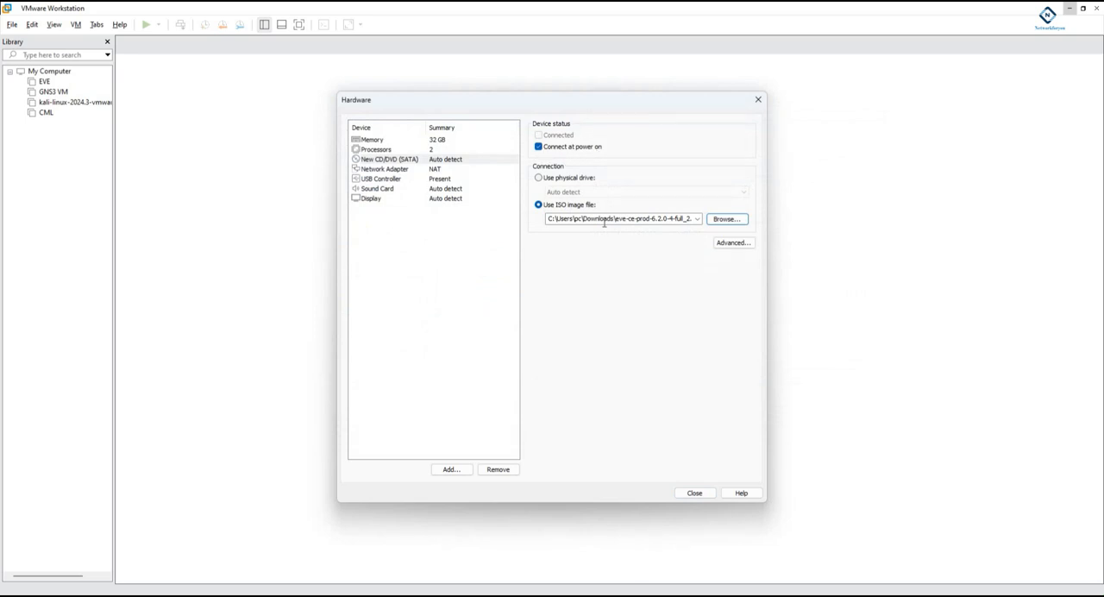
- Review the network adapter, USB, sound, display, memory, processor and CD/DVD settings of the virtual machine
{"action": "left_click", "coordinate": [437, 170]}
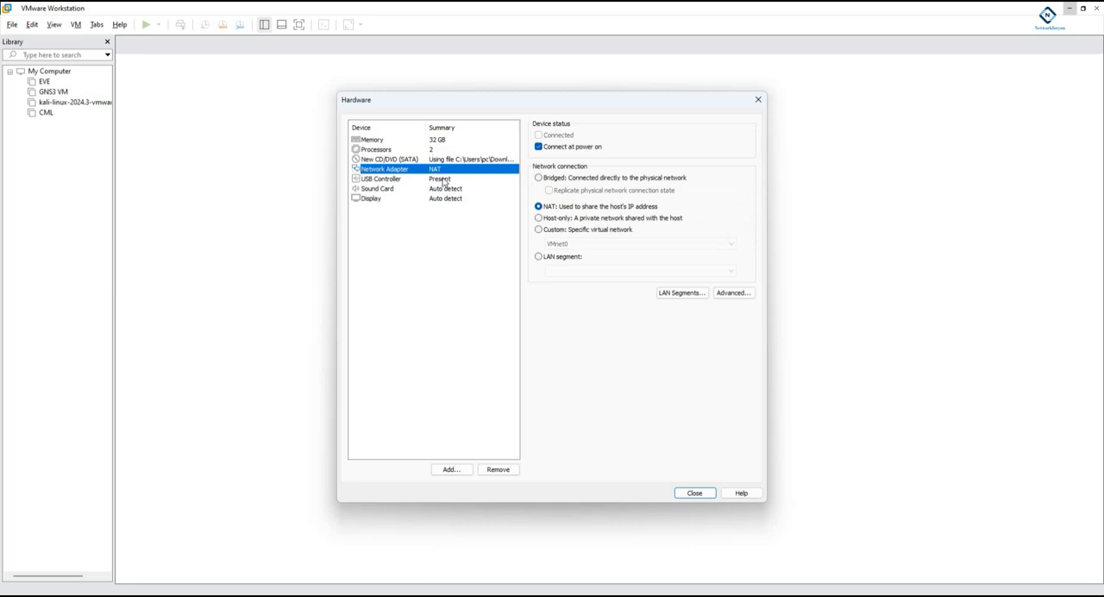
{"action": "left_click", "coordinate": [447, 180]}
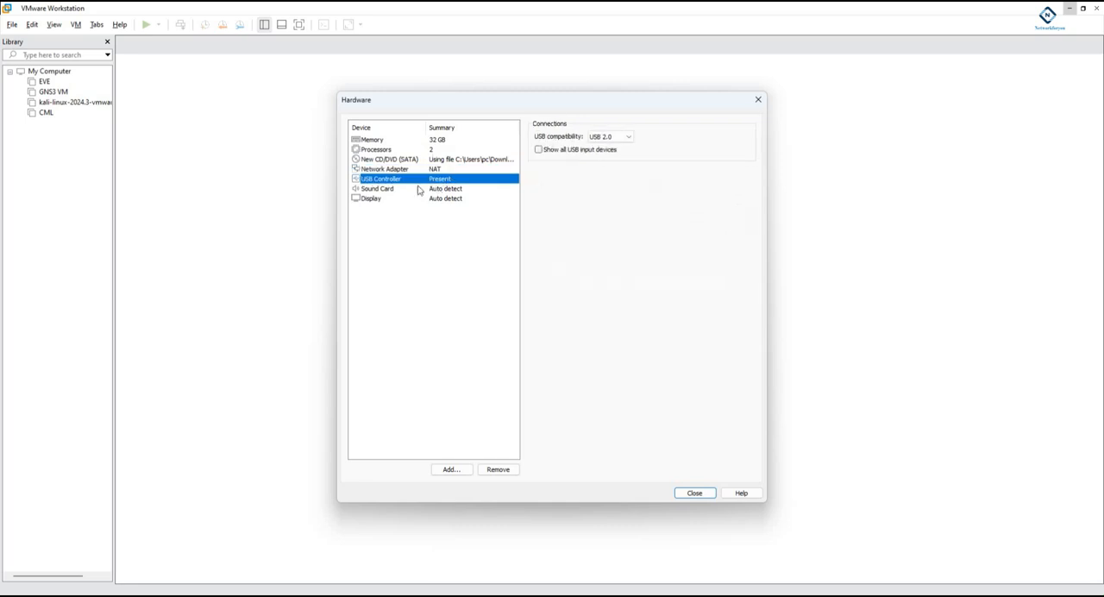
{"action": "left_click", "coordinate": [453, 189]}
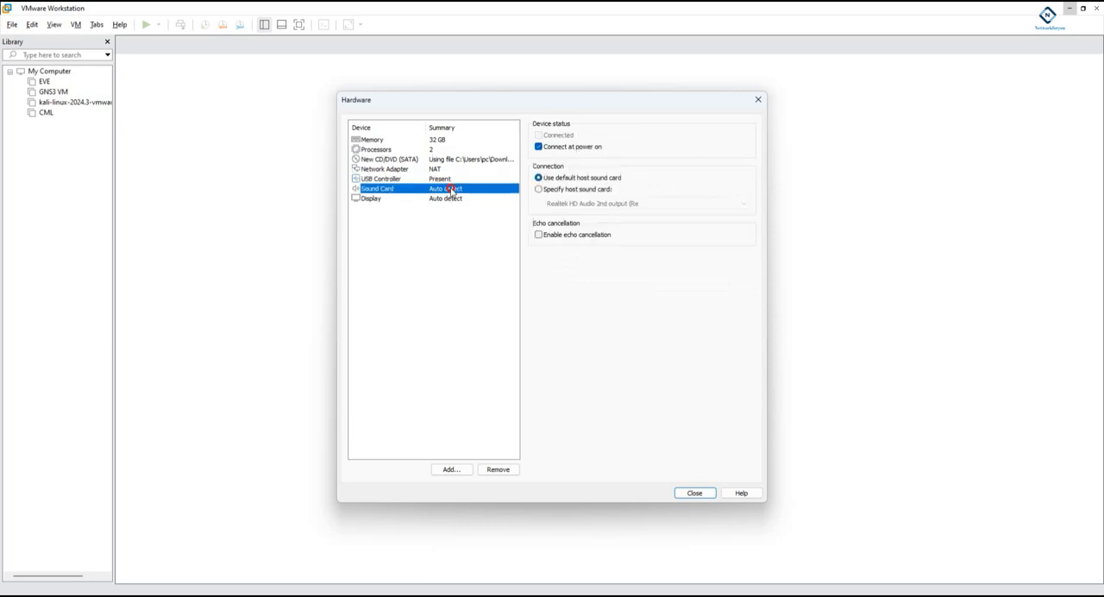
{"action": "left_click", "coordinate": [449, 198]}
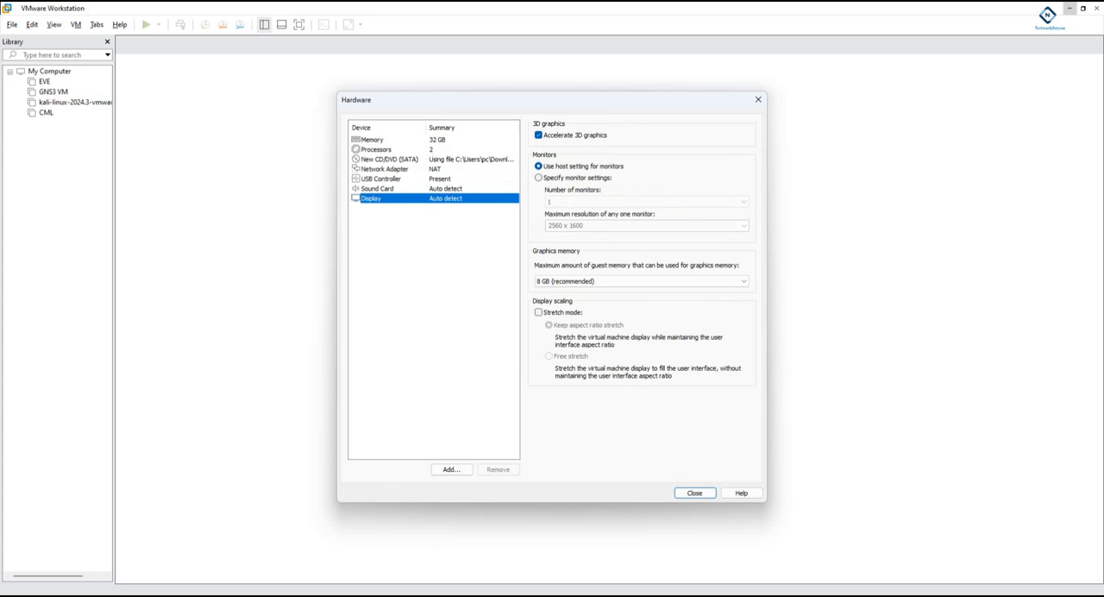
{"action": "left_click", "coordinate": [494, 530]}
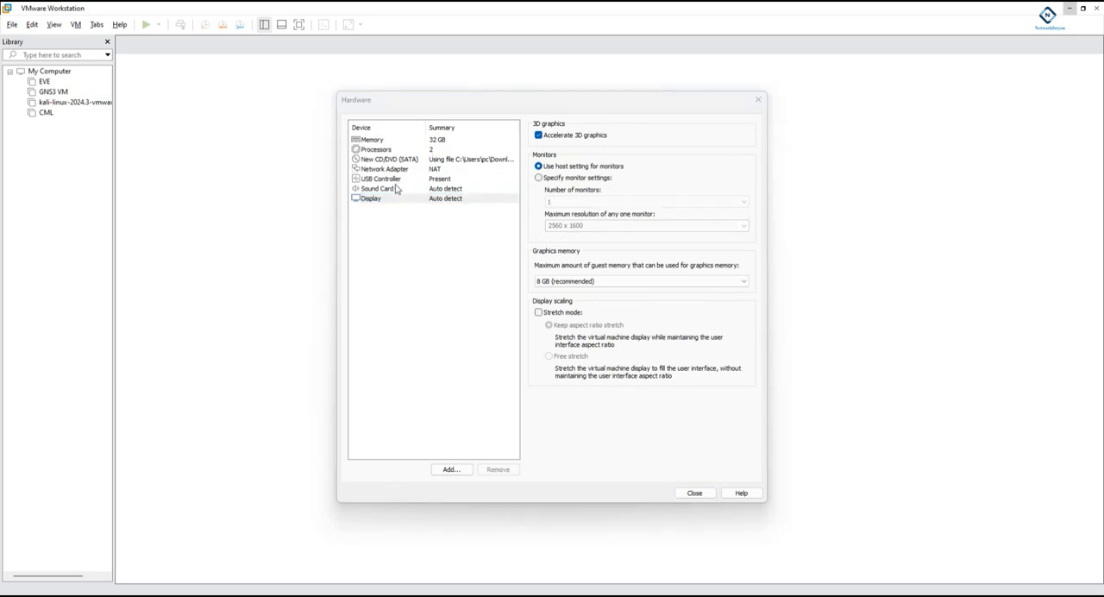
{"action": "left_click", "coordinate": [435, 141]}
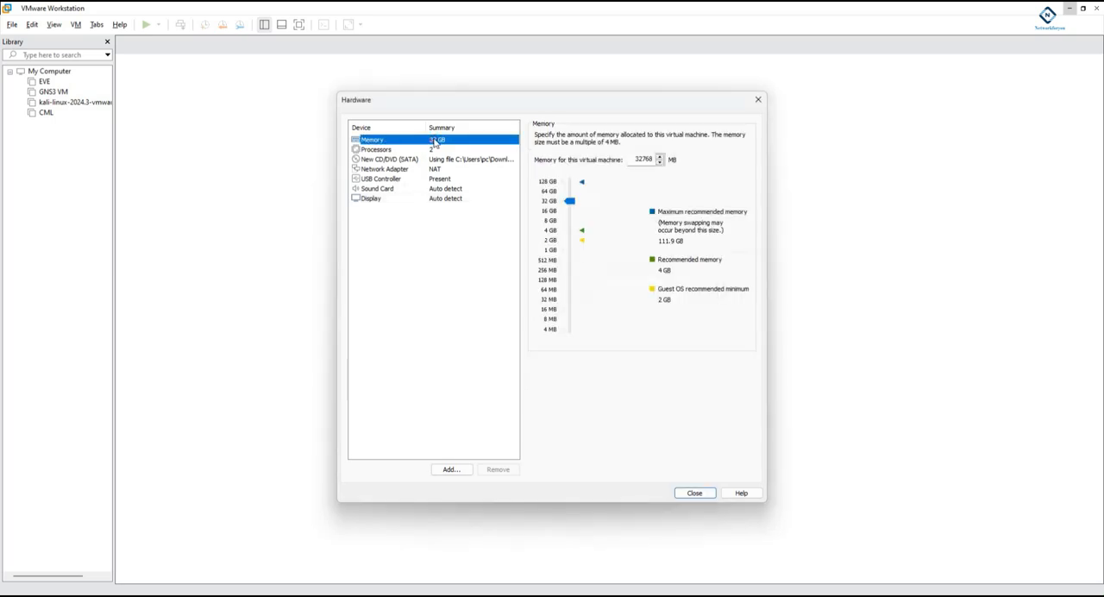
{"action": "left_click", "coordinate": [433, 149]}
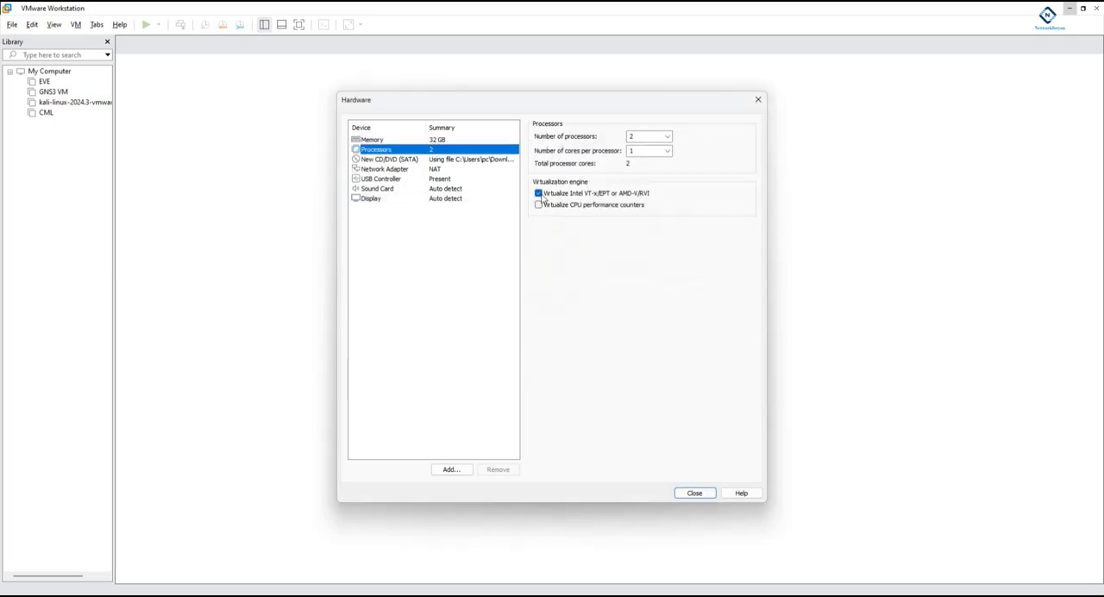
{"action": "left_click", "coordinate": [466, 161]}
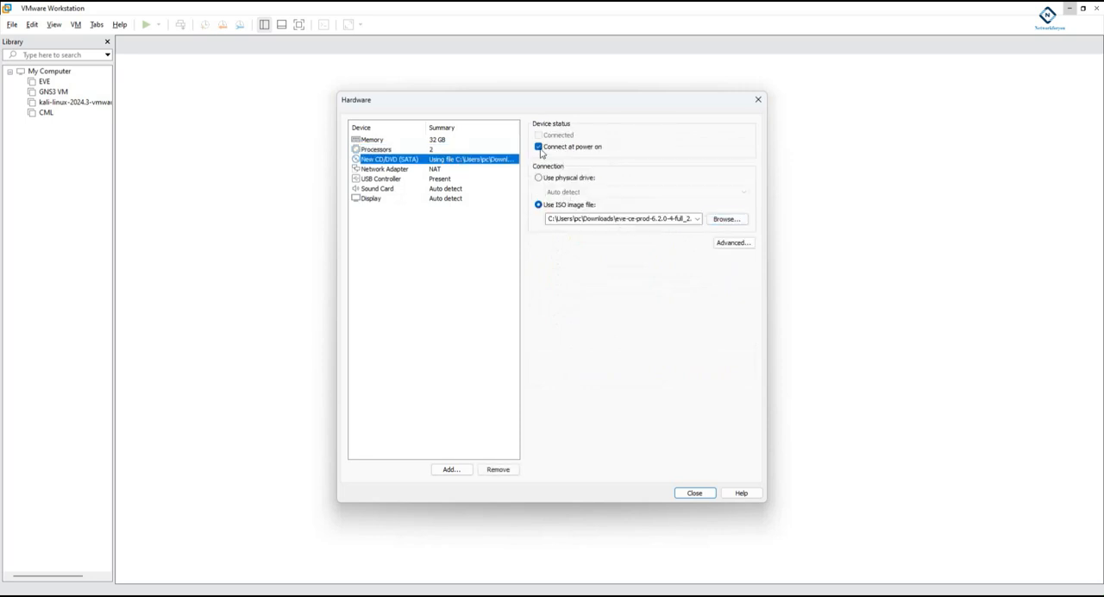
{"action": "left_click", "coordinate": [444, 170]}
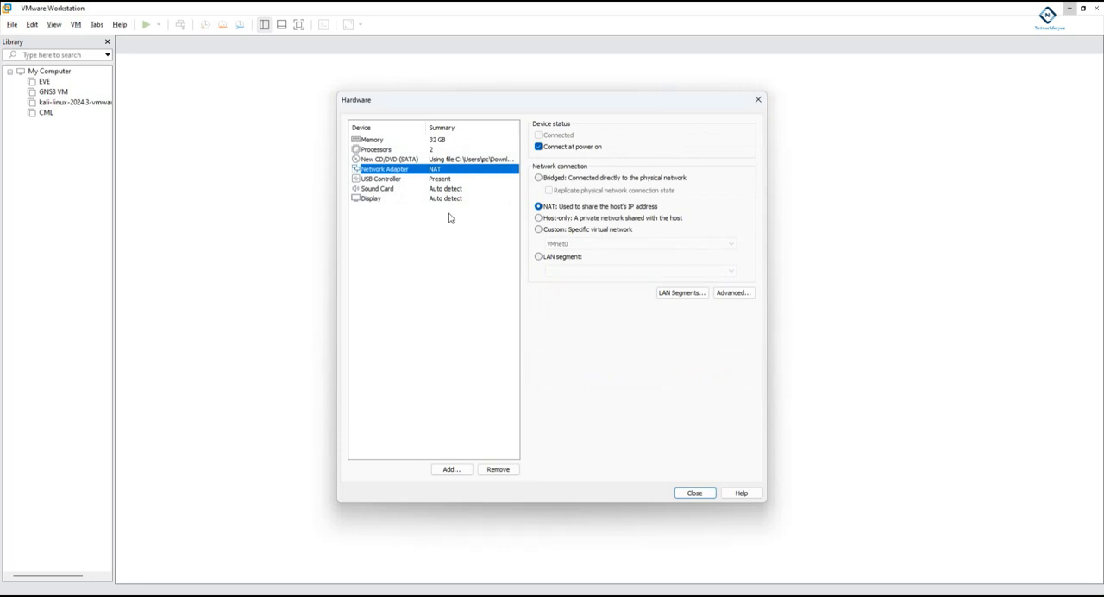
- Finish creating the EVEng virtual machine with the customized hardware and power it on
{"action": "left_click", "coordinate": [680, 491]}
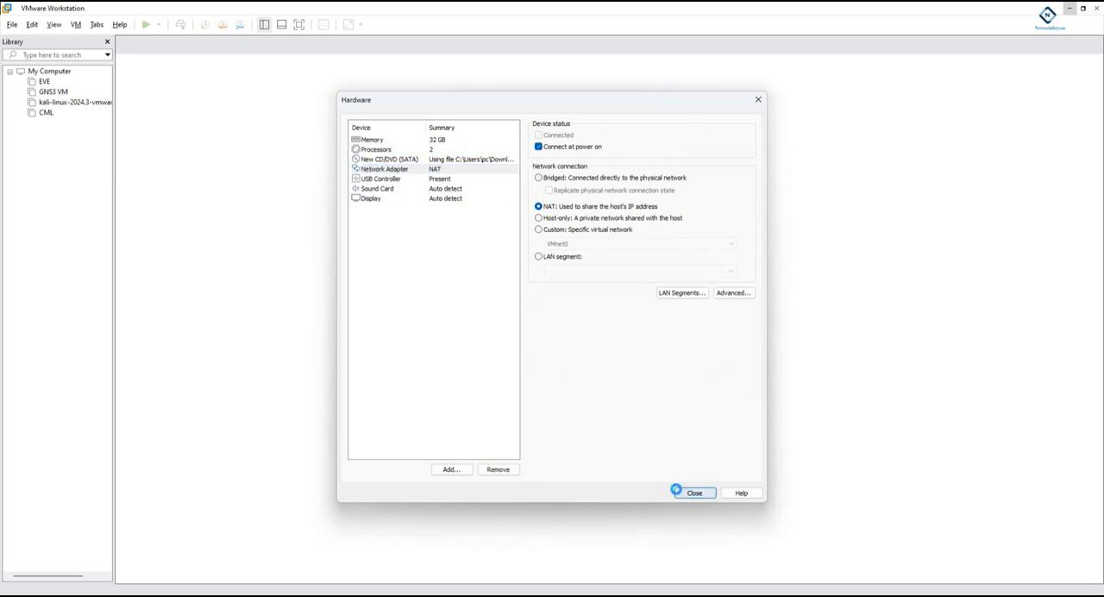
{"action": "left_click", "coordinate": [599, 412]}
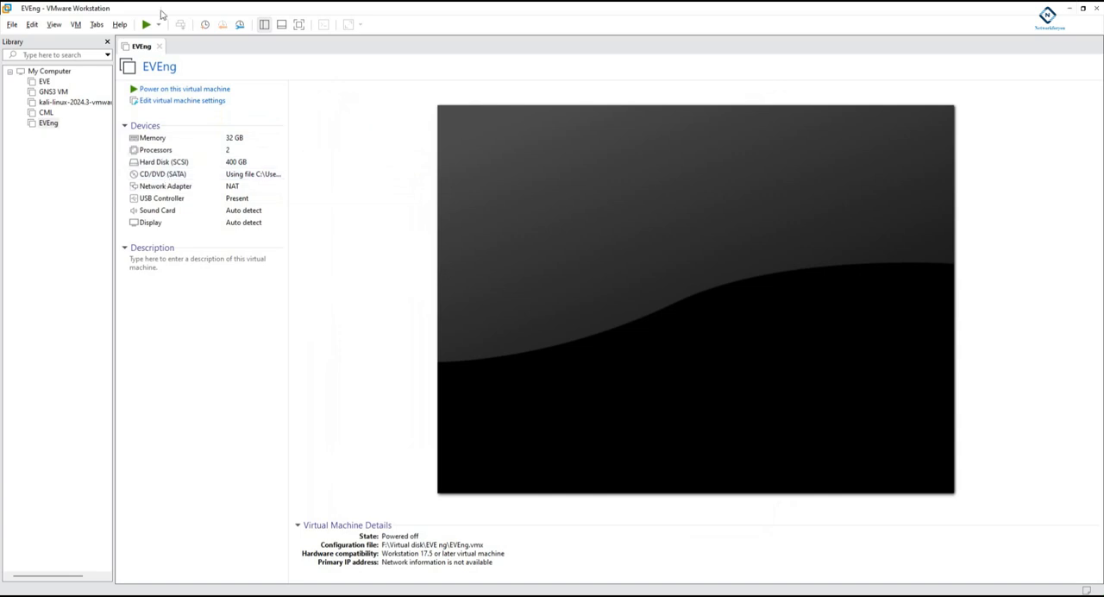
{"action": "left_click", "coordinate": [190, 89]}
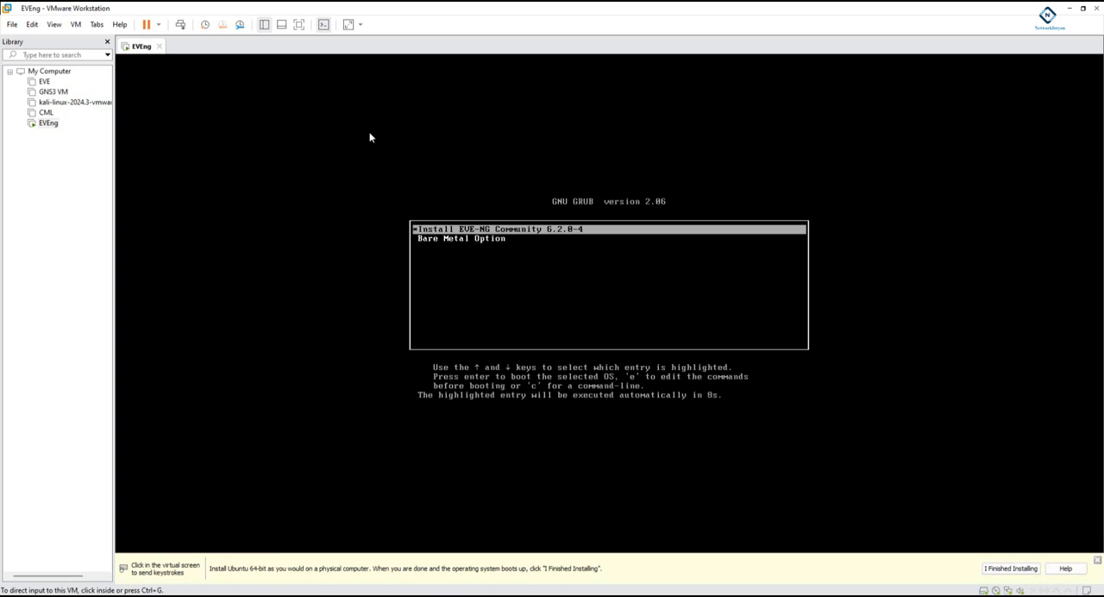
- Boot the Install EVE-NG Community 6.2.0-4 entry and dismiss the operating system installation hint
{"action": "left_click", "coordinate": [565, 228]}
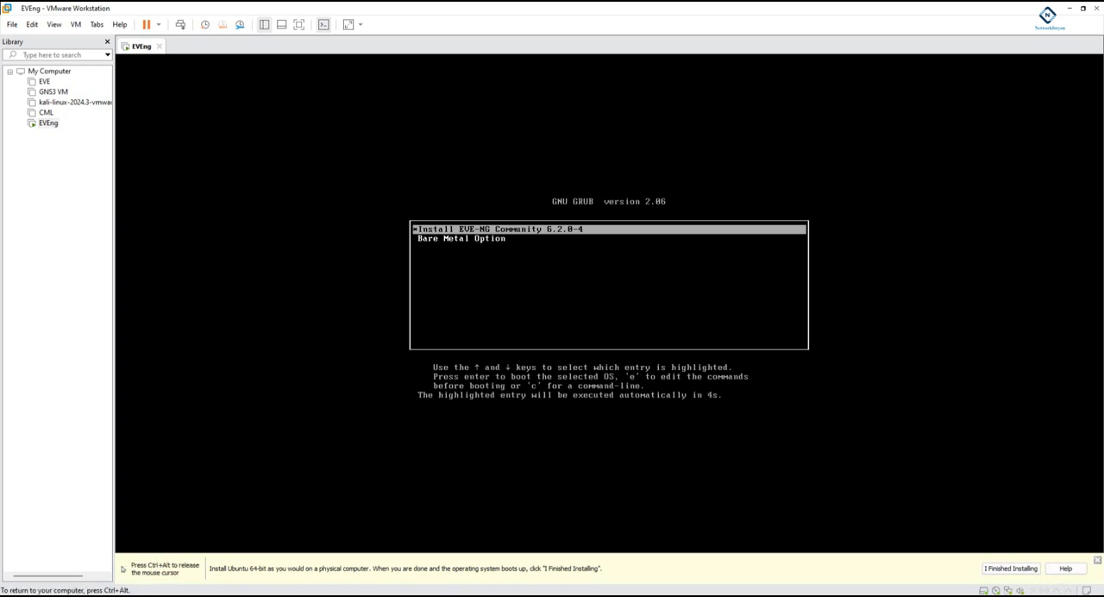
{"action": "key", "text": "Return"}
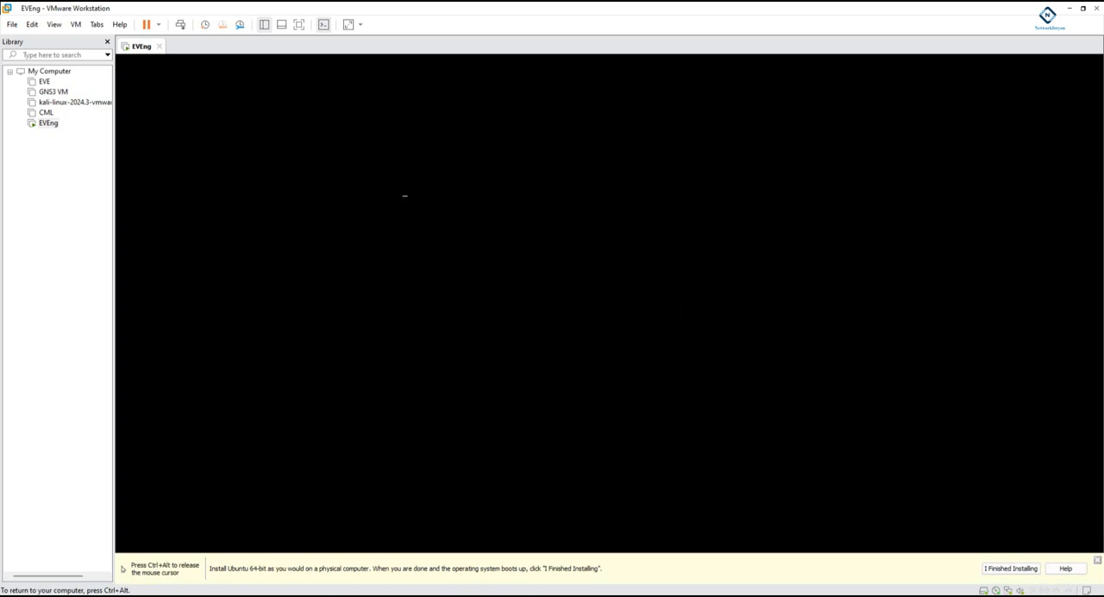
{"action": "key", "text": "ctrl+alt"}
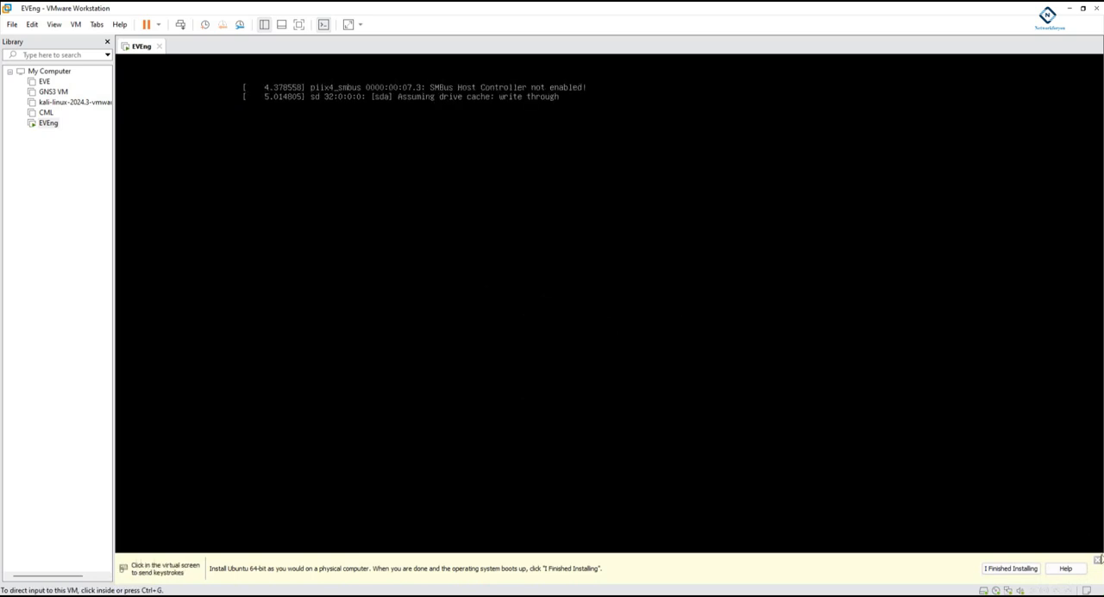
{"action": "left_click", "coordinate": [1097, 561]}
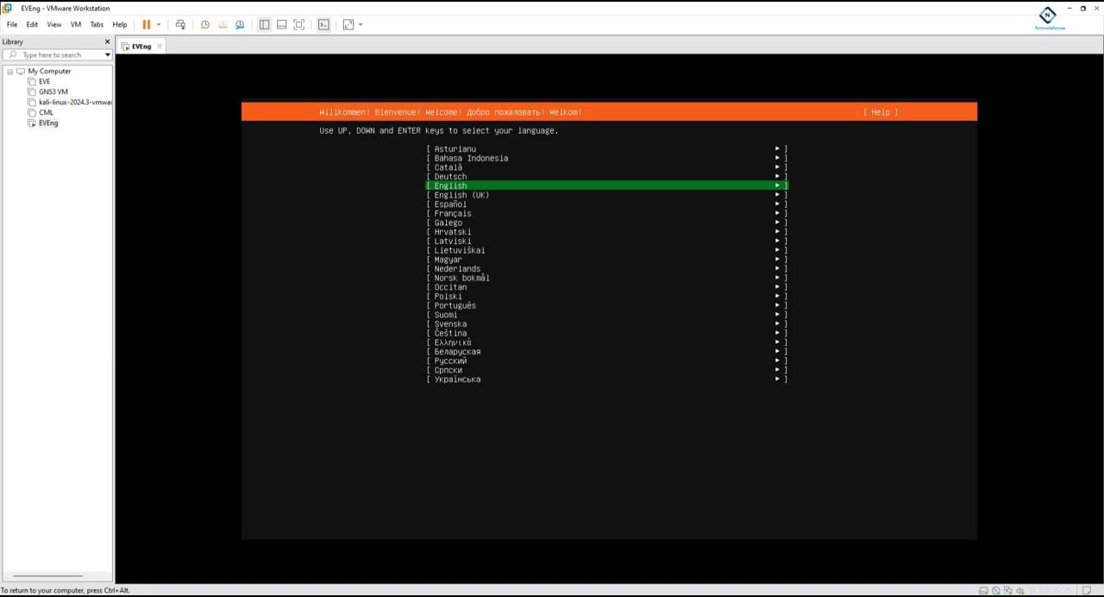
- Choose English with the English (US) keyboard layout and confirm continuing with the disk-formatting installation
{"action": "key", "text": "Return"}
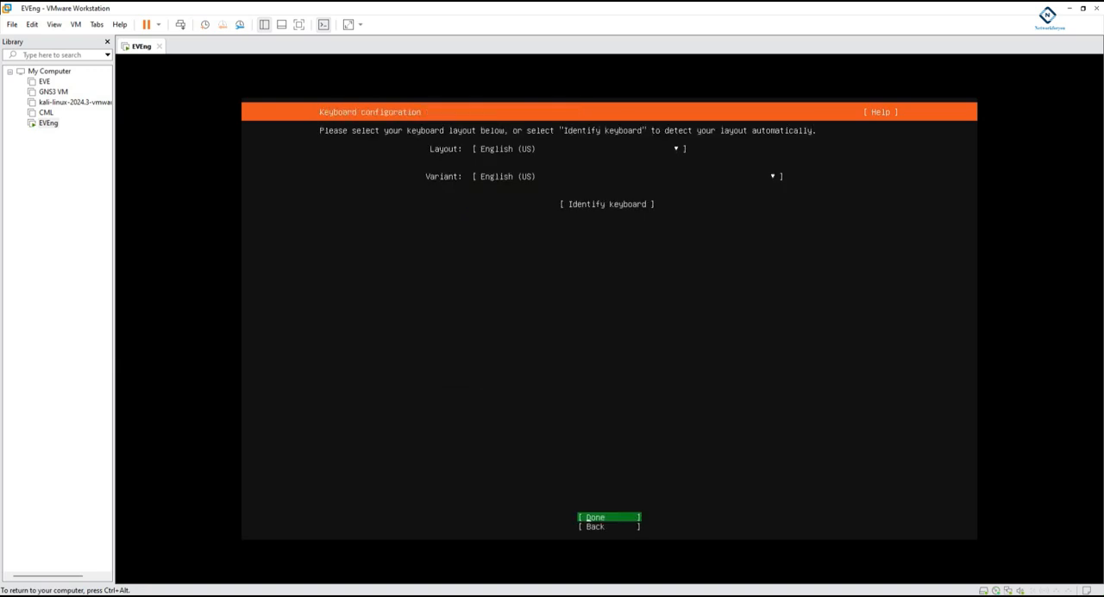
{"action": "key", "text": "Return"}
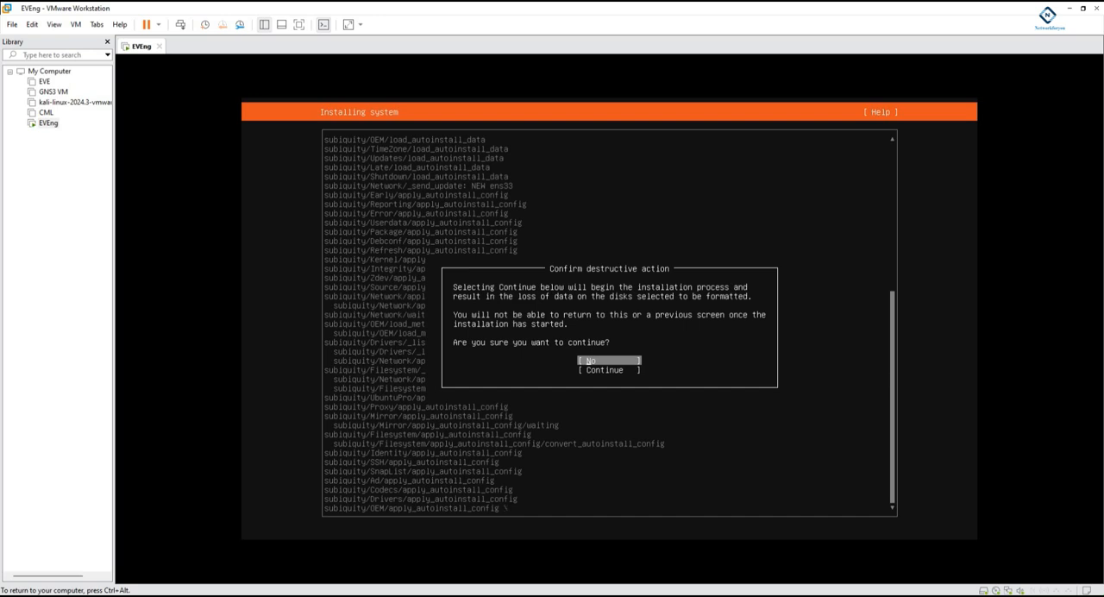
{"action": "key", "text": "Down"}
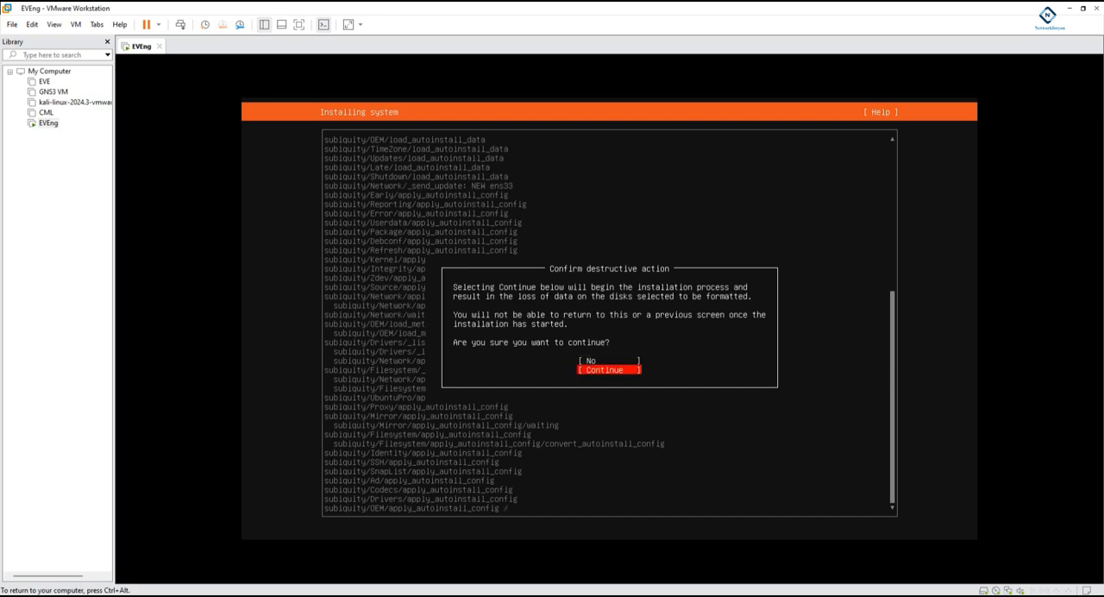
{"action": "key", "text": "Return"}
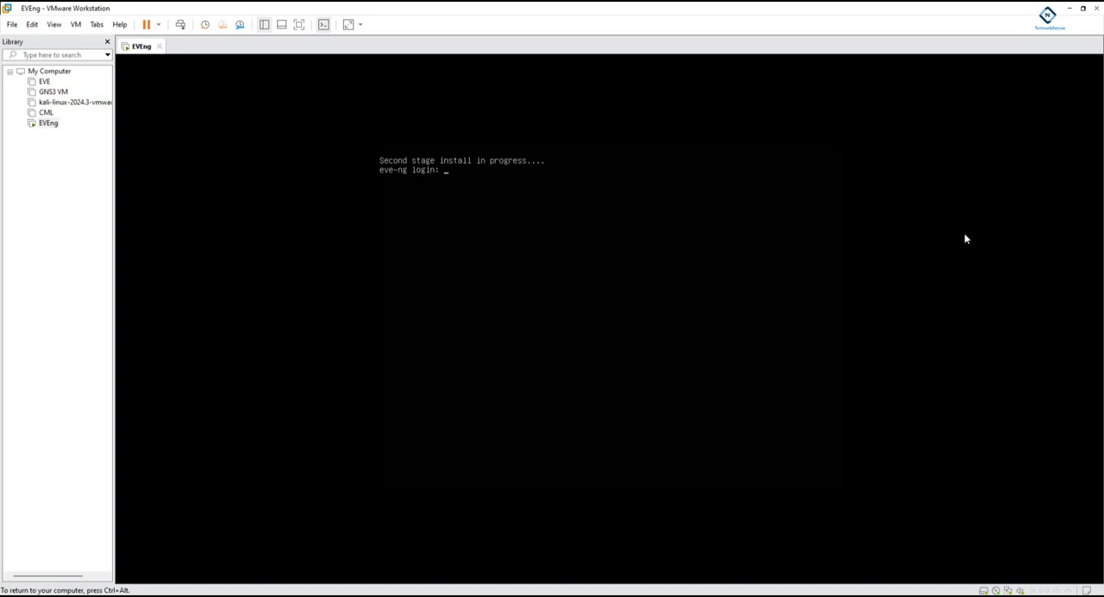
- Try to log in as root at the eve-ng prompt during the second stage install
{"action": "type", "text": "root"}
{"action": "key", "text": "Return"}
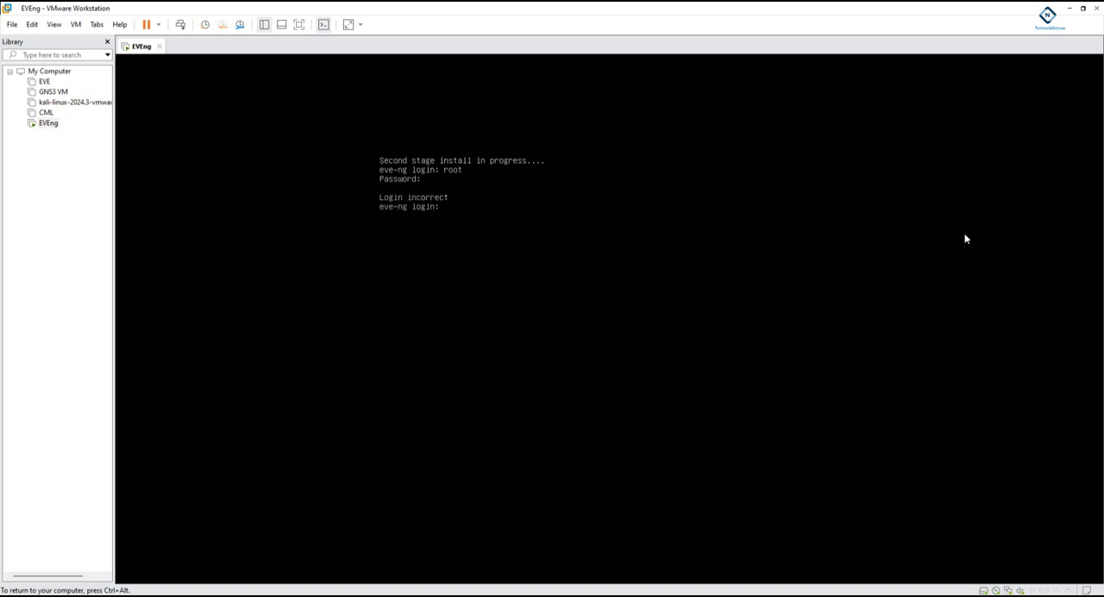
{"action": "type", "text": "root"}
{"action": "key", "text": "Return"}
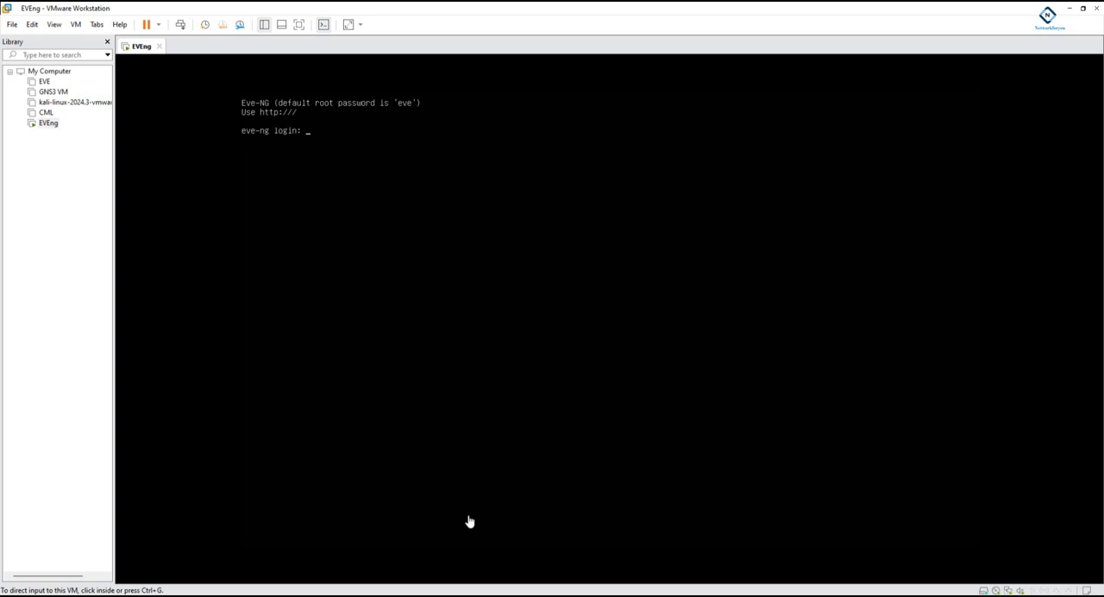
- Log in to the EVE-NG console as root with the account password
{"action": "left_click", "coordinate": [498, 284]}
{"action": "type", "text": "roo"}
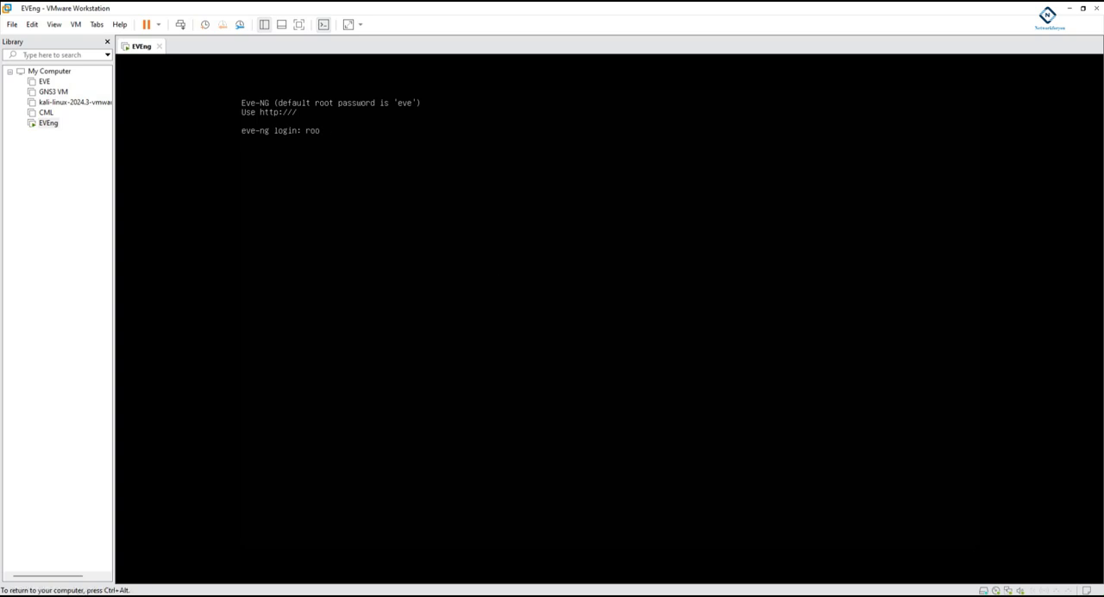
{"action": "type", "text": "t"}
{"action": "key", "text": "Return"}
{"action": "type", "text": "eve"}
{"action": "key", "text": "Return"}
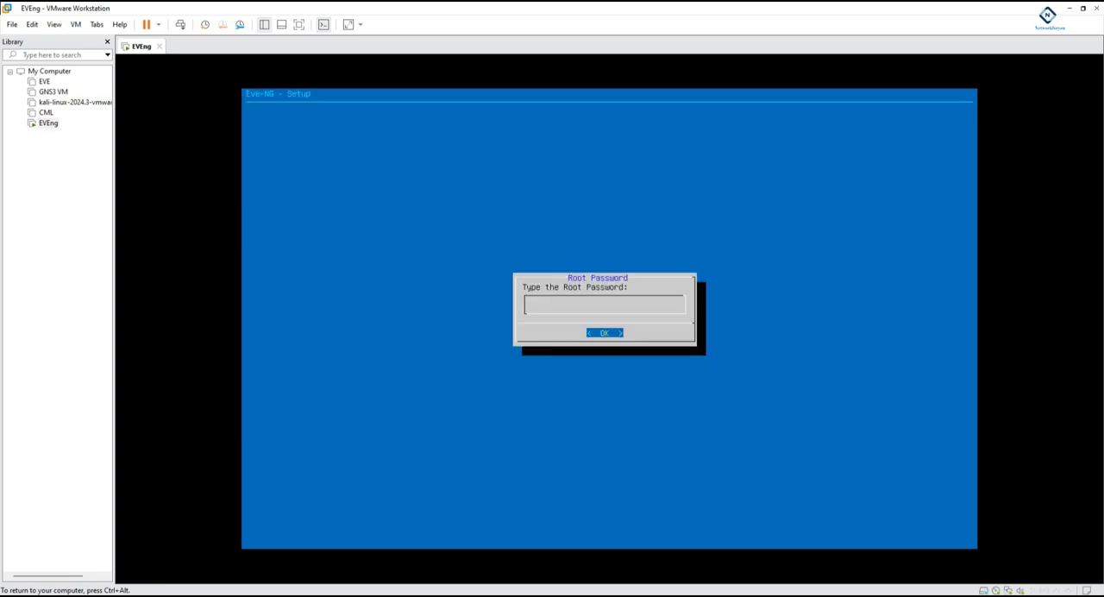
- Complete the Eve-NG setup with its preset answers, keeping the hostname eve-ng and the direct connection option
{"action": "key", "text": "Return"}
{"action": "key", "text": "Return"}
{"action": "key", "text": "Return"}
{"action": "key", "text": "Return"}
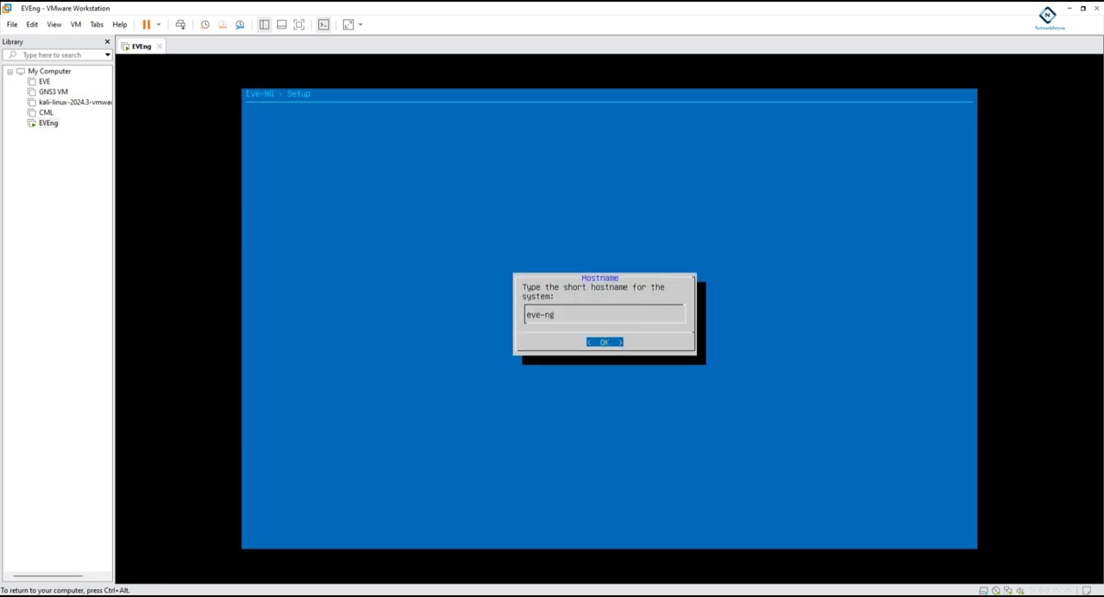
{"action": "key", "text": "Return"}
{"action": "key", "text": "Return"}
{"action": "key", "text": "Return"}
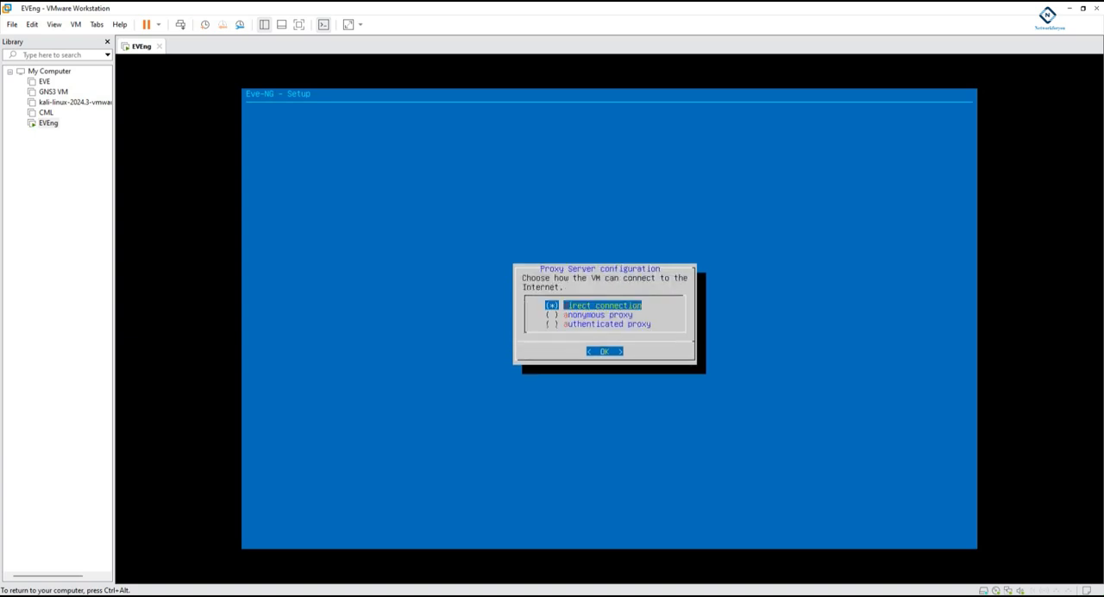
{"action": "key", "text": "Return"}
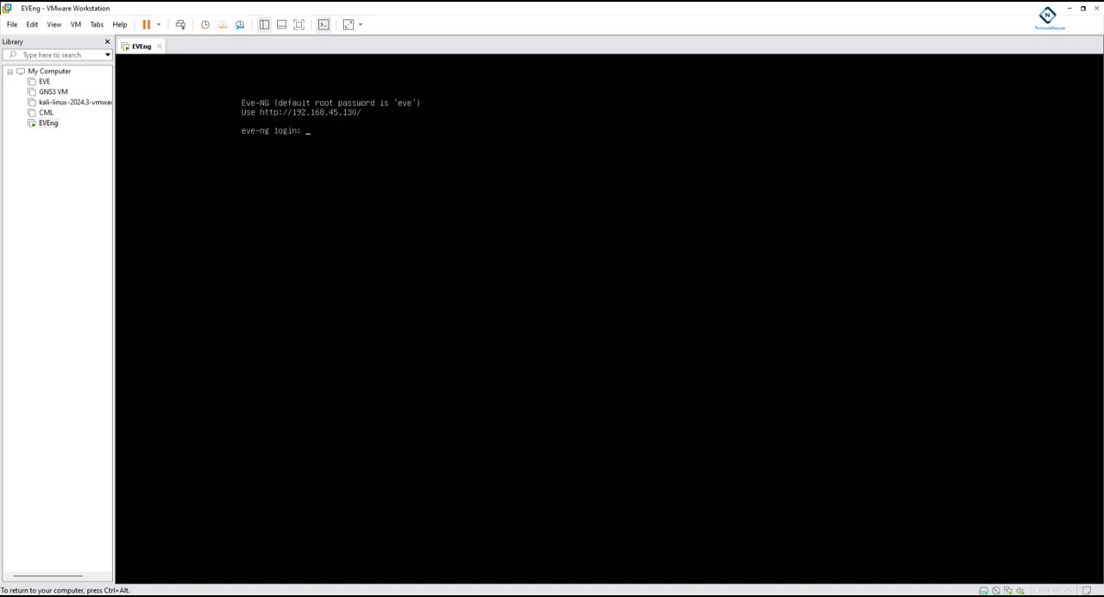
- Switch to the Chrome browser, open the EVE-NG web interface at 192.168.45.130 and maximize the window
{"action": "key", "text": "ctrl+alt"}
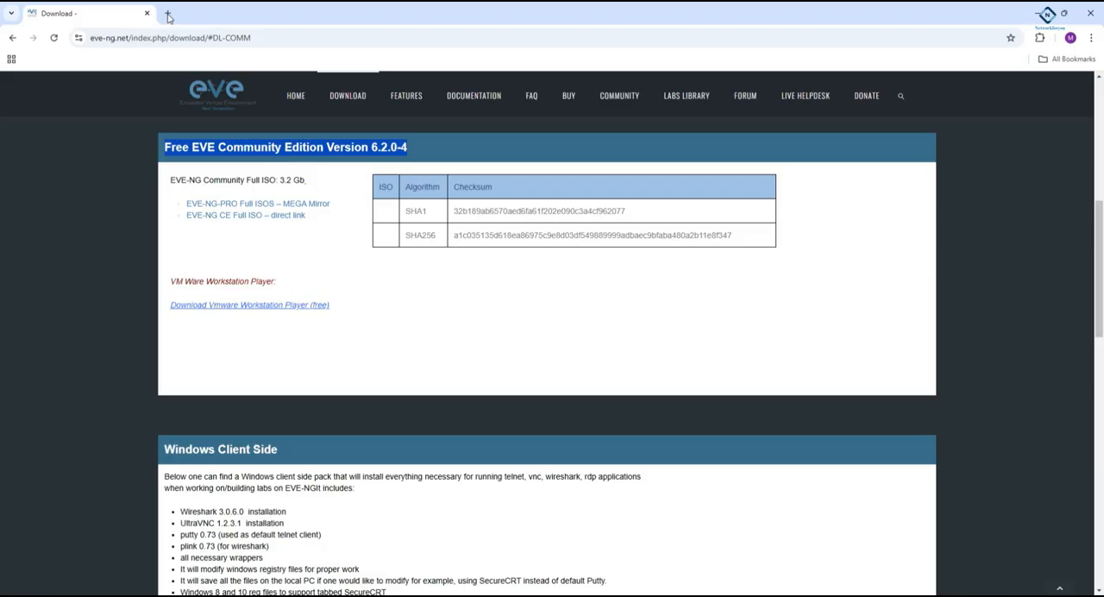
{"action": "left_click", "coordinate": [168, 15]}
{"action": "left_click_drag", "start_coordinate": [324, 23], "coordinate": [521, 295]}
{"action": "type", "text": "192.168.45.128/#/login"}
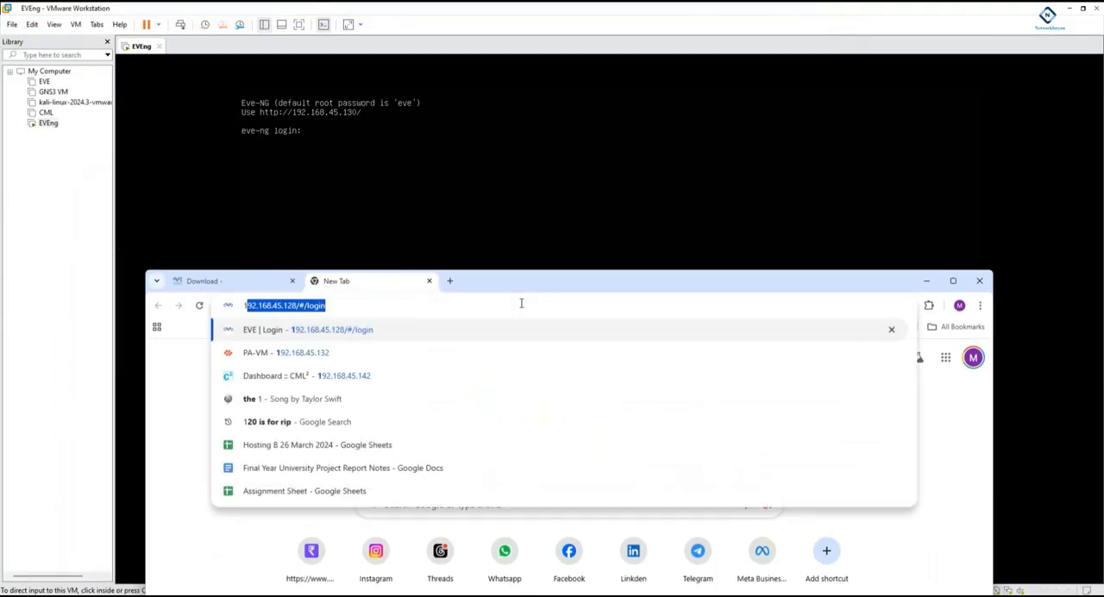
{"action": "key", "text": "Right"}
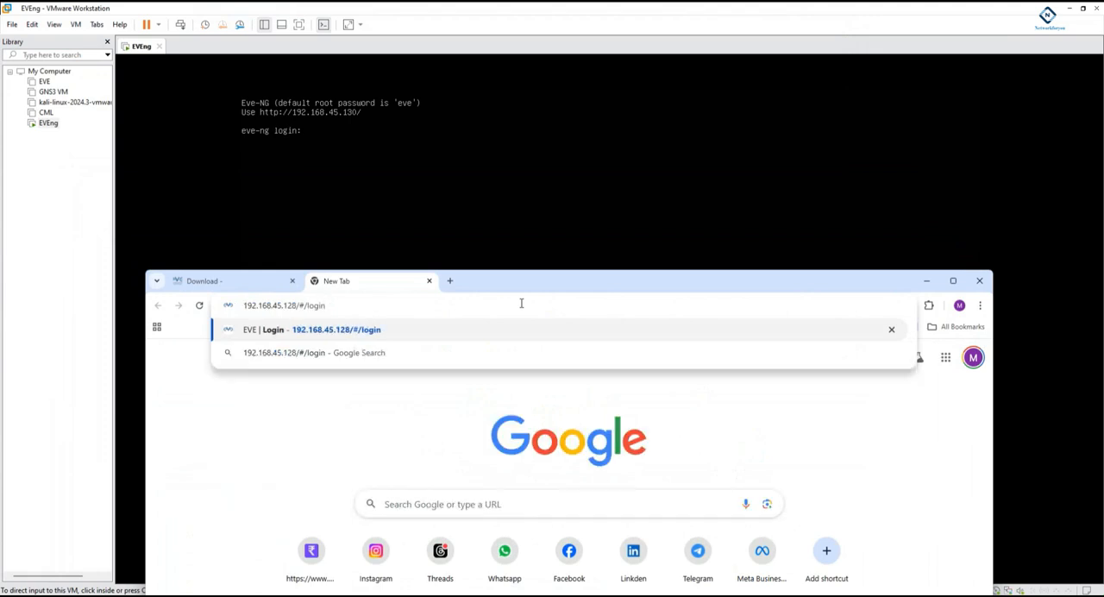
{"action": "key", "text": "BackSpace"}
{"action": "key", "text": "BackSpace"}
{"action": "key", "text": "BackSpace"}
{"action": "key", "text": "BackSpace"}
{"action": "key", "text": "BackSpace"}
{"action": "key", "text": "BackSpace"}
{"action": "key", "text": "BackSpace"}
{"action": "key", "text": "BackSpace"}
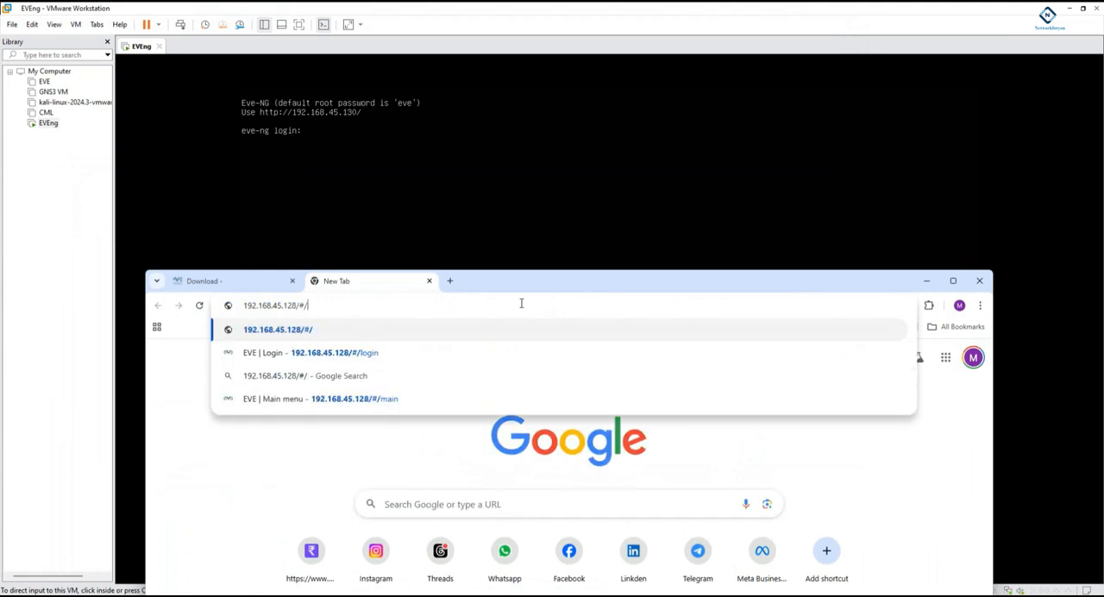
{"action": "key", "text": "BackSpace"}
{"action": "key", "text": "BackSpace"}
{"action": "type", "text": "30"}
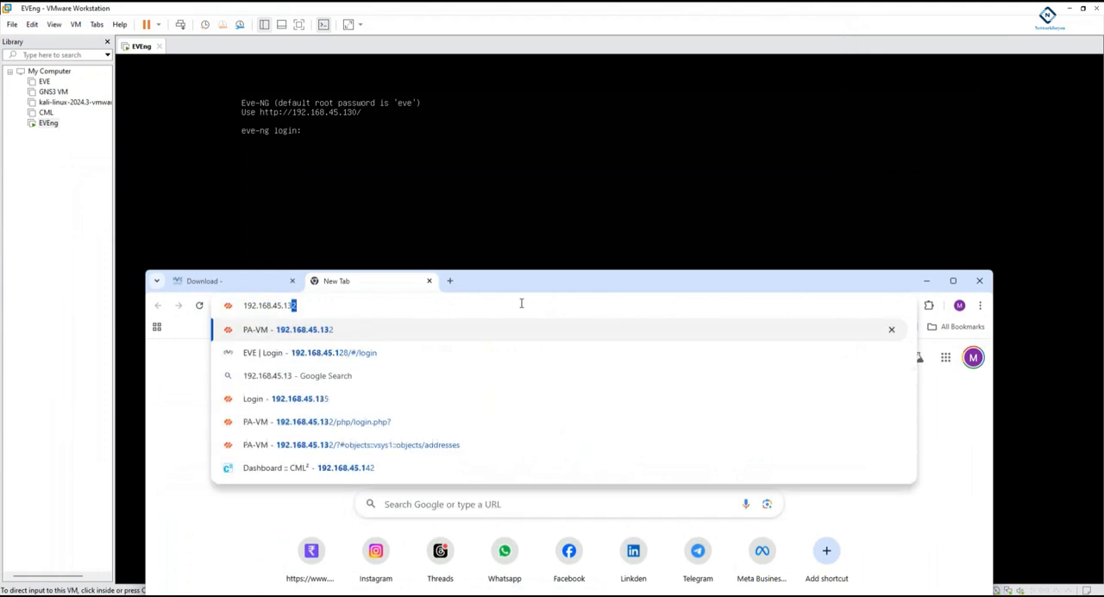
{"action": "key", "text": "Return"}
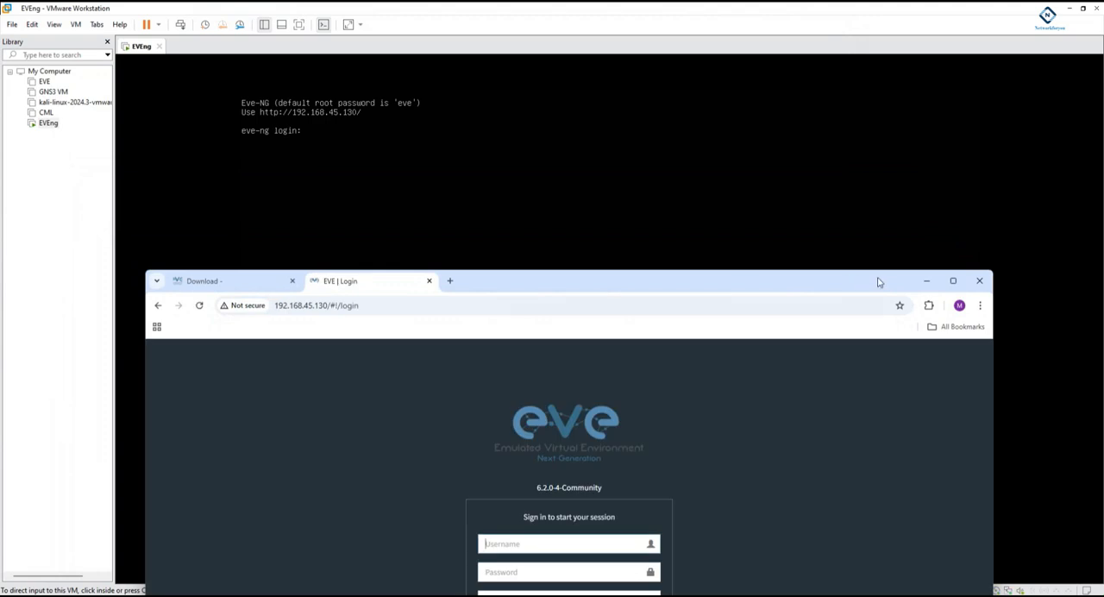
{"action": "left_click", "coordinate": [953, 281]}
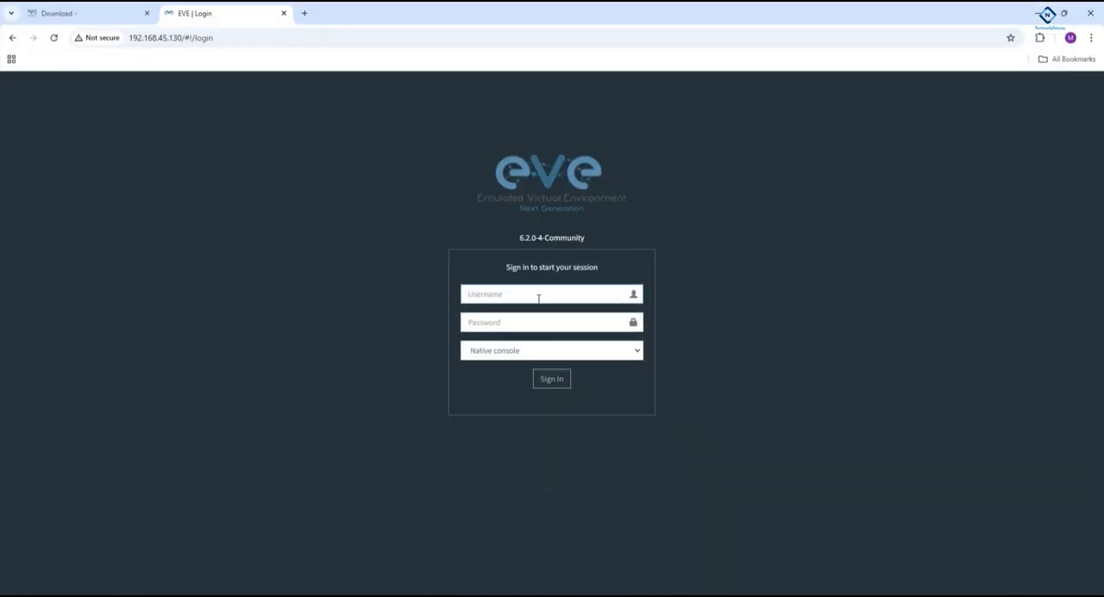
- Sign in to the EVE-NG web interface as admin with the account password
{"action": "type", "text": "admin"}
{"action": "key", "text": "Tab"}
{"action": "type", "text": "eve"}
{"action": "key", "text": "Return"}
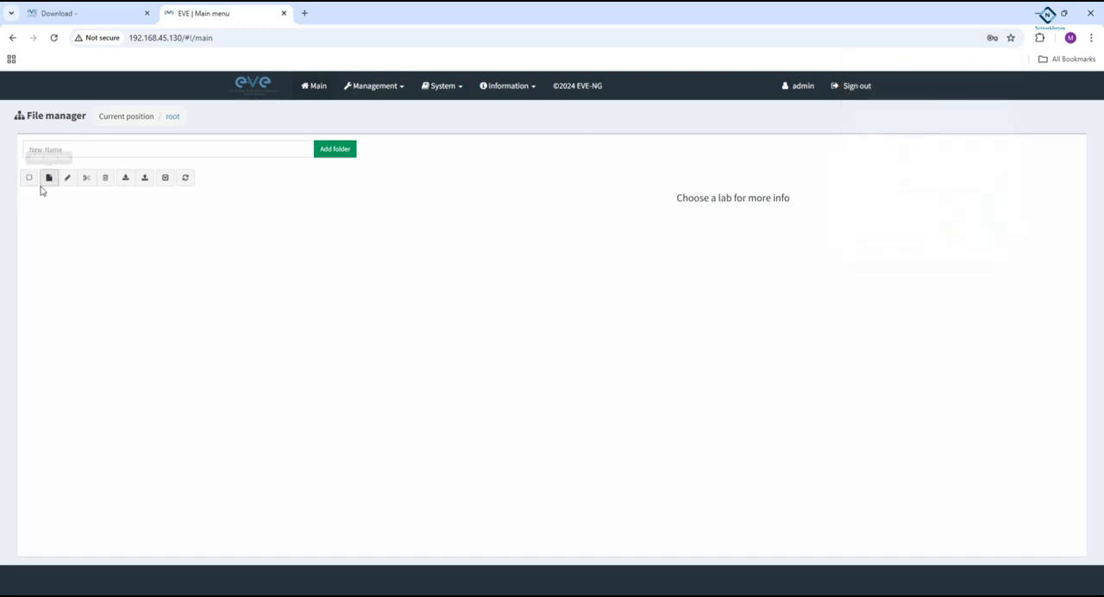
- Create a folder named Test in the root of the file manager and open it
{"action": "left_click", "coordinate": [163, 147]}
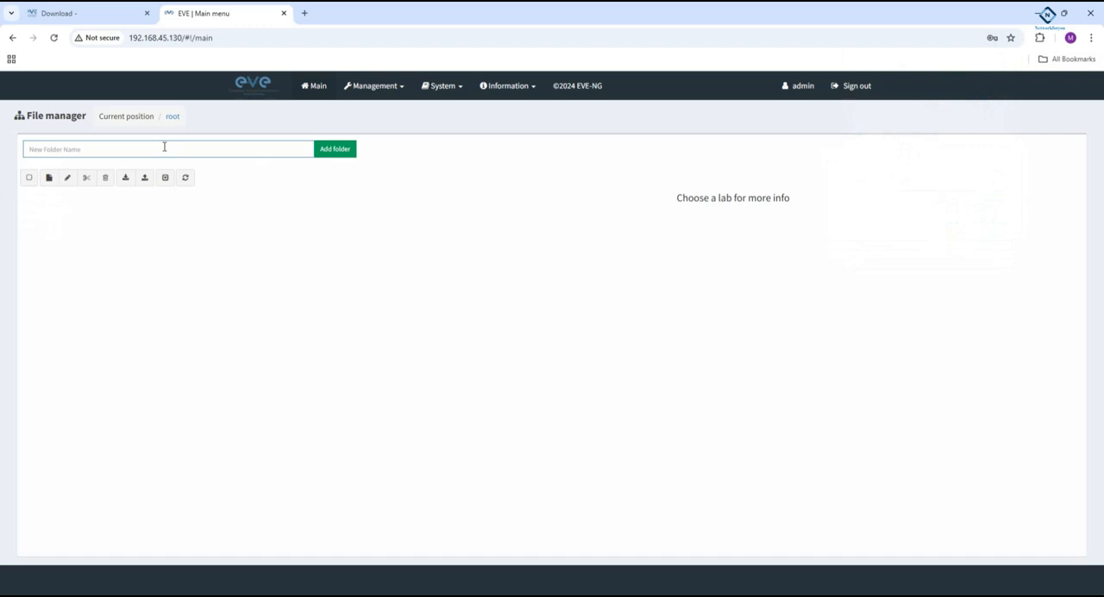
{"action": "type", "text": "Tm"}
{"action": "left_click", "coordinate": [334, 150]}
{"action": "double_click", "coordinate": [46, 205]}
- Add a new lab named Test inside the Test folder
{"action": "left_click", "coordinate": [47, 178]}
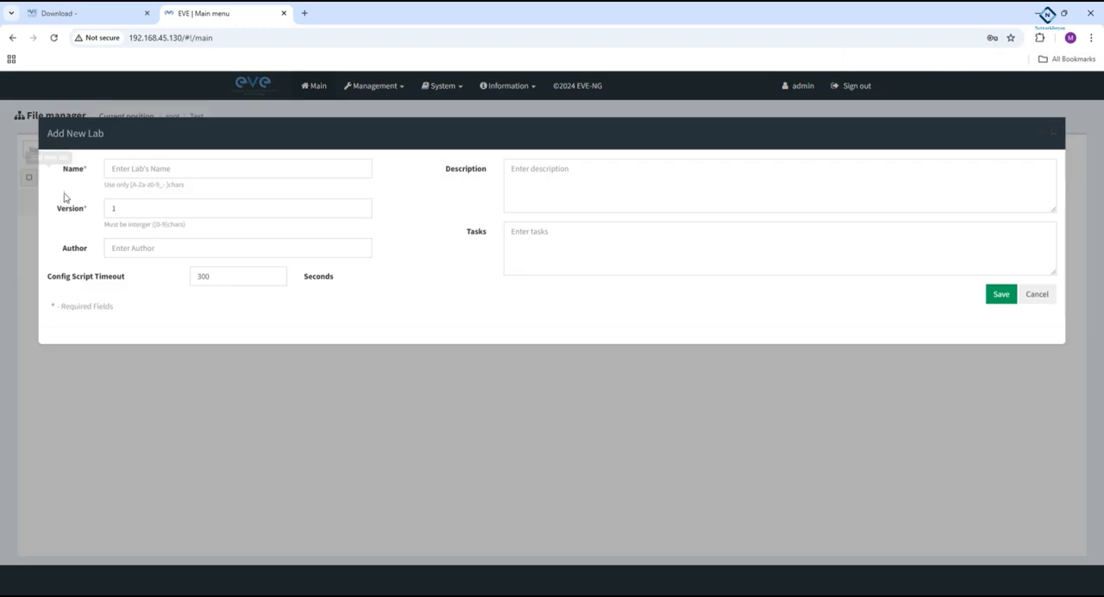
{"action": "type", "text": "Test"}
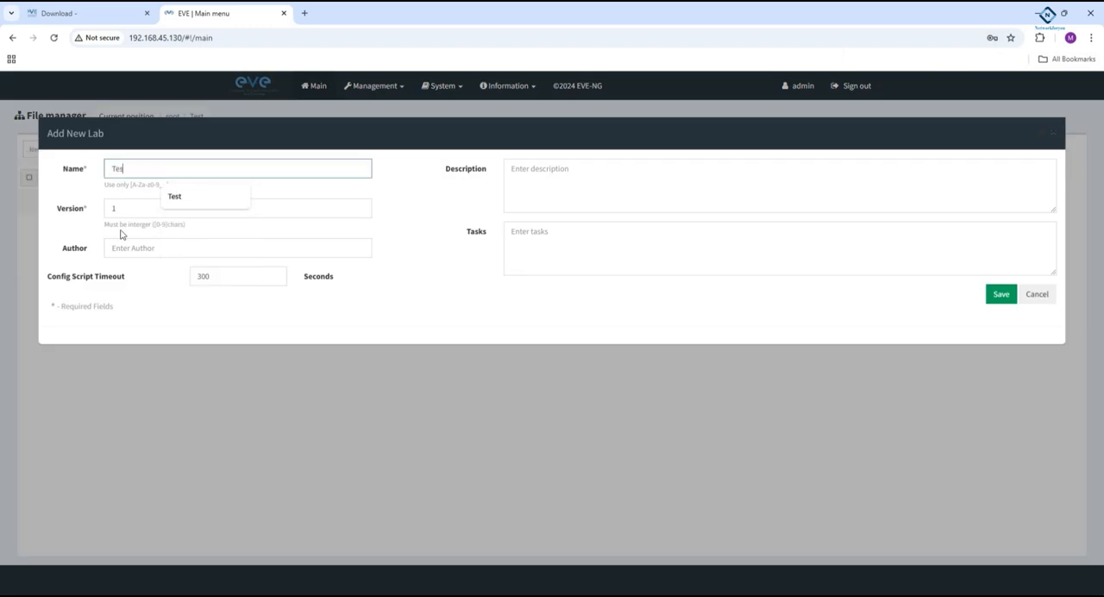
{"action": "left_click", "coordinate": [987, 297]}
- Add 2 nodes to the topology using the Virtual PC (VPCS) template
{"action": "right_click", "coordinate": [366, 156]}
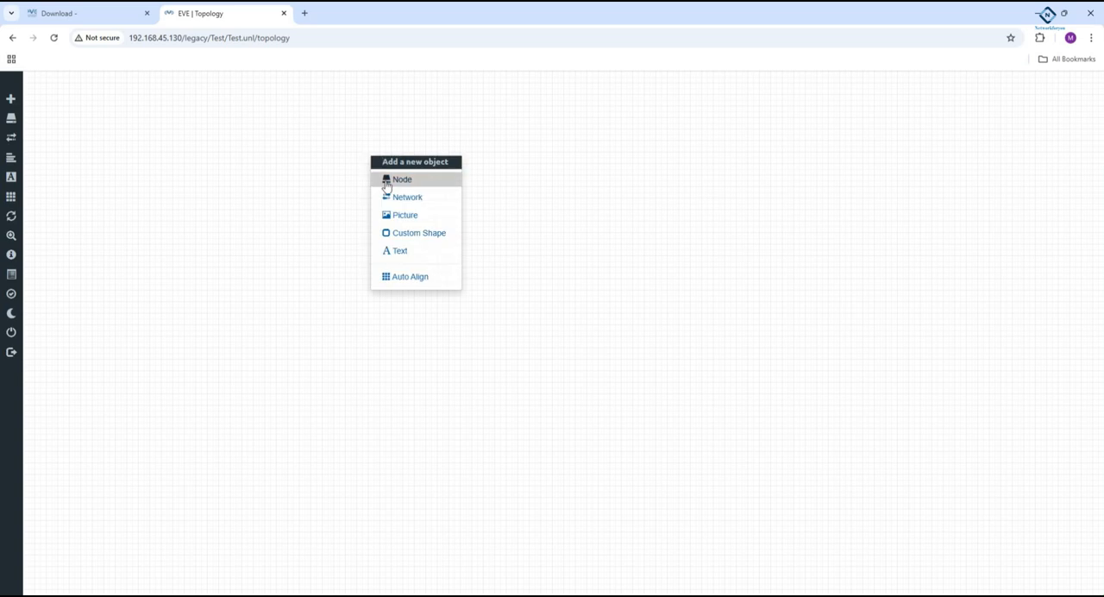
{"action": "left_click", "coordinate": [386, 181]}
{"action": "scroll", "coordinate": [484, 310], "scroll_direction": "down", "scroll_amount": 10}
{"action": "scroll", "coordinate": [484, 310], "scroll_direction": "down", "scroll_amount": 20}
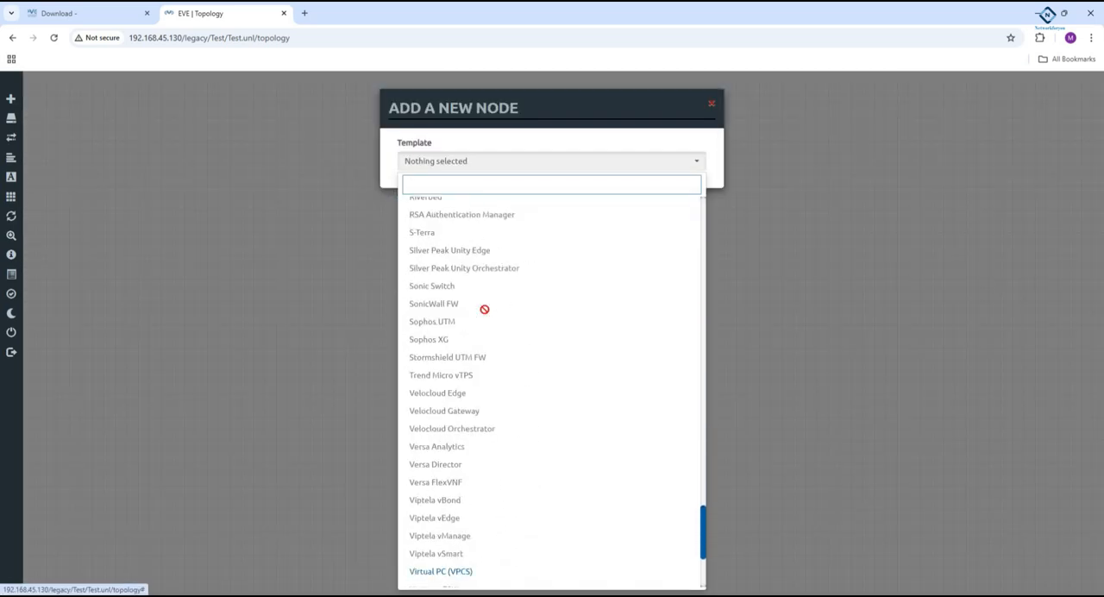
{"action": "scroll", "coordinate": [483, 309], "scroll_direction": "down", "scroll_amount": 3}
{"action": "left_click", "coordinate": [480, 424]}
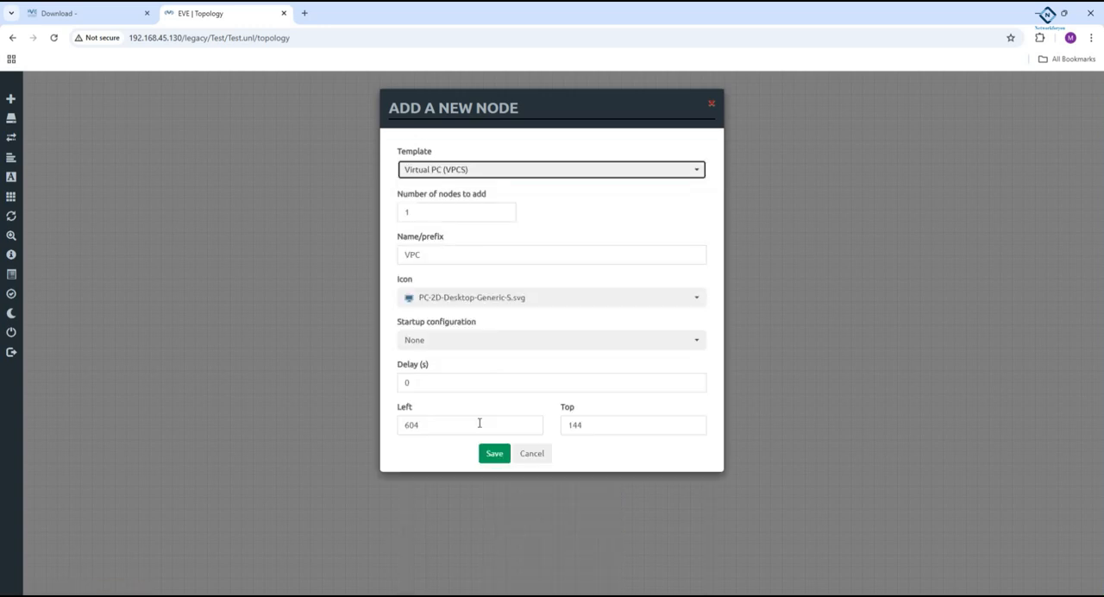
{"action": "left_click_drag", "start_coordinate": [421, 212], "coordinate": [386, 211]}
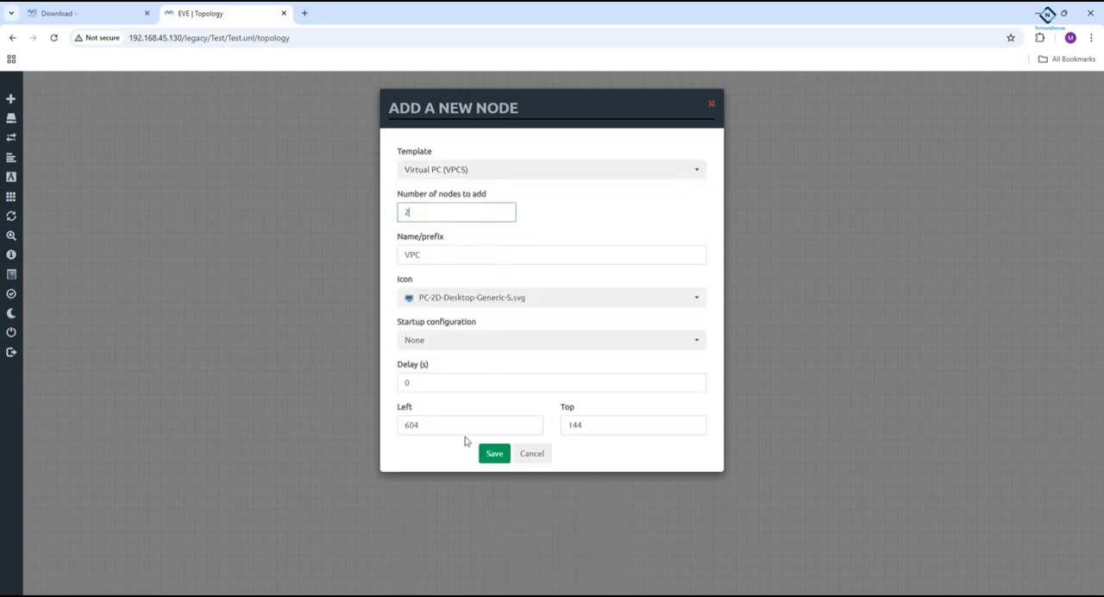
{"action": "left_click", "coordinate": [494, 453]}
- Move VPC1 away from VPC2 and connect VPC2's eth0 interface to VPC1's eth0 interface
{"action": "left_click_drag", "start_coordinate": [376, 176], "coordinate": [231, 153]}
{"action": "left_click_drag", "start_coordinate": [420, 173], "coordinate": [239, 152]}
{"action": "left_click", "coordinate": [576, 414]}
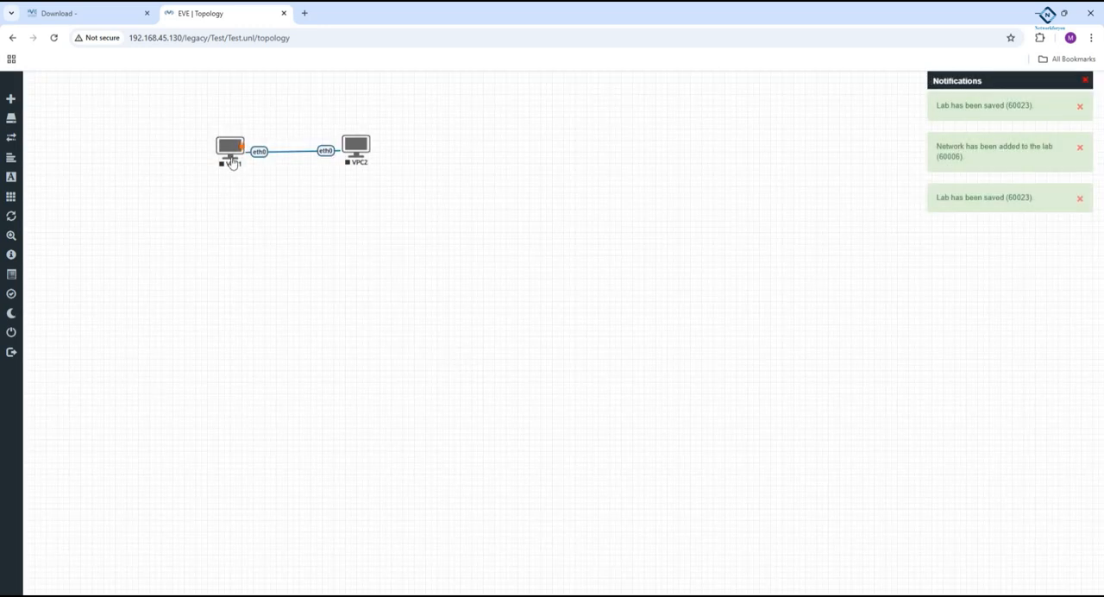
- Start the VPC1 and VPC2 nodes
{"action": "right_click", "coordinate": [230, 155]}
{"action": "left_click", "coordinate": [269, 177]}
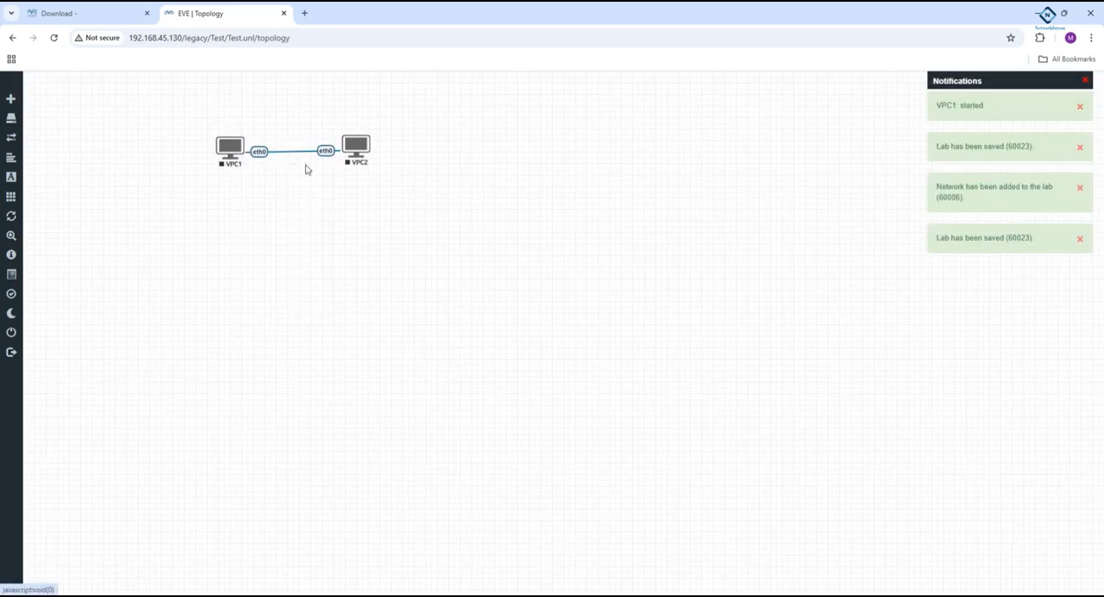
{"action": "right_click", "coordinate": [354, 158]}
{"action": "left_click", "coordinate": [379, 178]}
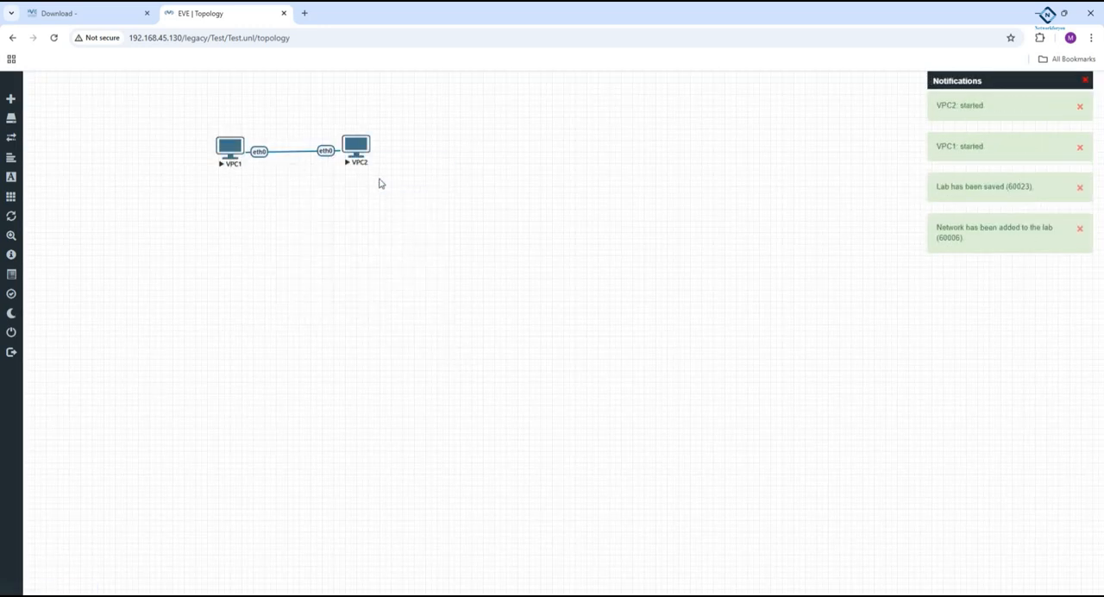
- Open the telnet console of VPC1
{"action": "right_click", "coordinate": [229, 156]}
{"action": "left_click", "coordinate": [187, 207]}
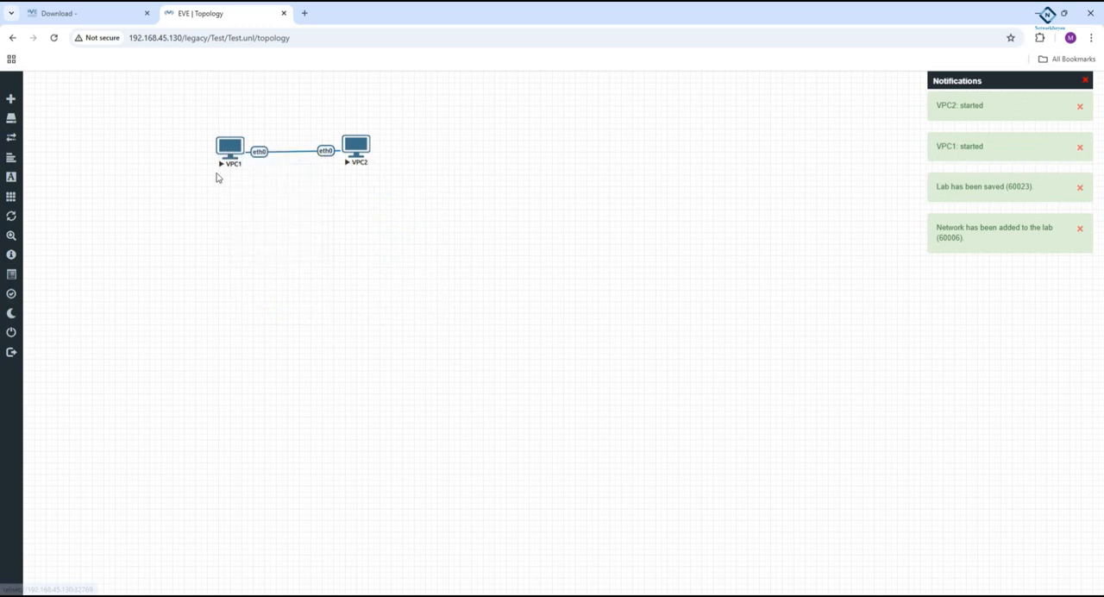
{"action": "left_click", "coordinate": [239, 153]}
{"action": "left_click", "coordinate": [552, 124]}
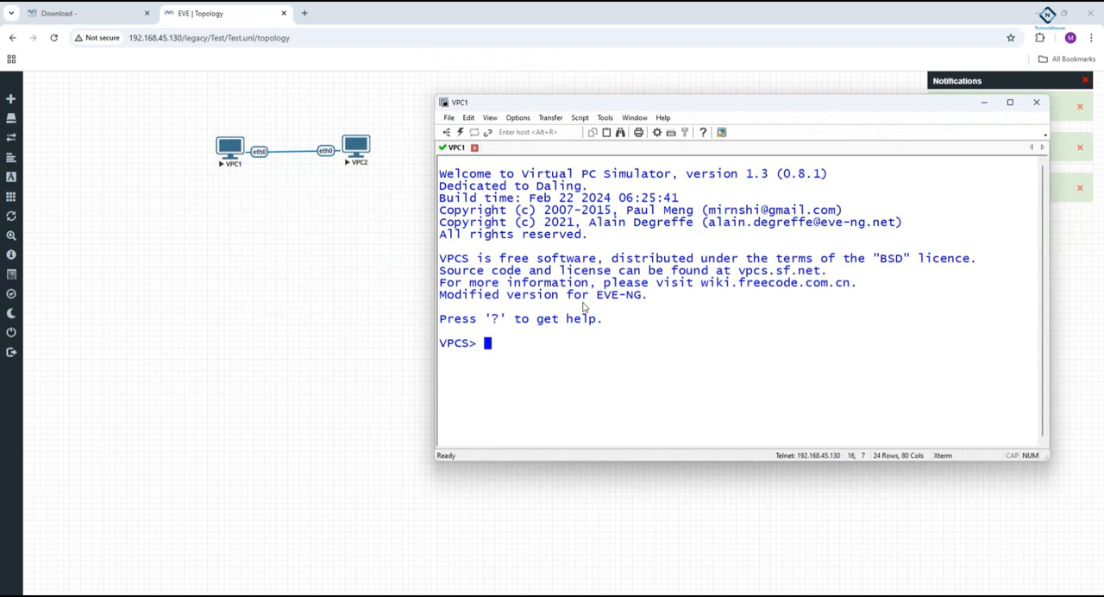
- Try the ipconfig command in the VPC1 console and display its IP settings with sh ip
{"action": "type", "text": "ipconfig"}
{"action": "key", "text": "Return"}
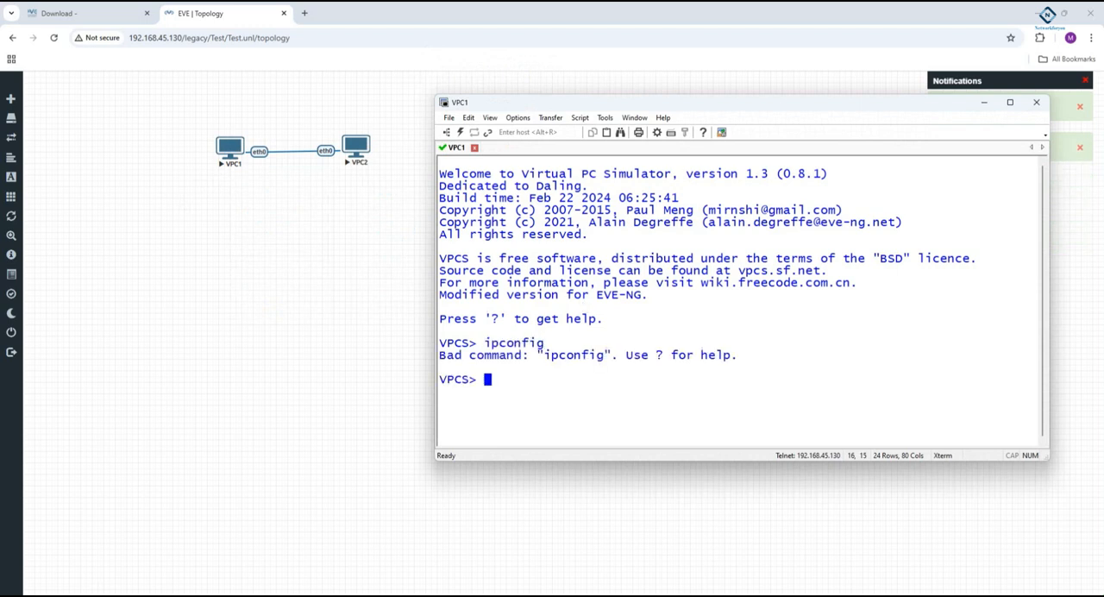
{"action": "type", "text": "sh ip"}
{"action": "key", "text": "Return"}
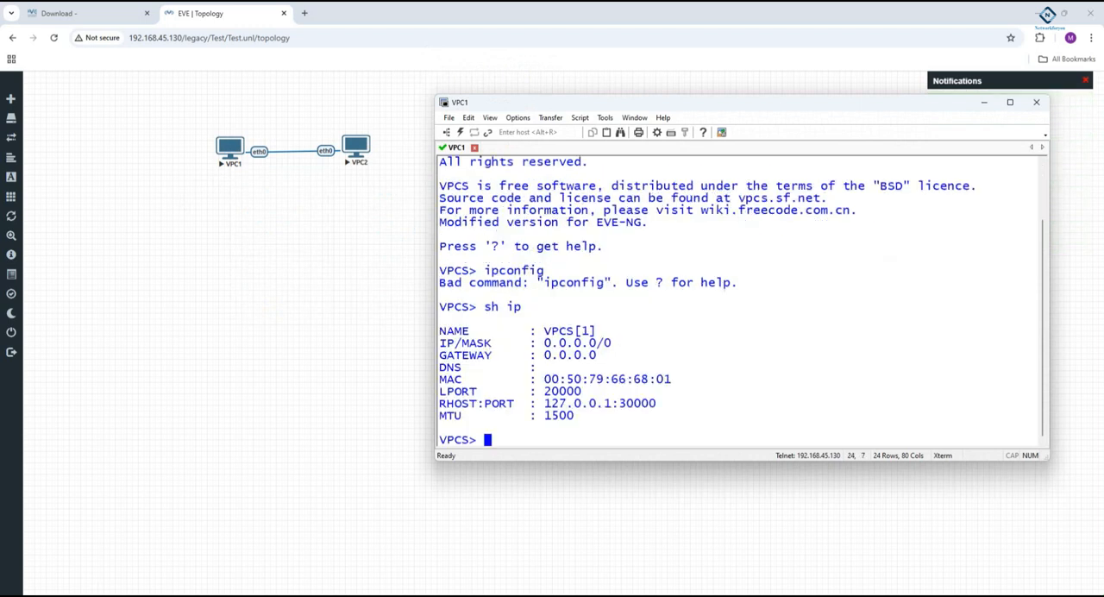
- Assign the address 192.168.1.1/24 to VPC1 and save its configuration
{"action": "key", "text": "Return"}
{"action": "key", "text": "Return"}
{"action": "type", "text": "ip 192.168.1.1/2"}
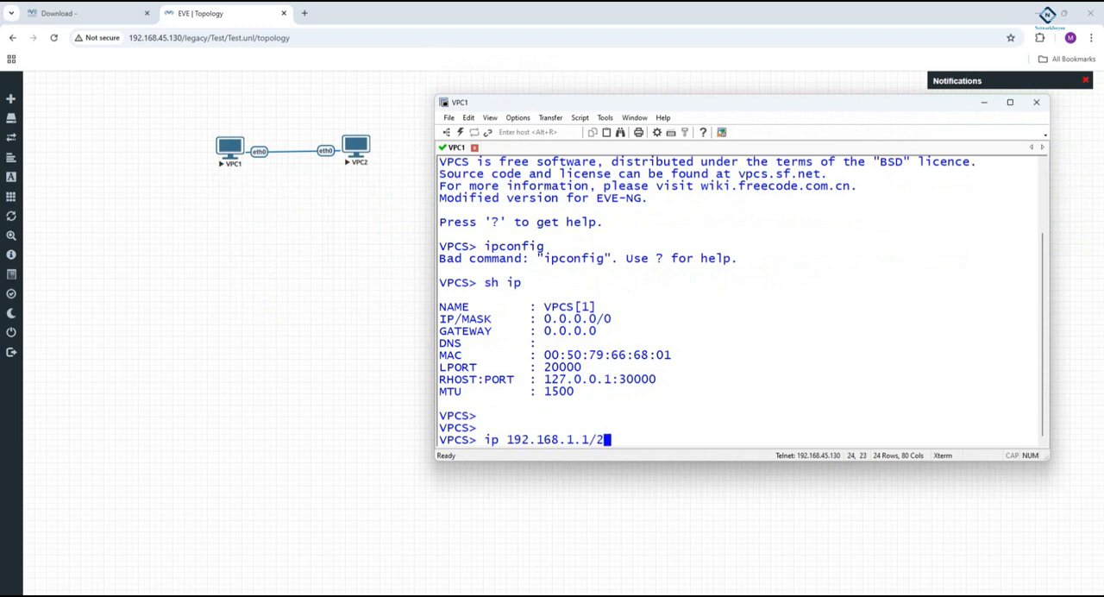
{"action": "type", "text": "4"}
{"action": "key", "text": "Return"}
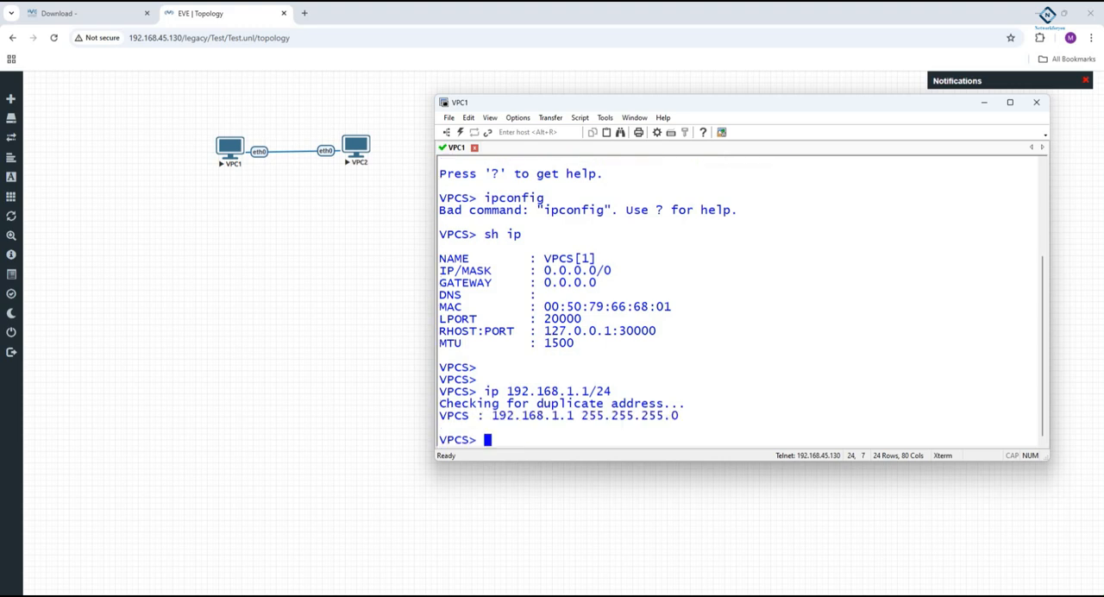
{"action": "type", "text": "save"}
{"action": "key", "text": "Return"}
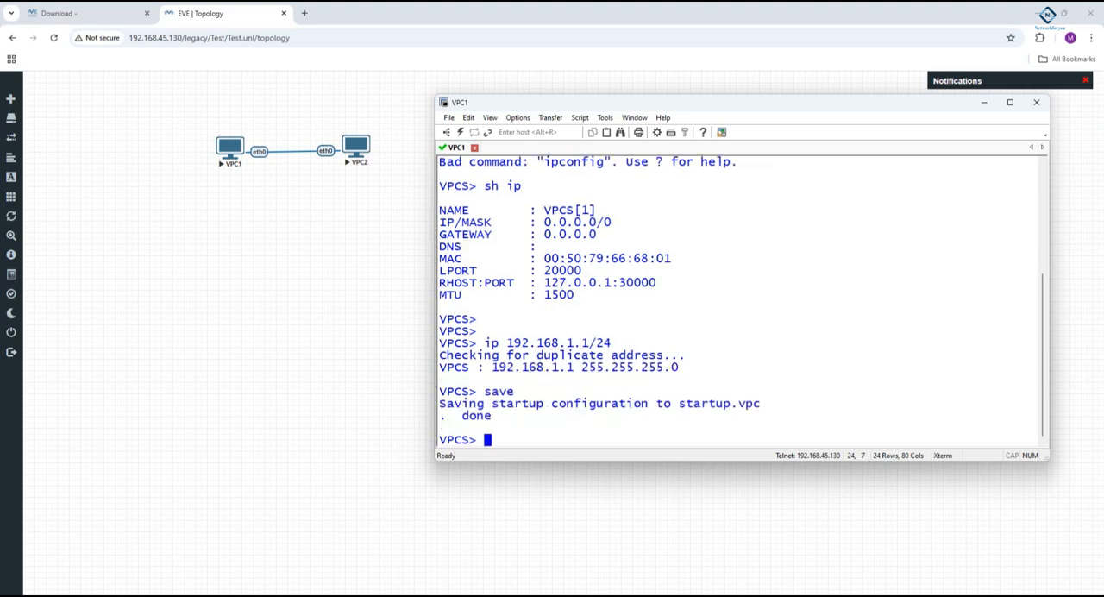
- Assign the address 192.168.1.2/24 to VPC2 from its own console and save its configuration
{"action": "left_click", "coordinate": [356, 147]}
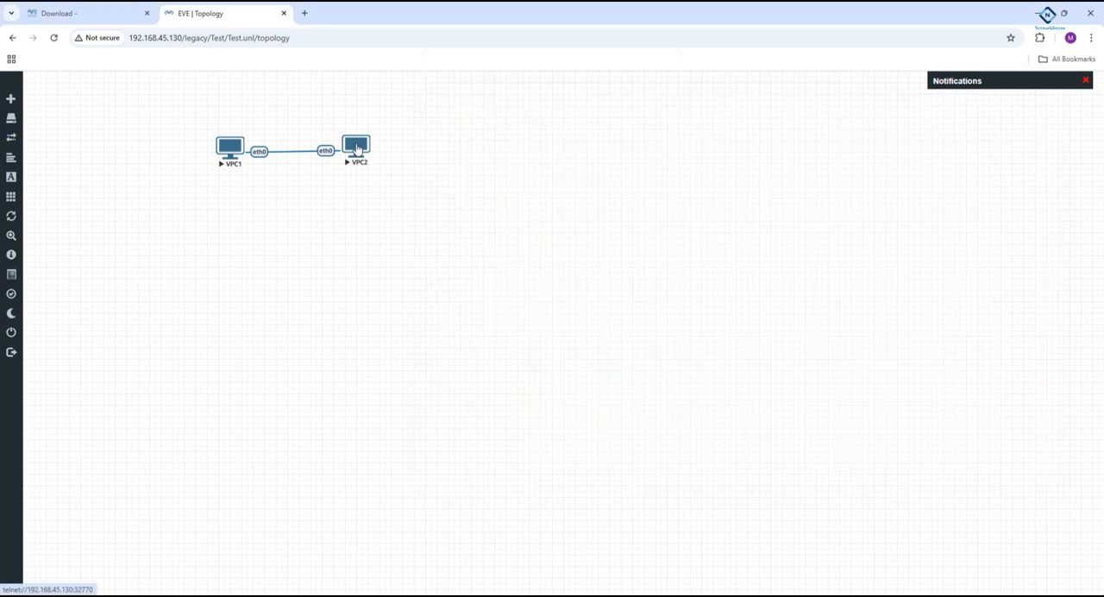
{"action": "left_click", "coordinate": [539, 123]}
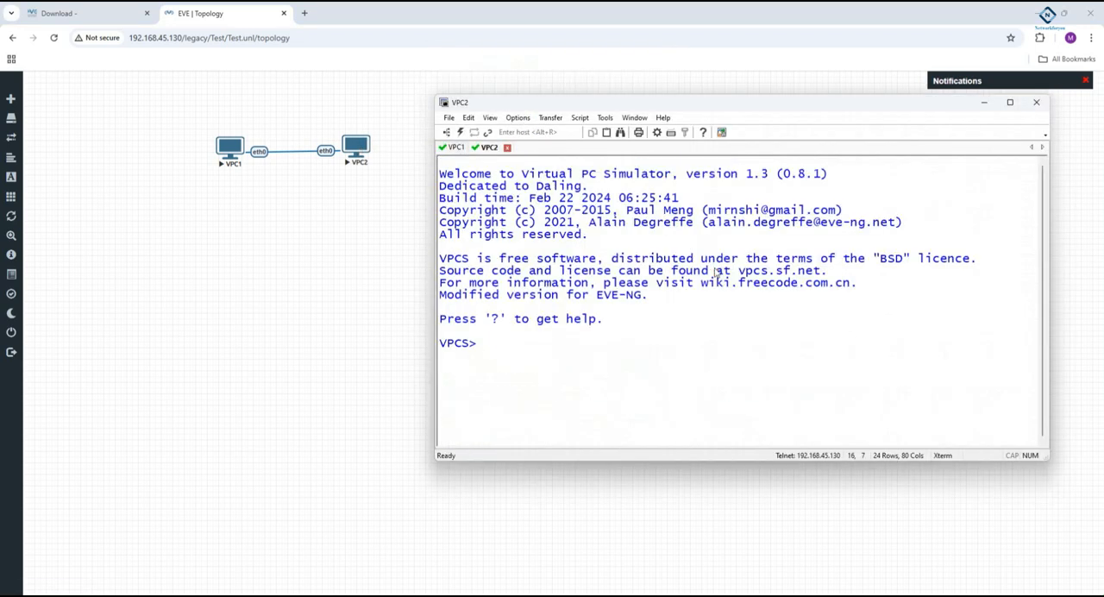
{"action": "type", "text": "ip 192.168.1.1"}
{"action": "key", "text": "BackSpace"}
{"action": "type", "text": "2/24"}
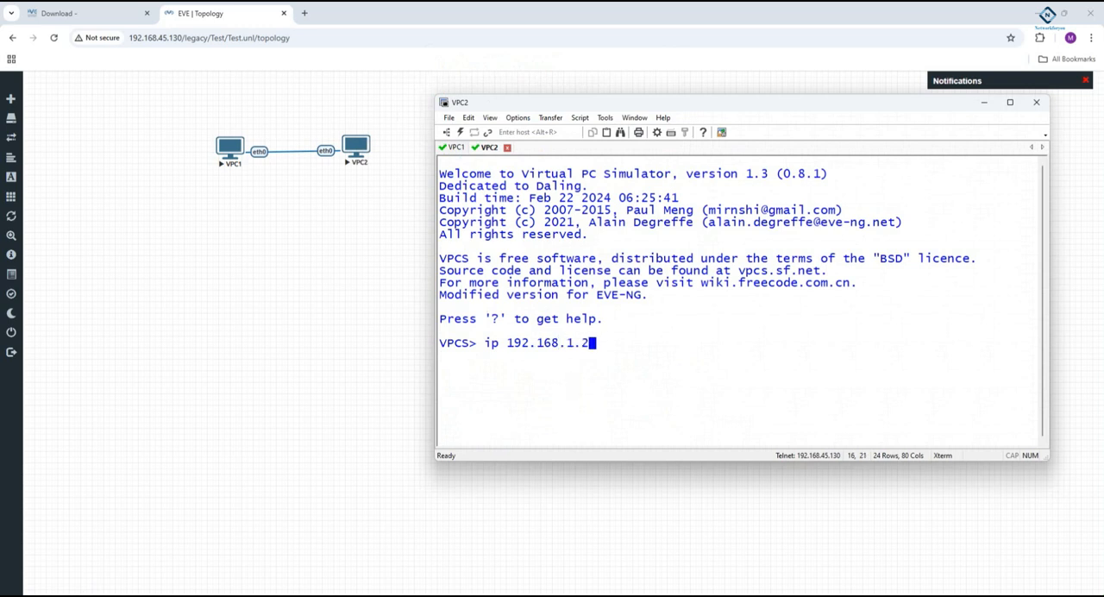
{"action": "key", "text": "Return"}
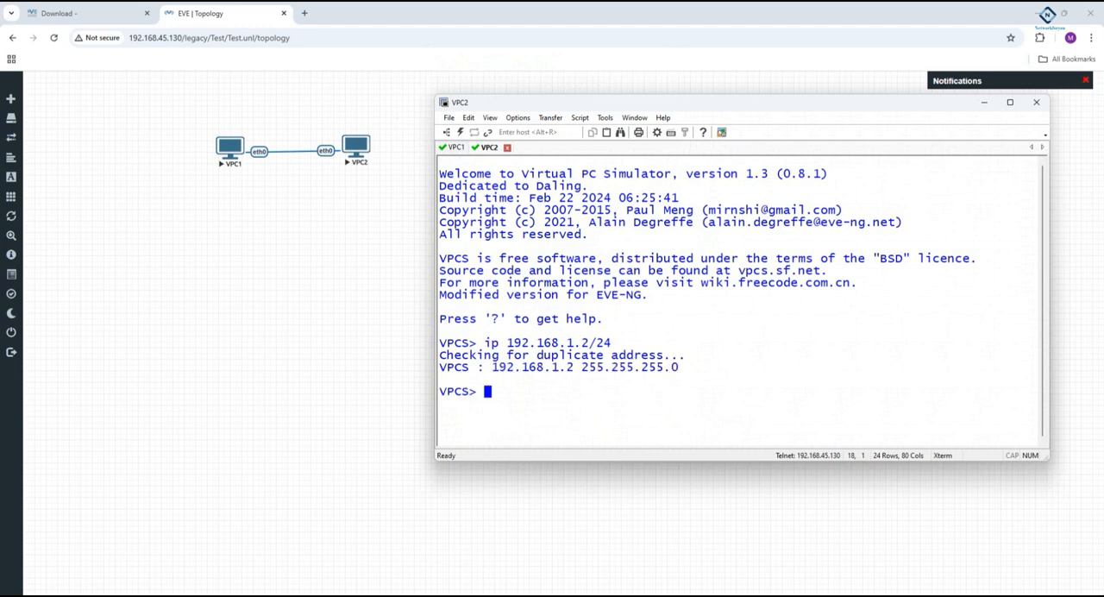
{"action": "type", "text": "save"}
{"action": "key", "text": "Return"}
- Ping 192.168.1.1 from VPC2 to test the link and close the console window
{"action": "type", "text": "ping 19"}
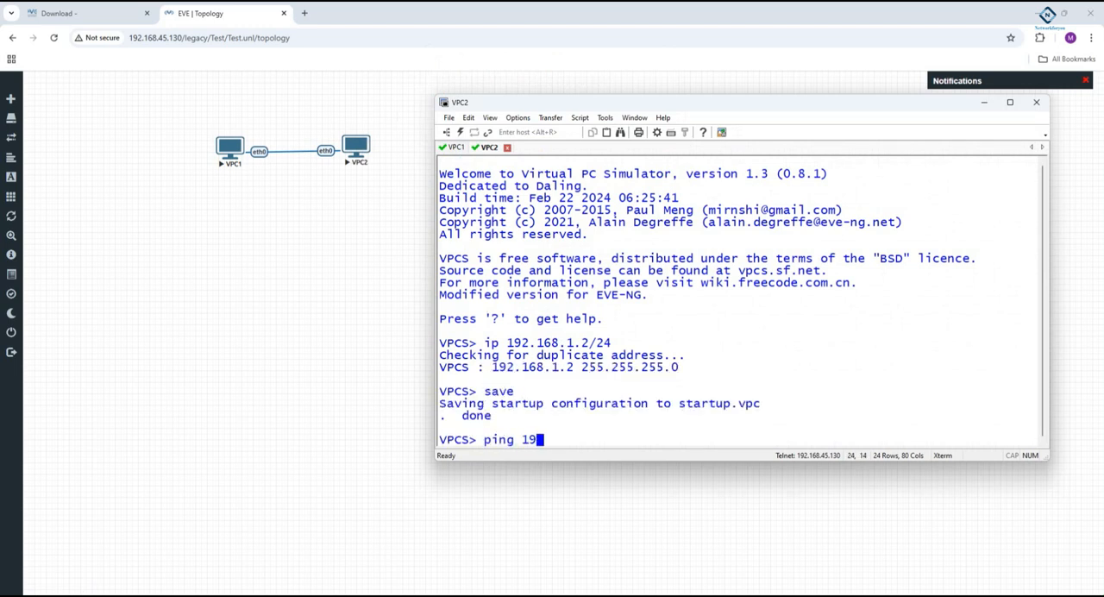
{"action": "type", "text": "2.168.1.1"}
{"action": "key", "text": "Return"}
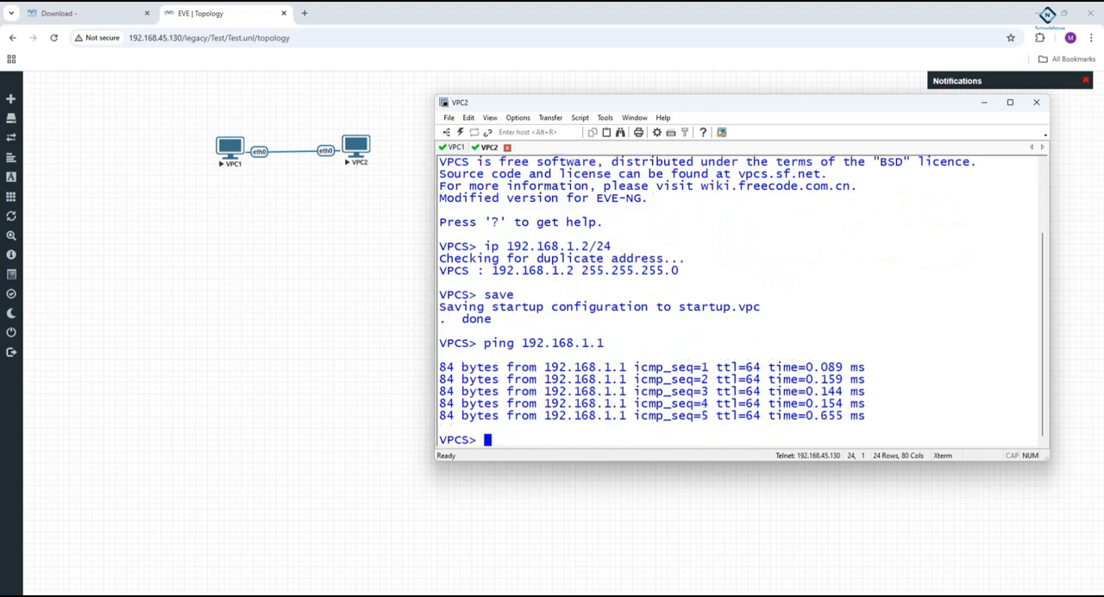
{"action": "left_click", "coordinate": [1036, 101]}
{"action": "left_click", "coordinate": [757, 309]}
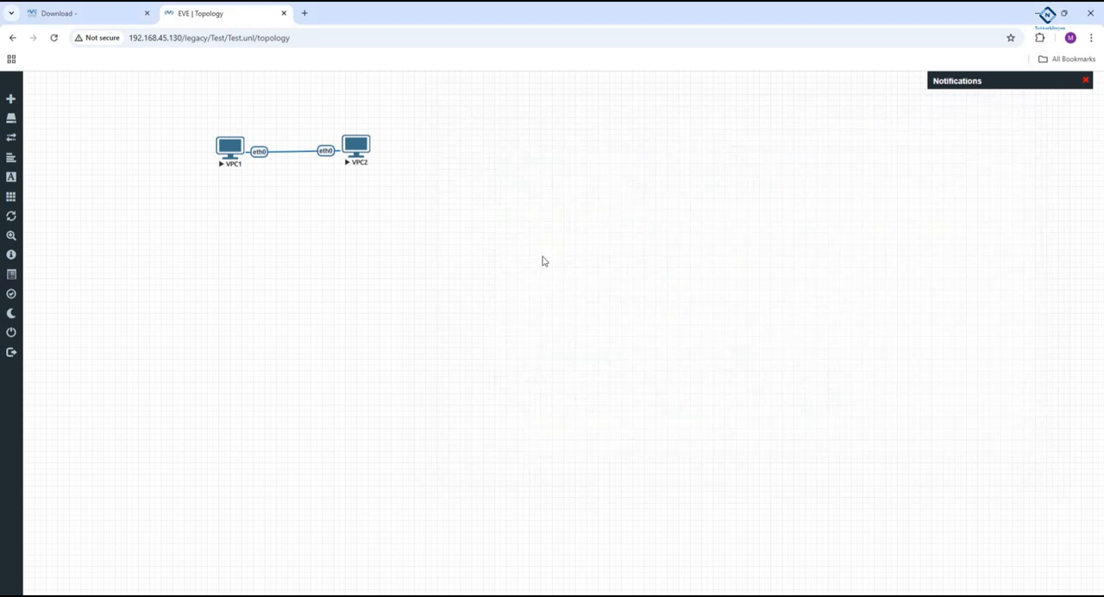
- Stop the VPC2 and VPC1 nodes
{"action": "right_click", "coordinate": [344, 149]}
{"action": "left_click", "coordinate": [365, 168]}
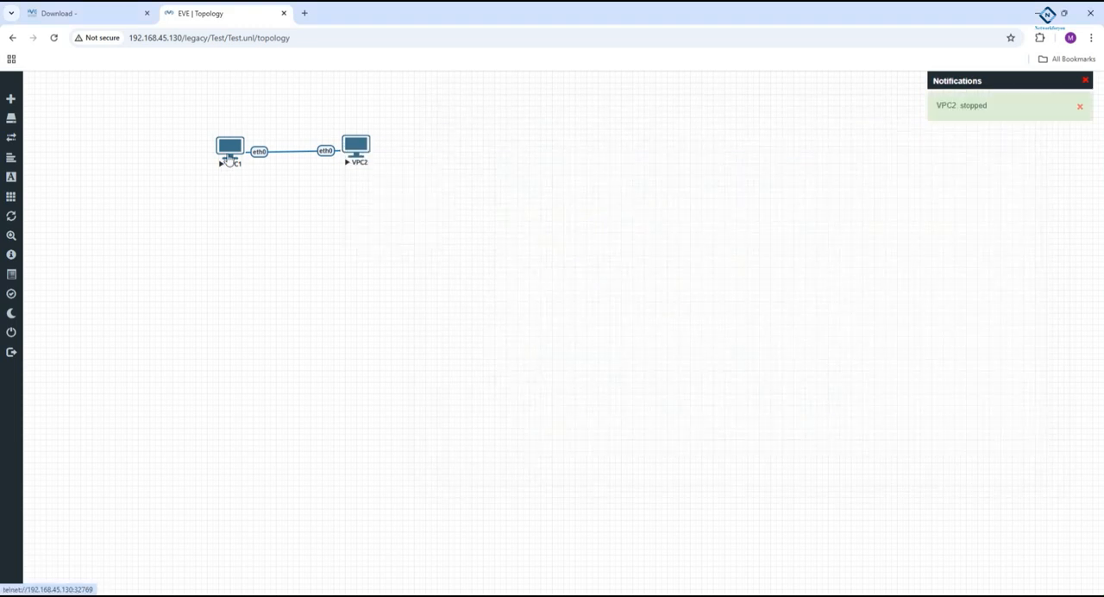
{"action": "right_click", "coordinate": [231, 152]}
{"action": "left_click", "coordinate": [260, 174]}
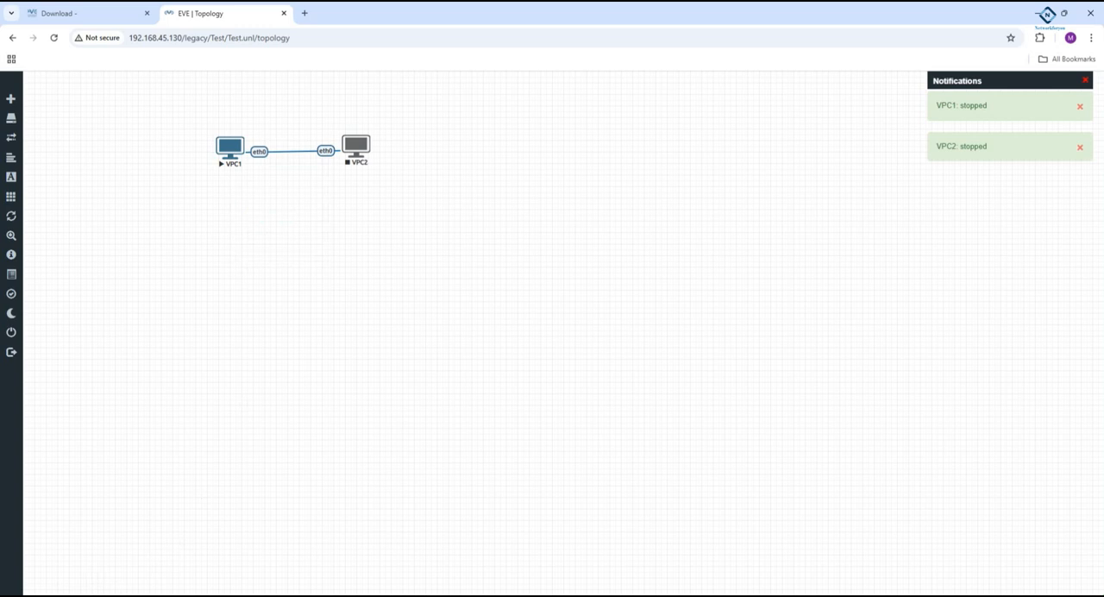
- Switch to WinSCP and set up a new SFTP site with the host name 192.168.45.130
{"action": "key", "text": "super"}
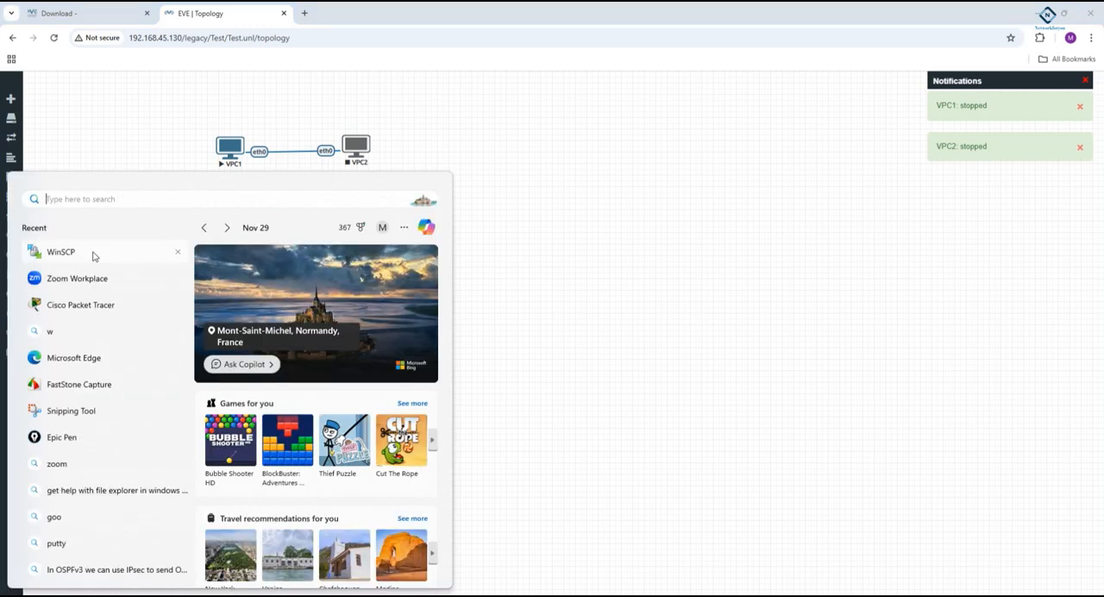
{"action": "left_click", "coordinate": [93, 256]}
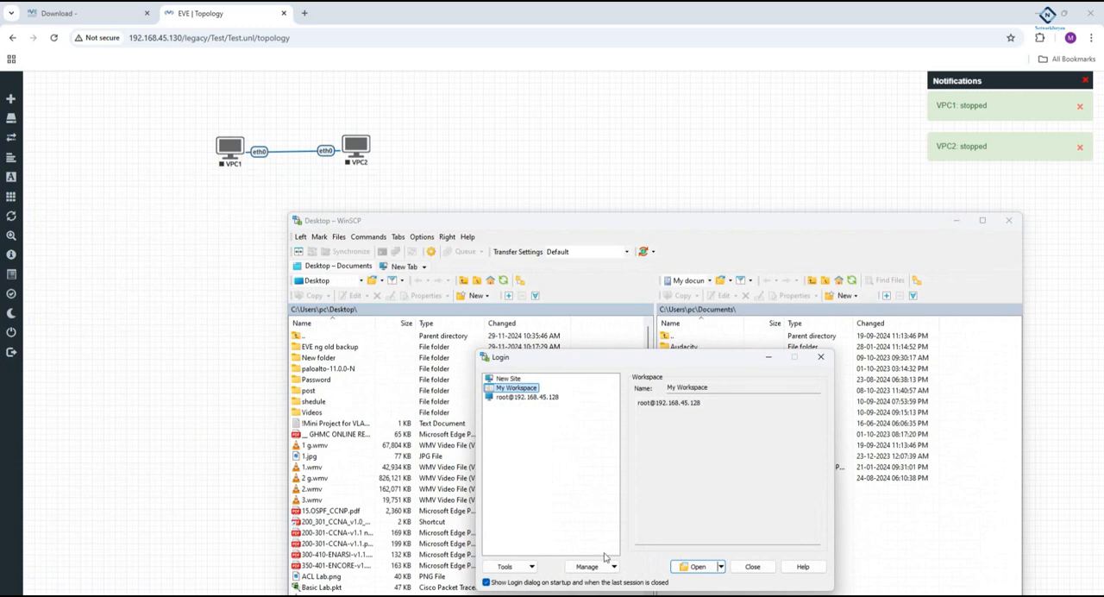
{"action": "left_click", "coordinate": [508, 379]}
{"action": "left_click", "coordinate": [645, 428]}
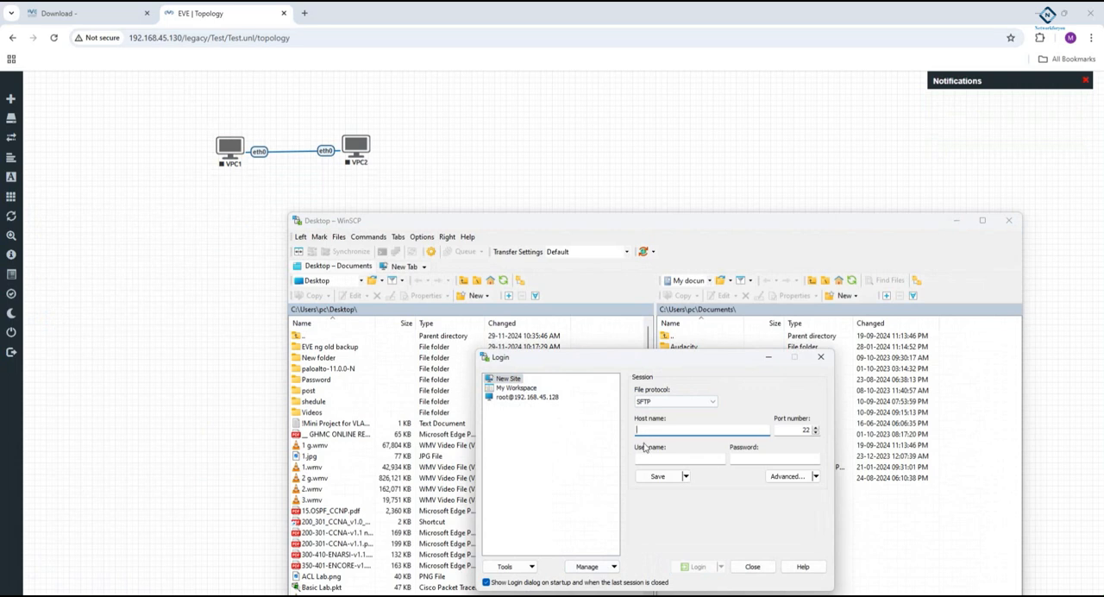
{"action": "type", "text": "192.168.45.130"}
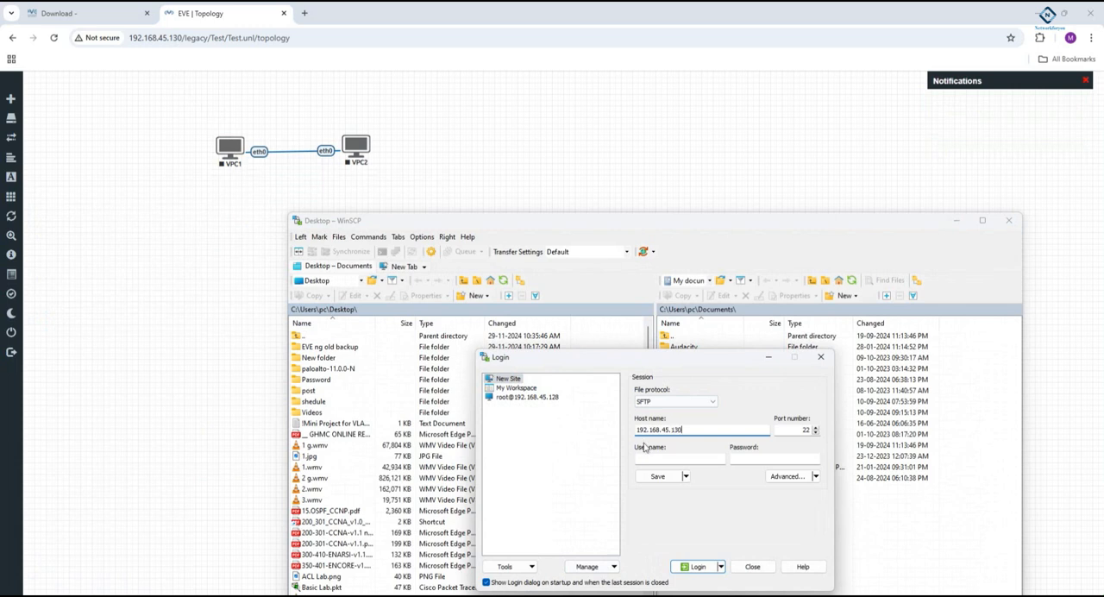
- Enter the user name root and the account password, save the site and log in to the server
{"action": "left_click", "coordinate": [659, 457]}
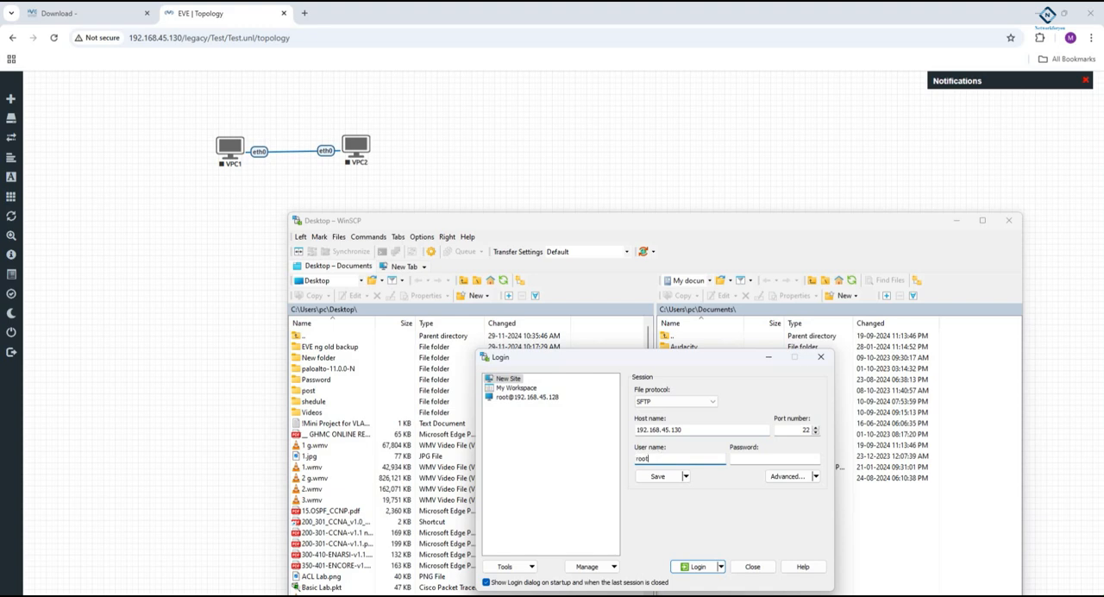
{"action": "key", "text": "Tab"}
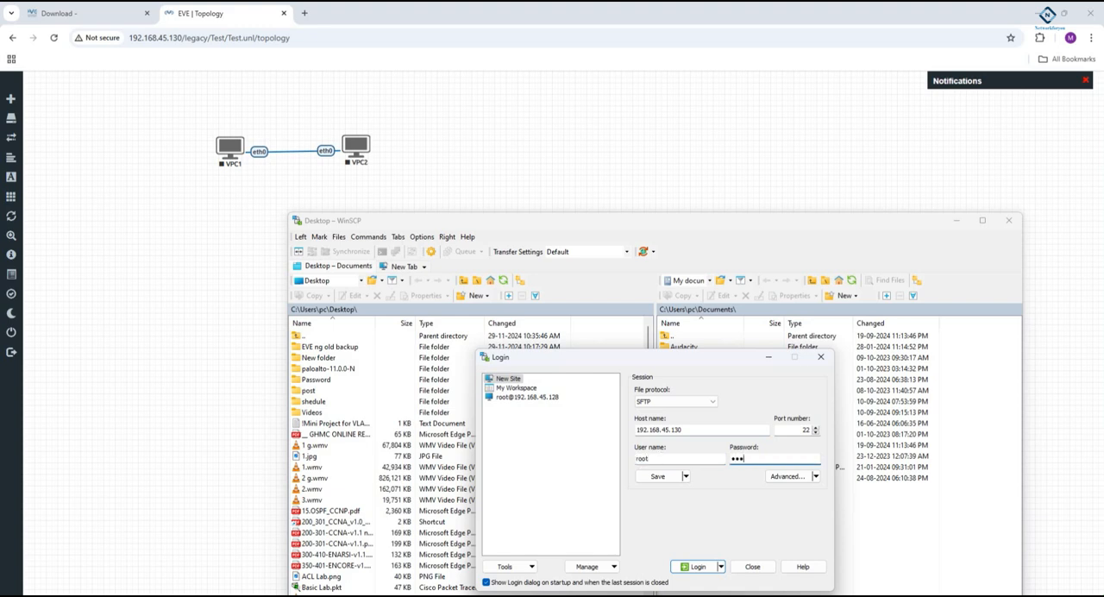
{"action": "left_click", "coordinate": [648, 477]}
{"action": "left_click", "coordinate": [573, 488]}
{"action": "left_click", "coordinate": [622, 521]}
{"action": "left_click", "coordinate": [697, 566]}
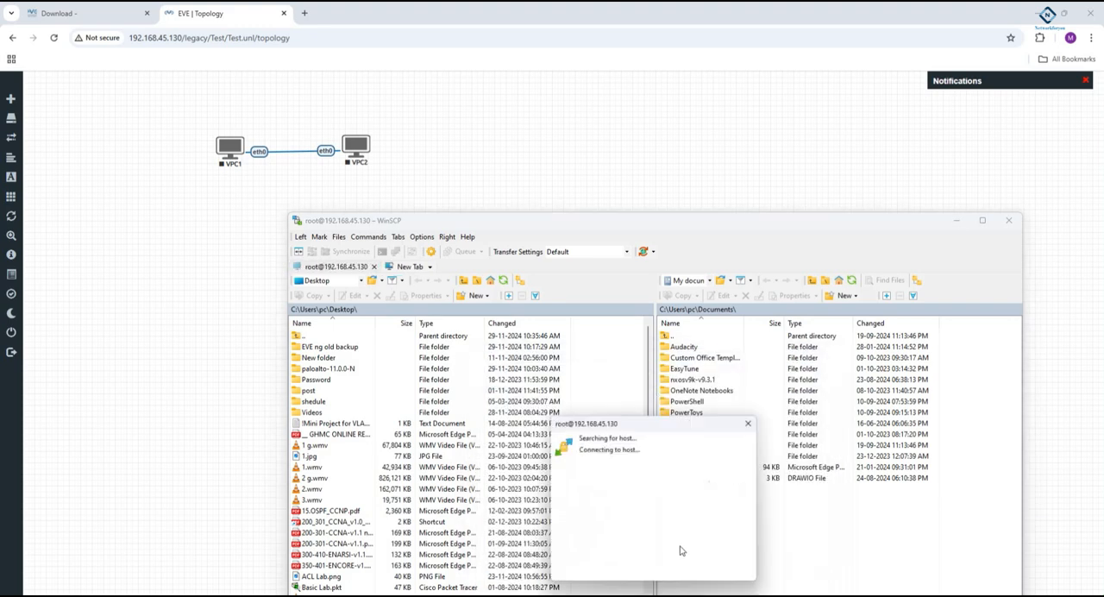
{"action": "left_click", "coordinate": [654, 582]}
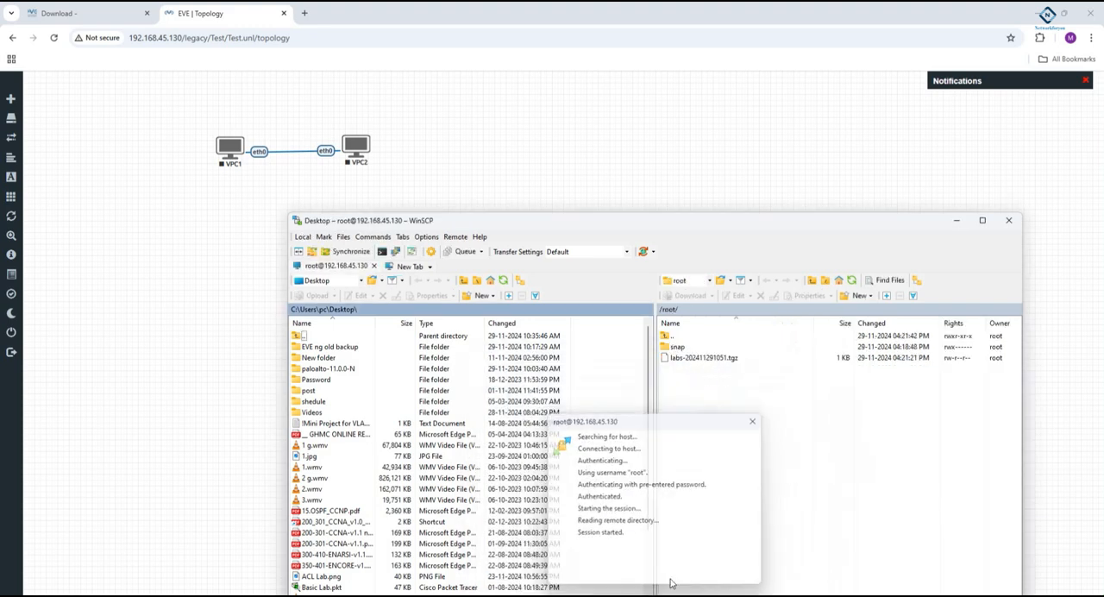
- Open /opt/unetlab/addons/qemu/ on the server and upload the local paloalto-11.0.0-N folder into it
{"action": "left_click_drag", "start_coordinate": [662, 222], "coordinate": [670, 157]}
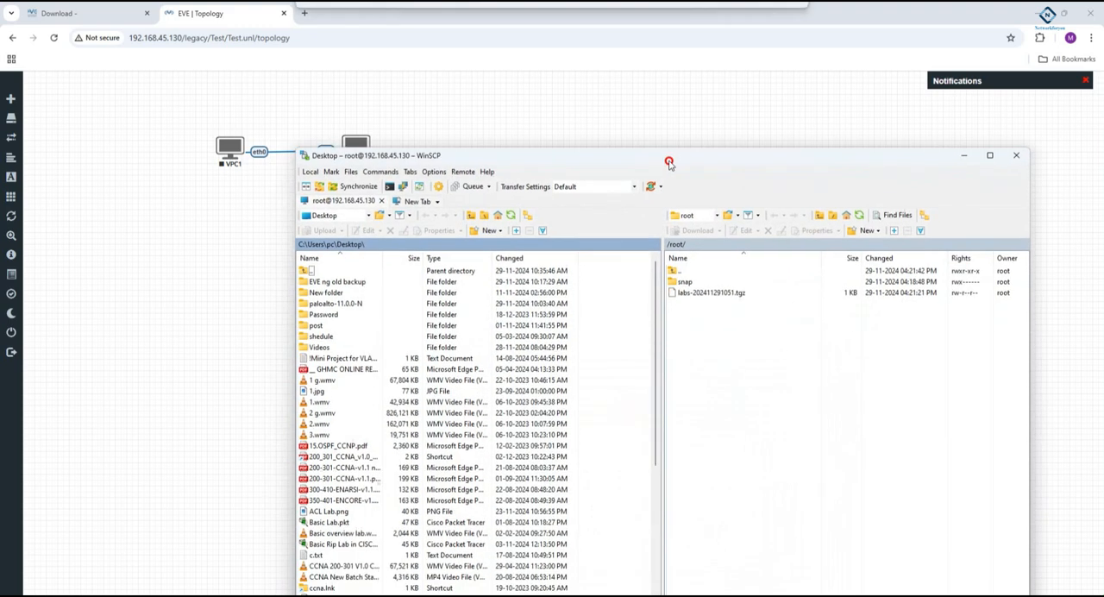
{"action": "left_click", "coordinate": [819, 216]}
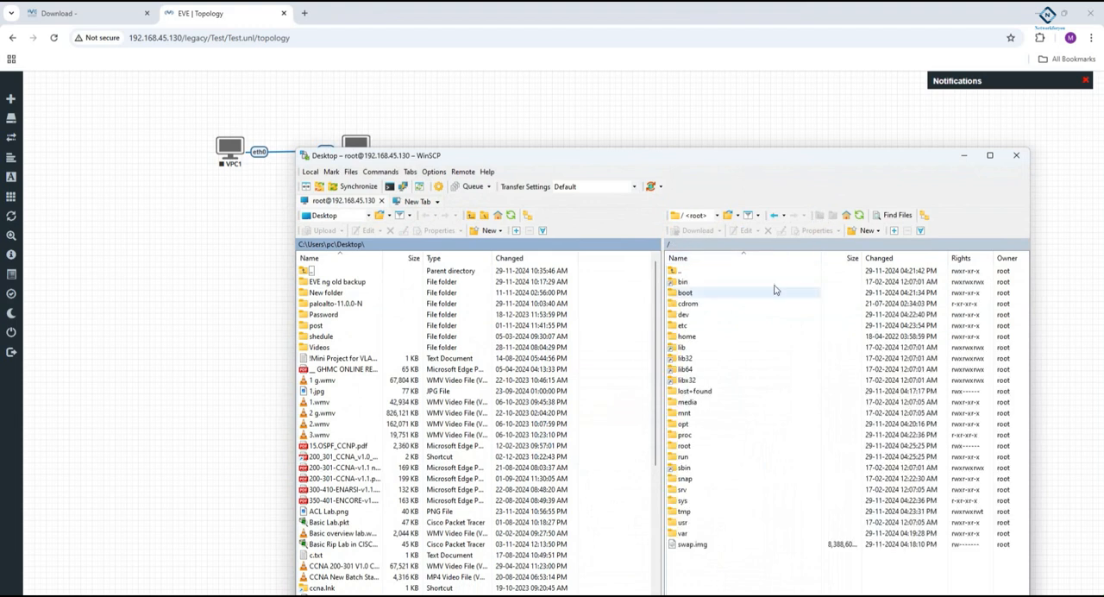
{"action": "double_click", "coordinate": [683, 424]}
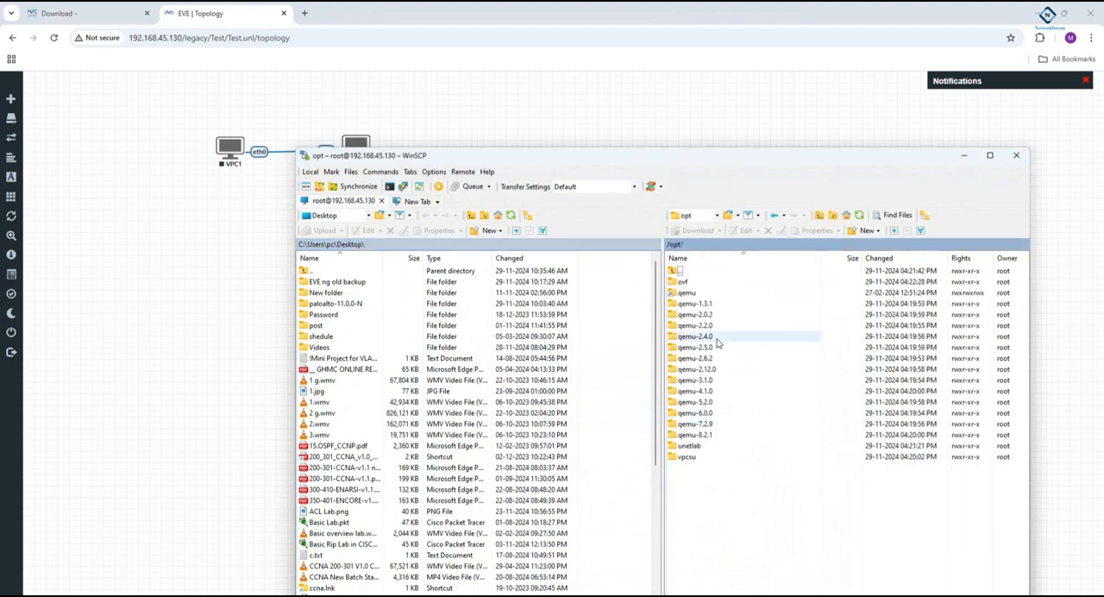
{"action": "double_click", "coordinate": [690, 446]}
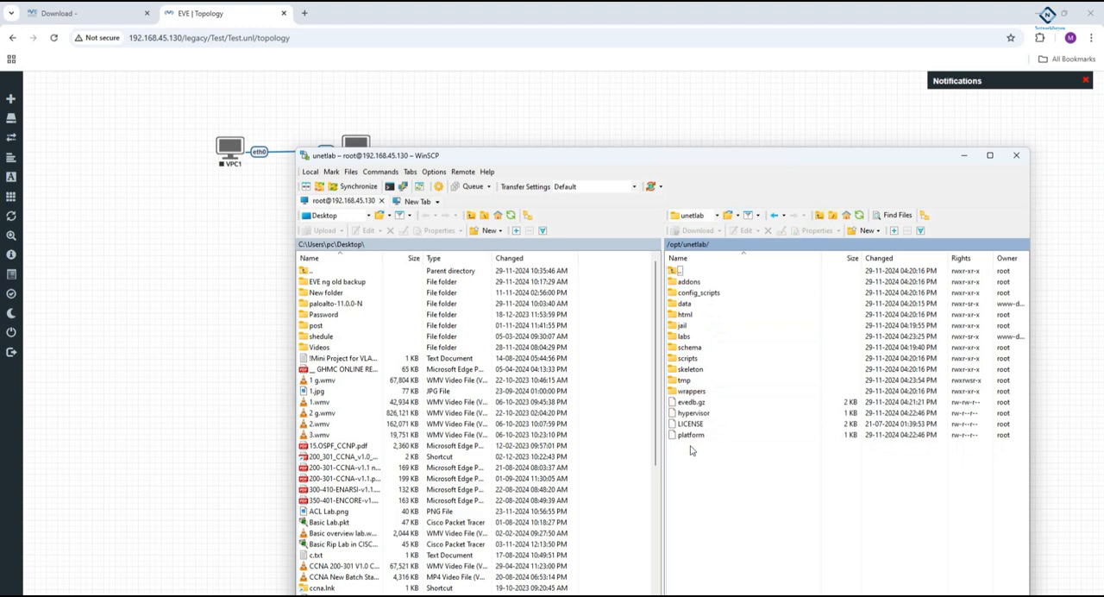
{"action": "double_click", "coordinate": [690, 282]}
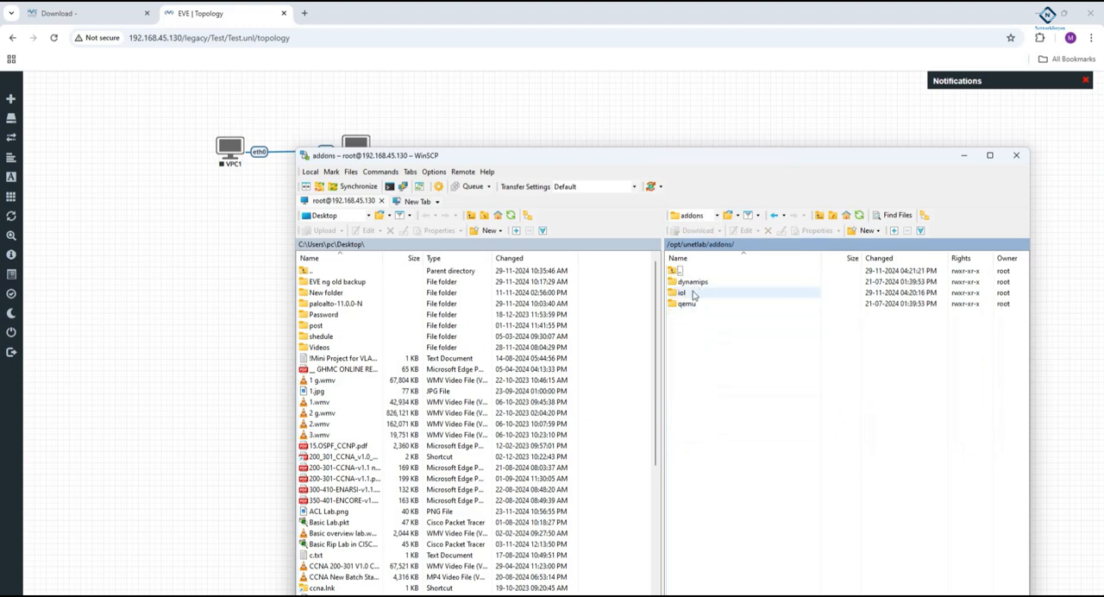
{"action": "left_click", "coordinate": [694, 308]}
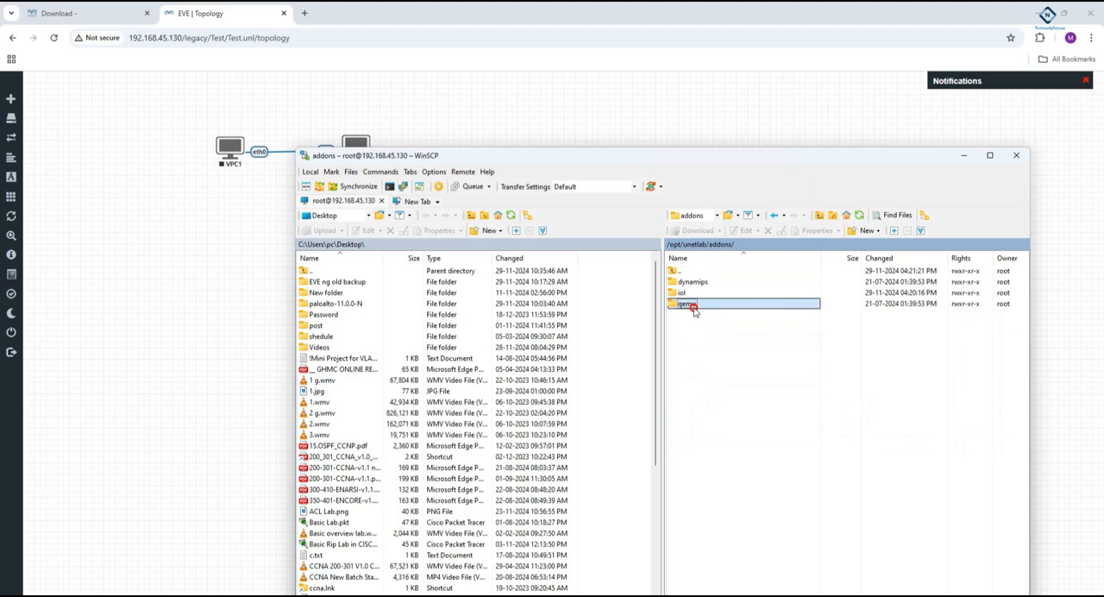
{"action": "double_click", "coordinate": [690, 304]}
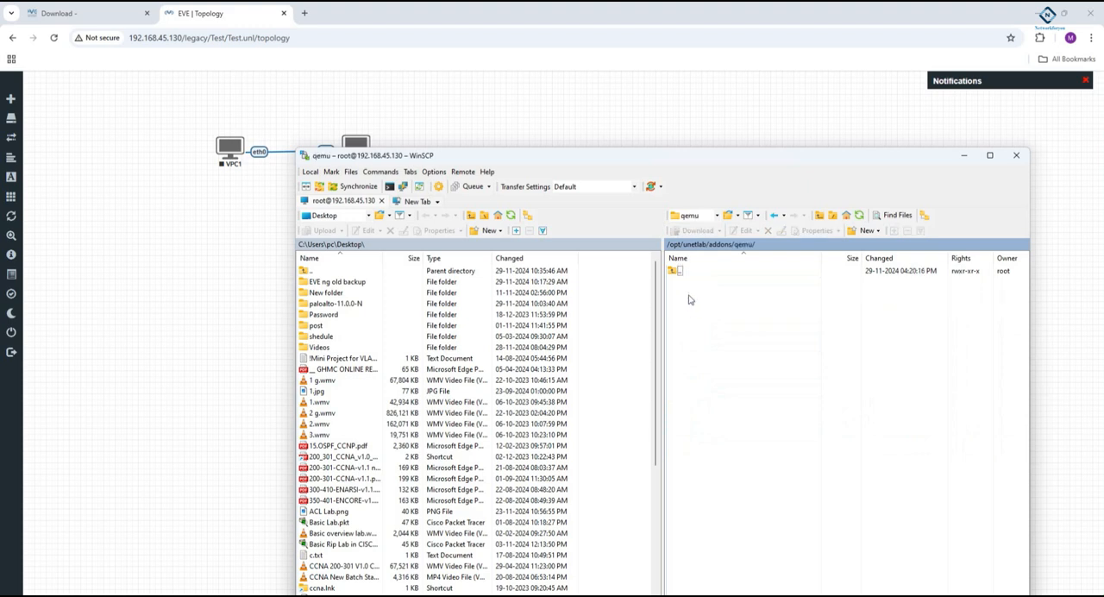
{"action": "left_click", "coordinate": [339, 309]}
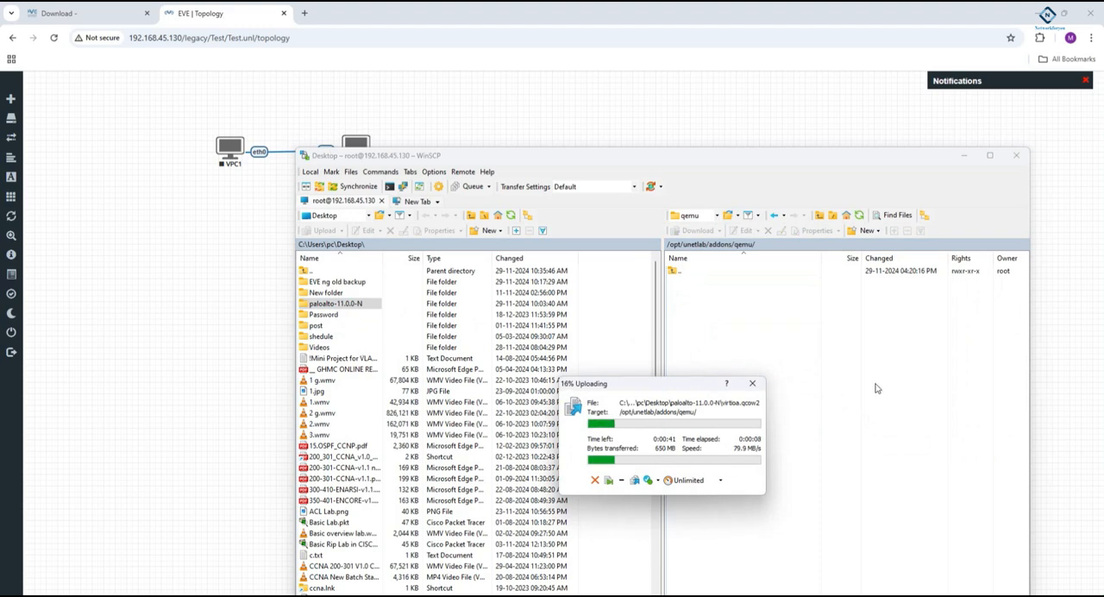
- Search the web for "eve ng permissions command" in a new browser tab and copy the fixpermissions command from the EVE-NG FAQ result
{"action": "left_click", "coordinate": [303, 13]}
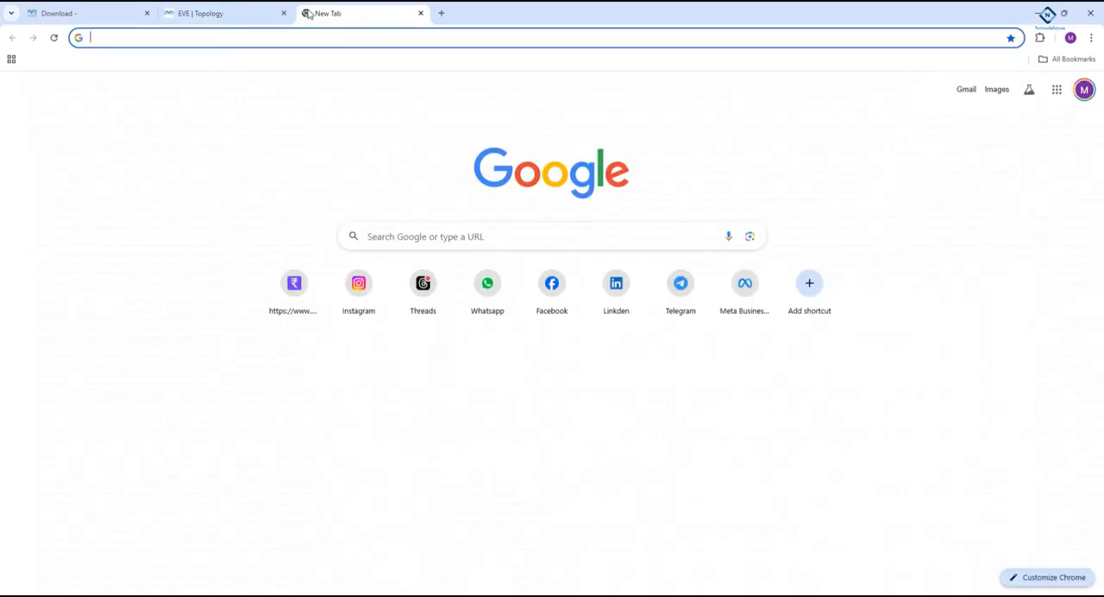
{"action": "type", "text": "eve ng "}
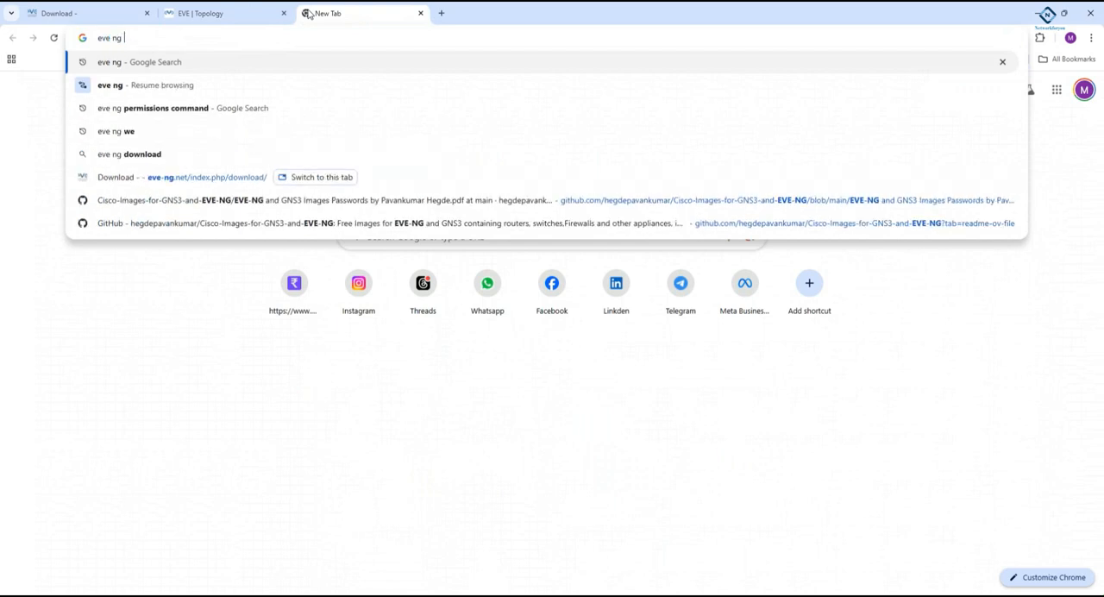
{"action": "type", "text": "per"}
{"action": "key", "text": "Down"}
{"action": "key", "text": "Return"}
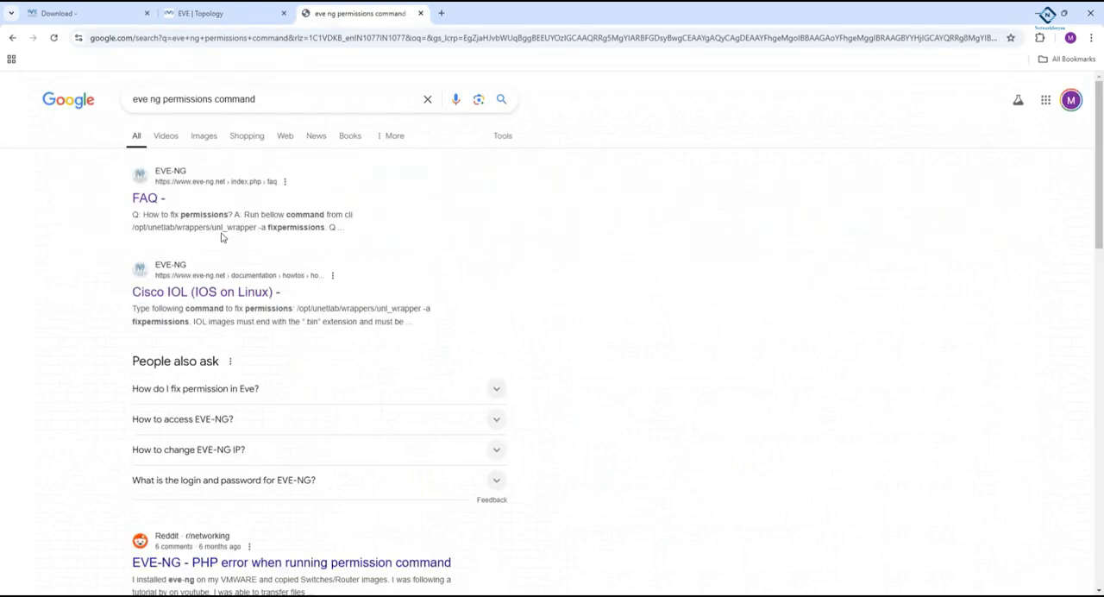
{"action": "left_click_drag", "start_coordinate": [324, 226], "coordinate": [126, 226]}
{"action": "right_click", "coordinate": [173, 233]}
{"action": "left_click", "coordinate": [184, 243]}
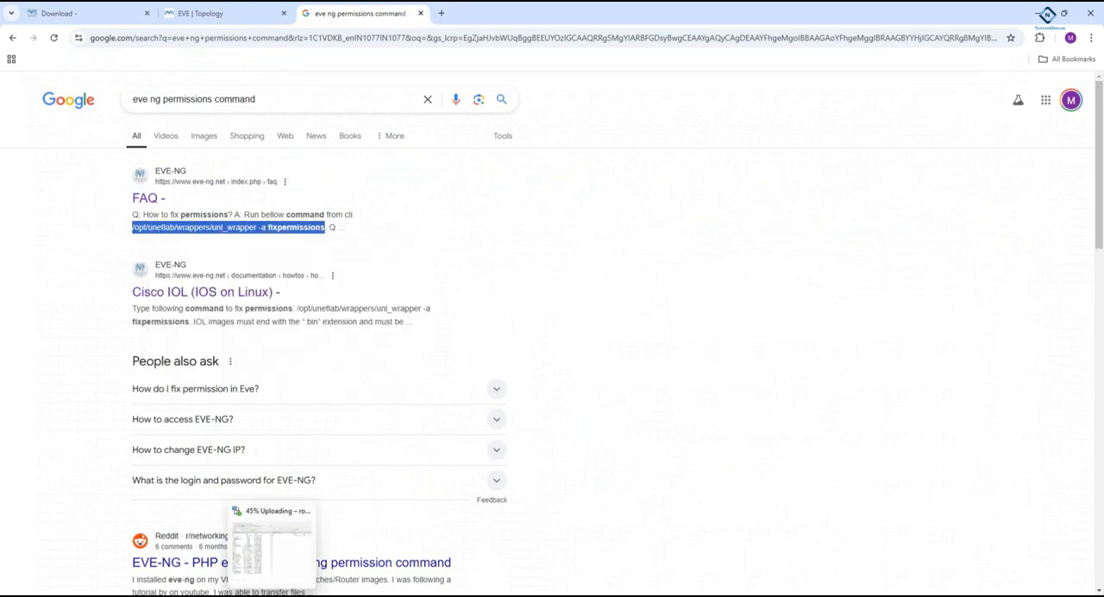
- Switch to the EVEng console in VMware Workstation and log in as root with the account password
{"action": "left_click", "coordinate": [275, 595]}
{"action": "left_click", "coordinate": [347, 311]}
{"action": "type", "text": "root"}
{"action": "key", "text": "Return"}
{"action": "type", "text": "eve"}
{"action": "key", "text": "Return"}
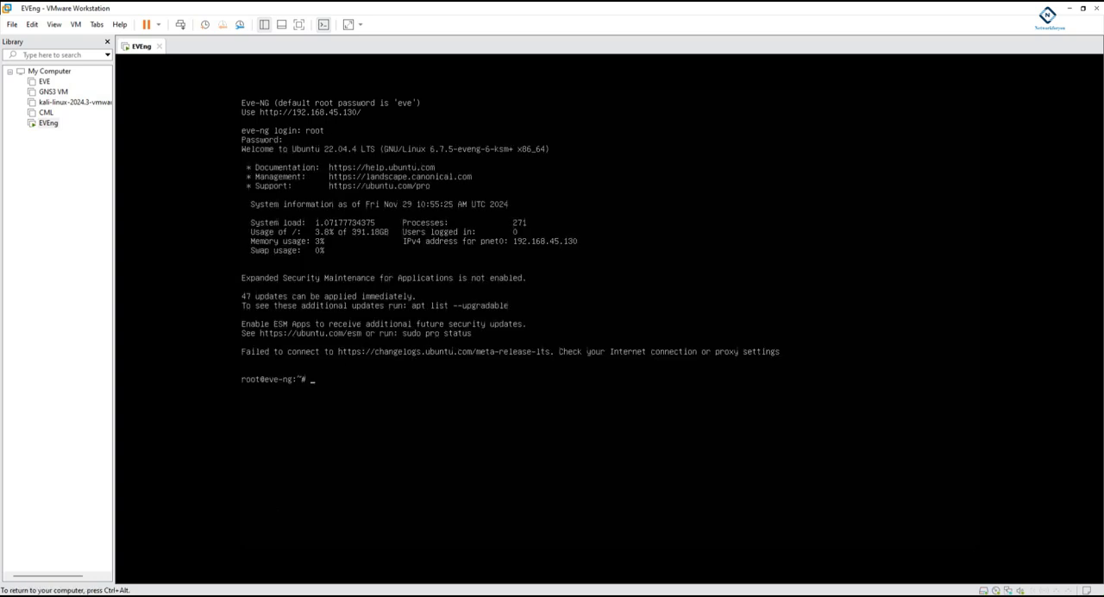
{"action": "key", "text": "Return"}
{"action": "key", "text": "Return"}
- Paste and run /opt/unetlab/wrappers/unl_wrapper -a fixpermissions in the VM console, run it again, and return to the EVE topology in the browser
{"action": "key", "text": "ctrl+alt"}
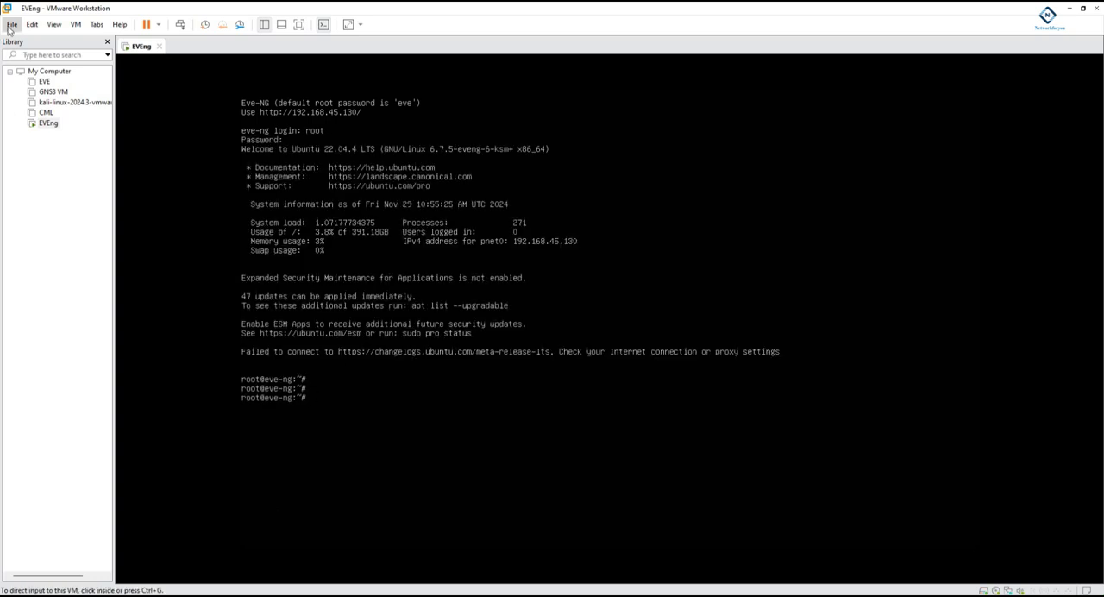
{"action": "left_click", "coordinate": [31, 24]}
{"action": "left_click", "coordinate": [52, 65]}
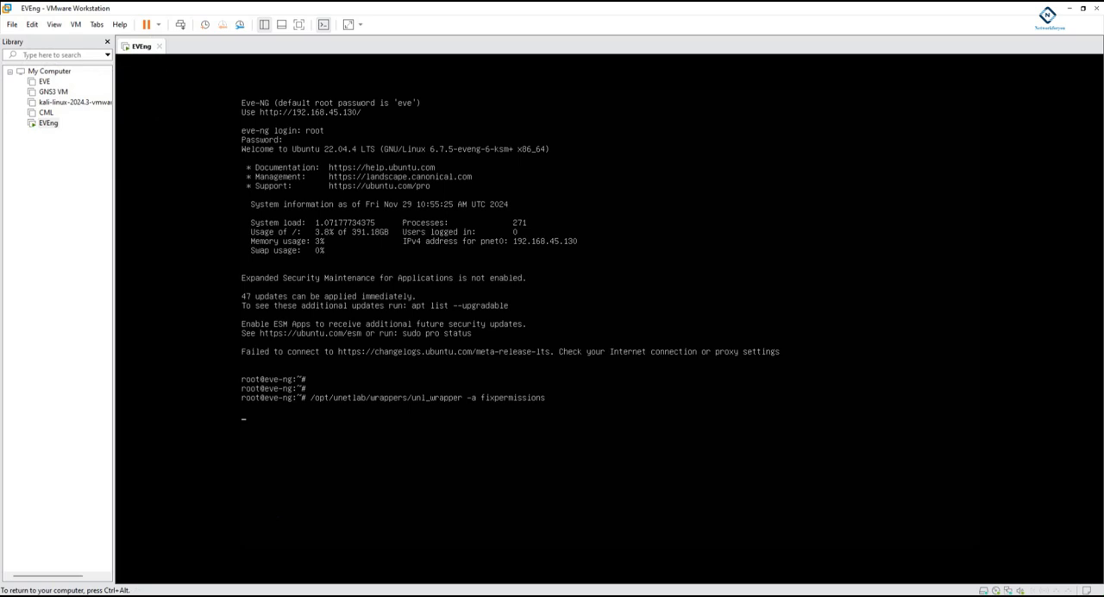
{"action": "key", "text": "ctrl+alt"}
{"action": "key", "text": "alt+Tab"}
{"action": "key", "text": "Up"}
{"action": "key", "text": "ctrl+alt"}
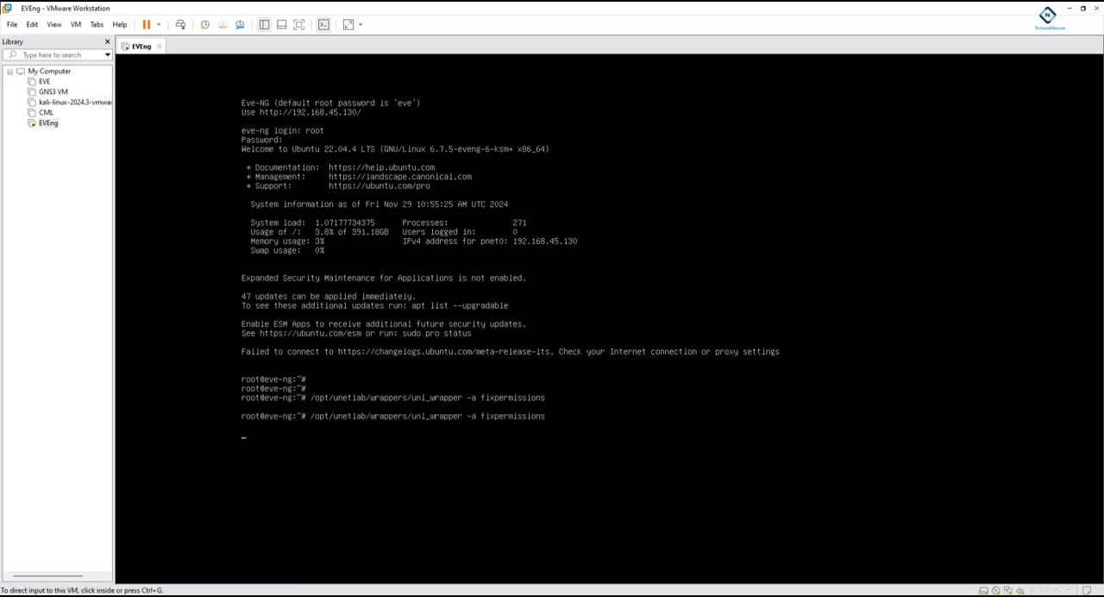
{"action": "key", "text": "alt+Tab"}
{"action": "left_click", "coordinate": [232, 14]}
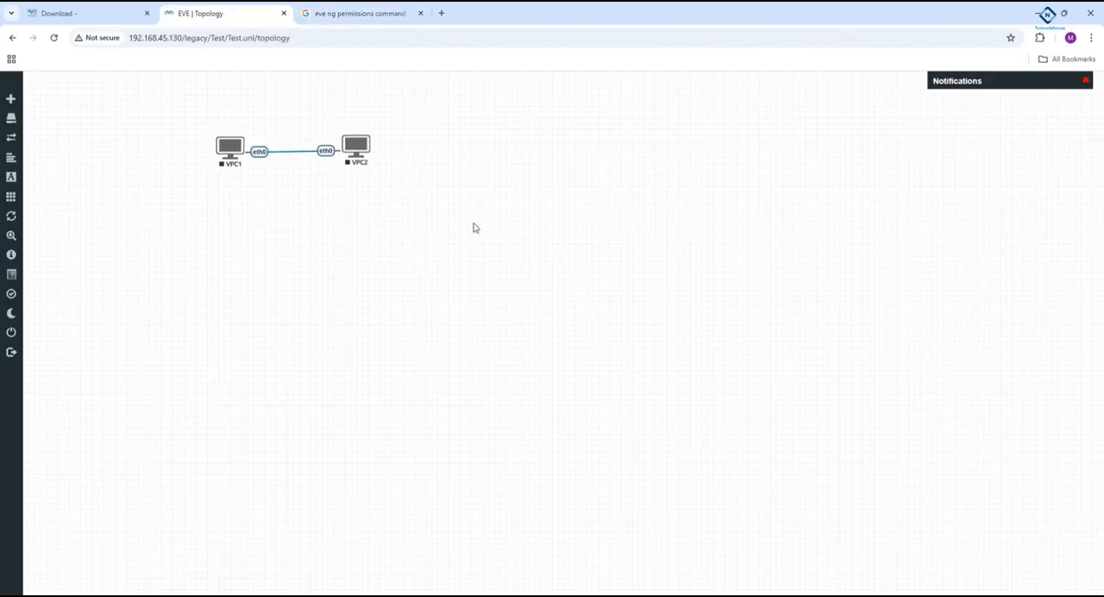
{"action": "right_click", "coordinate": [412, 222]}
{"action": "left_click", "coordinate": [455, 248]}
{"action": "scroll", "coordinate": [518, 362], "scroll_direction": "down", "scroll_amount": 10}
{"action": "scroll", "coordinate": [520, 365], "scroll_direction": "down", "scroll_amount": 3}
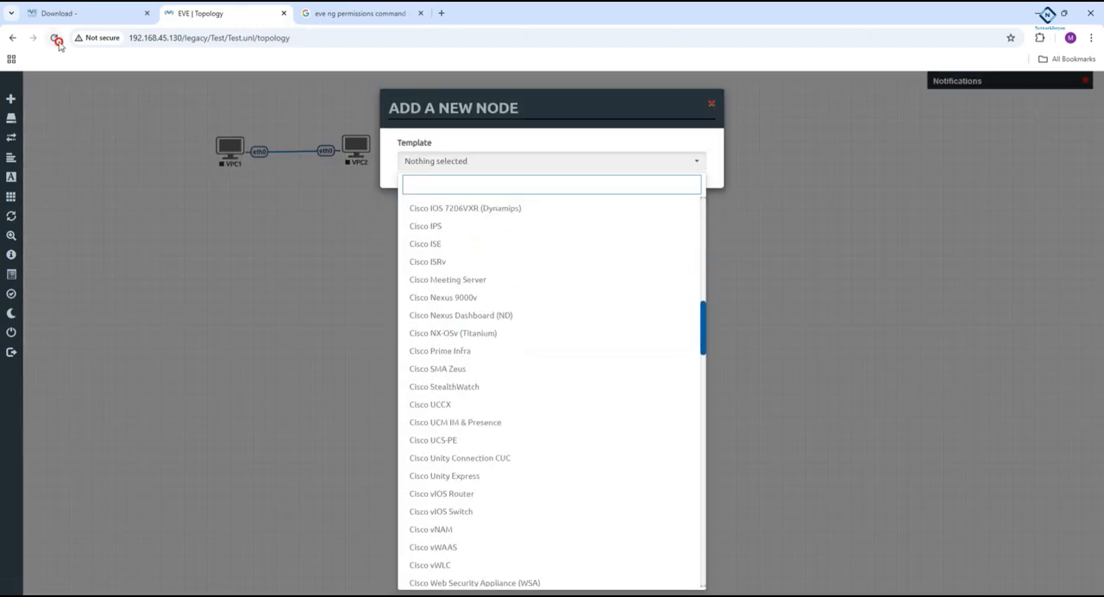
- Reload the lab topology and start a new node from the Palo Alto template
{"action": "left_click", "coordinate": [54, 37]}
{"action": "right_click", "coordinate": [548, 177]}
{"action": "left_click", "coordinate": [585, 197]}
{"action": "scroll", "coordinate": [560, 363], "scroll_direction": "down", "scroll_amount": 10}
{"action": "scroll", "coordinate": [496, 357], "scroll_direction": "down", "scroll_amount": 12}
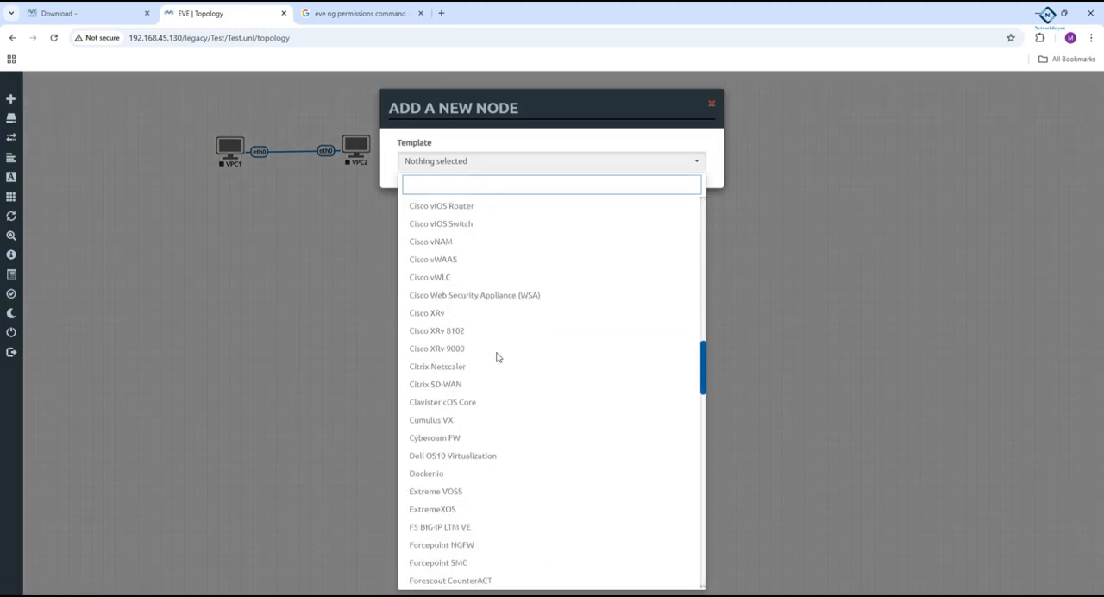
{"action": "scroll", "coordinate": [497, 357], "scroll_direction": "down", "scroll_amount": 12}
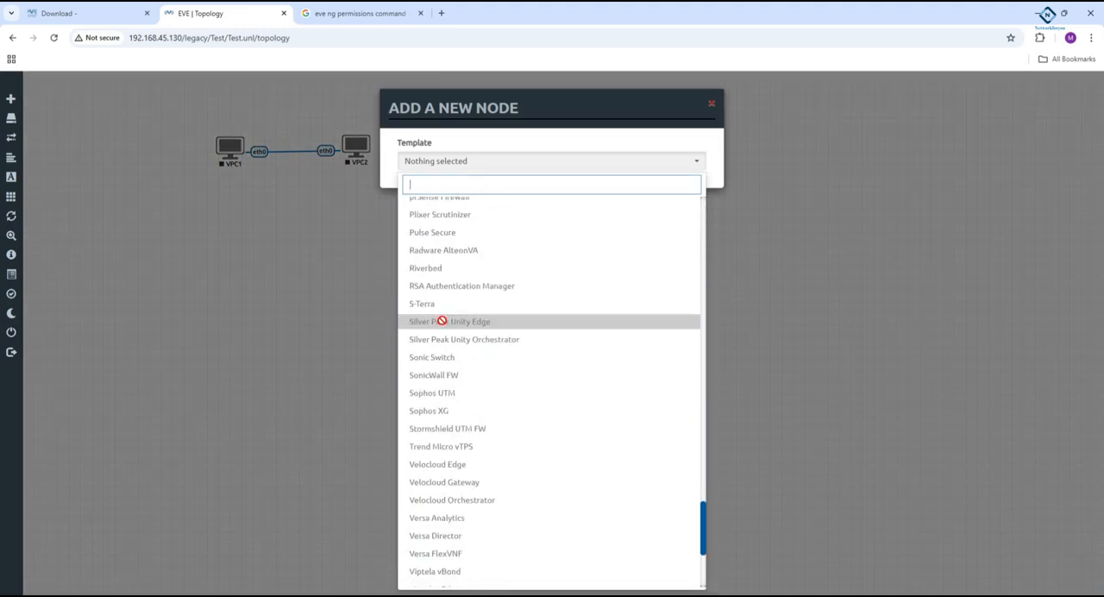
{"action": "scroll", "coordinate": [483, 319], "scroll_direction": "up", "scroll_amount": 3}
{"action": "left_click", "coordinate": [463, 277]}
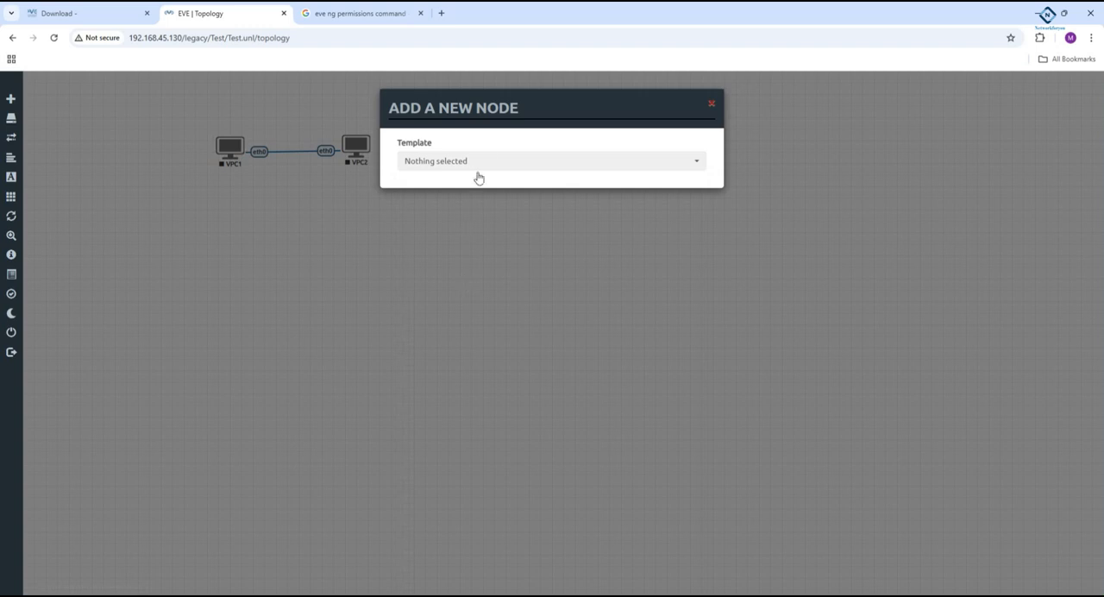
{"action": "left_click", "coordinate": [475, 163]}
{"action": "scroll", "coordinate": [468, 345], "scroll_direction": "down", "scroll_amount": 3}
{"action": "scroll", "coordinate": [468, 350], "scroll_direction": "down", "scroll_amount": 15}
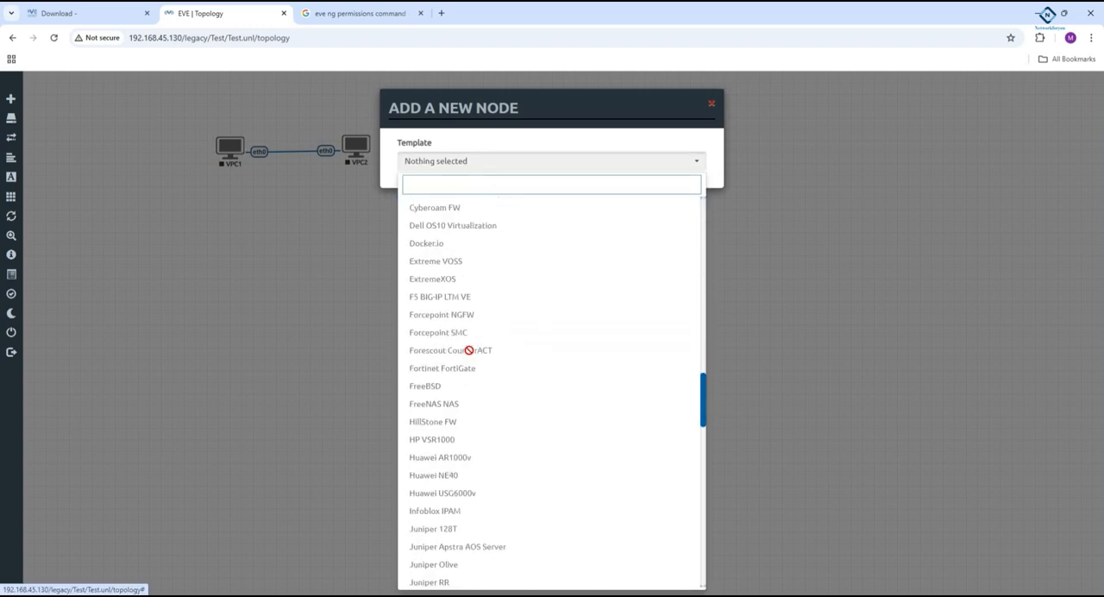
{"action": "left_click", "coordinate": [472, 392]}
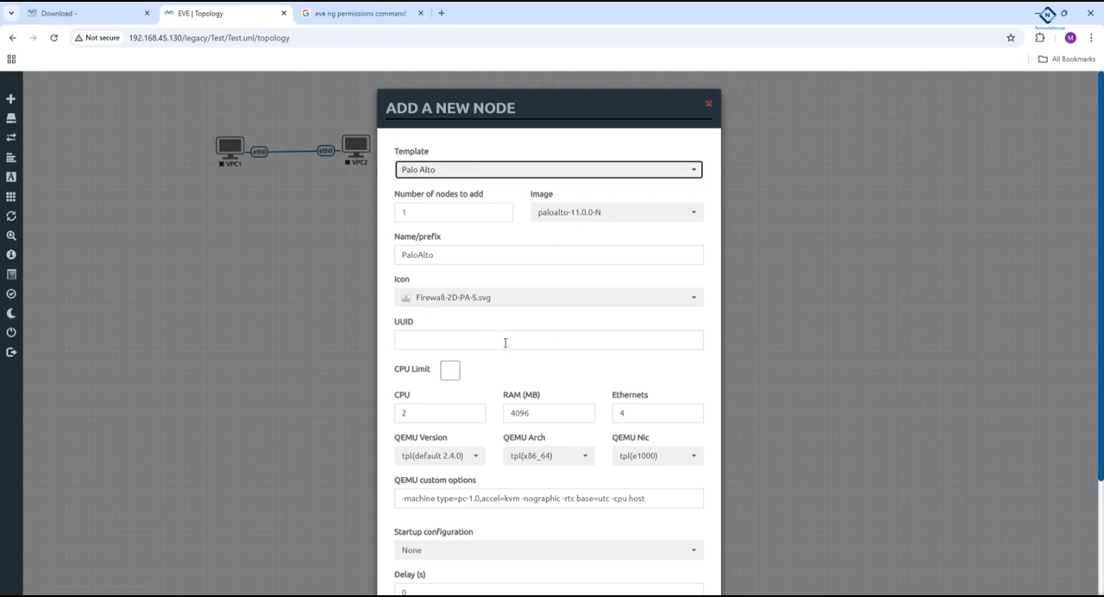
- Save the new PaloAlto node with the paloalto-11.0.0-N image and its default settings
{"action": "scroll", "coordinate": [509, 363], "scroll_direction": "down", "scroll_amount": 1}
{"action": "scroll", "coordinate": [509, 364], "scroll_direction": "down", "scroll_amount": 3}
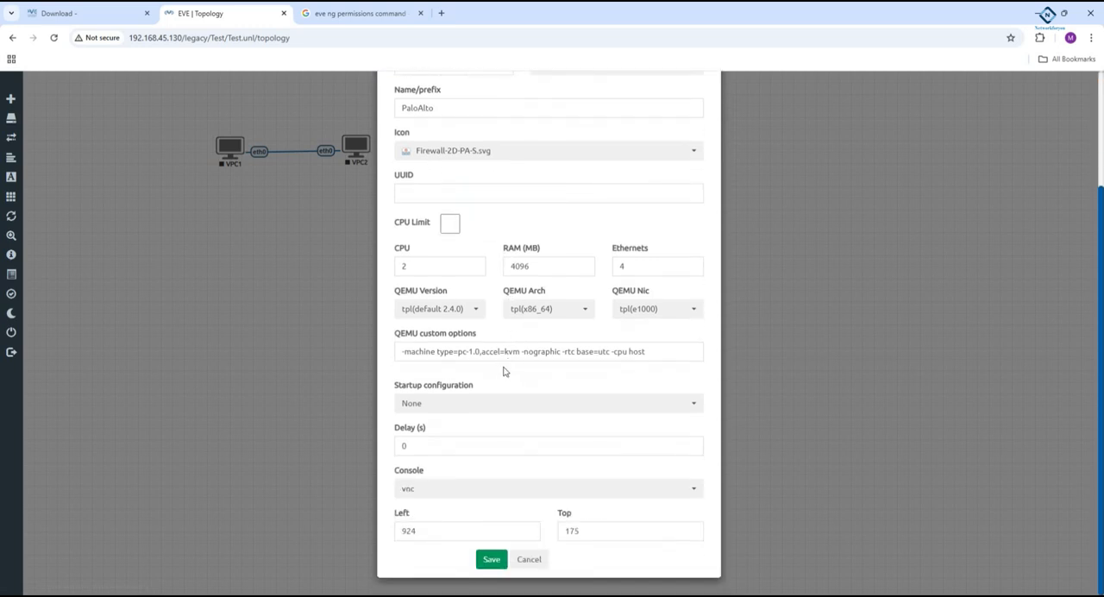
{"action": "left_click", "coordinate": [492, 559]}
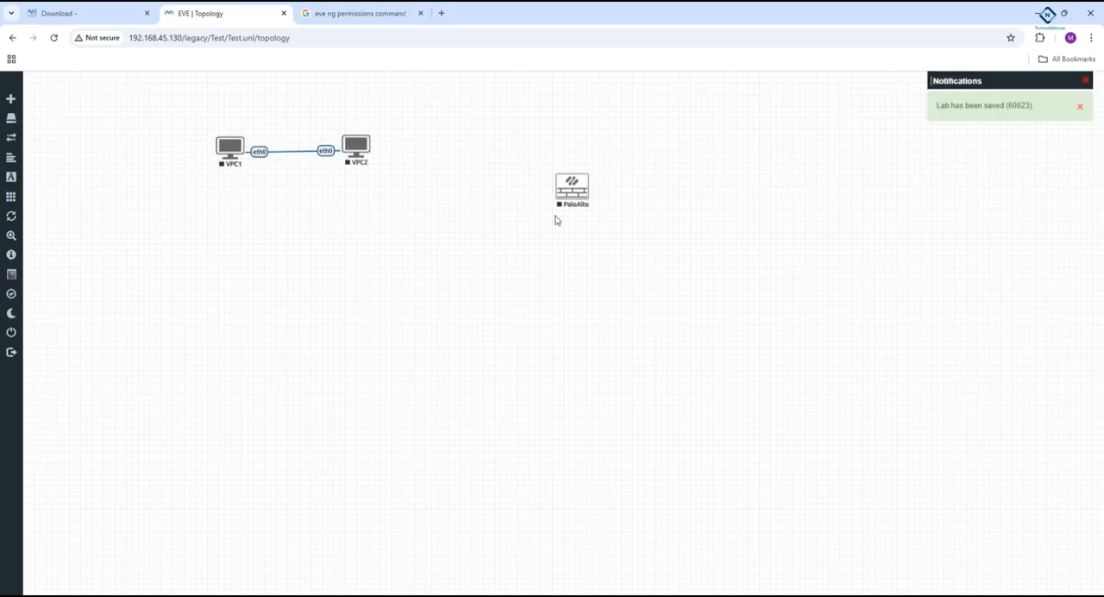
- Move the PaloAlto node higher on the canvas and add one Net network of type Management(Cloud0) beneath it
{"action": "left_click_drag", "start_coordinate": [568, 196], "coordinate": [543, 123]}
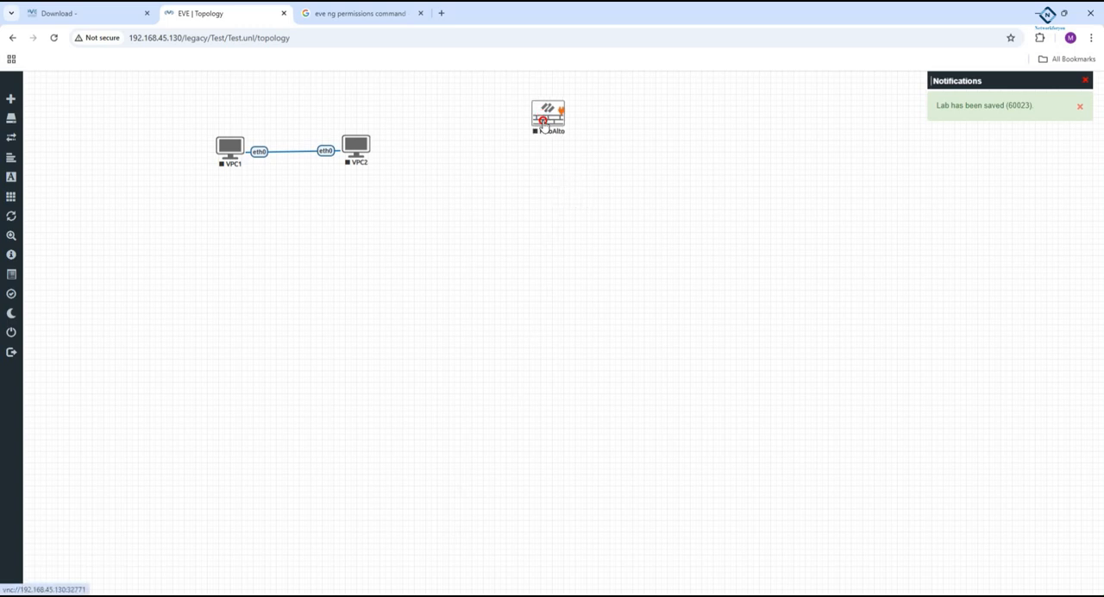
{"action": "right_click", "coordinate": [543, 123]}
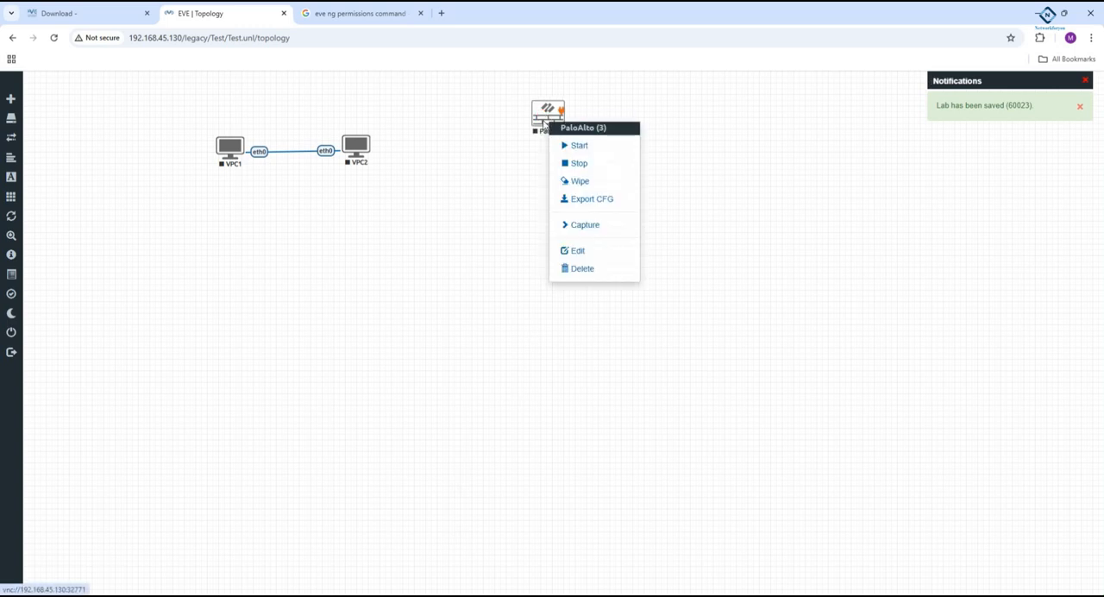
{"action": "right_click", "coordinate": [515, 252]}
{"action": "left_click", "coordinate": [559, 293]}
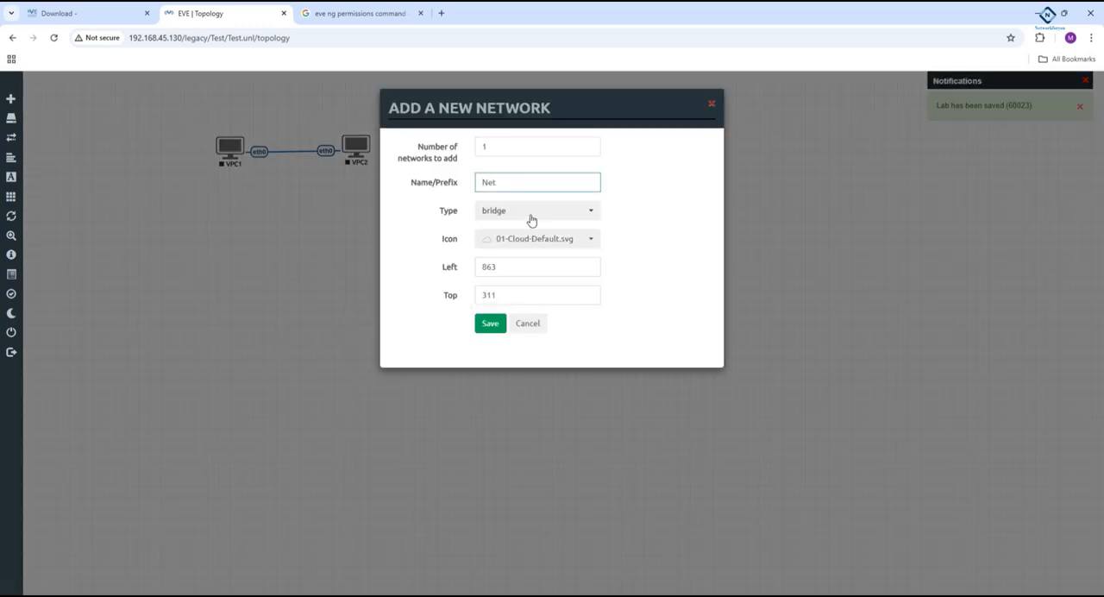
{"action": "left_click", "coordinate": [531, 216]}
{"action": "left_click", "coordinate": [524, 274]}
{"action": "left_click", "coordinate": [489, 321]}
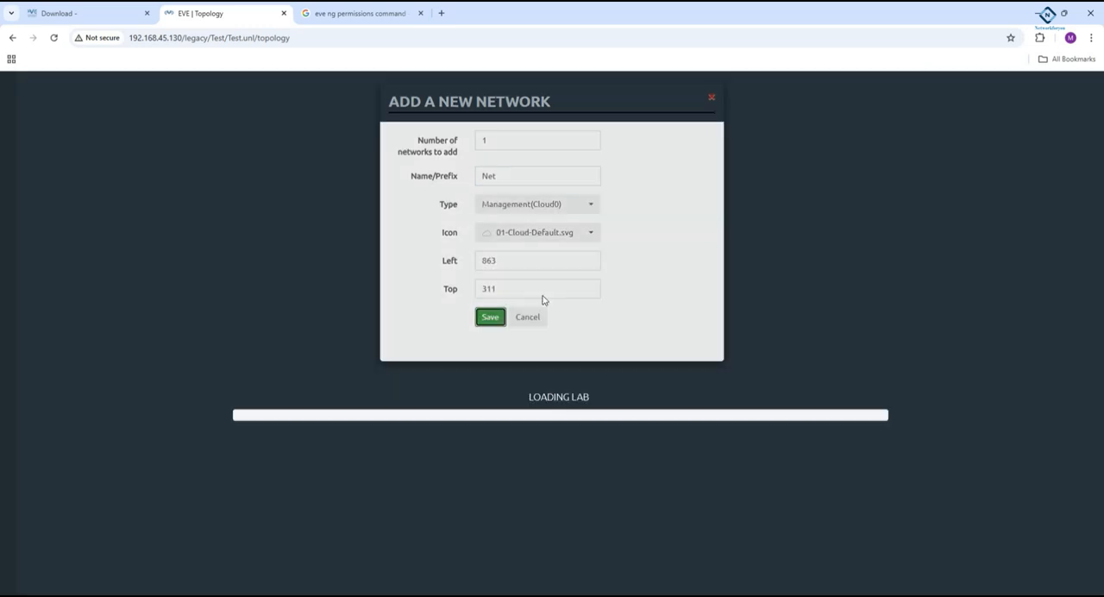
- Connect the Net cloud to the PaloAlto node's mgmt interface and align the cloud directly below the firewall
{"action": "left_click_drag", "start_coordinate": [547, 260], "coordinate": [548, 118]}
{"action": "left_click", "coordinate": [561, 254]}
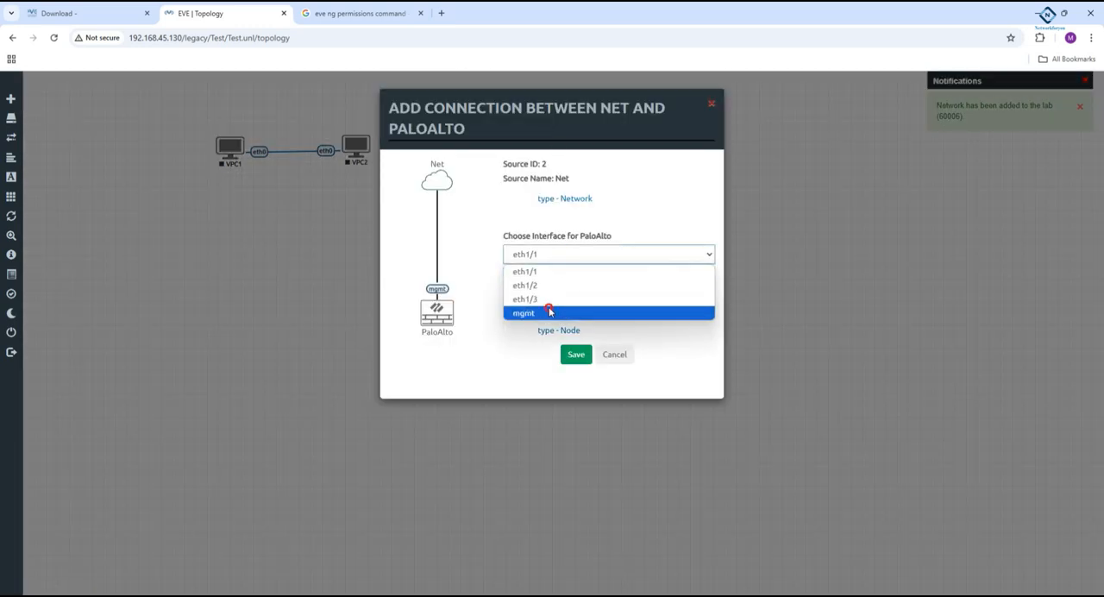
{"action": "left_click", "coordinate": [547, 311]}
{"action": "left_click", "coordinate": [576, 355]}
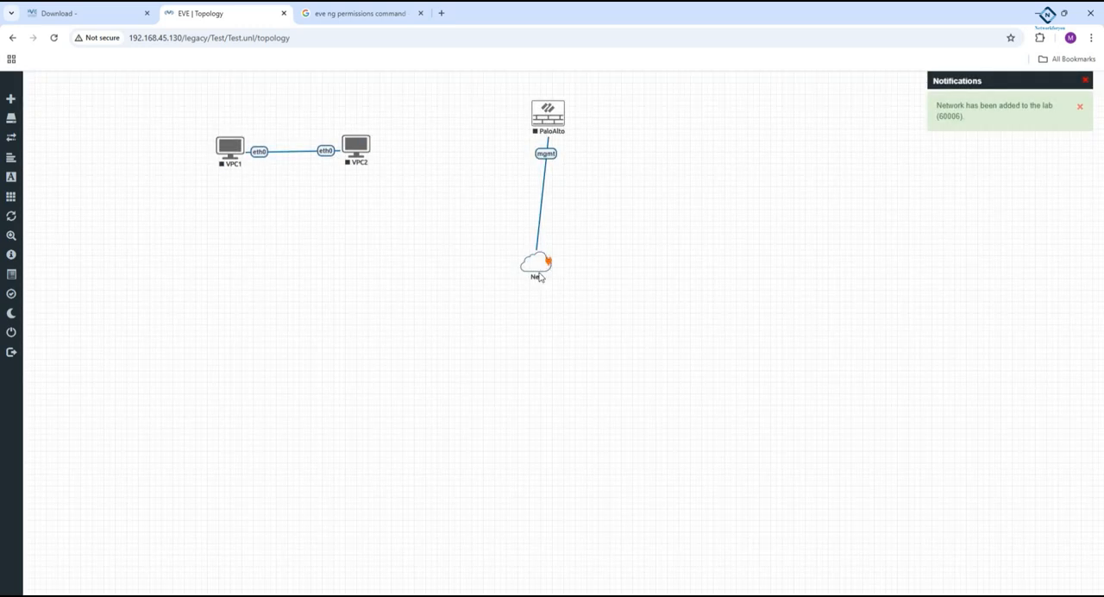
{"action": "left_click_drag", "start_coordinate": [535, 274], "coordinate": [556, 284]}
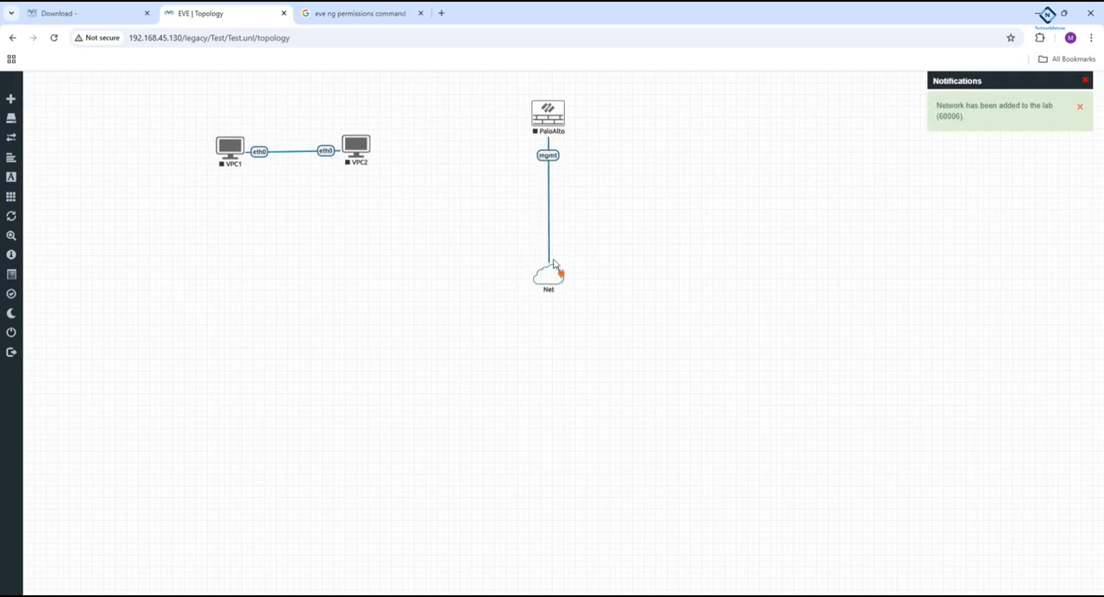
- Start the PaloAlto node in the lab topology
{"action": "right_click", "coordinate": [560, 110]}
{"action": "left_click", "coordinate": [595, 136]}
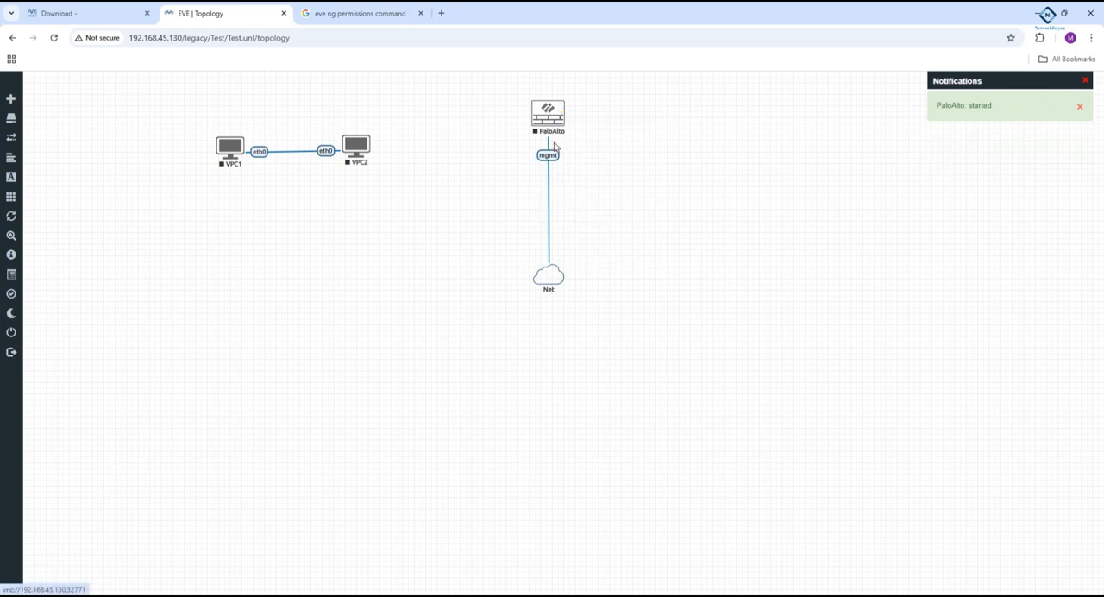
{"action": "right_click", "coordinate": [543, 117]}
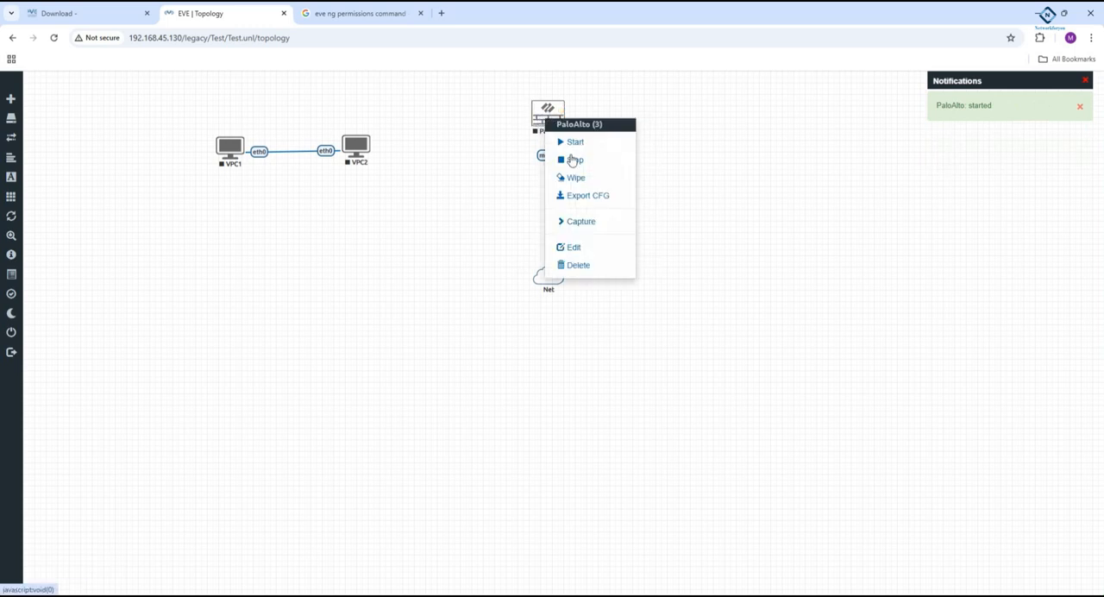
{"action": "left_click", "coordinate": [699, 205]}
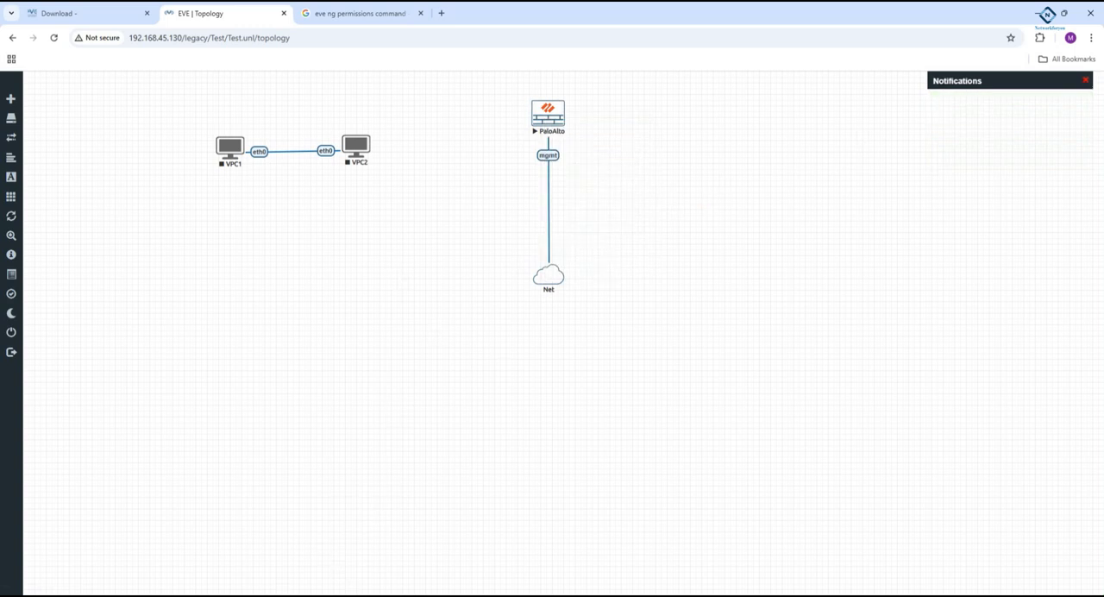
- Switch to WinSCP and examine the server's /opt/unetlab/addons folder, including its dynamips, iol and iol/bin subfolders
{"action": "key", "text": "alt+Tab"}
{"action": "left_click", "coordinate": [820, 215]}
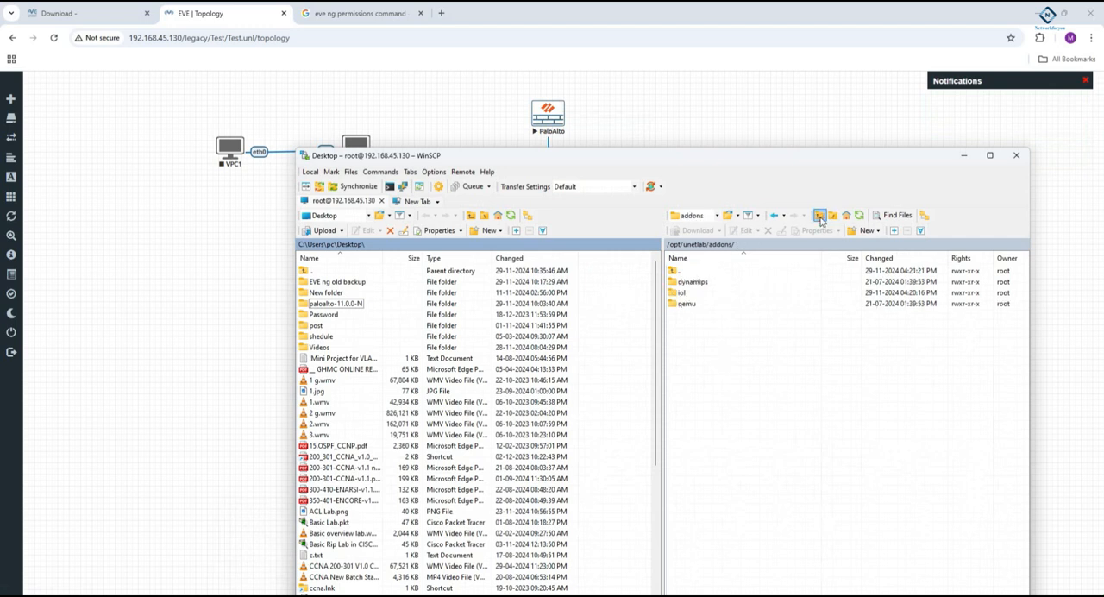
{"action": "double_click", "coordinate": [695, 286]}
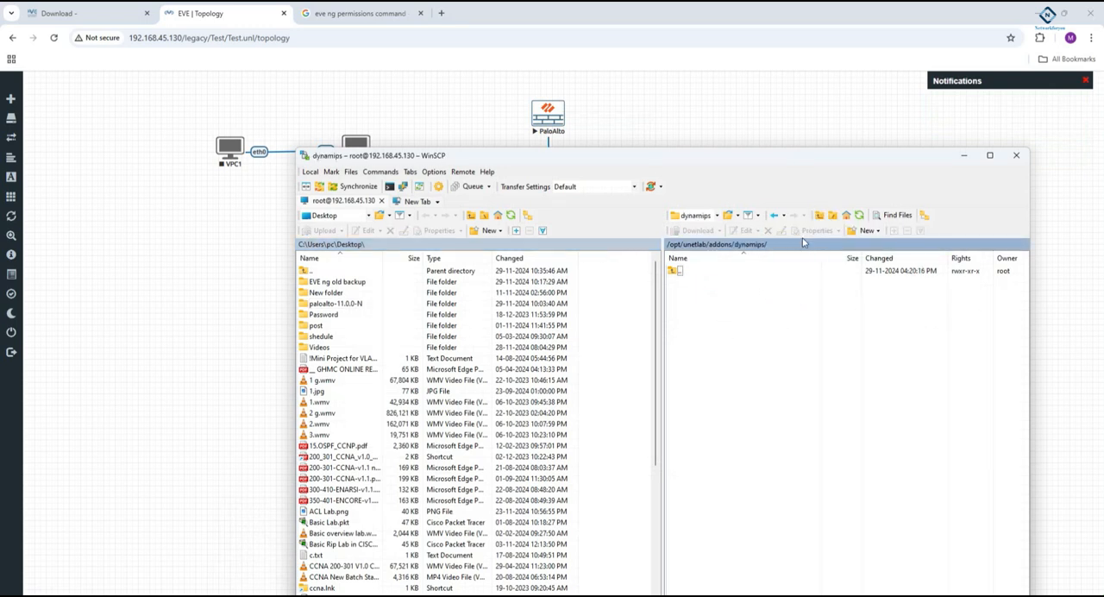
{"action": "left_click", "coordinate": [812, 219]}
{"action": "left_click", "coordinate": [690, 293]}
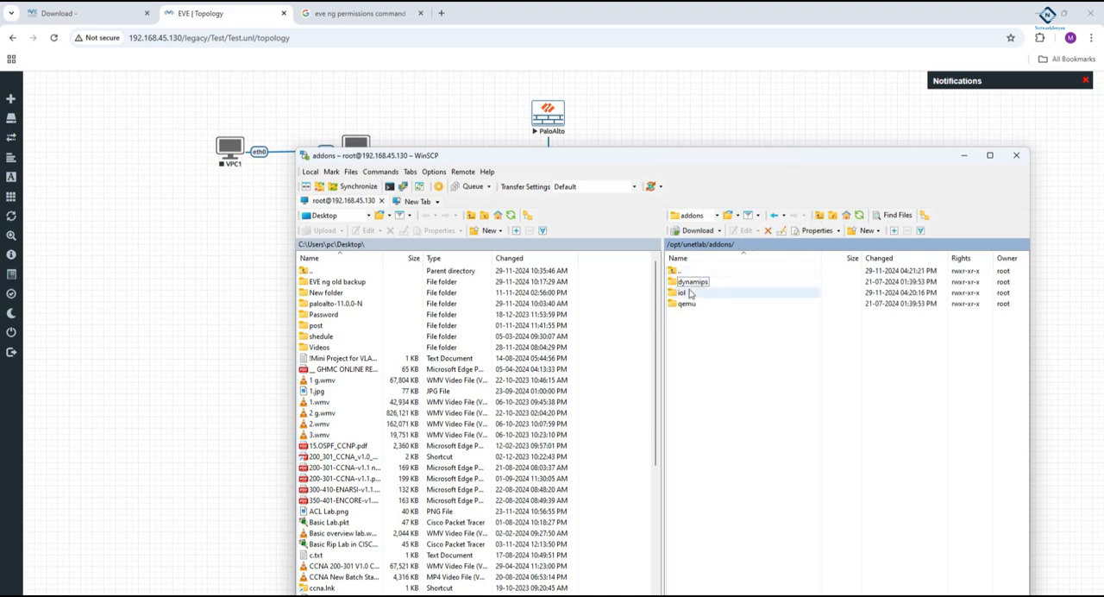
{"action": "double_click", "coordinate": [690, 293]}
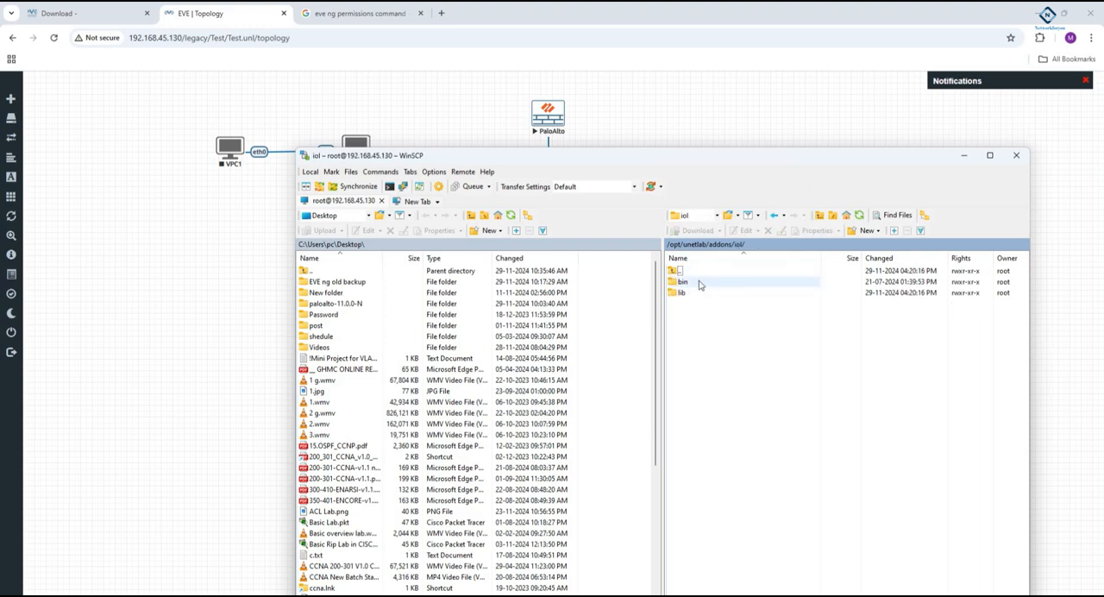
{"action": "double_click", "coordinate": [701, 283]}
{"action": "left_click", "coordinate": [820, 215]}
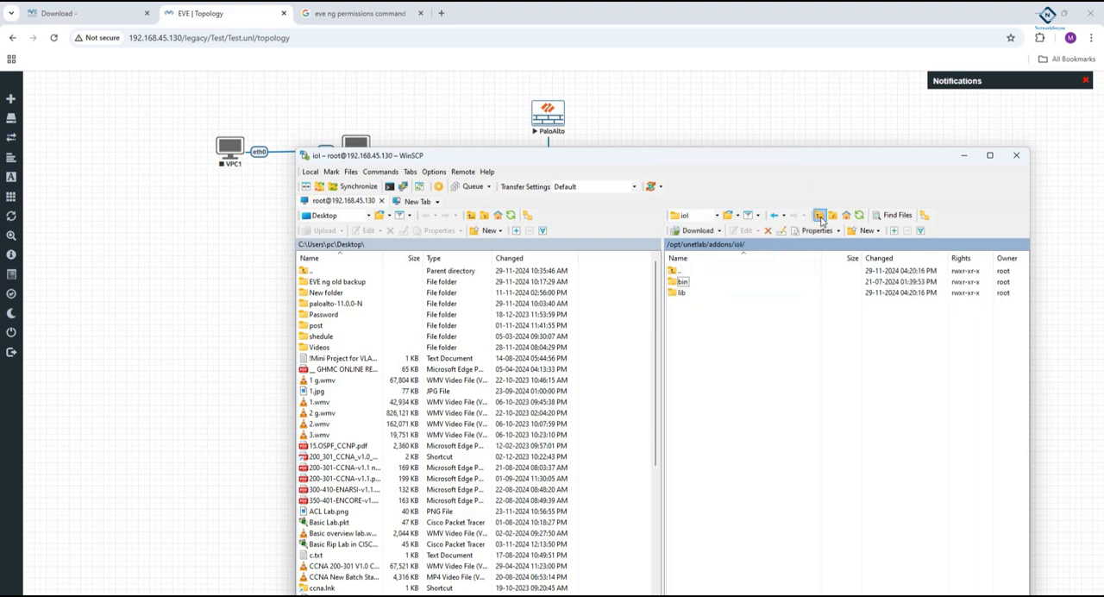
{"action": "left_click", "coordinate": [819, 216]}
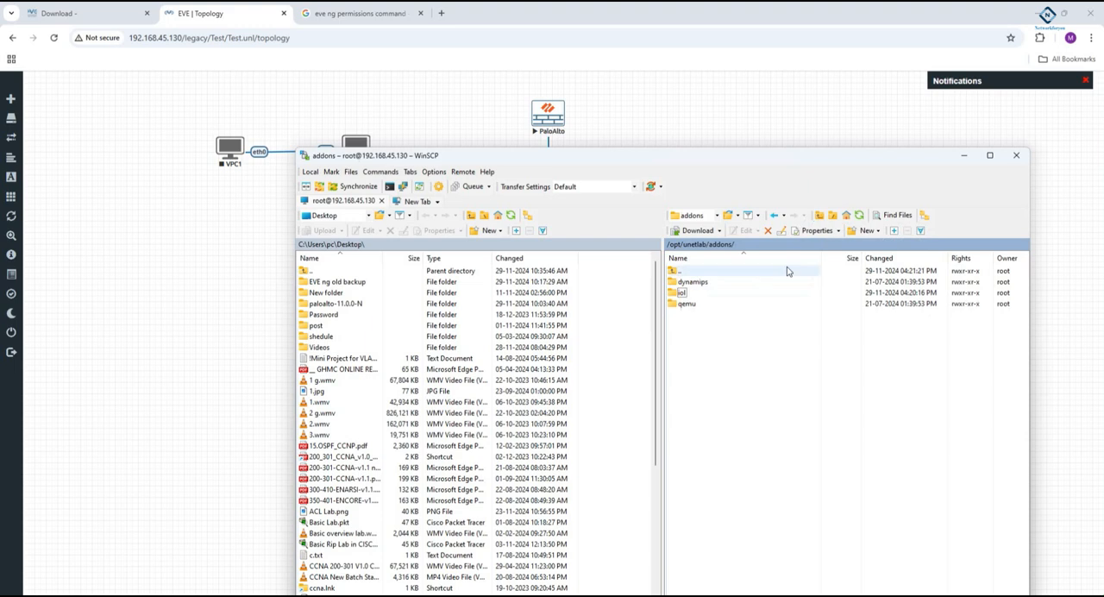
{"action": "left_click", "coordinate": [701, 284]}
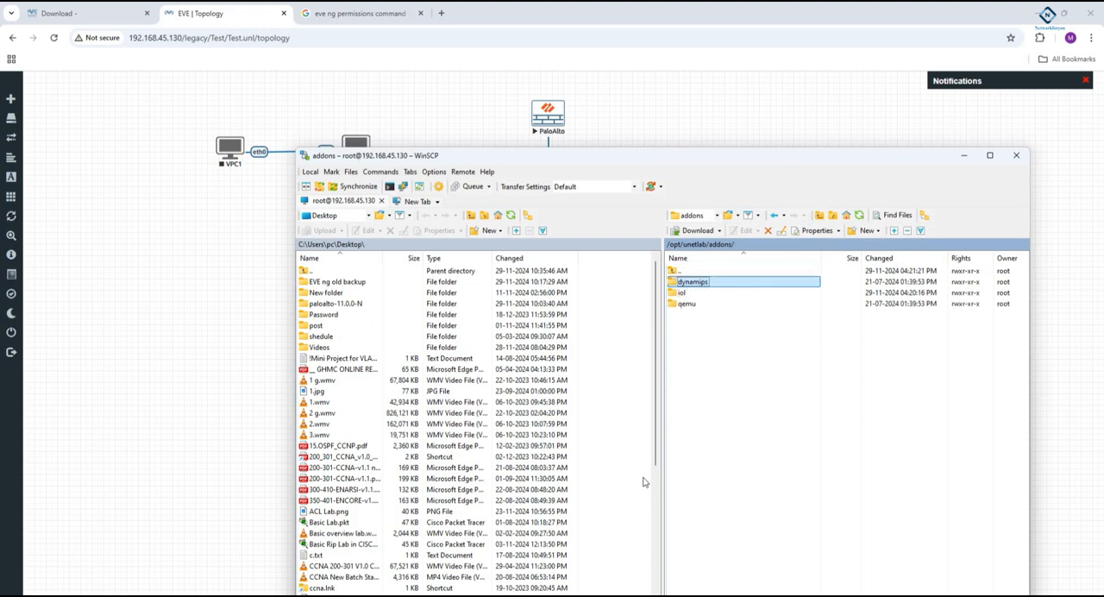
- Return to the topology and open the PaloAlto node's console to check its boot output, then minimize the console window
{"action": "left_click", "coordinate": [548, 114]}
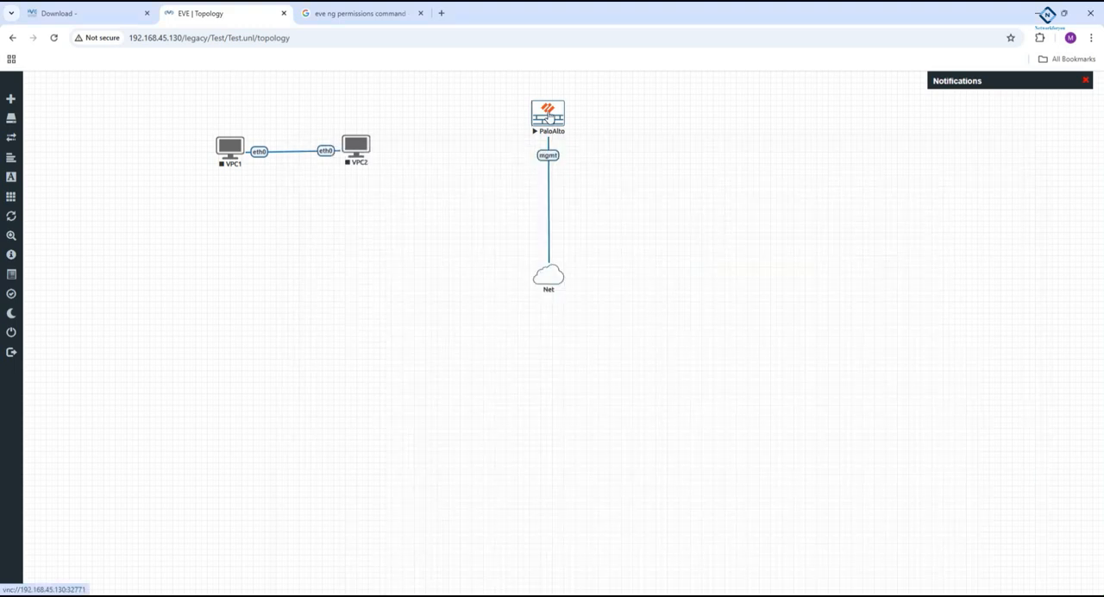
{"action": "left_click", "coordinate": [570, 121]}
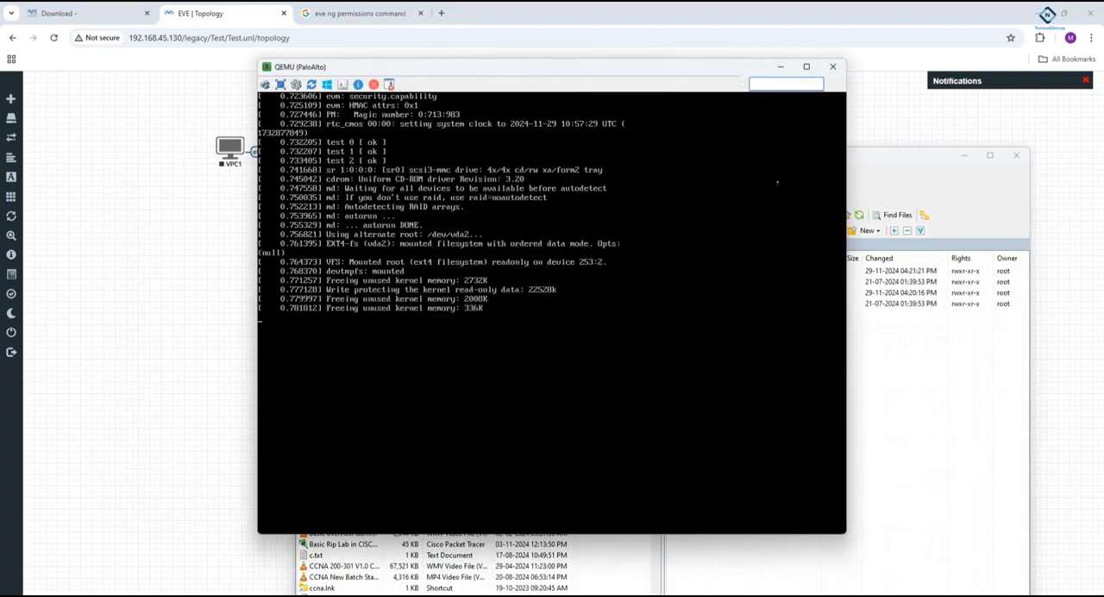
{"action": "left_click", "coordinate": [784, 67]}
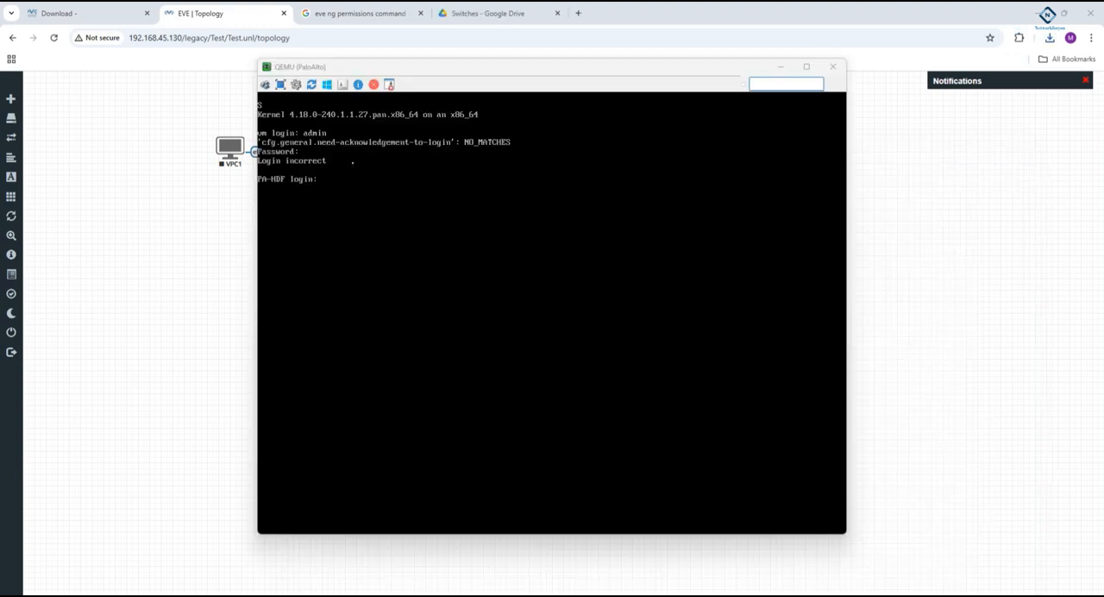
- Close the PaloAlto console window and stop the node
{"action": "left_click", "coordinate": [832, 66]}
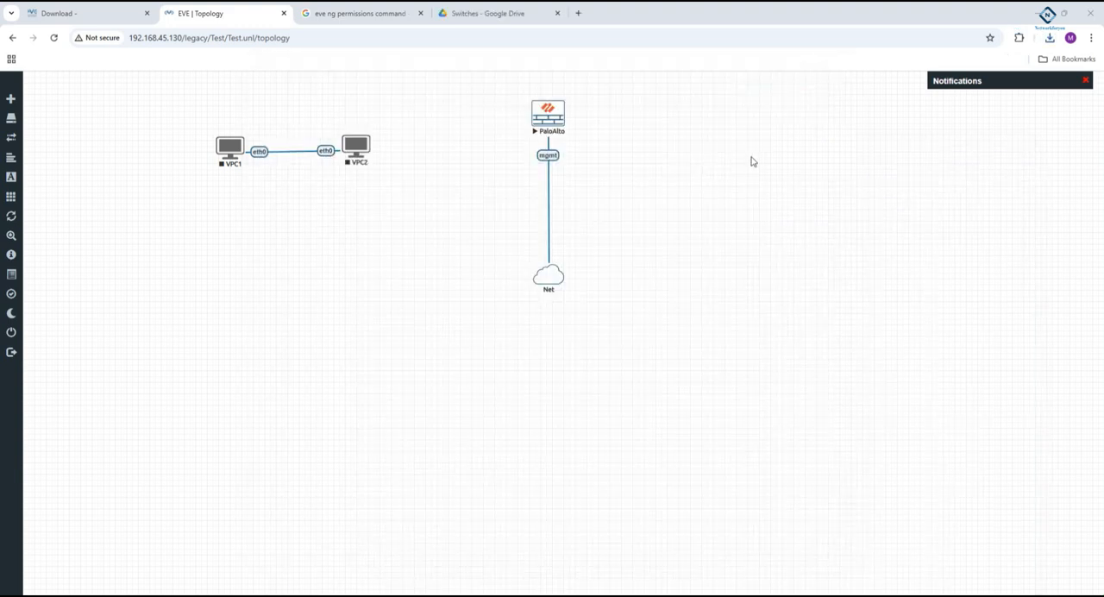
{"action": "right_click", "coordinate": [550, 126]}
{"action": "left_click", "coordinate": [587, 146]}
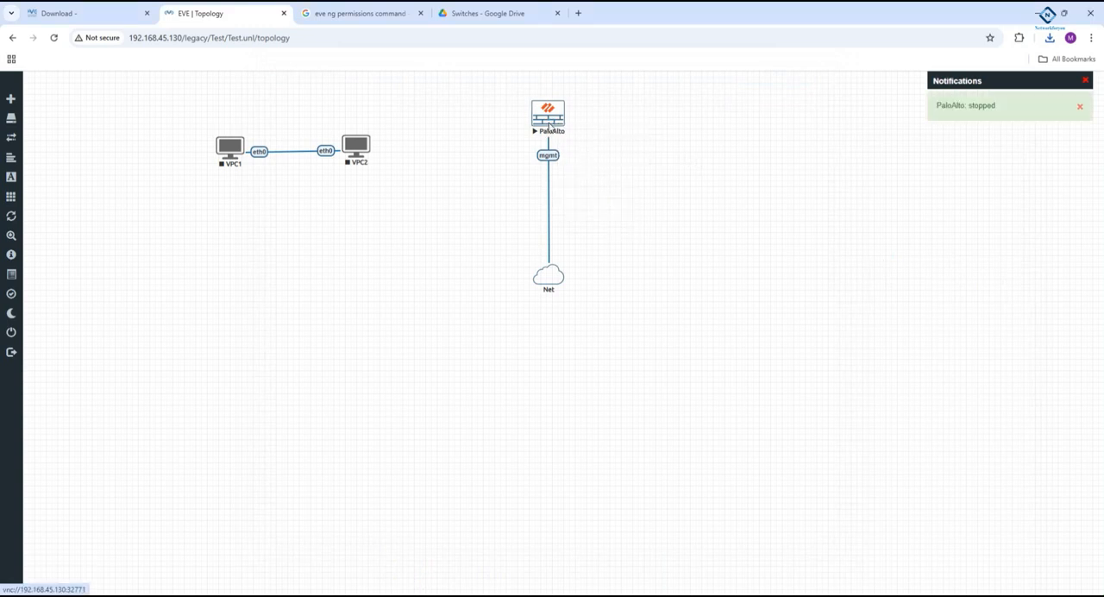
- Set the PaloAlto node's QEMU custom options to -machine type=pc,accel=kvm -nographic -rtc base=utc -cpu host and save the node
{"action": "right_click", "coordinate": [538, 121]}
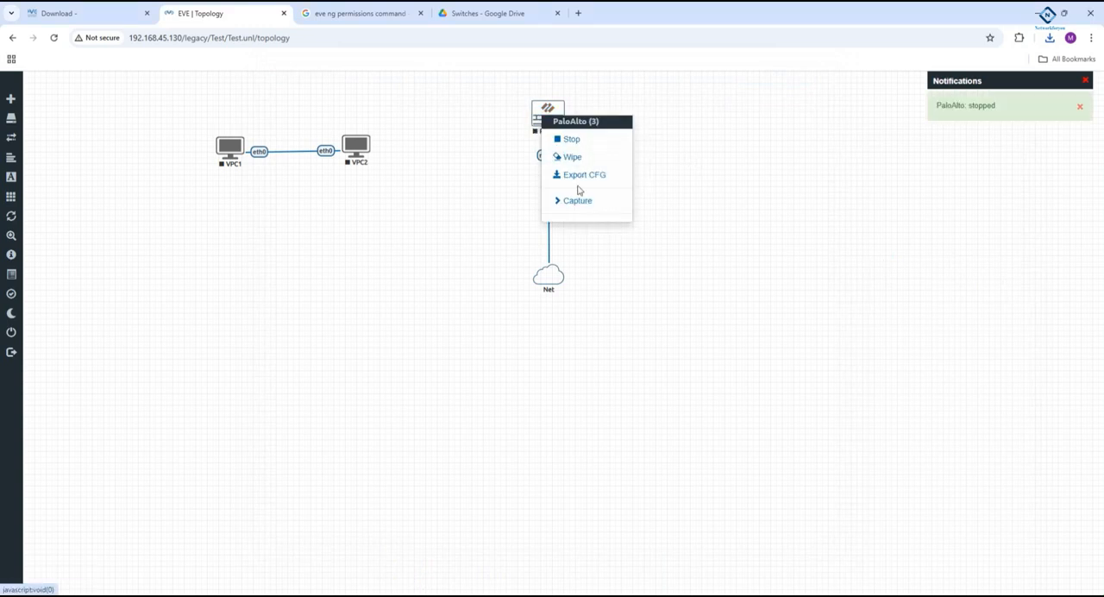
{"action": "left_click", "coordinate": [707, 130]}
{"action": "right_click", "coordinate": [547, 110]}
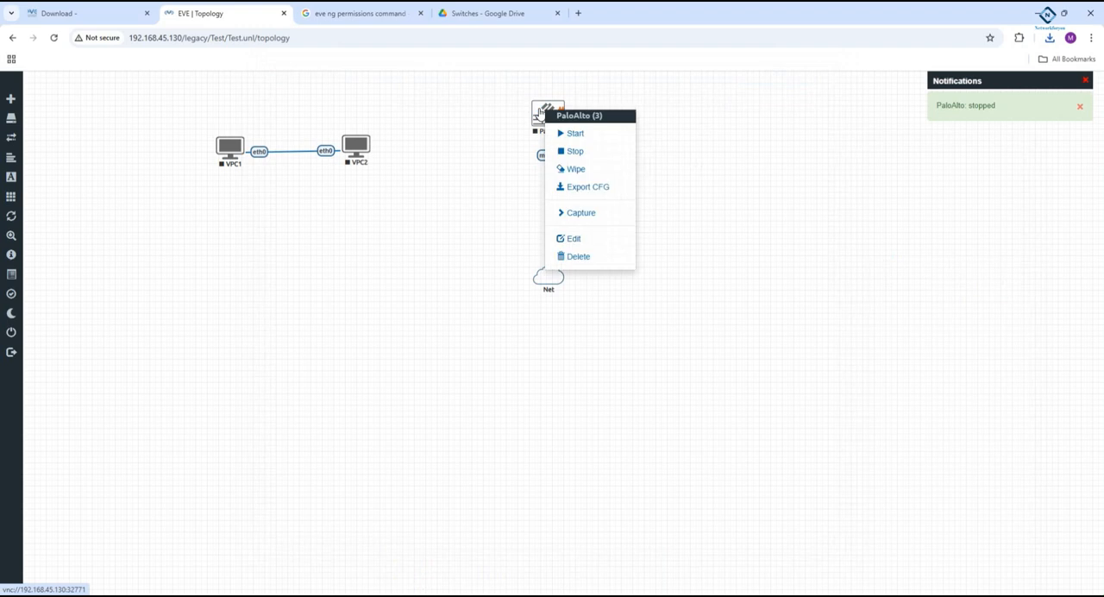
{"action": "left_click", "coordinate": [580, 240]}
{"action": "scroll", "coordinate": [613, 293], "scroll_direction": "down", "scroll_amount": 3}
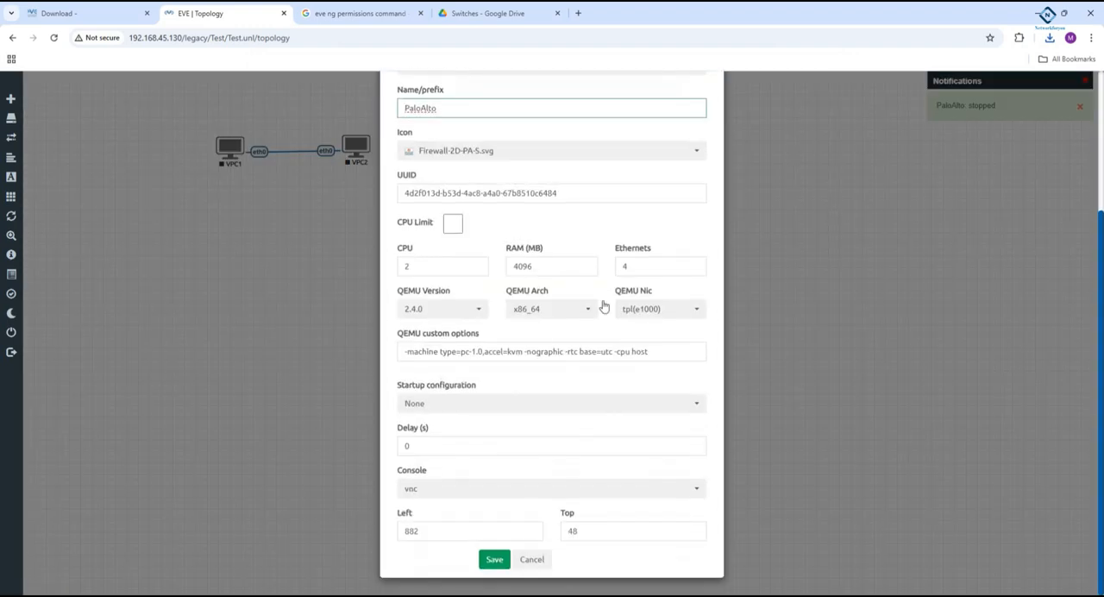
{"action": "left_click_drag", "start_coordinate": [662, 354], "coordinate": [376, 348]}
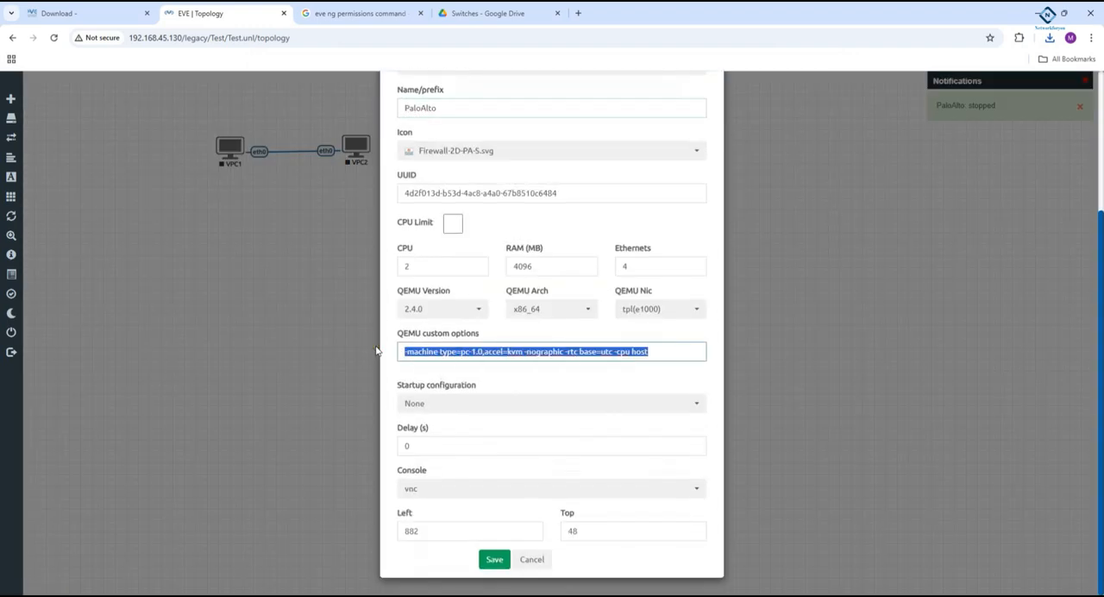
{"action": "type", "text": "-machine type=pc,accel=kvm -nographic -rtc base=utc -cpu host"}
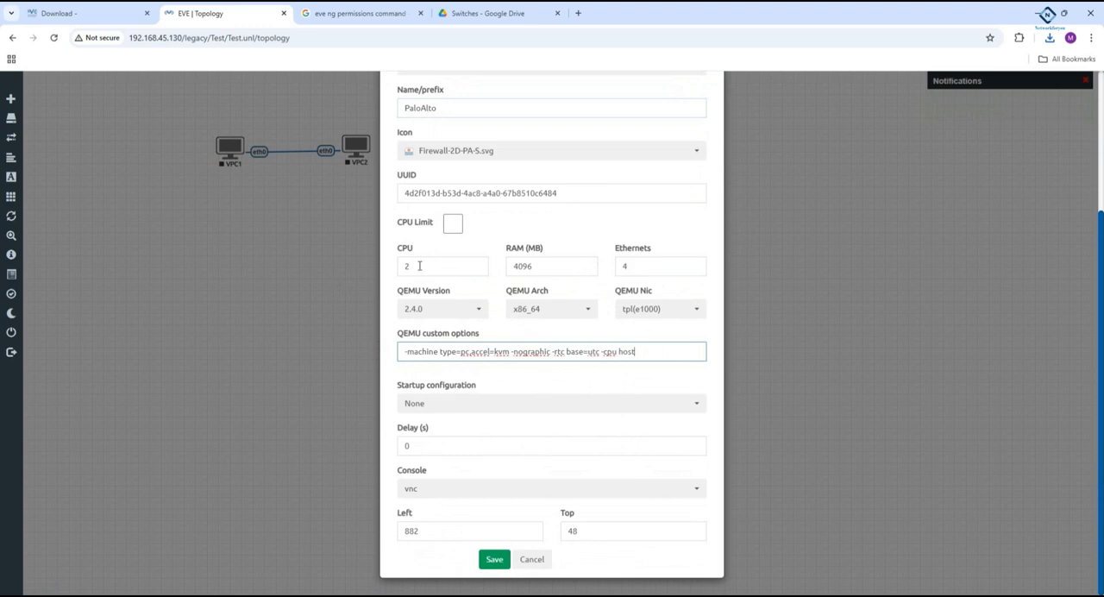
{"action": "left_click", "coordinate": [494, 560]}
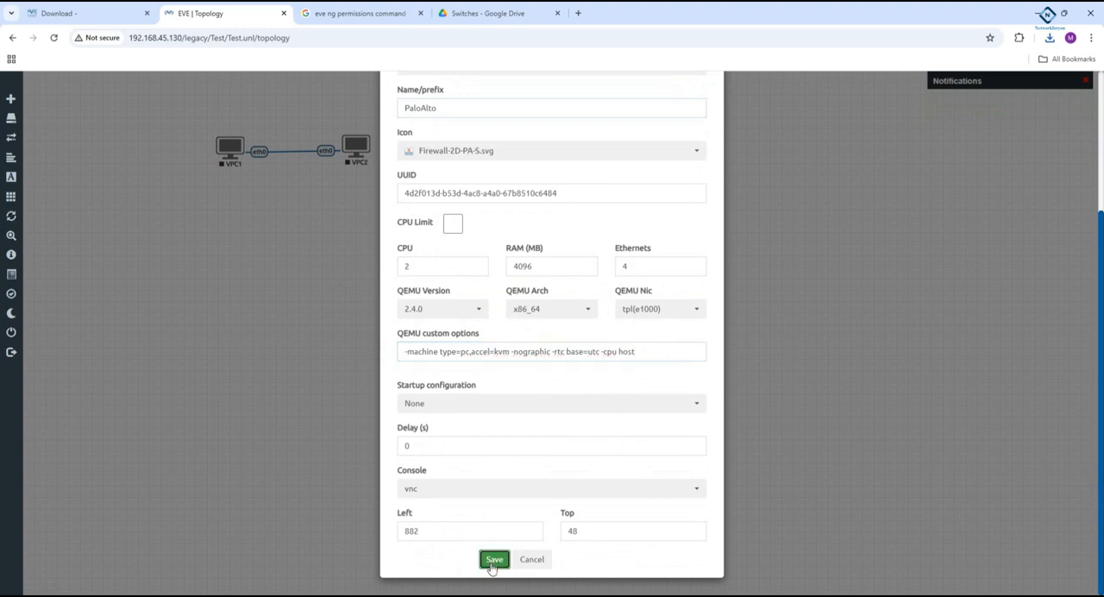
- Start the PaloAlto node again and open its console with ultravnc_wrapper
{"action": "right_click", "coordinate": [558, 110]}
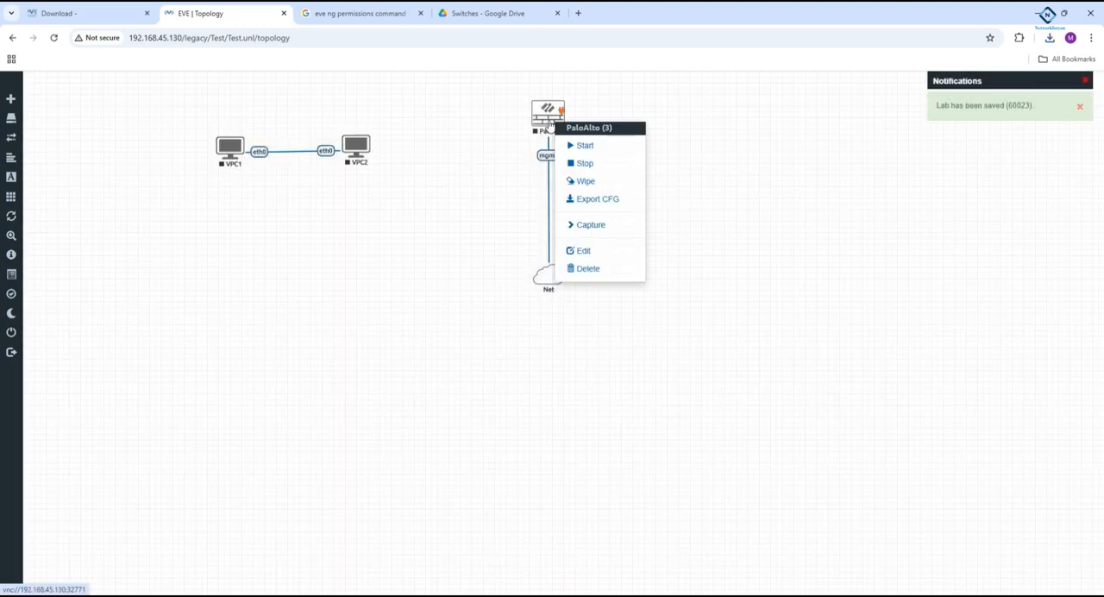
{"action": "left_click", "coordinate": [574, 145]}
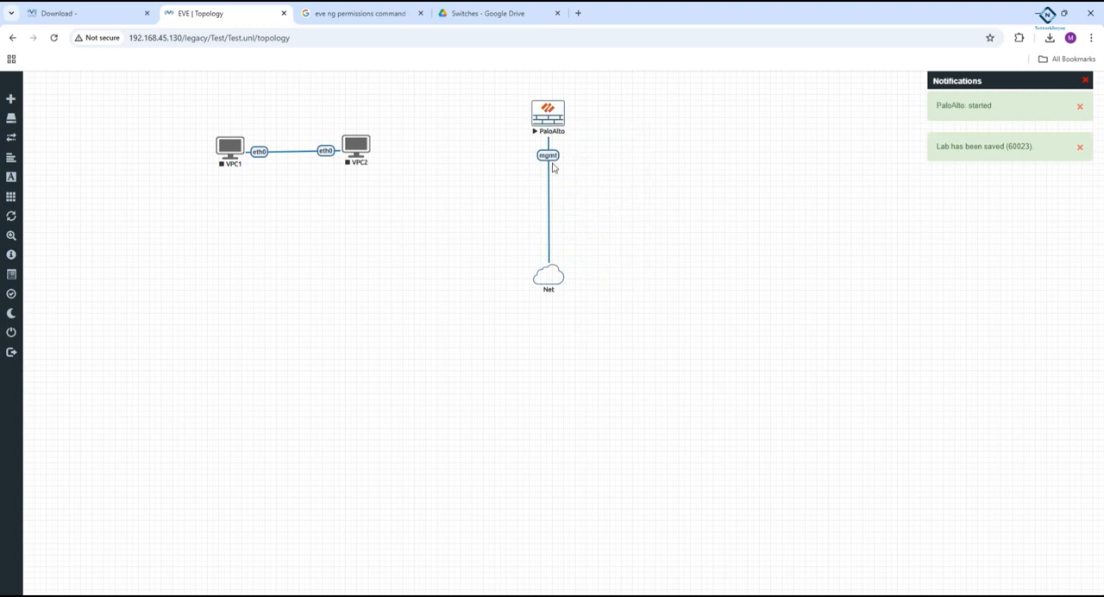
{"action": "left_click", "coordinate": [548, 113]}
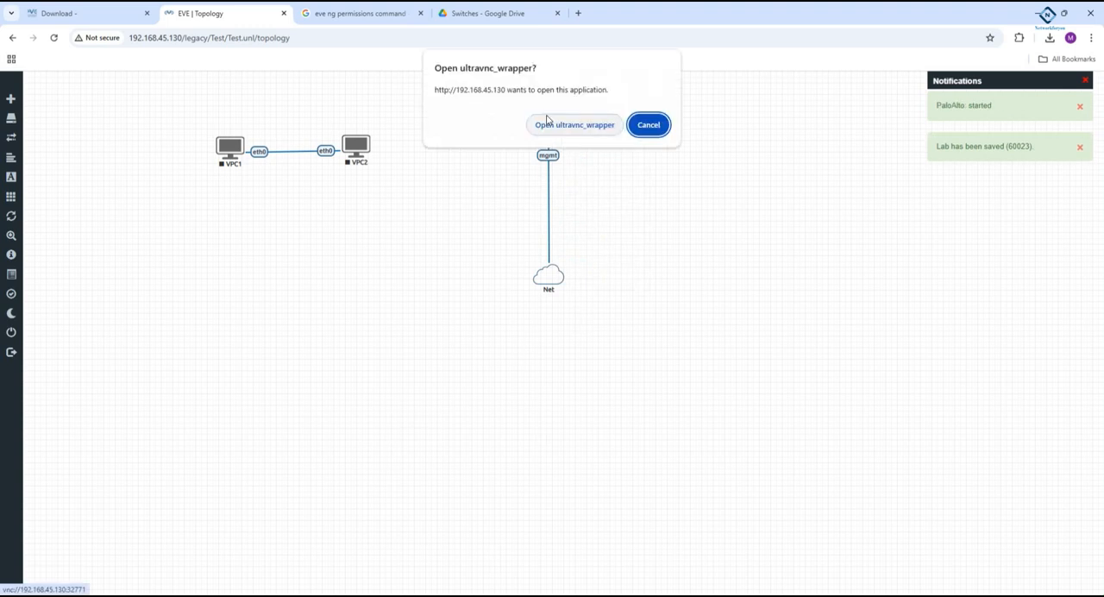
{"action": "left_click", "coordinate": [572, 124]}
- Start downloading Routers-20241129T052918Z-001.zip and minimize both the download progress and PaloAlto console windows
{"action": "left_click", "coordinate": [548, 355]}
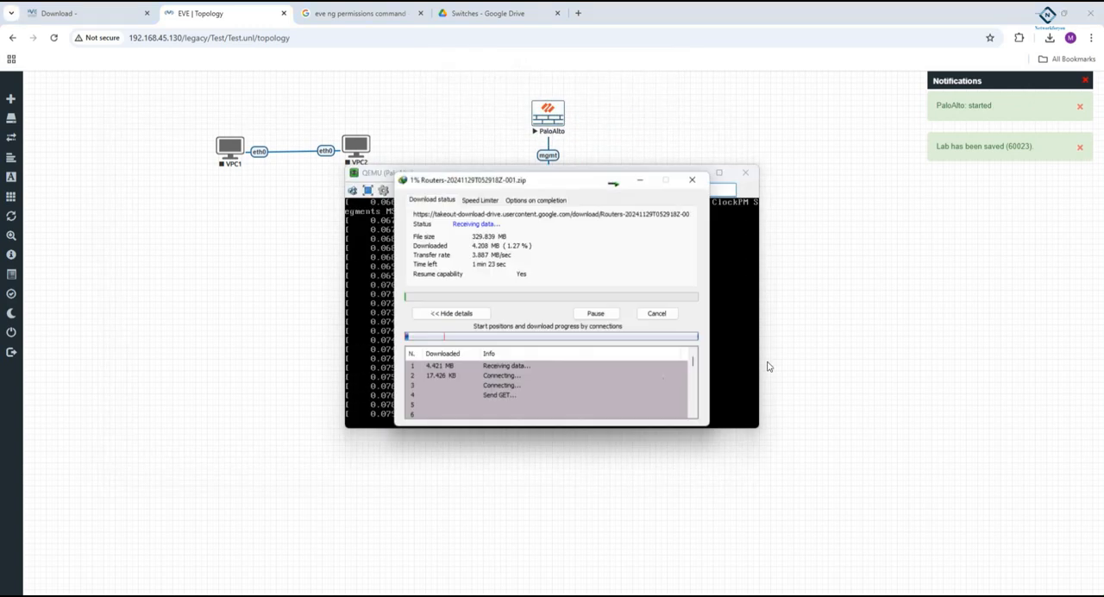
{"action": "left_click", "coordinate": [641, 181]}
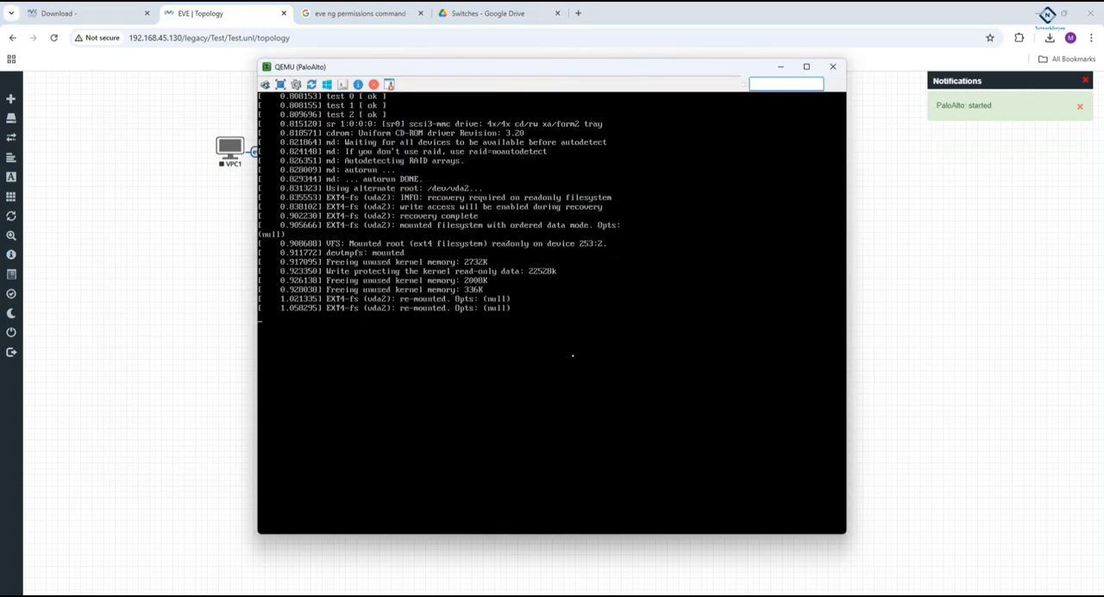
{"action": "left_click", "coordinate": [781, 67]}
- Look through the Programs and Compressed folders in Downloads for the downloaded router archive
{"action": "mouse_move", "coordinate": [271, 595]}
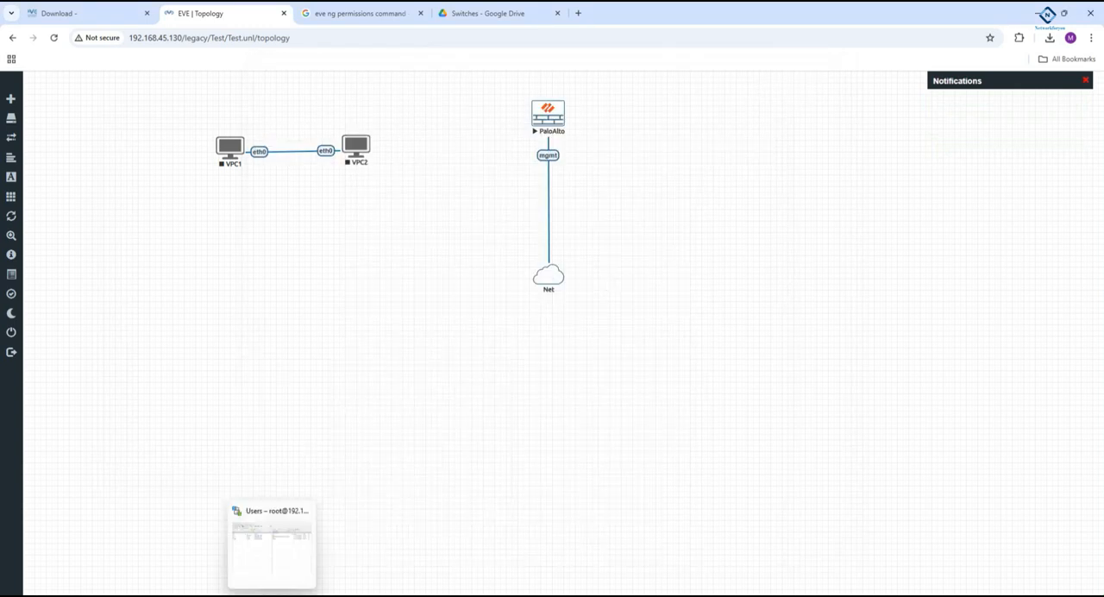
{"action": "left_click", "coordinate": [271, 543]}
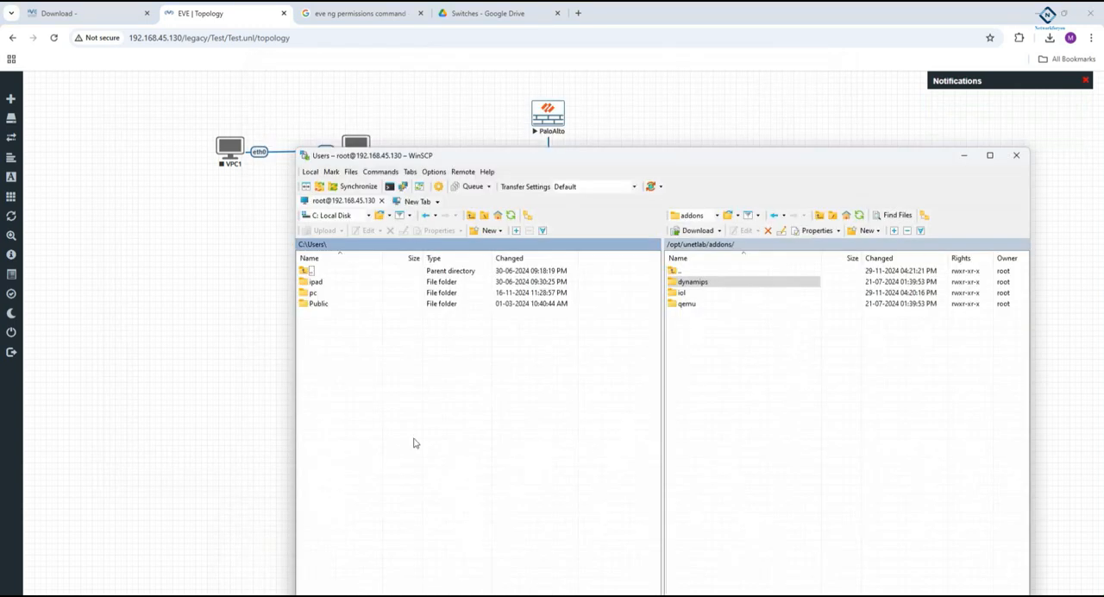
{"action": "mouse_move", "coordinate": [217, 589]}
{"action": "left_click", "coordinate": [219, 552]}
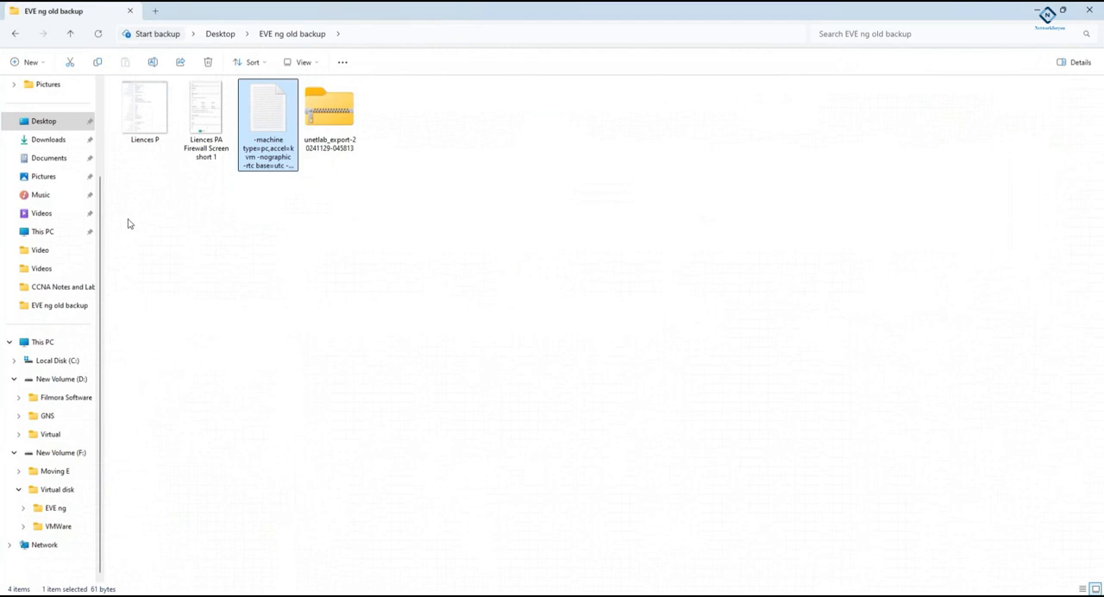
{"action": "left_click", "coordinate": [45, 143]}
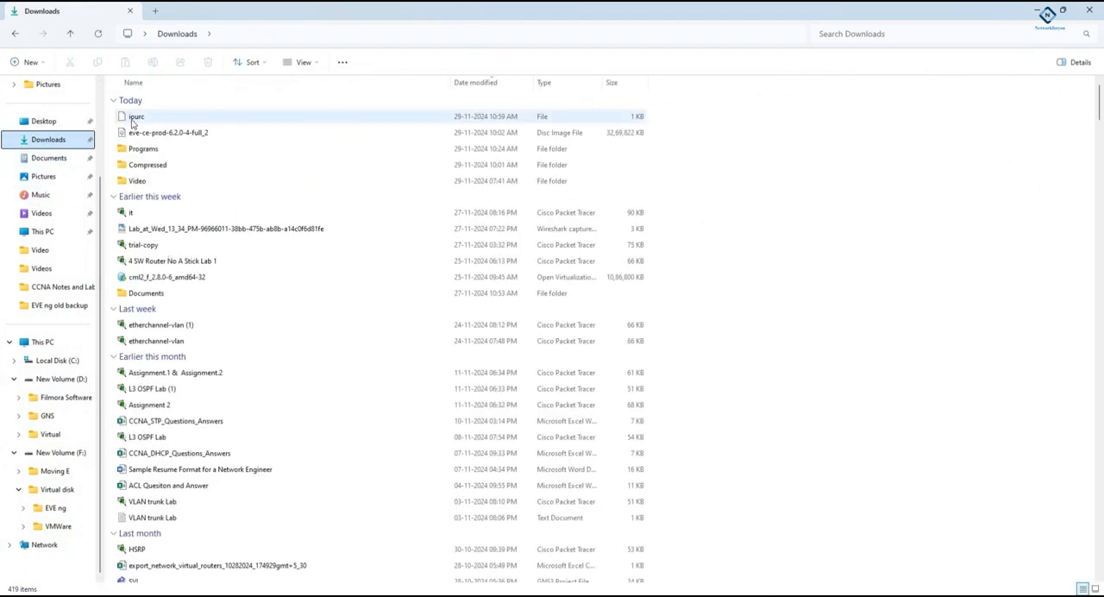
{"action": "double_click", "coordinate": [145, 155]}
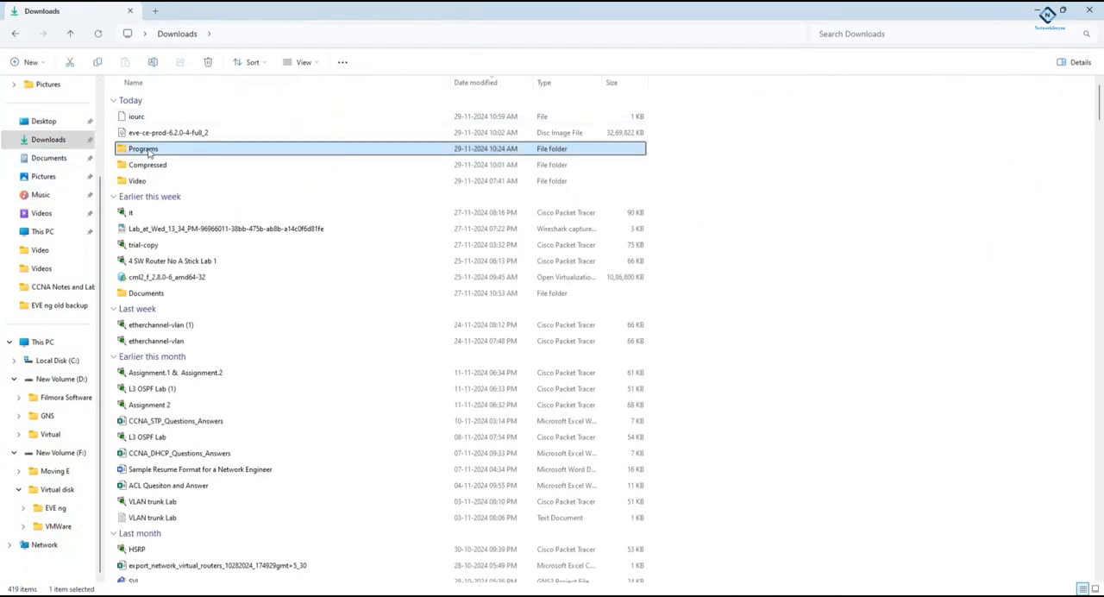
{"action": "left_click", "coordinate": [14, 33]}
{"action": "double_click", "coordinate": [142, 164]}
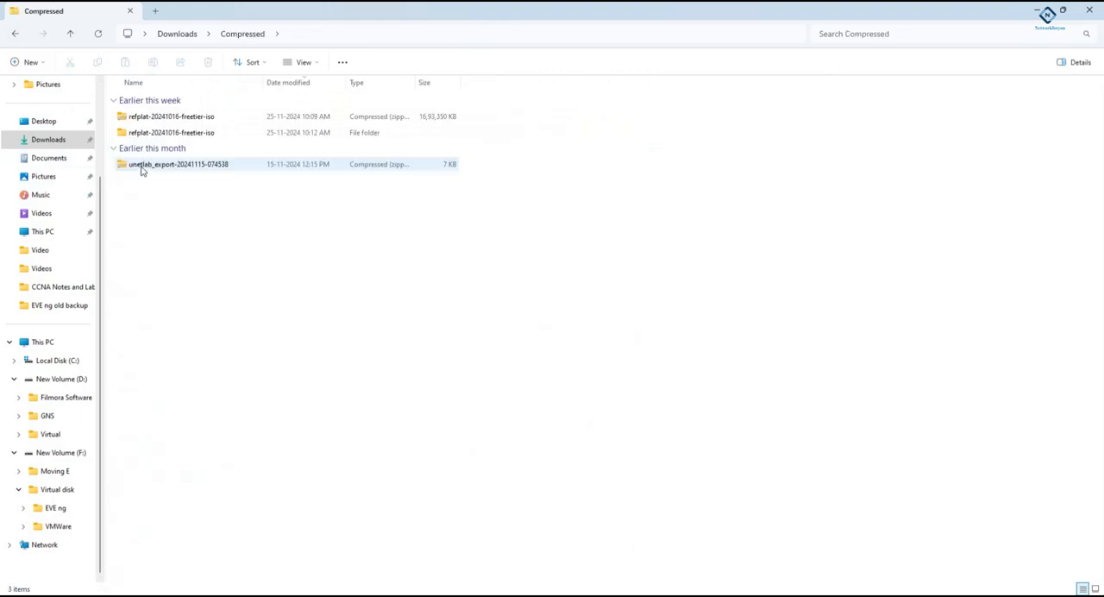
{"action": "left_click", "coordinate": [8, 35]}
{"action": "double_click", "coordinate": [189, 166]}
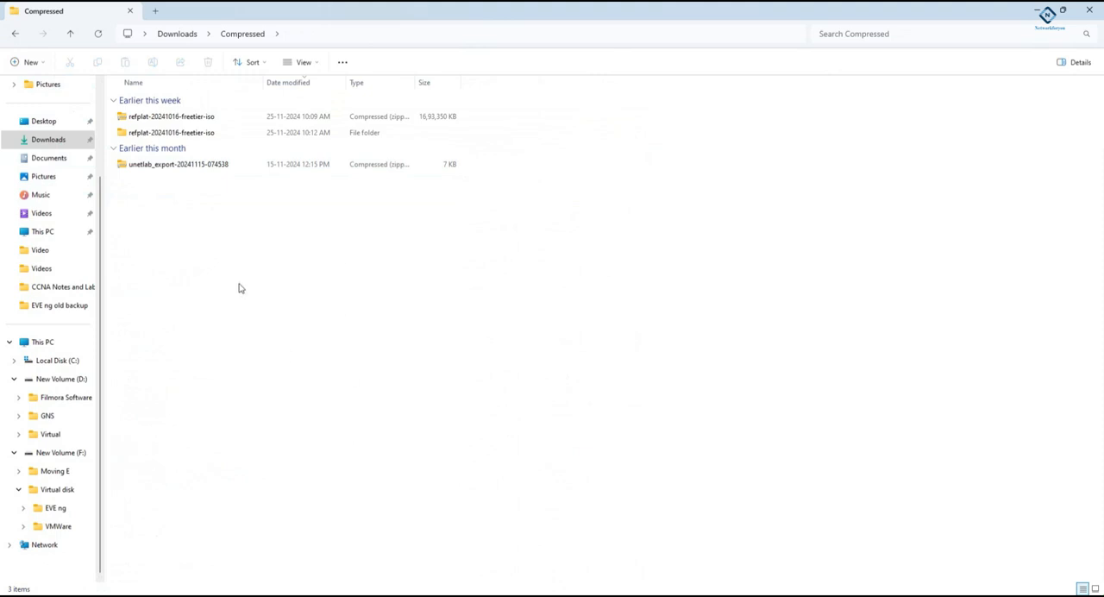
- Check the progress of the Routers archive download and minimize its window
{"action": "mouse_move", "coordinate": [323, 595]}
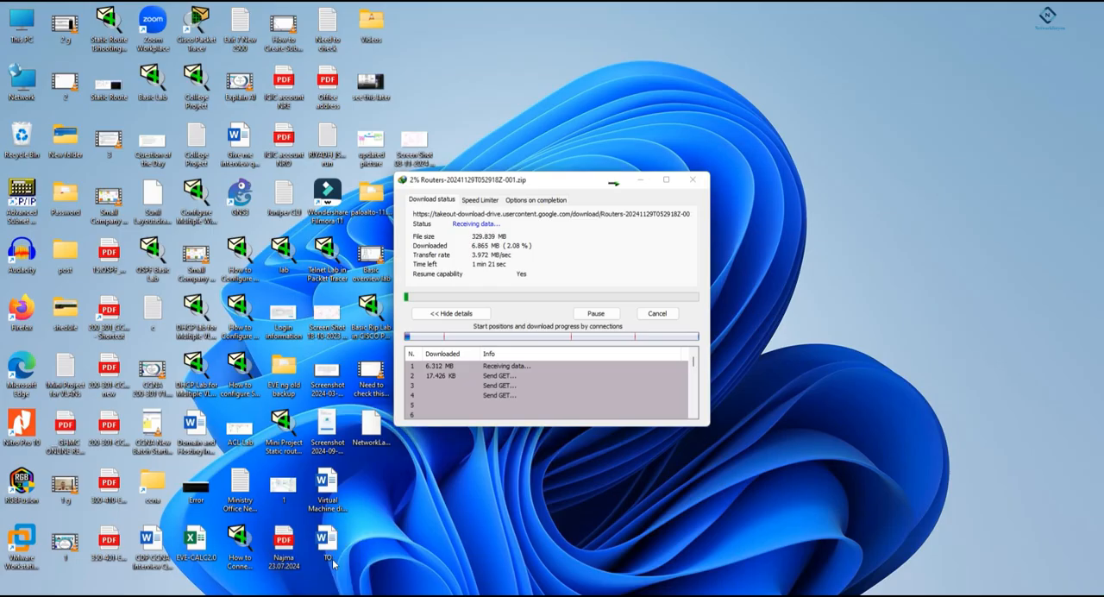
{"action": "left_click", "coordinate": [332, 559]}
{"action": "left_click", "coordinate": [636, 180]}
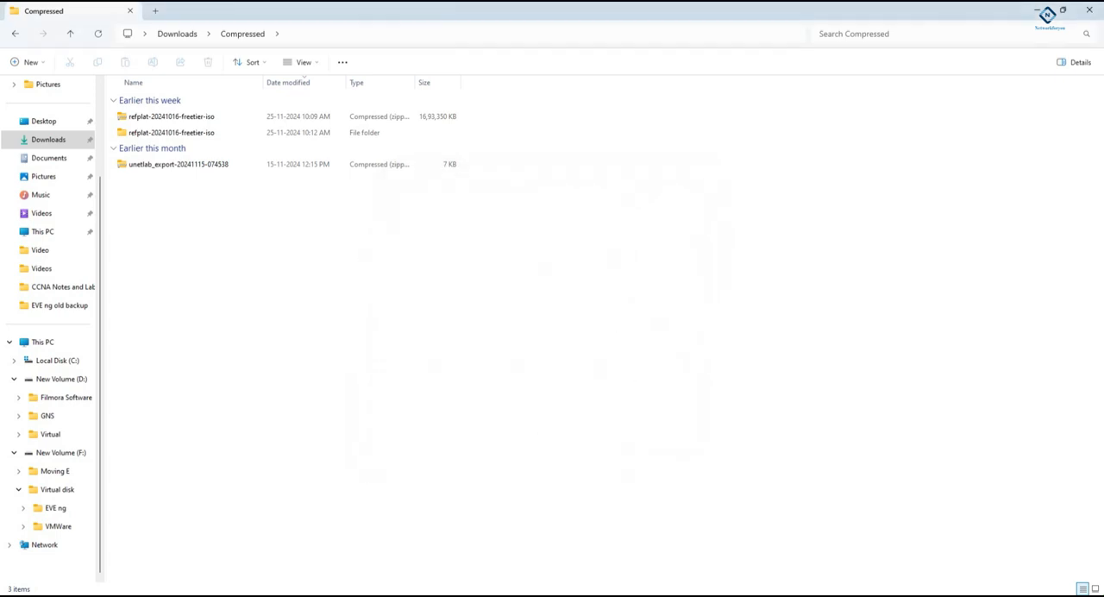
- Start downloading Switches-20241129T052922Z-001.zip and minimize its progress window
{"action": "left_click", "coordinate": [199, 595]}
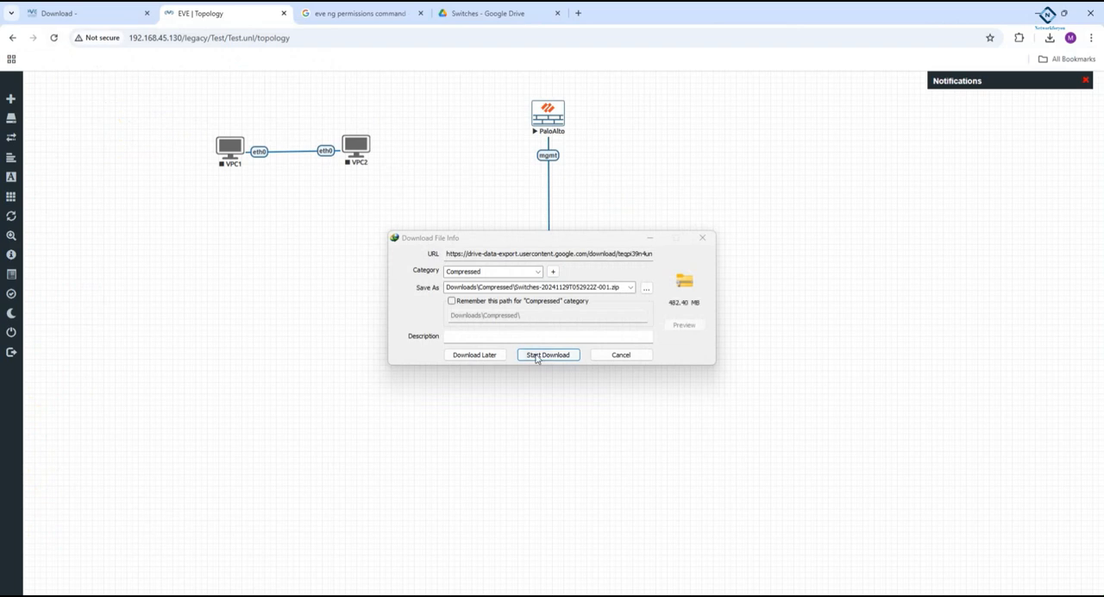
{"action": "left_click", "coordinate": [538, 354]}
{"action": "left_click", "coordinate": [640, 179]}
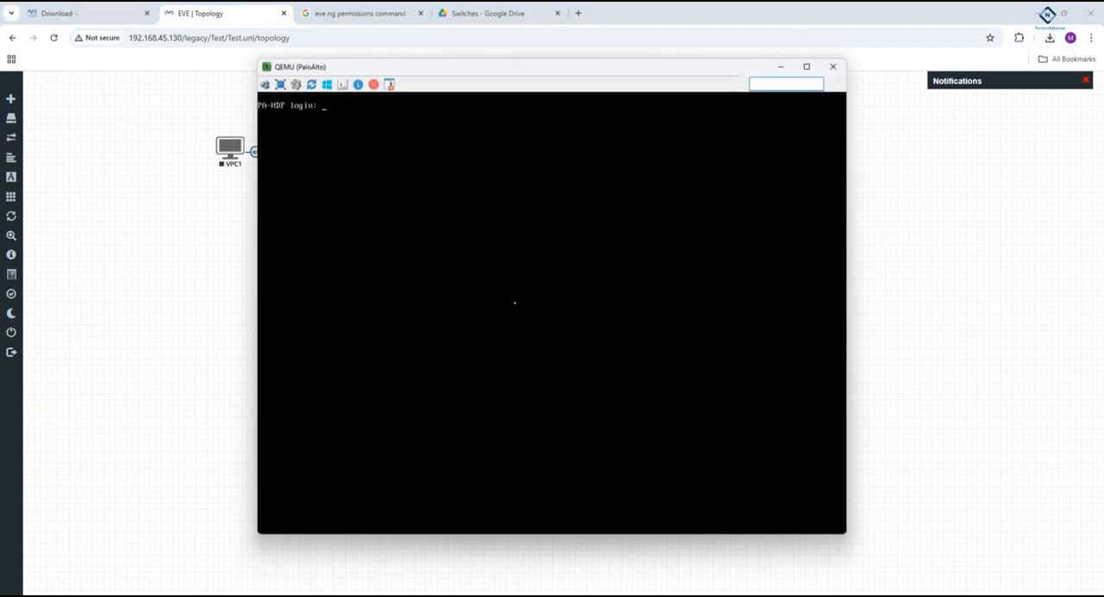
- Try to log in to the PaloAlto console as admin with the account password, and minimize the console window
{"action": "key", "text": "Return"}
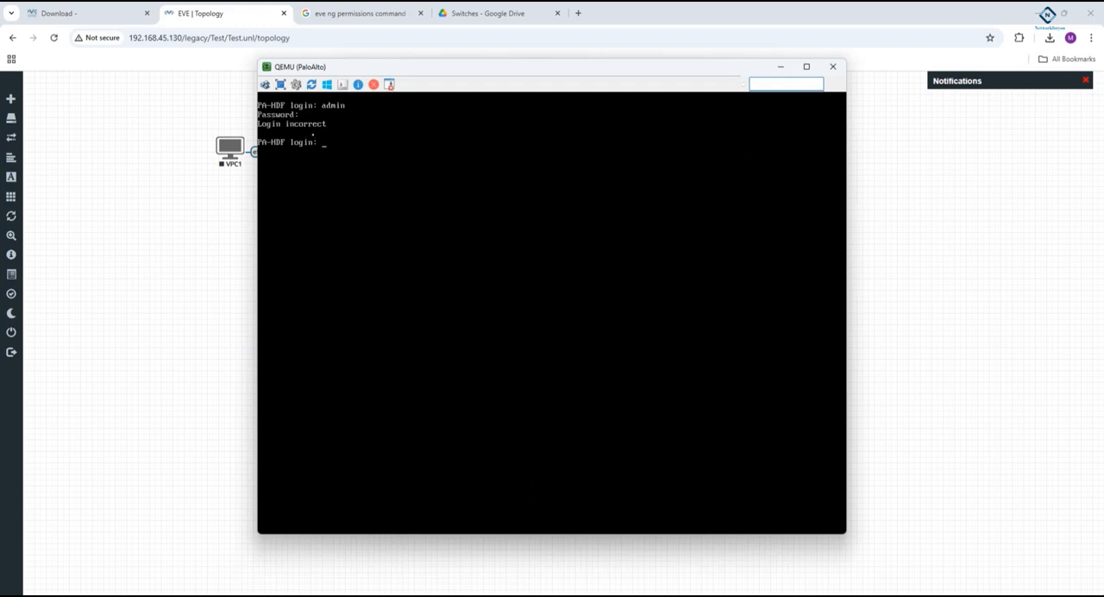
{"action": "left_click", "coordinate": [780, 68]}
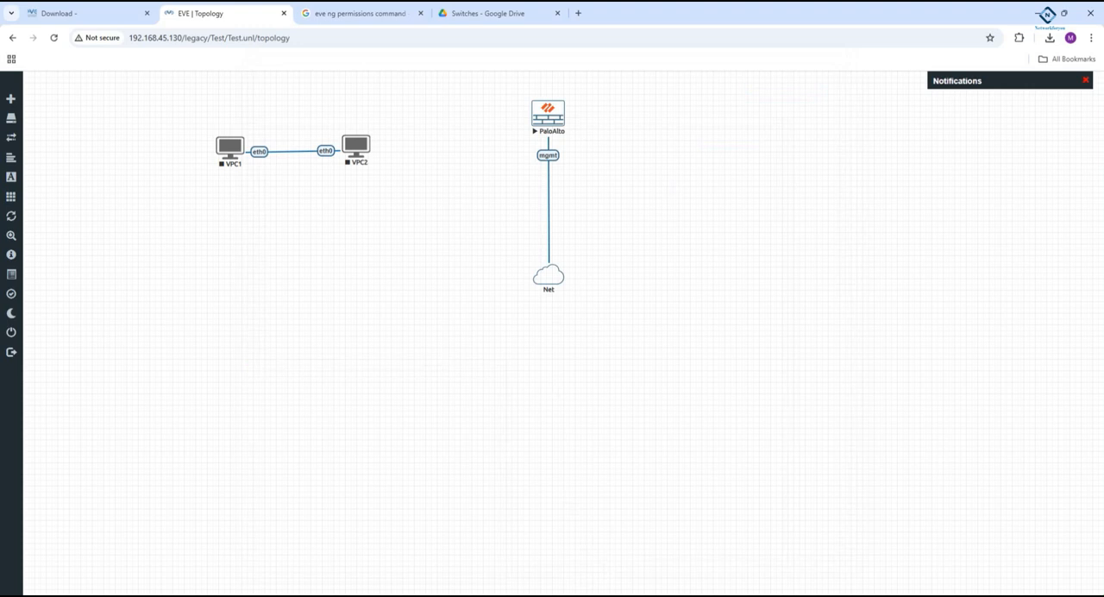
- Check the PaloAlto node's boot screen, the Compressed downloads folder and the running downloads
{"action": "left_click", "coordinate": [297, 545]}
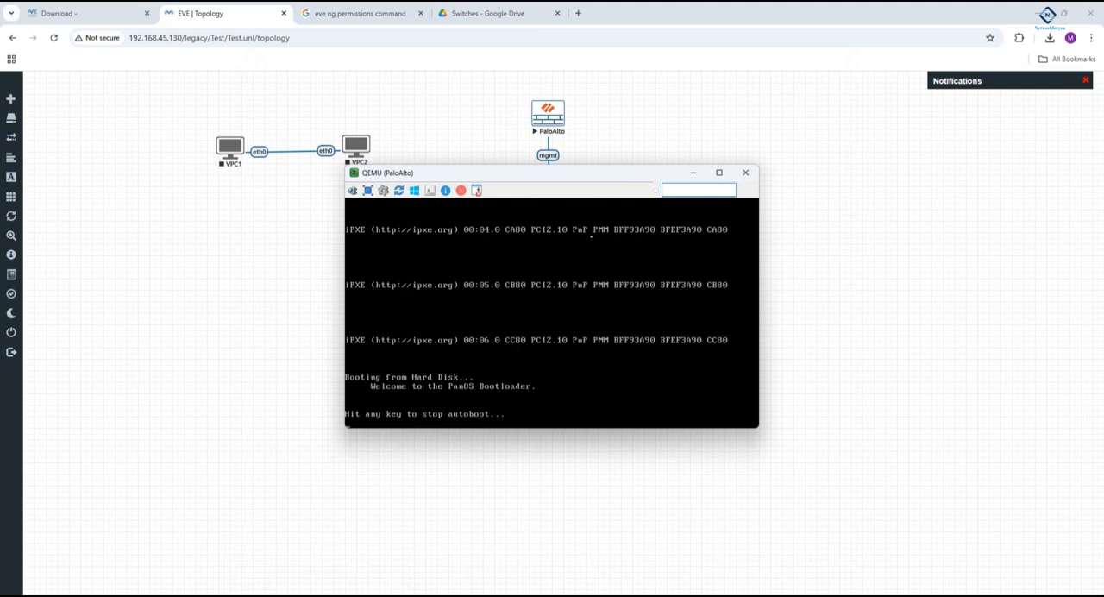
{"action": "left_click", "coordinate": [693, 175]}
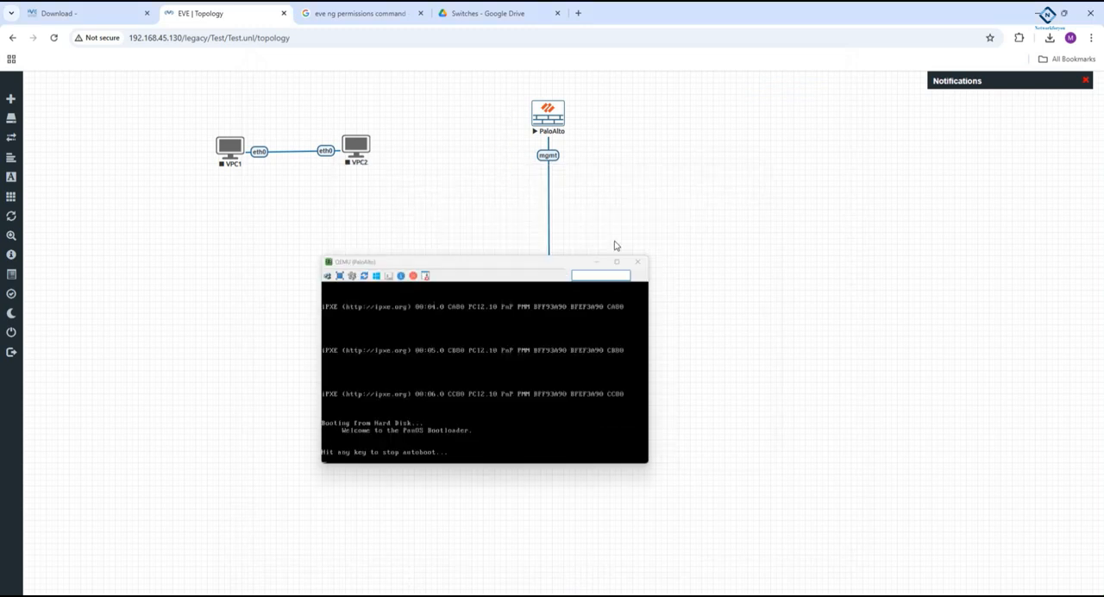
{"action": "mouse_move", "coordinate": [322, 595]}
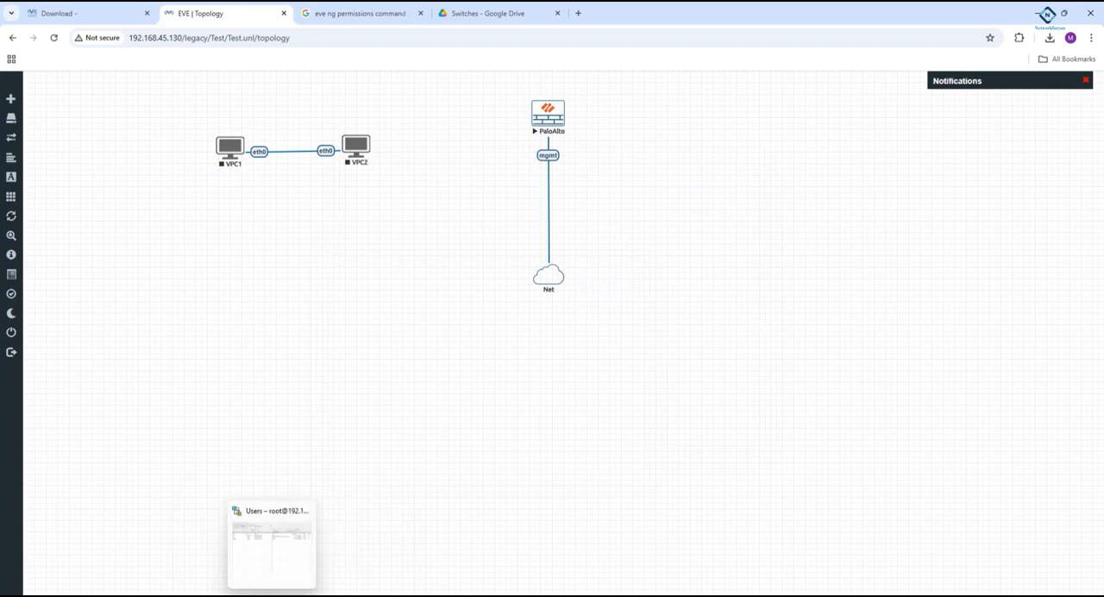
{"action": "left_click", "coordinate": [221, 595]}
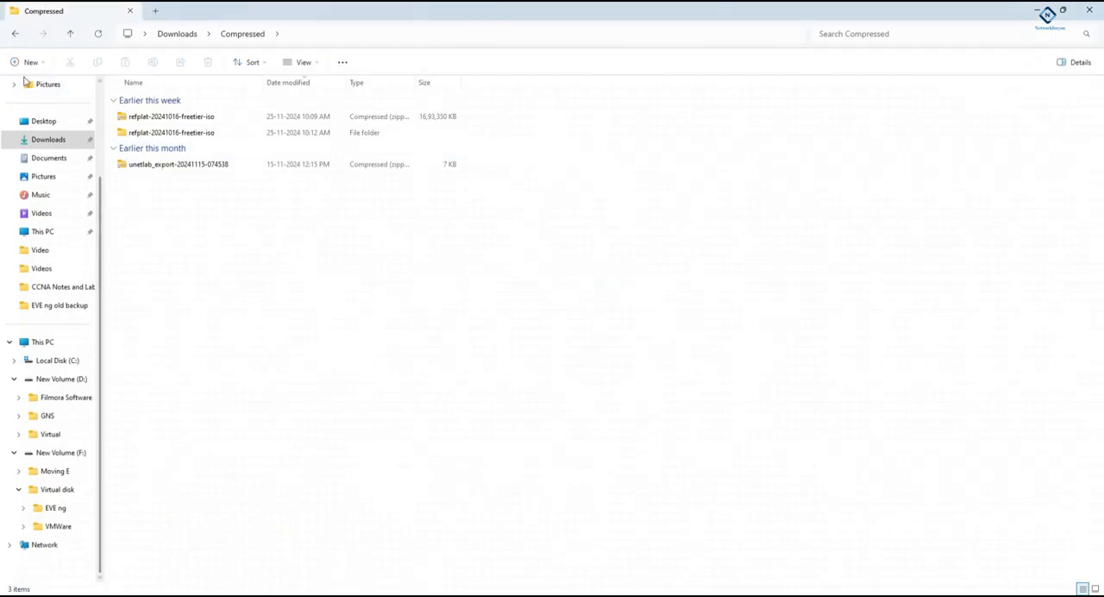
{"action": "left_click", "coordinate": [14, 34]}
{"action": "left_click", "coordinate": [42, 34]}
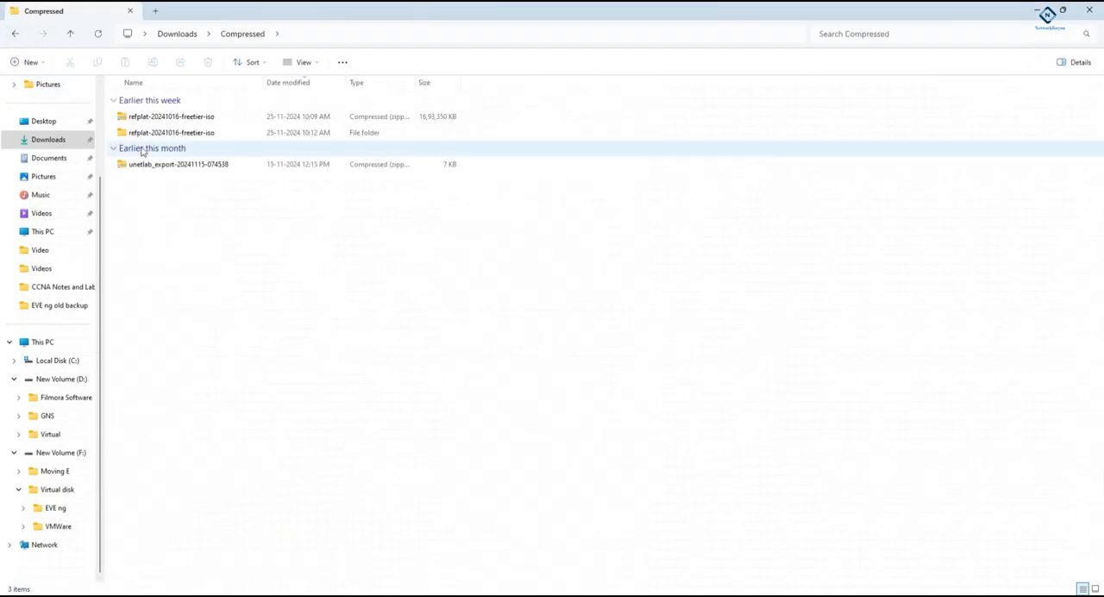
{"action": "left_click", "coordinate": [322, 595]}
{"action": "left_click", "coordinate": [567, 426]}
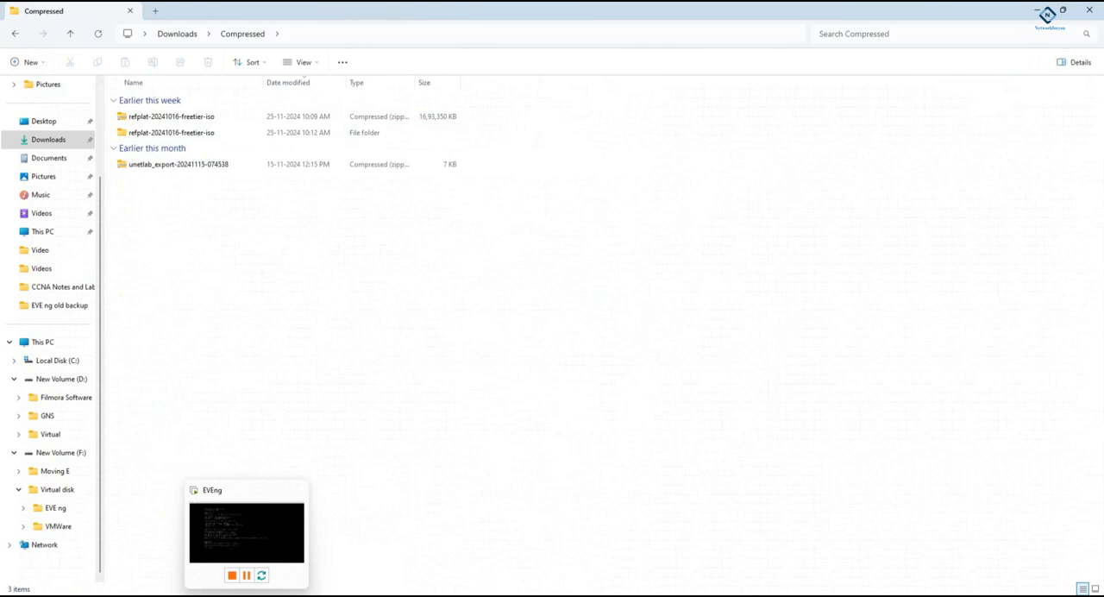
- Restore and maximize the PaloAlto console to check the boot progress, and minimize it again
{"action": "left_click", "coordinate": [295, 595]}
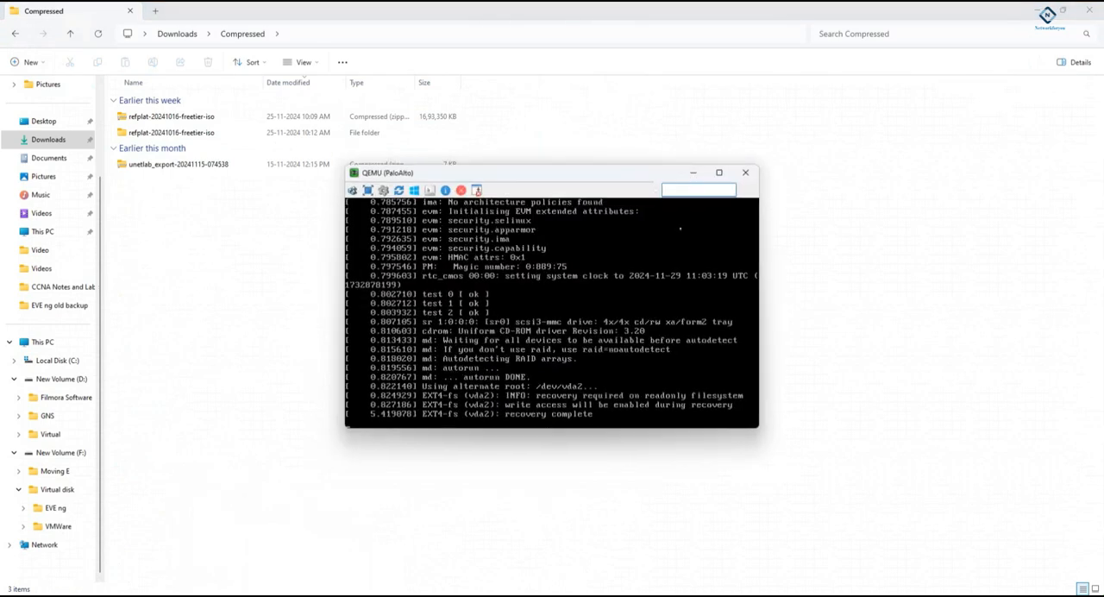
{"action": "left_click", "coordinate": [721, 175]}
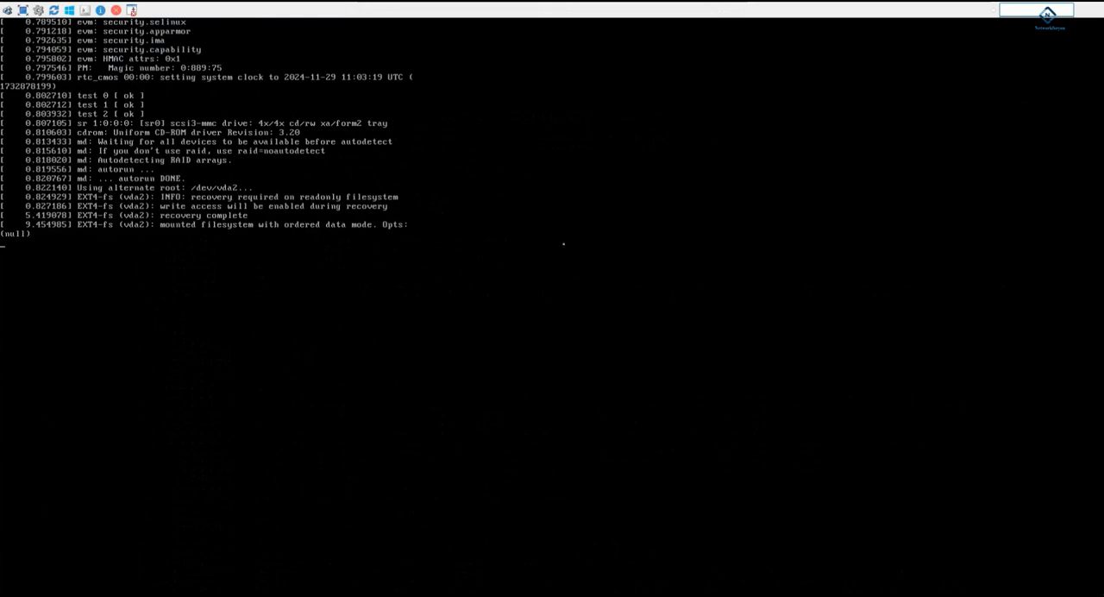
{"action": "mouse_move", "coordinate": [505, 7]}
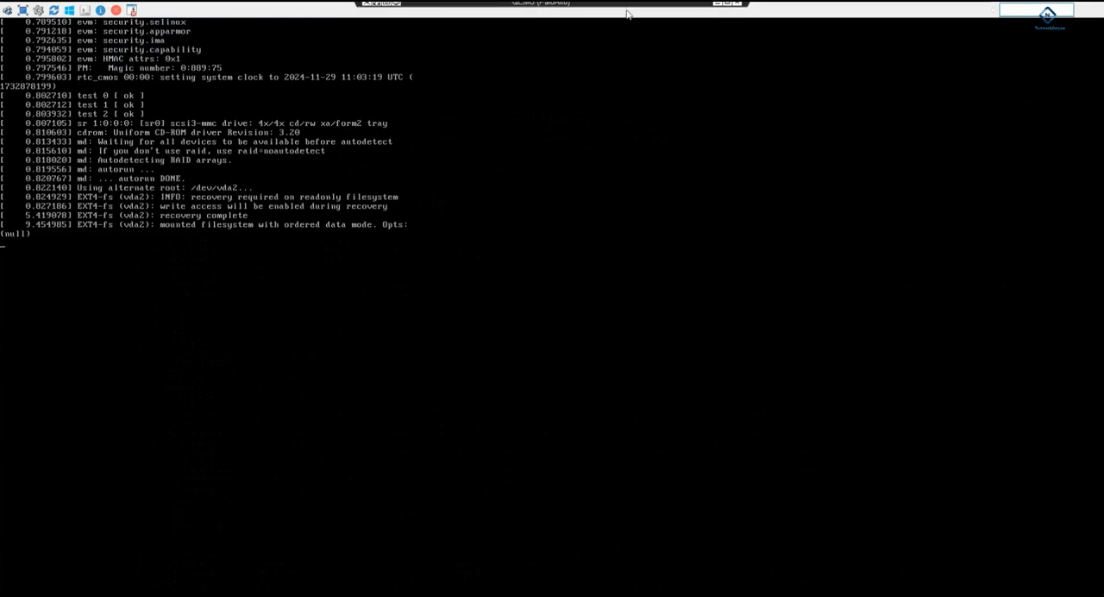
{"action": "left_click", "coordinate": [715, 7]}
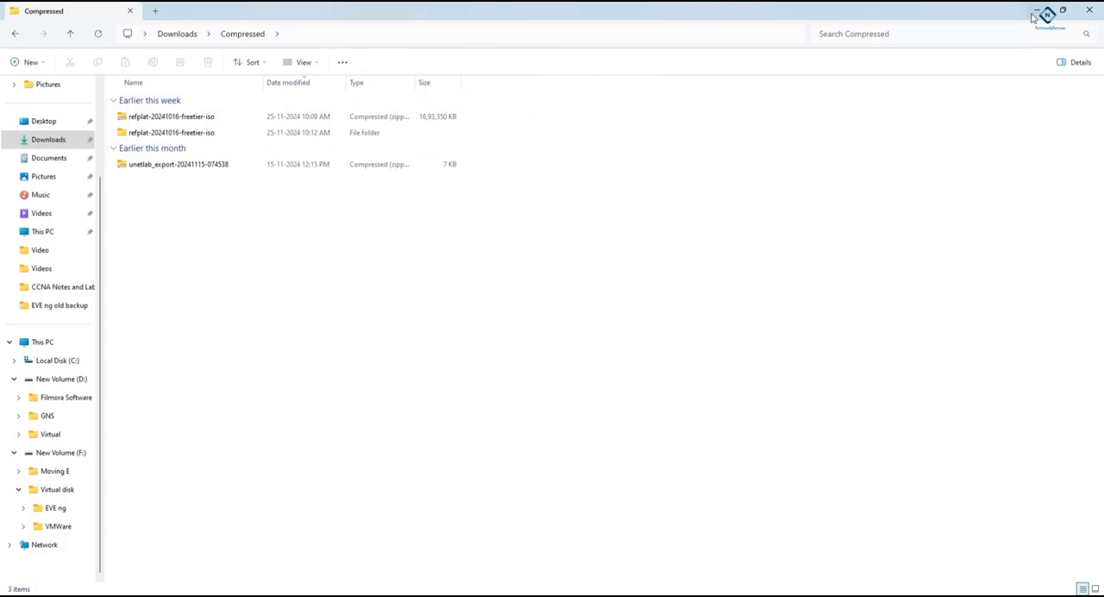
- Minimize the file manager window, close the PaloAlto console and stop the node
{"action": "left_click", "coordinate": [1031, 13]}
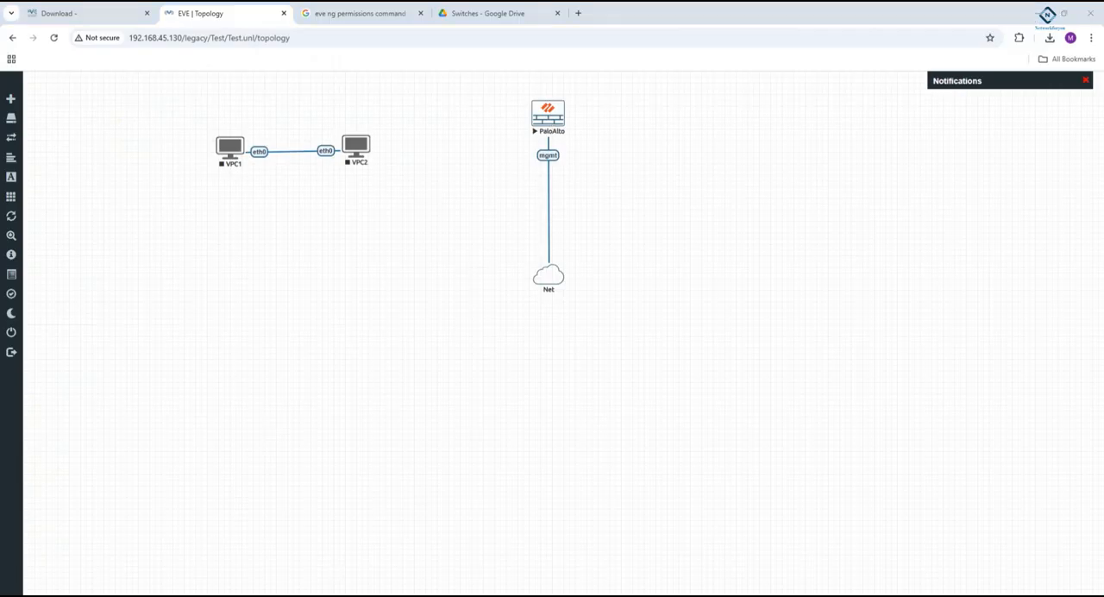
{"action": "key", "text": "alt+Tab"}
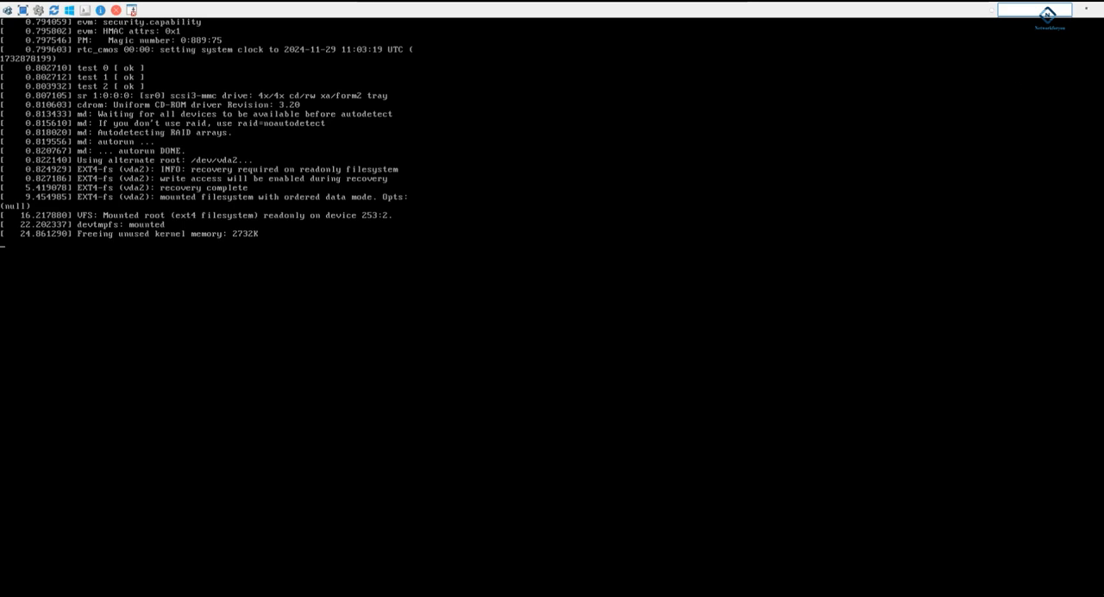
{"action": "mouse_move", "coordinate": [606, 7]}
{"action": "left_click", "coordinate": [734, 13]}
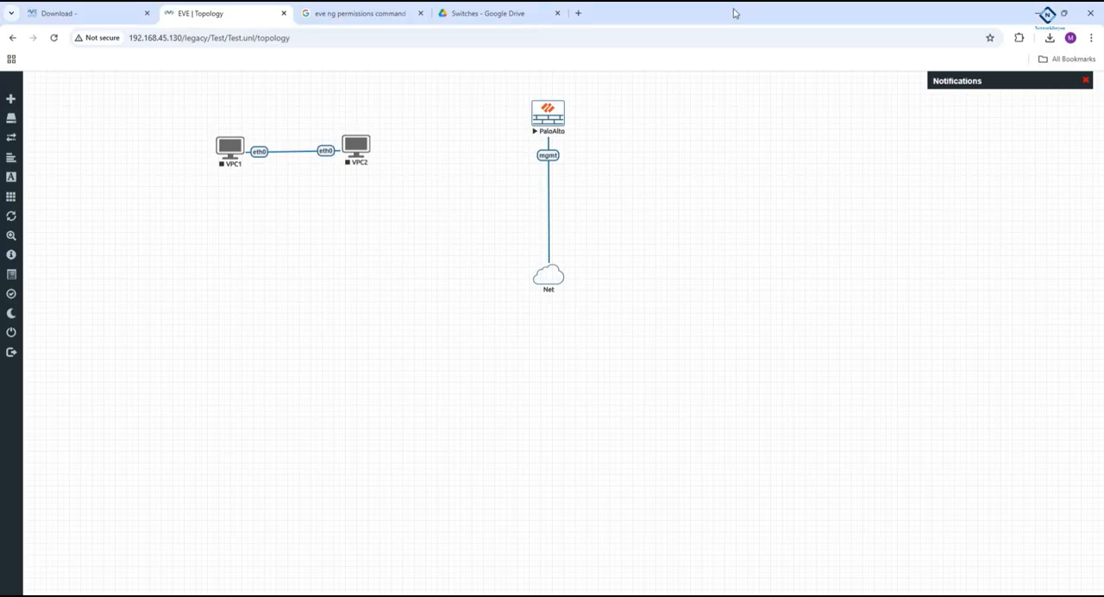
{"action": "right_click", "coordinate": [550, 112]}
{"action": "left_click", "coordinate": [578, 136]}
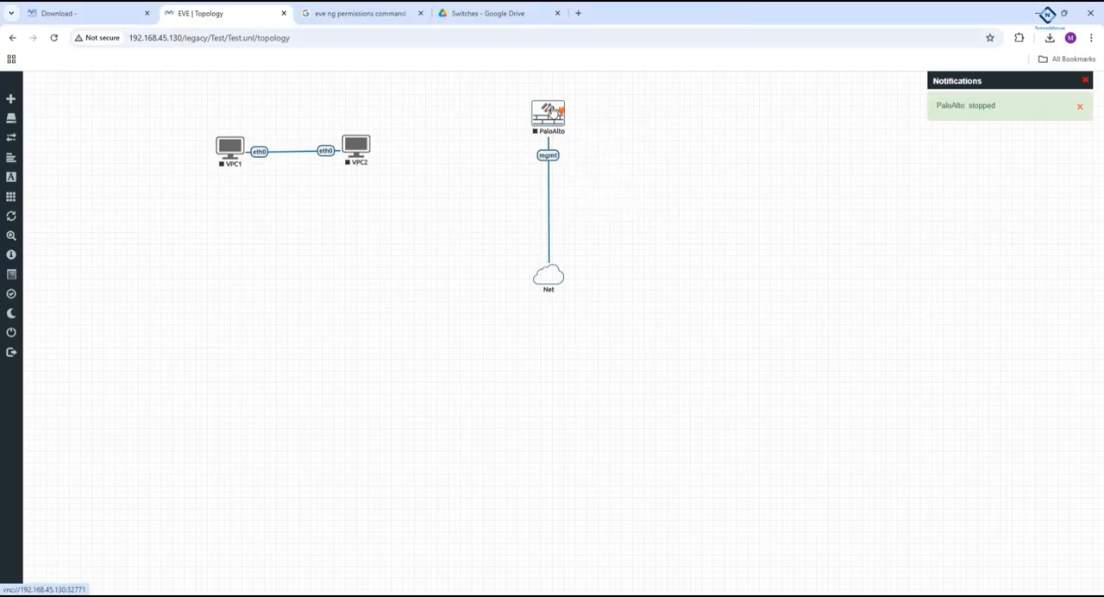
- Edit the PaloAlto node, setting its CPU count to 4 and its RAM to 16096 MB
{"action": "right_click", "coordinate": [549, 110]}
{"action": "left_click", "coordinate": [594, 235]}
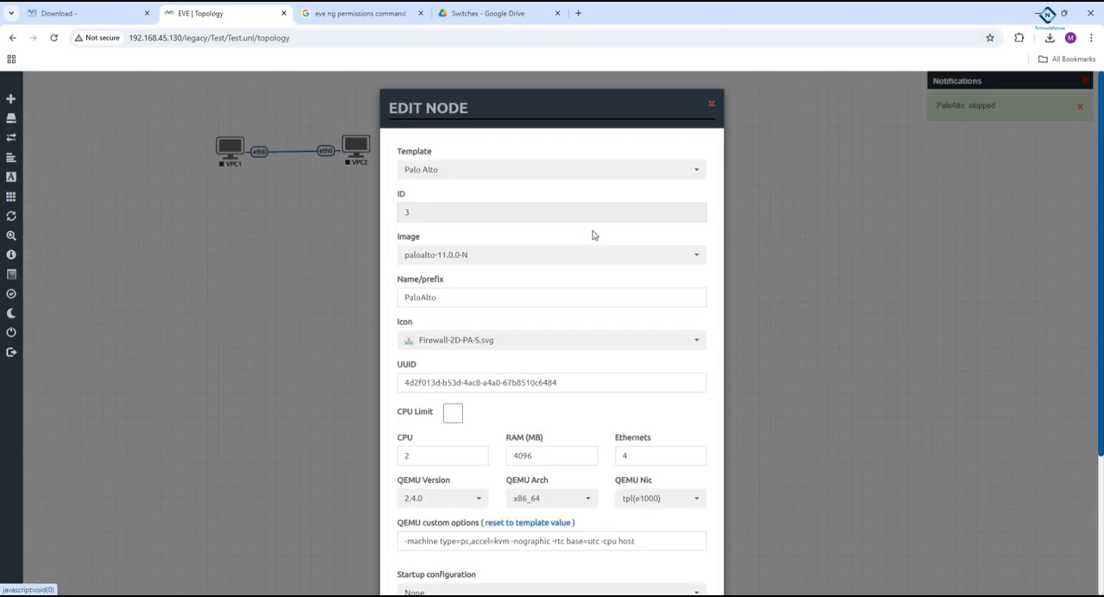
{"action": "left_click_drag", "start_coordinate": [411, 454], "coordinate": [393, 455]}
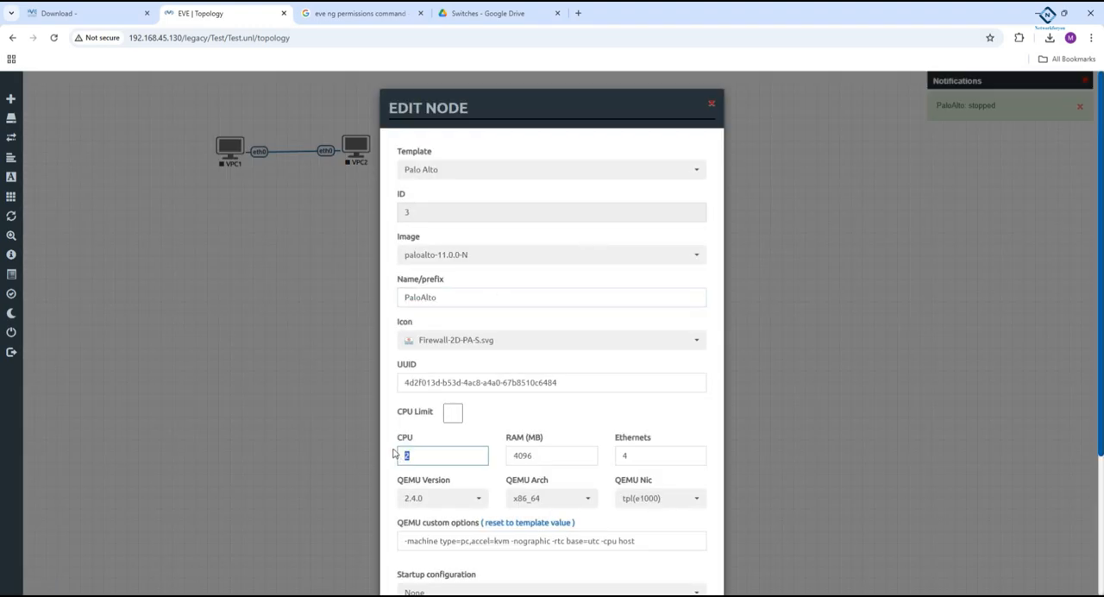
{"action": "left_click", "coordinate": [515, 457]}
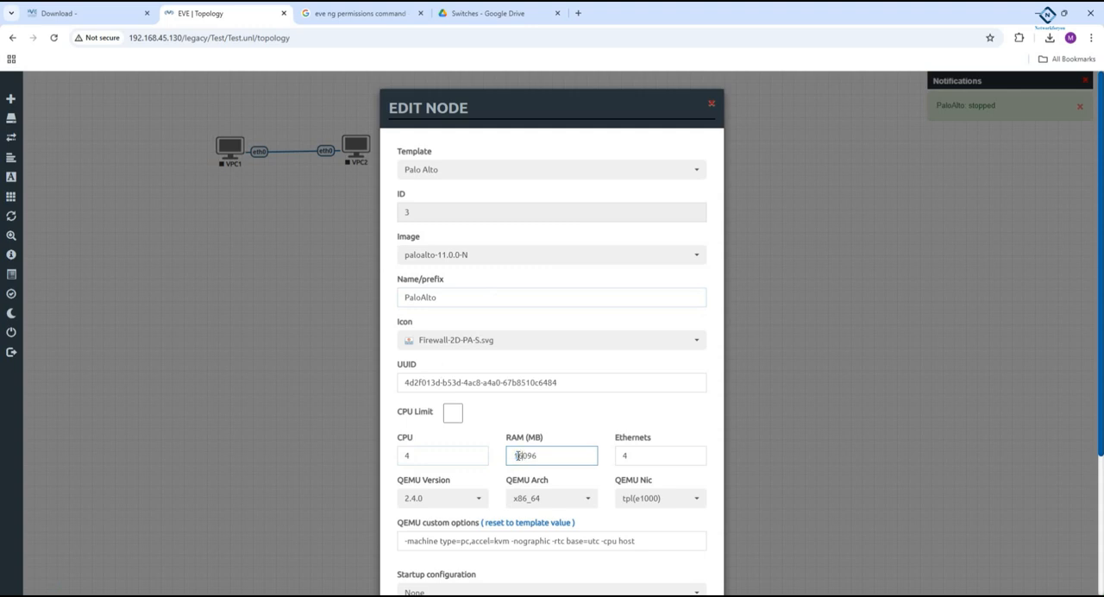
{"action": "scroll", "coordinate": [503, 450], "scroll_direction": "down", "scroll_amount": 2}
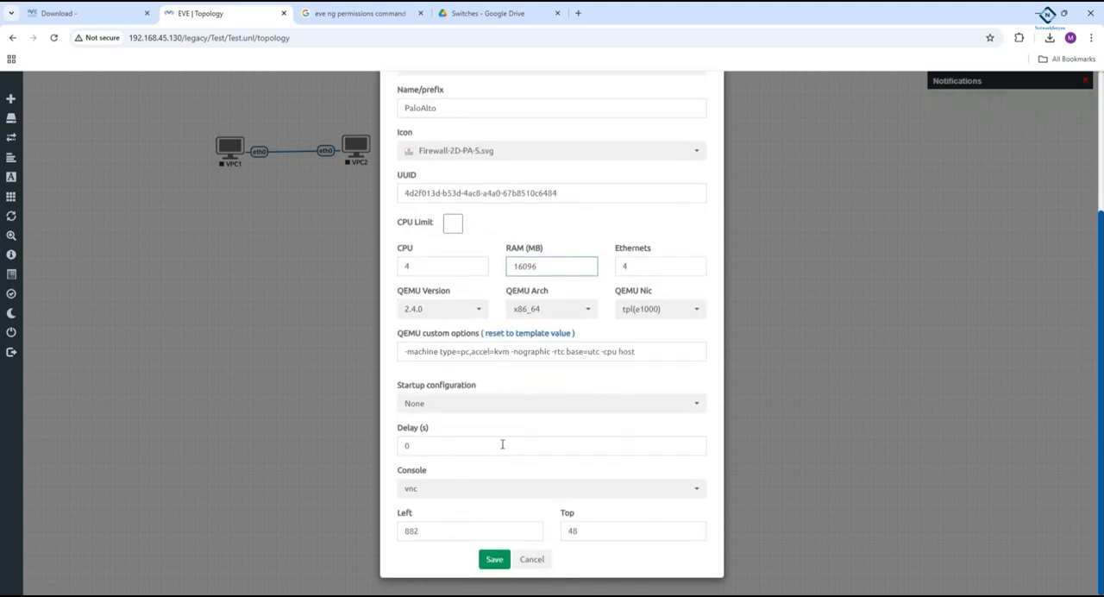
{"action": "left_click", "coordinate": [494, 559]}
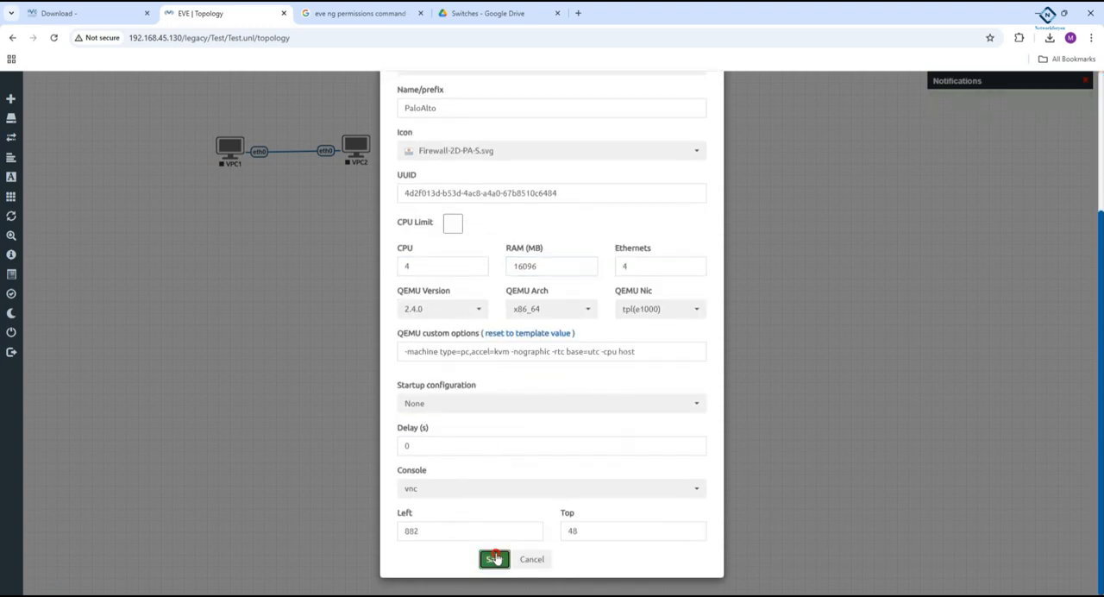
- Copy the PaloAlto node's QEMU custom options, save the node, and add the copied options as a text label on the topology
{"action": "left_click_drag", "start_coordinate": [644, 351], "coordinate": [336, 357]}
{"action": "key", "text": "ctrl+c"}
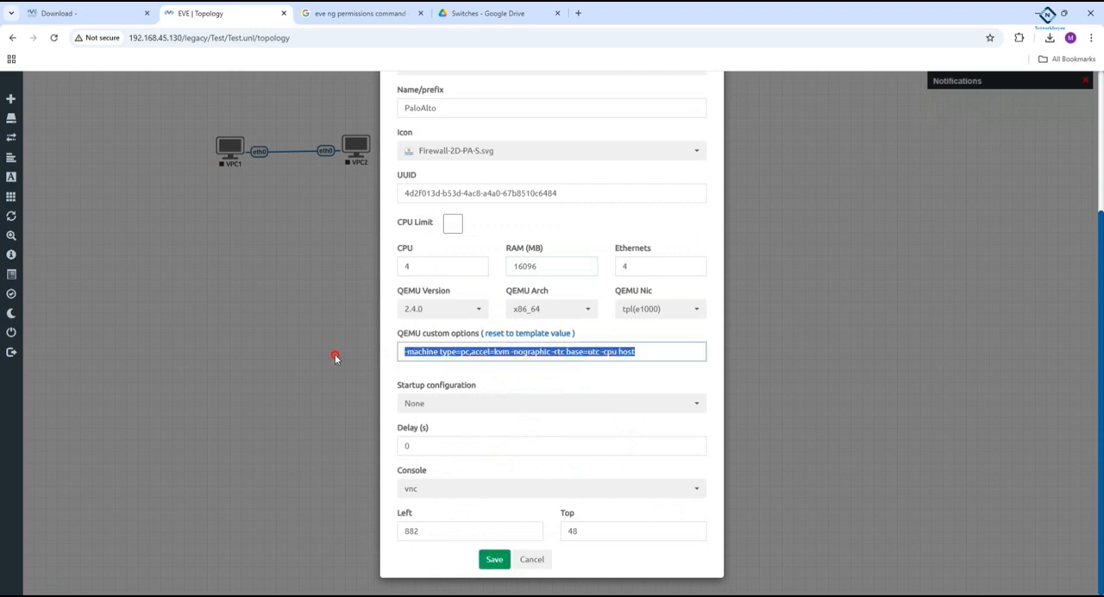
{"action": "left_click", "coordinate": [335, 353]}
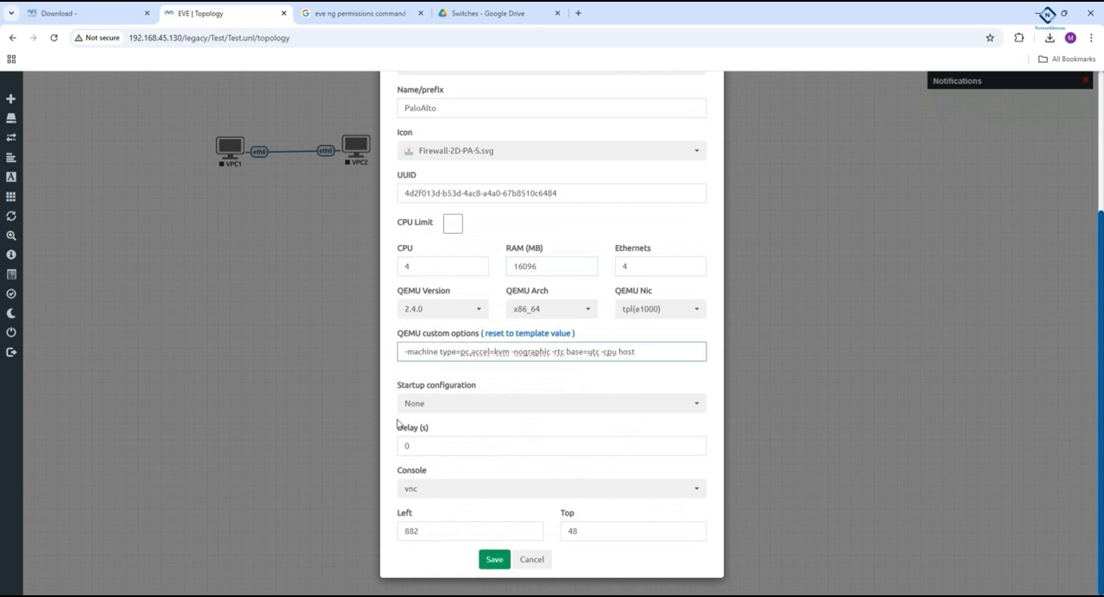
{"action": "left_click", "coordinate": [488, 563]}
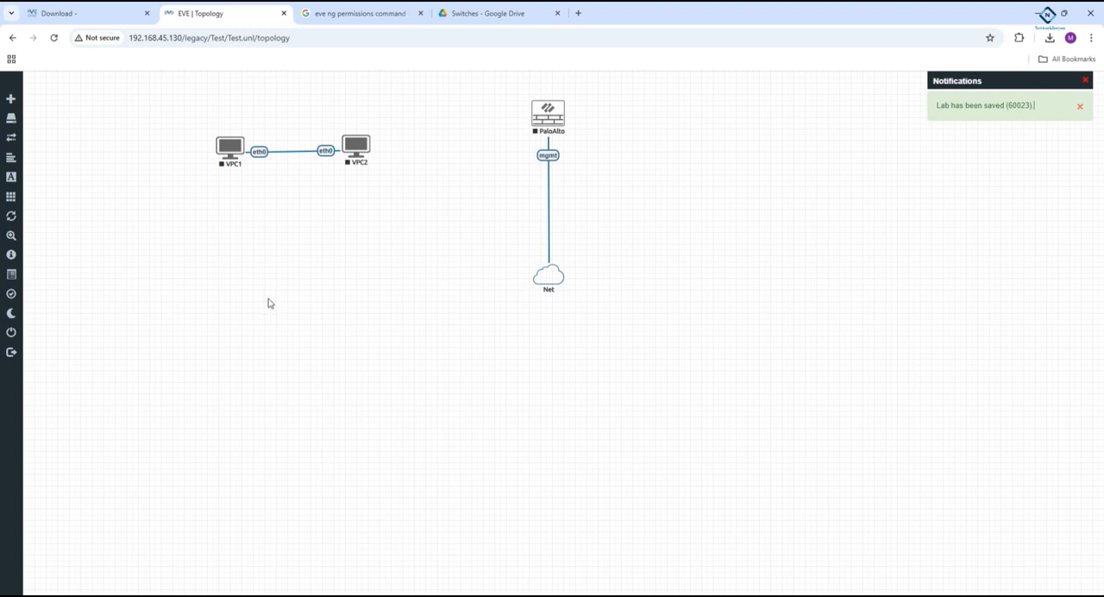
{"action": "right_click", "coordinate": [269, 303]}
{"action": "left_click", "coordinate": [315, 396]}
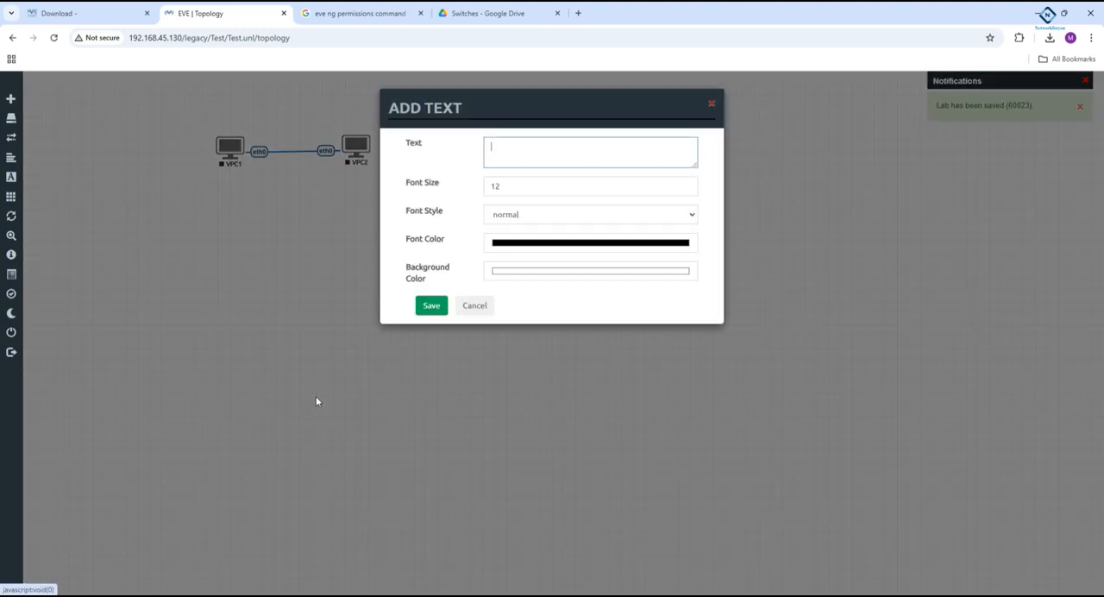
{"action": "key", "text": "ctrl+v"}
{"action": "left_click", "coordinate": [431, 307]}
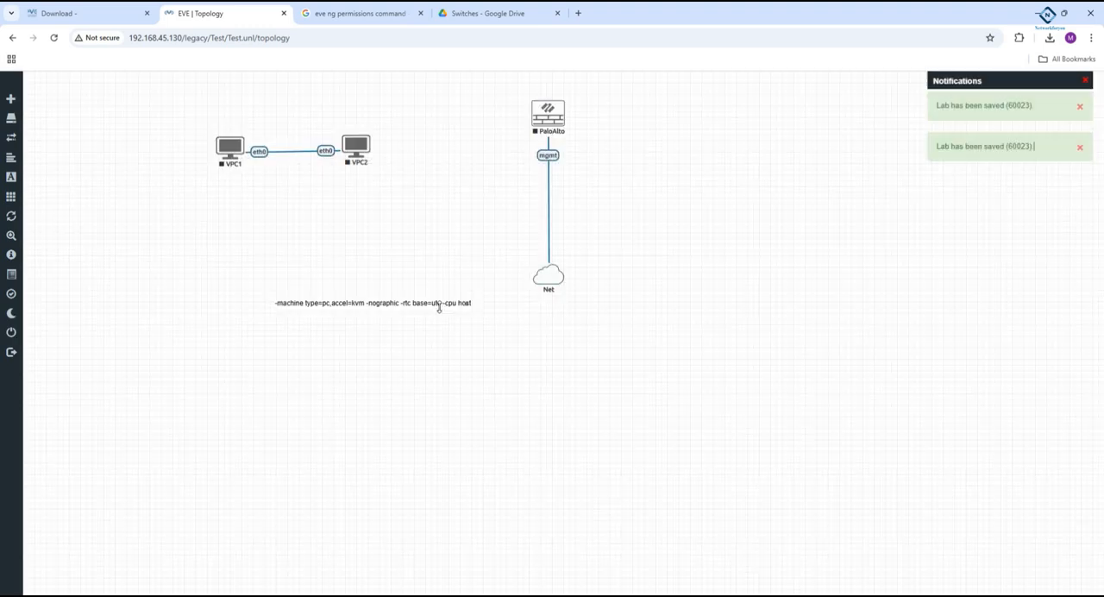
- Move the QEMU options text label to just below the two VPCs and start the PaloAlto node
{"action": "left_click_drag", "start_coordinate": [371, 304], "coordinate": [289, 245]}
{"action": "right_click", "coordinate": [537, 115]}
{"action": "left_click", "coordinate": [563, 135]}
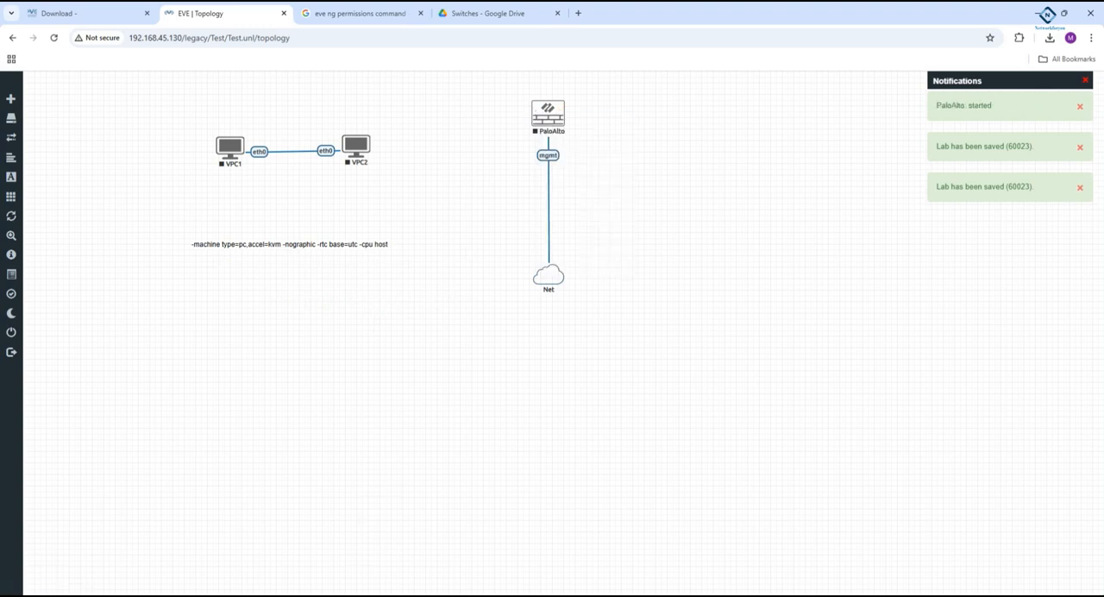
- Switch to File Explorer and extract the Switches-20241129T052922Z-001 archive in Downloads > Compressed
{"action": "mouse_move", "coordinate": [296, 595]}
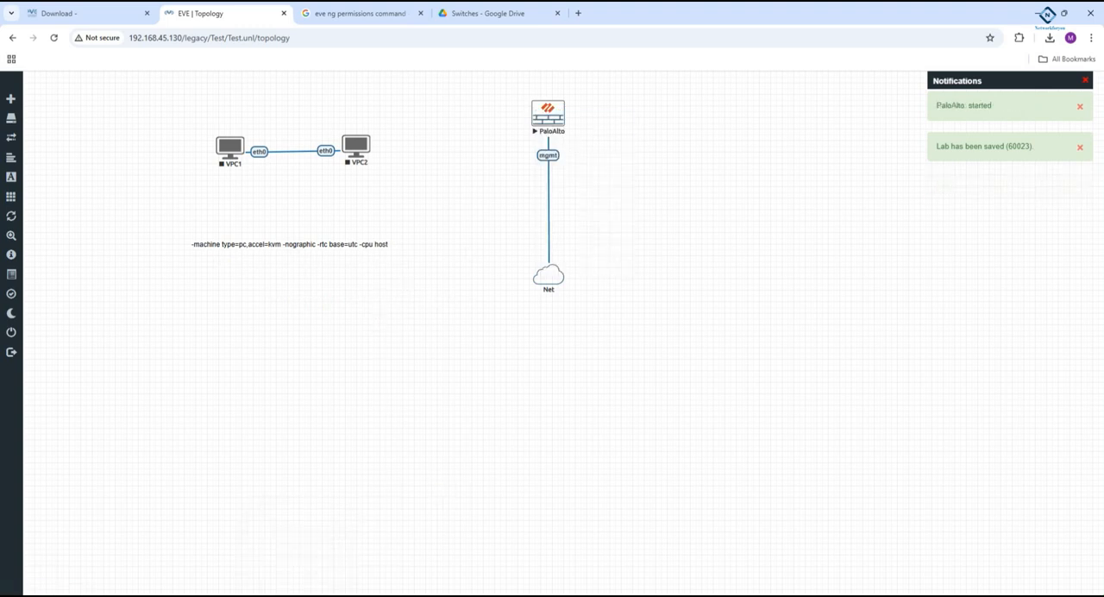
{"action": "mouse_move", "coordinate": [221, 595]}
{"action": "left_click", "coordinate": [220, 549]}
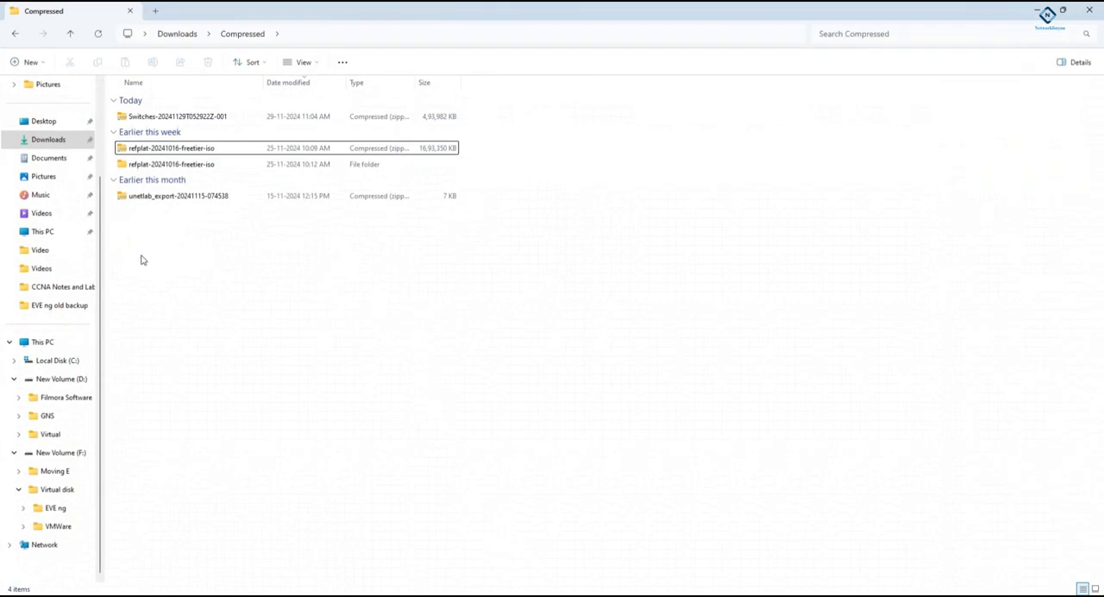
{"action": "left_click", "coordinate": [171, 121]}
{"action": "right_click", "coordinate": [171, 121]}
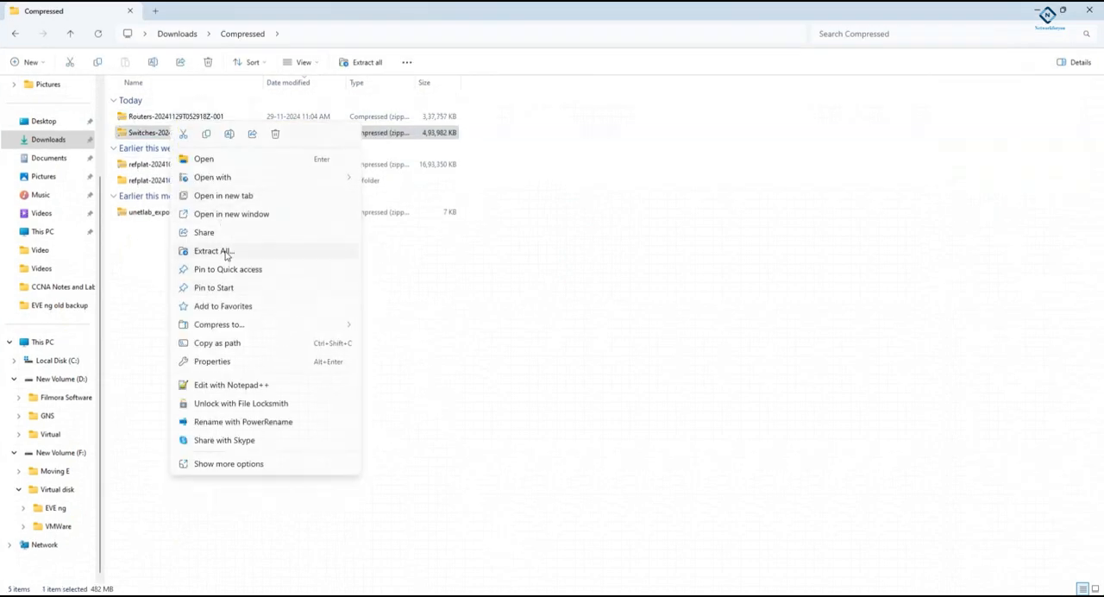
{"action": "left_click", "coordinate": [225, 251]}
{"action": "left_click", "coordinate": [654, 415]}
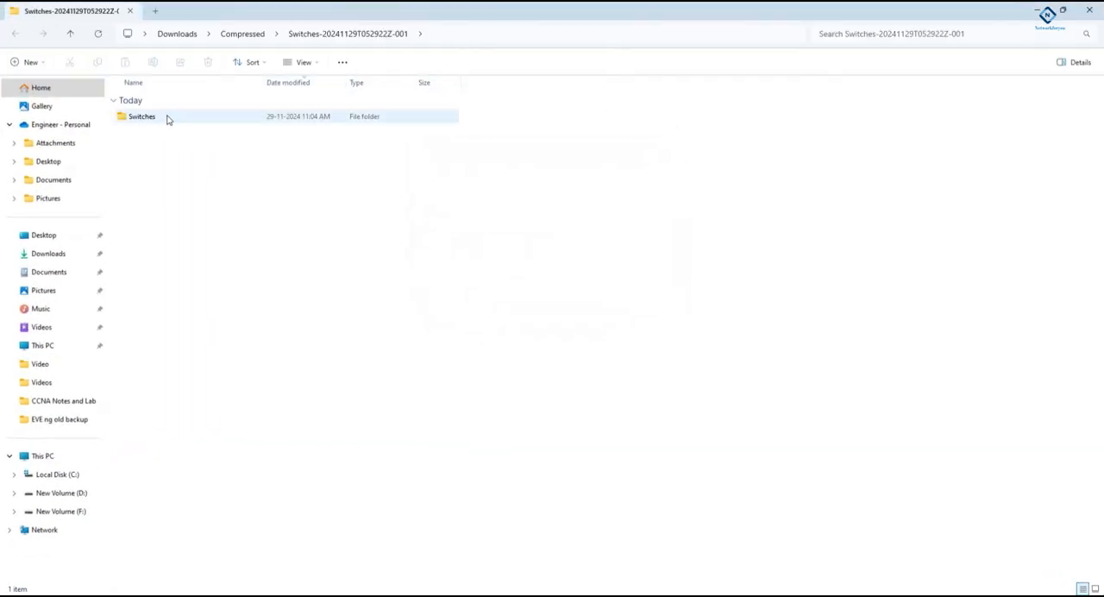
- Select all files in the extracted Switches folder and upload them through WinSCP to /opt/unetlab/addons/iol/bin/
{"action": "double_click", "coordinate": [168, 117]}
{"action": "left_click_drag", "start_coordinate": [281, 344], "coordinate": [235, 103]}
{"action": "left_click", "coordinate": [297, 595]}
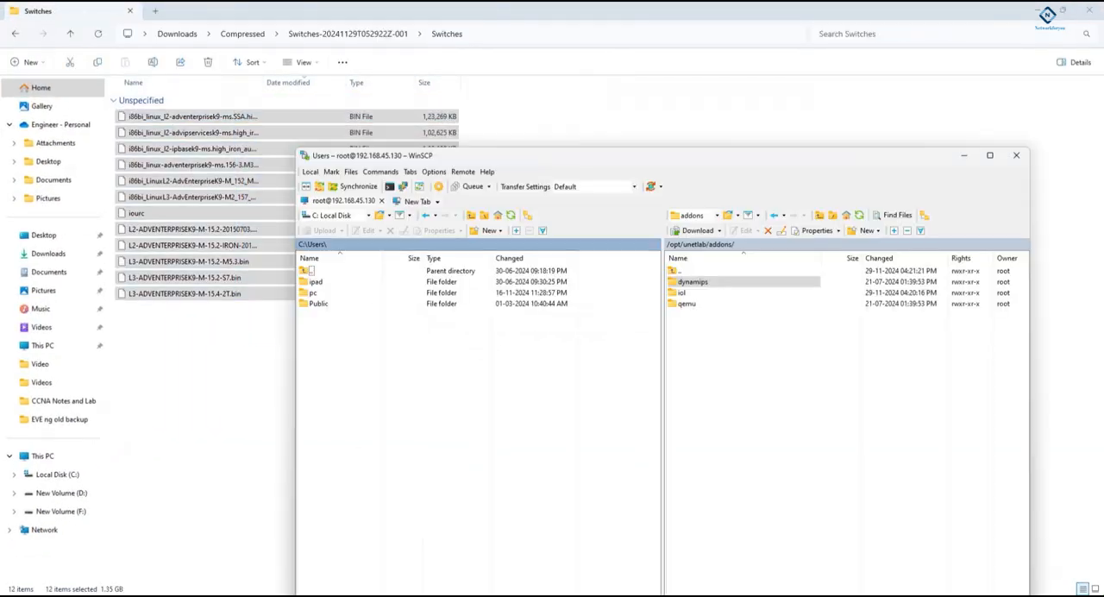
{"action": "double_click", "coordinate": [682, 292]}
{"action": "double_click", "coordinate": [689, 283]}
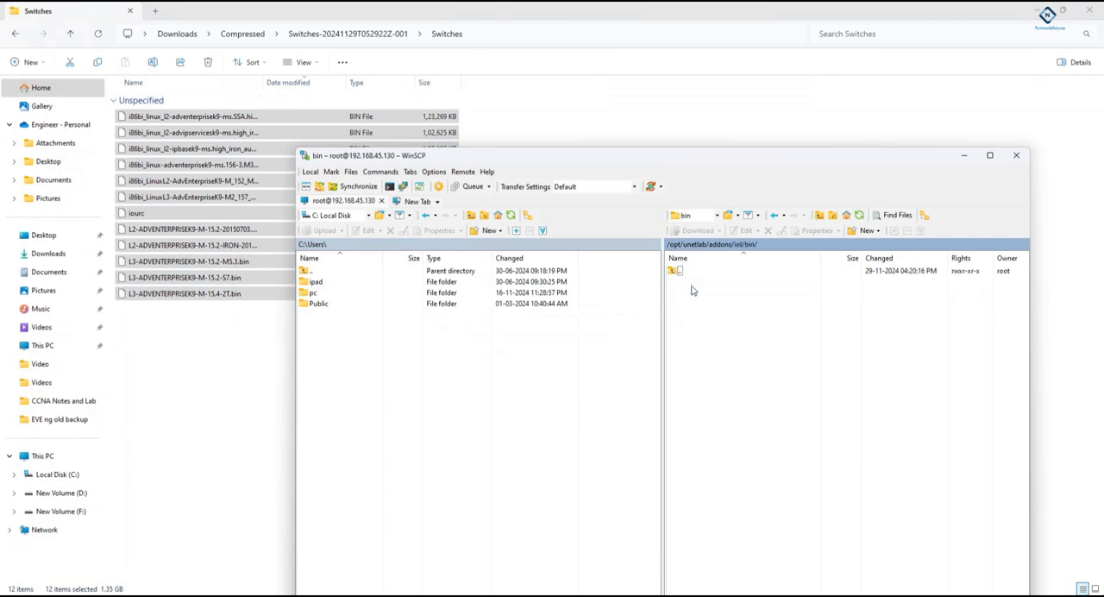
{"action": "left_click_drag", "start_coordinate": [155, 180], "coordinate": [776, 393]}
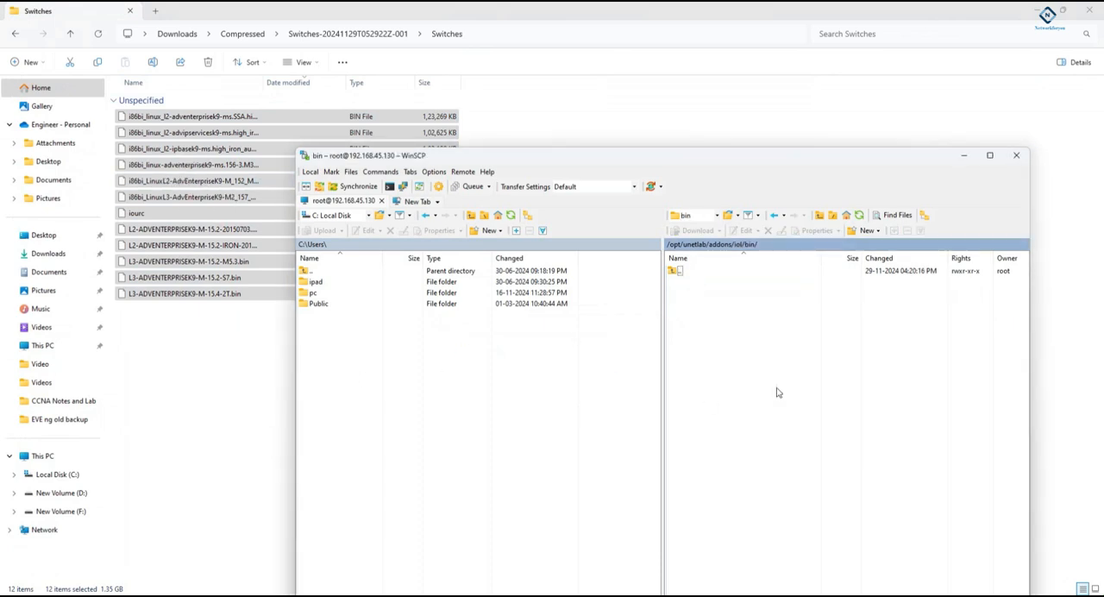
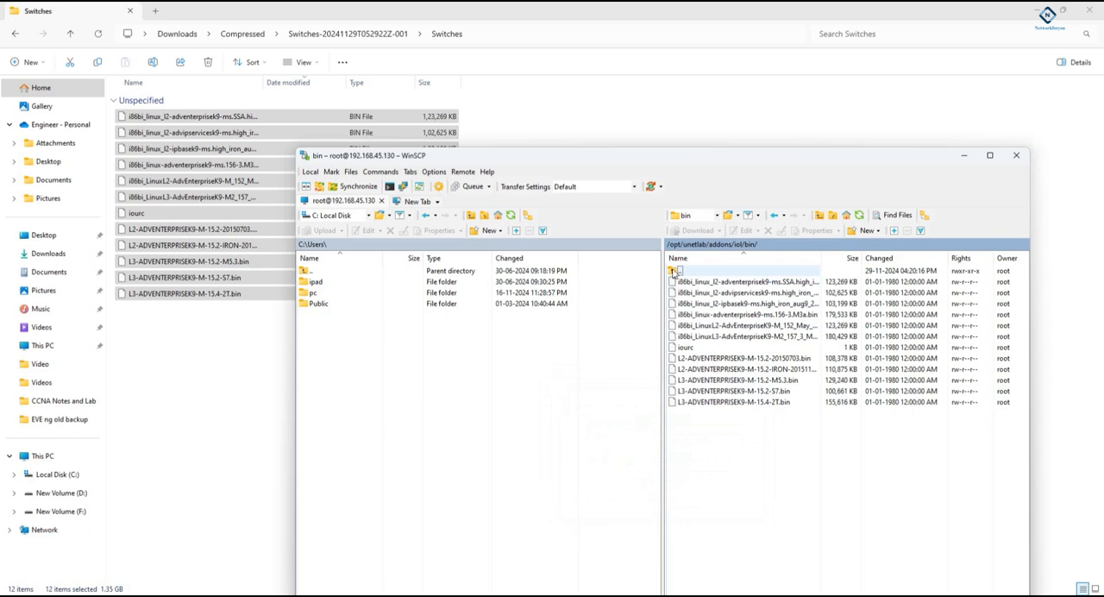
- Navigate the remote side of WinSCP to /opt/unetlab/addons/dynamips/
{"action": "left_click", "coordinate": [821, 214]}
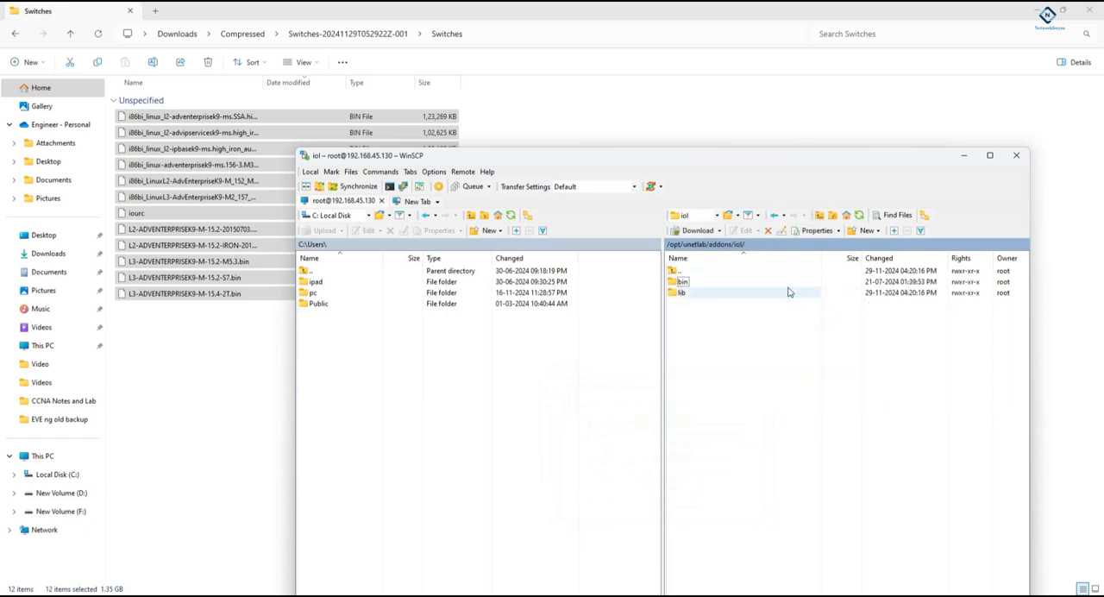
{"action": "left_click", "coordinate": [822, 215]}
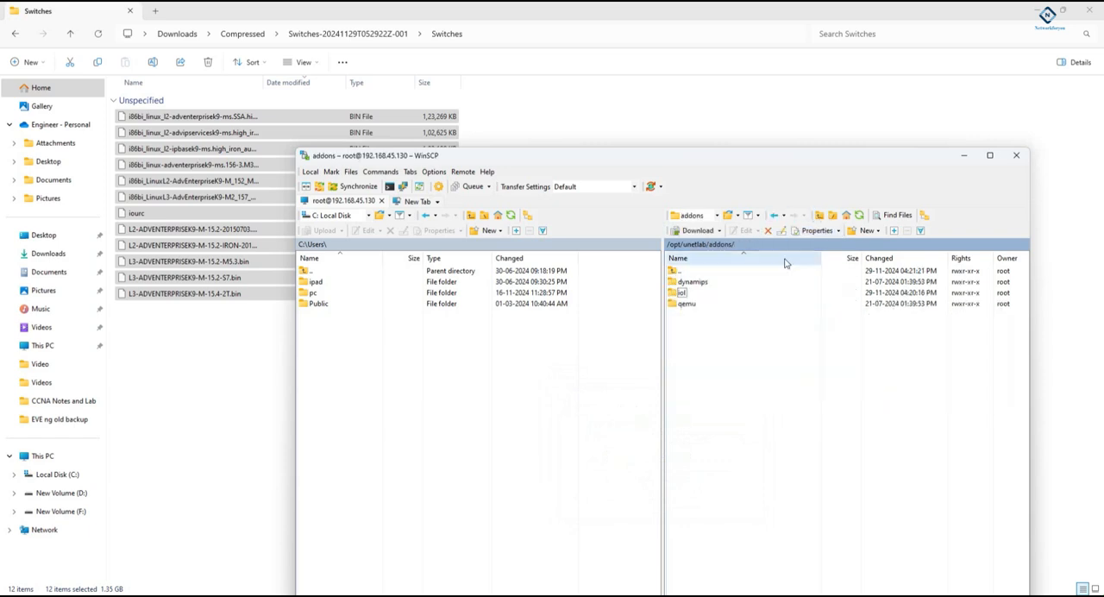
{"action": "double_click", "coordinate": [692, 281]}
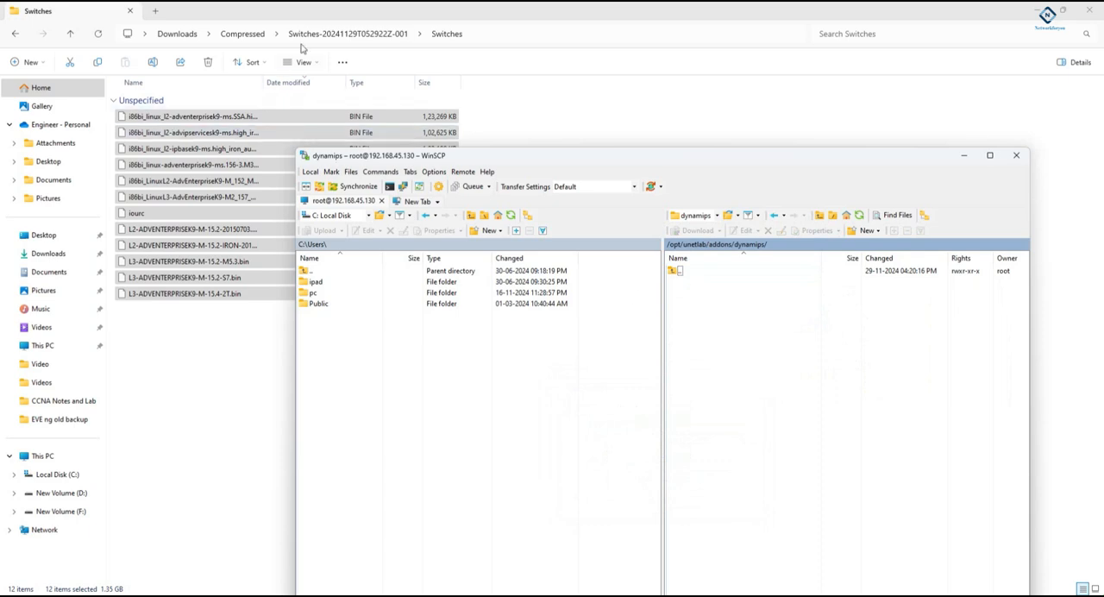
- Switch to File Explorer and extract the Routers-20241129T052918Z-001 archive in Downloads > Compressed
{"action": "left_click", "coordinate": [332, 39]}
{"action": "left_click", "coordinate": [332, 35]}
{"action": "left_click", "coordinate": [246, 34]}
{"action": "left_click", "coordinate": [190, 117]}
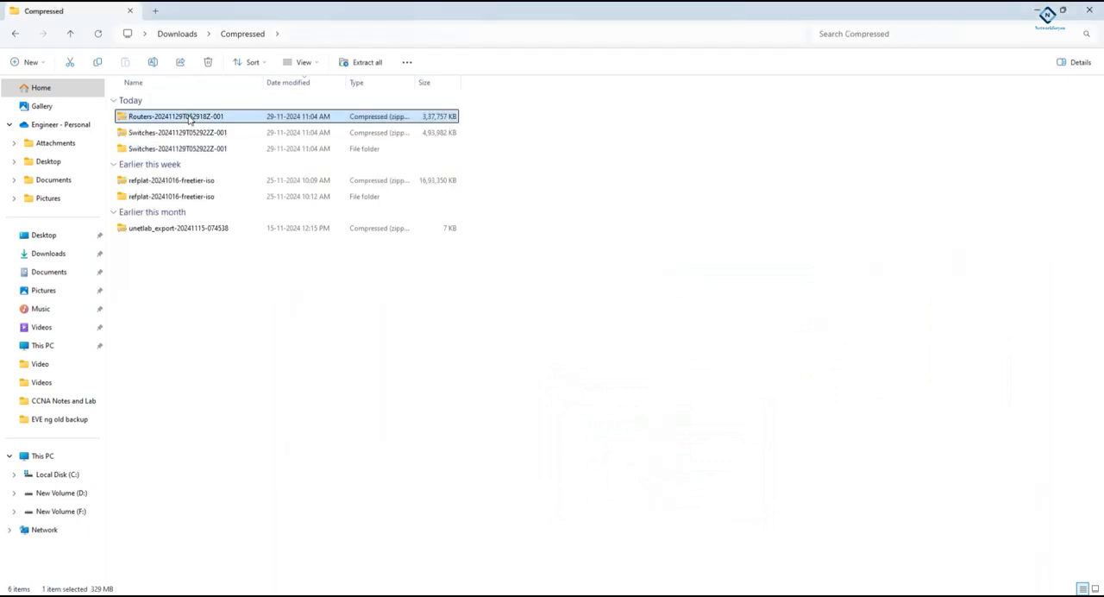
{"action": "right_click", "coordinate": [190, 119]}
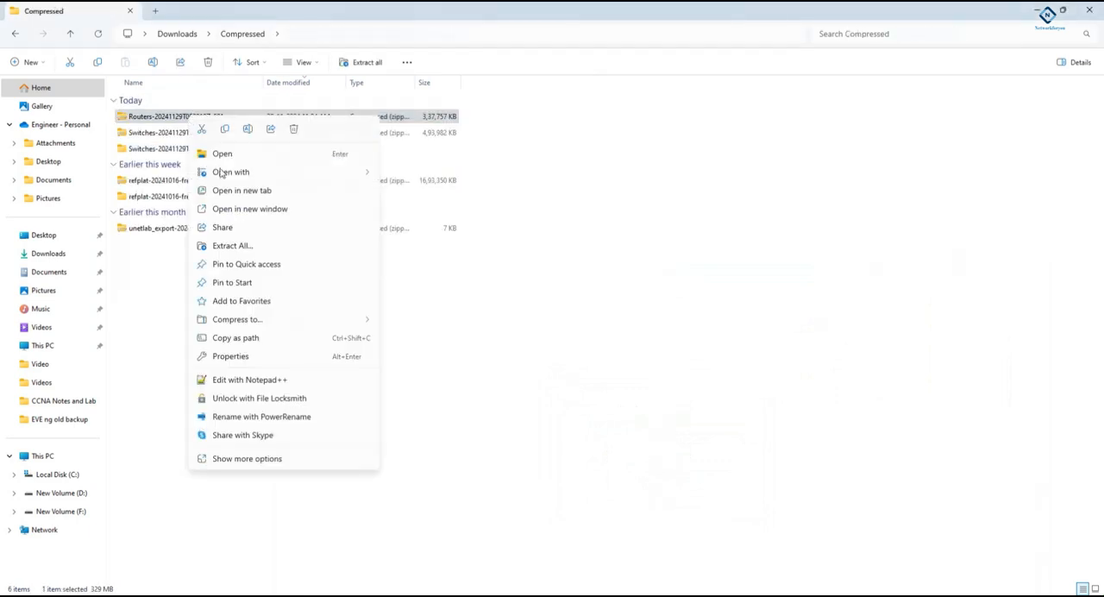
{"action": "left_click", "coordinate": [246, 246]}
{"action": "left_click", "coordinate": [656, 415]}
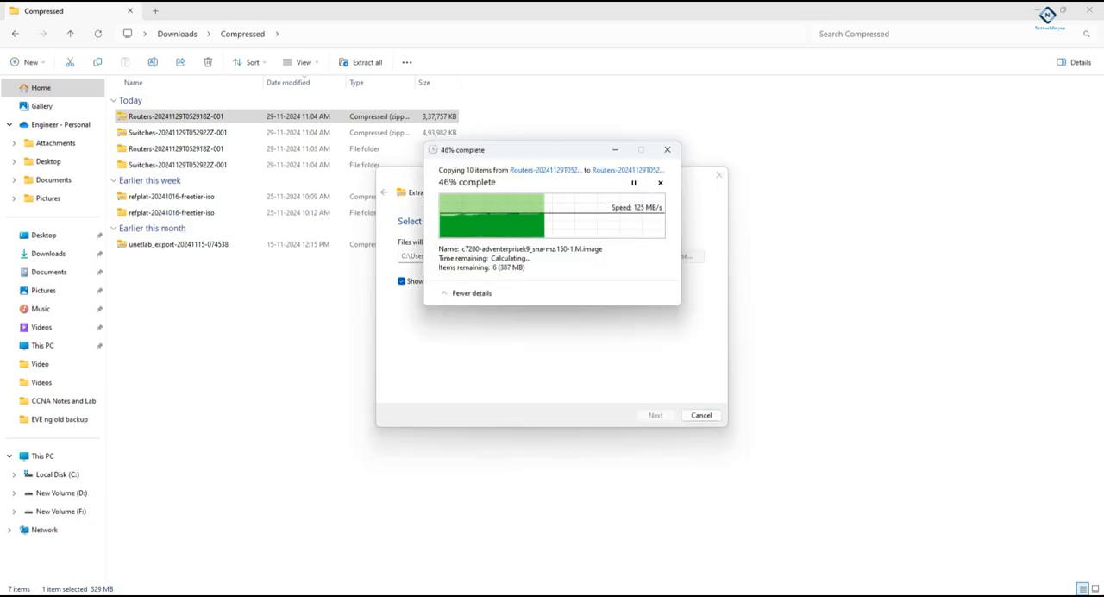
- Select all image files in the extracted Routers folder and upload them through WinSCP to /opt/unetlab/addons/dynamips/
{"action": "left_click", "coordinate": [271, 595]}
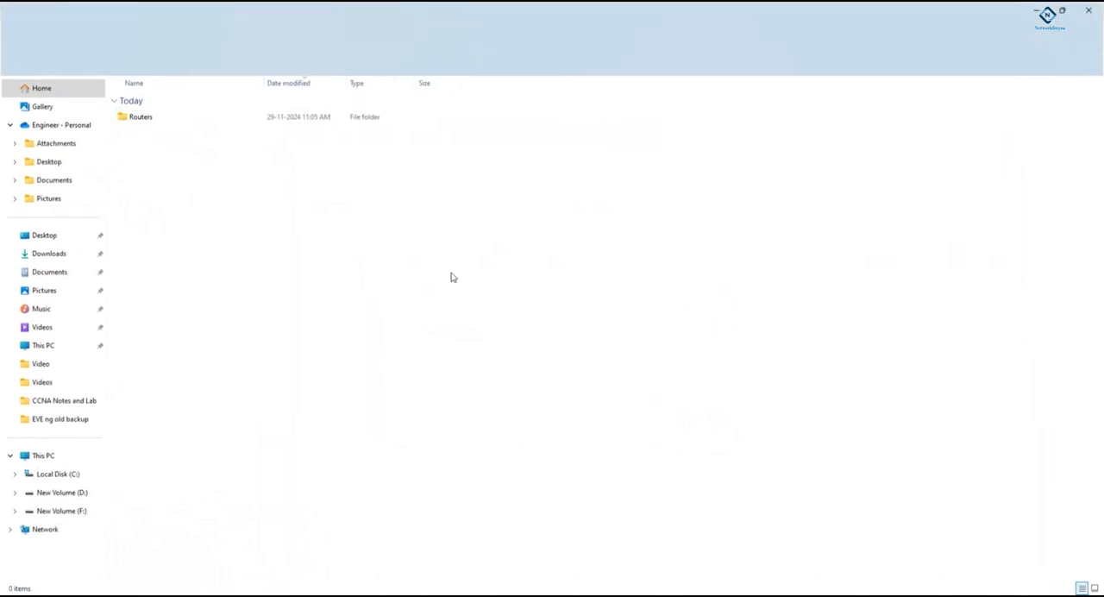
{"action": "left_click", "coordinate": [166, 115]}
{"action": "double_click", "coordinate": [166, 115]}
{"action": "left_click_drag", "start_coordinate": [257, 306], "coordinate": [199, 101]}
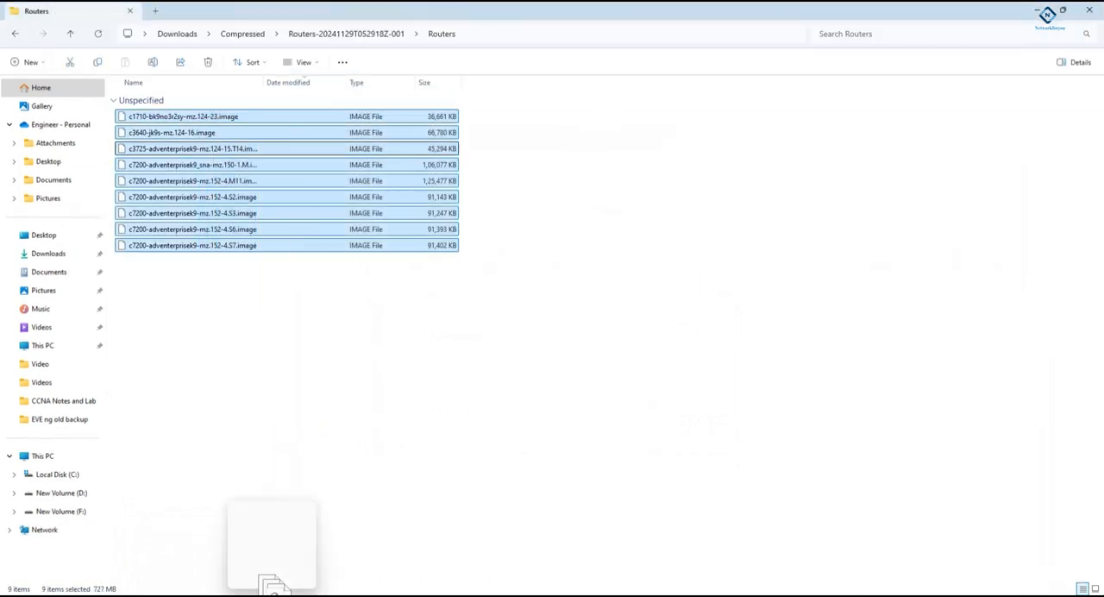
{"action": "left_click", "coordinate": [274, 590]}
{"action": "left_click_drag", "start_coordinate": [840, 438], "coordinate": [838, 438]}
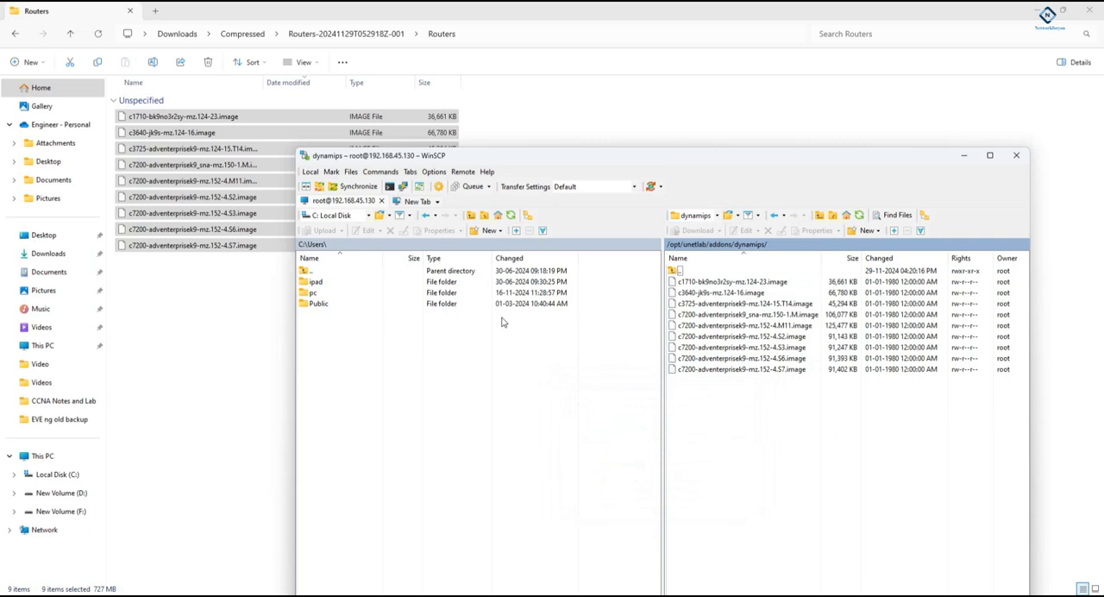
- Minimize WinSCP, switch to the EVEng console in VMware Workstation and rerun /opt/unetlab/wrappers/unl_wrapper -a fixpermissions
{"action": "left_click", "coordinate": [966, 156]}
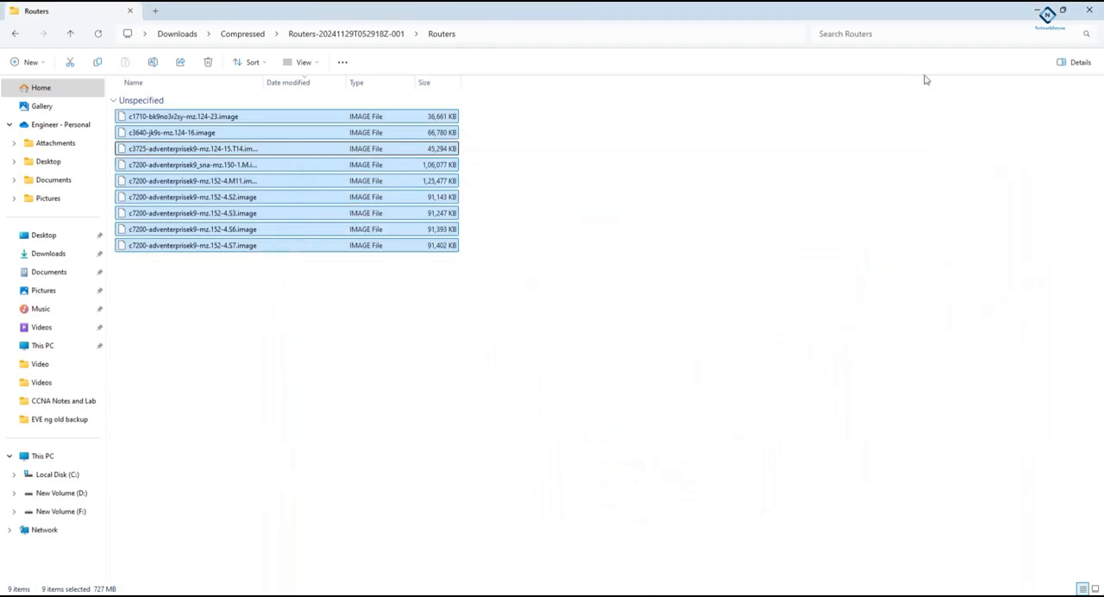
{"action": "mouse_move", "coordinate": [195, 595]}
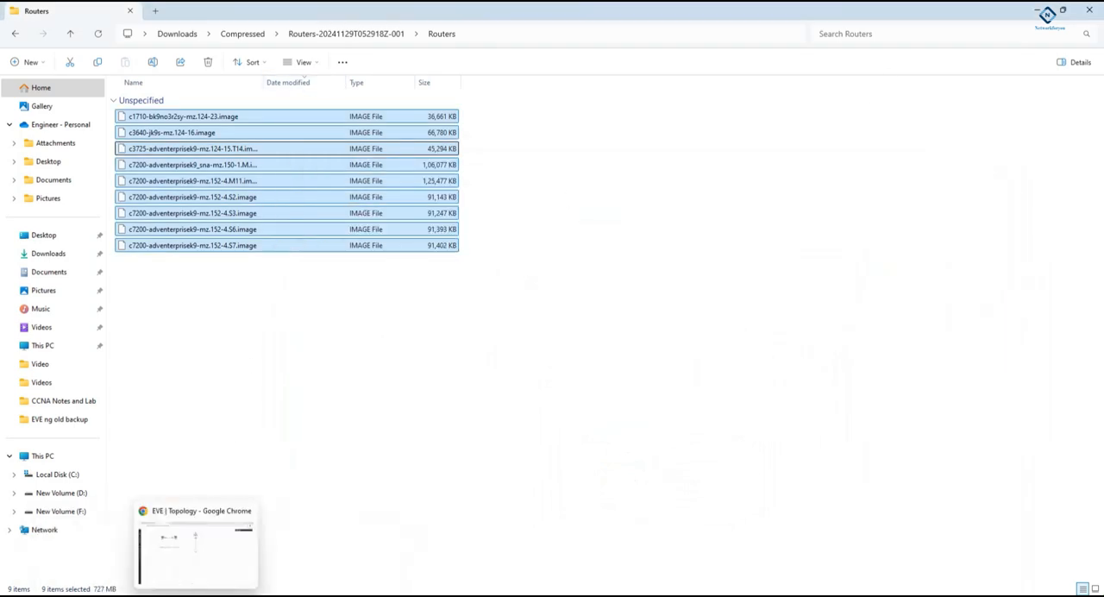
{"action": "left_click", "coordinate": [246, 596]}
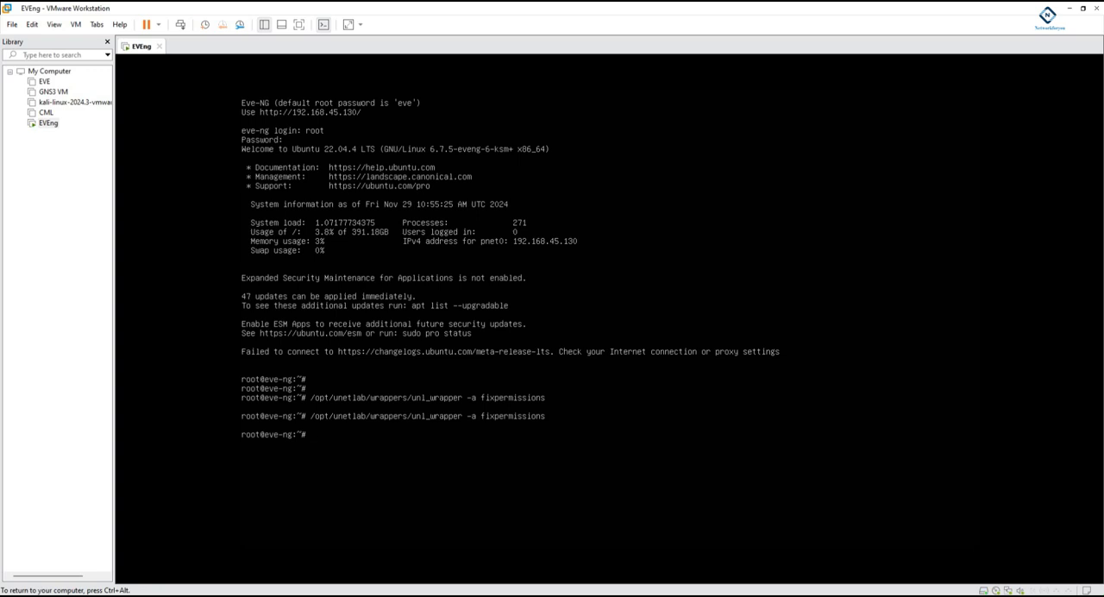
{"action": "key", "text": "Up"}
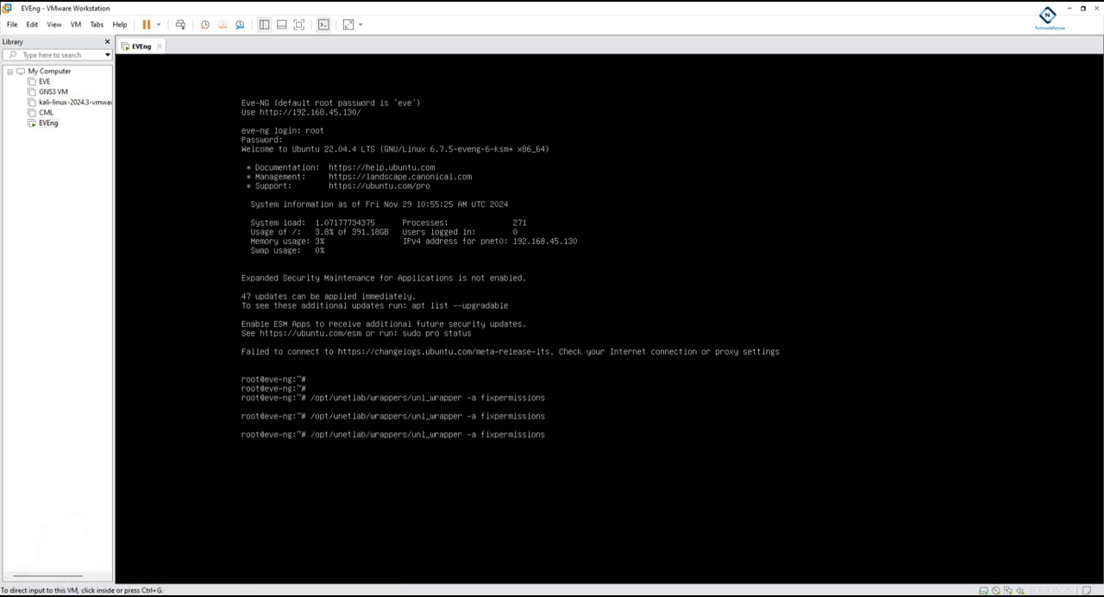
- Switch to the EVE topology in Chrome, reload it, check the PaloAlto console through ultravnc_wrapper, and minimize the console
{"action": "left_click", "coordinate": [196, 596]}
{"action": "left_click", "coordinate": [54, 38]}
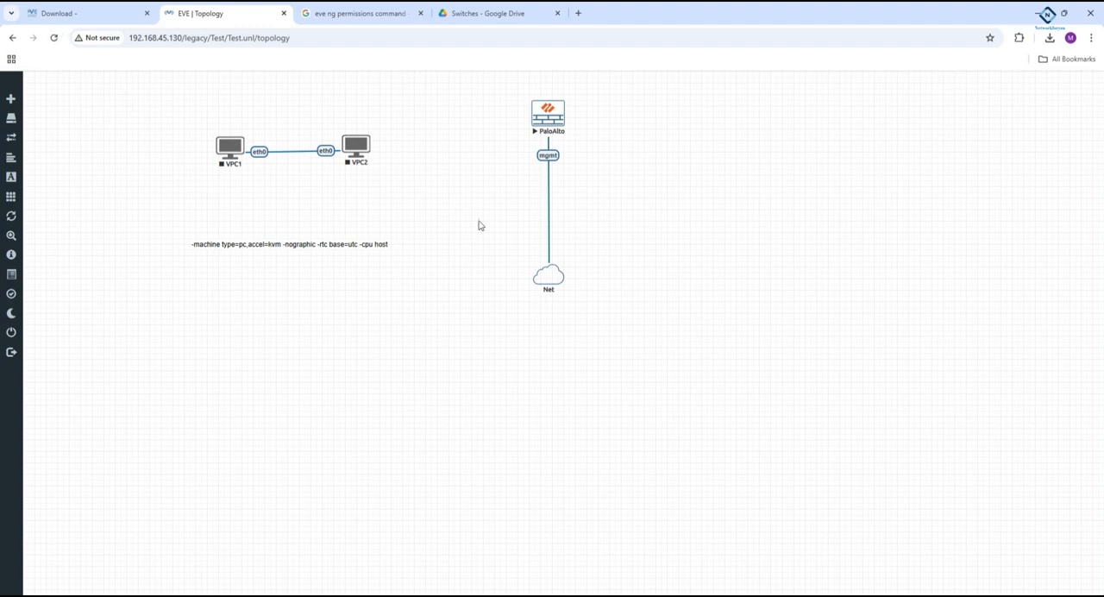
{"action": "mouse_move", "coordinate": [271, 595]}
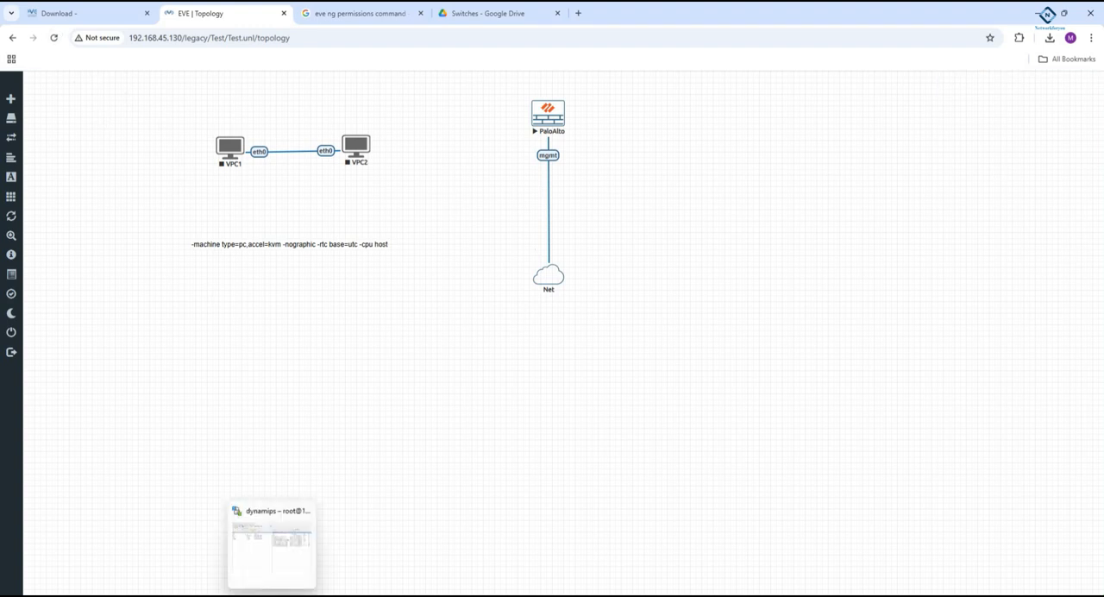
{"action": "left_click", "coordinate": [547, 112]}
{"action": "left_click", "coordinate": [459, 133]}
{"action": "left_click", "coordinate": [548, 121]}
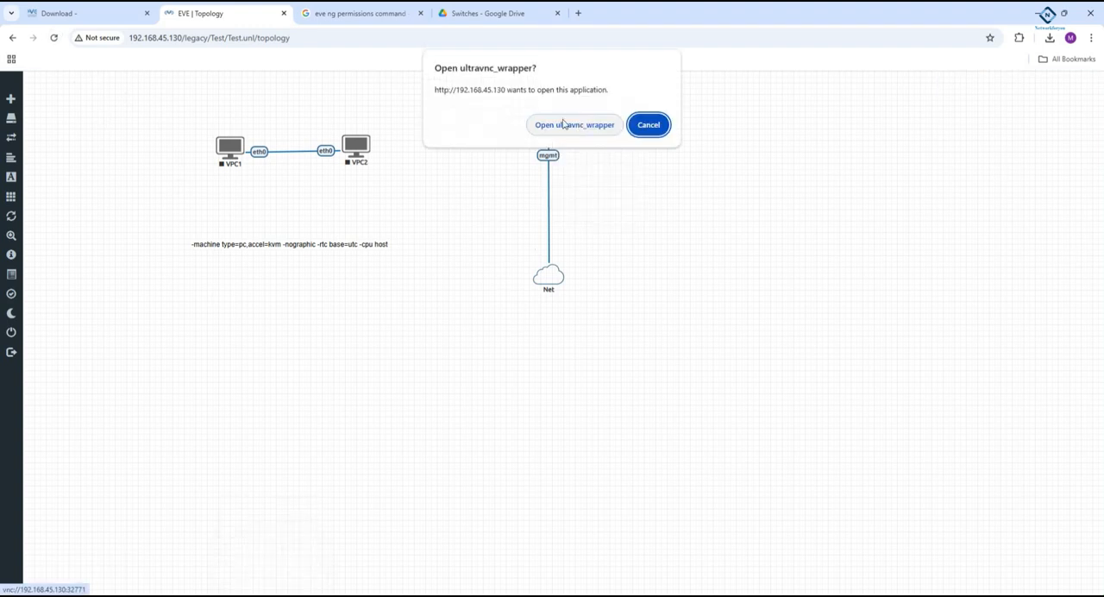
{"action": "left_click", "coordinate": [575, 124]}
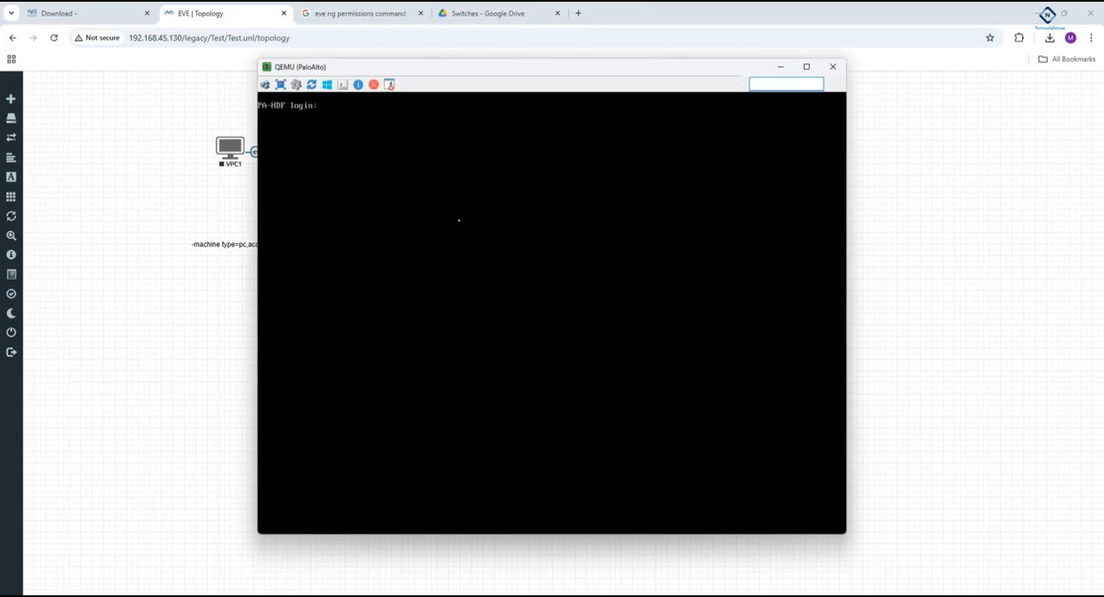
{"action": "left_click", "coordinate": [775, 68]}
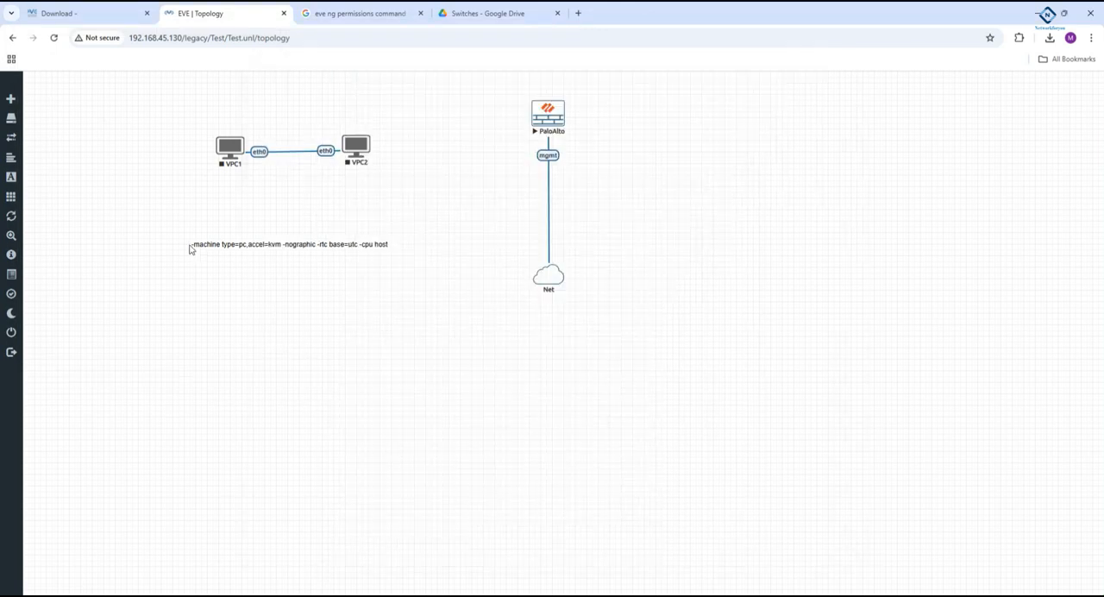
- Start adding a node to the right of PaloAlto with the Cisco IOS 7206VXR (Dynamips) template
{"action": "right_click", "coordinate": [721, 167]}
{"action": "left_click", "coordinate": [742, 182]}
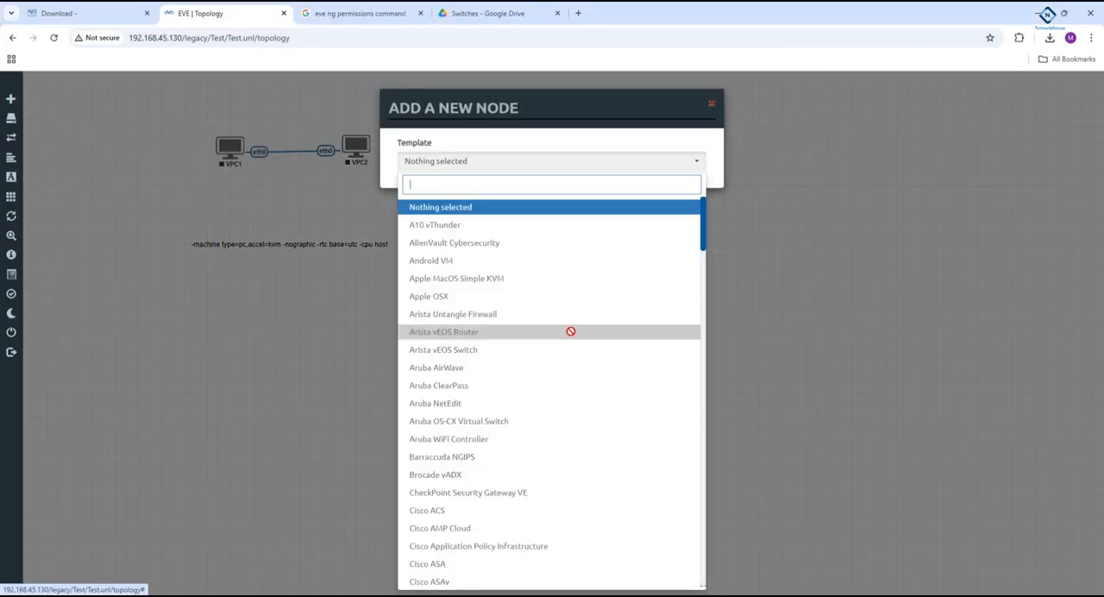
{"action": "scroll", "coordinate": [570, 331], "scroll_direction": "down", "scroll_amount": 3}
{"action": "scroll", "coordinate": [570, 331], "scroll_direction": "down", "scroll_amount": 5}
{"action": "left_click", "coordinate": [513, 324]}
- Name the router node R1, save it, and place it level with PaloAlto on the topology
{"action": "left_click_drag", "start_coordinate": [425, 257], "coordinate": [345, 262]}
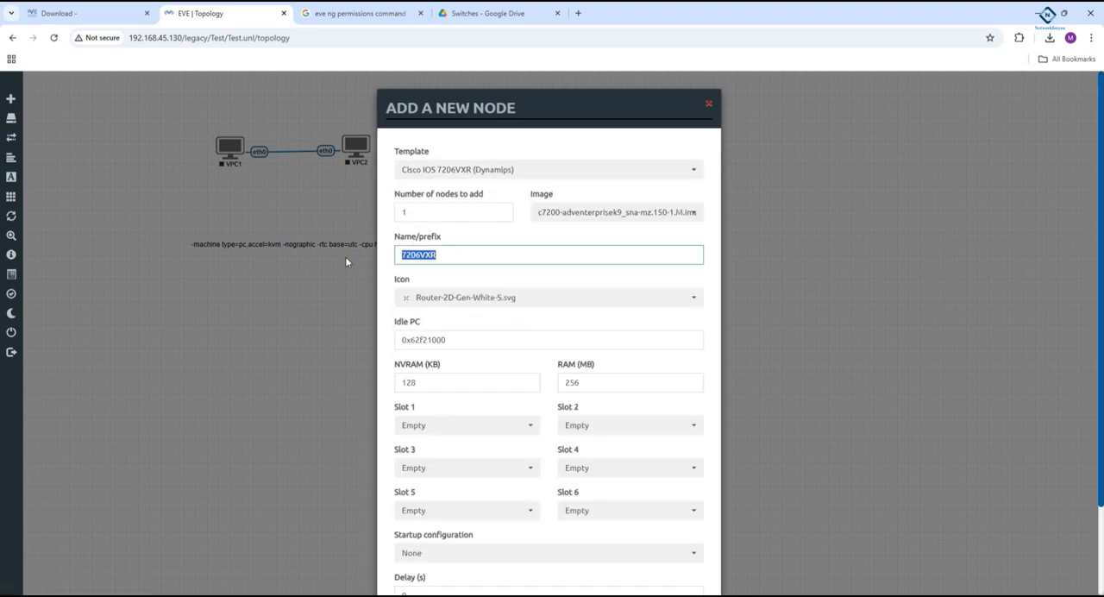
{"action": "type", "text": "R1"}
{"action": "scroll", "coordinate": [419, 292], "scroll_direction": "down", "scroll_amount": 1}
{"action": "scroll", "coordinate": [419, 291], "scroll_direction": "down", "scroll_amount": 1}
{"action": "left_click", "coordinate": [434, 318]}
{"action": "left_click", "coordinate": [443, 361]}
{"action": "left_click", "coordinate": [491, 559]}
{"action": "left_click_drag", "start_coordinate": [744, 183], "coordinate": [759, 115]}
- Start adding another node below R1 with the Cisco IOL template
{"action": "right_click", "coordinate": [769, 200]}
{"action": "left_click", "coordinate": [799, 223]}
{"action": "scroll", "coordinate": [548, 295], "scroll_direction": "down", "scroll_amount": 5}
{"action": "scroll", "coordinate": [543, 297], "scroll_direction": "down", "scroll_amount": 5}
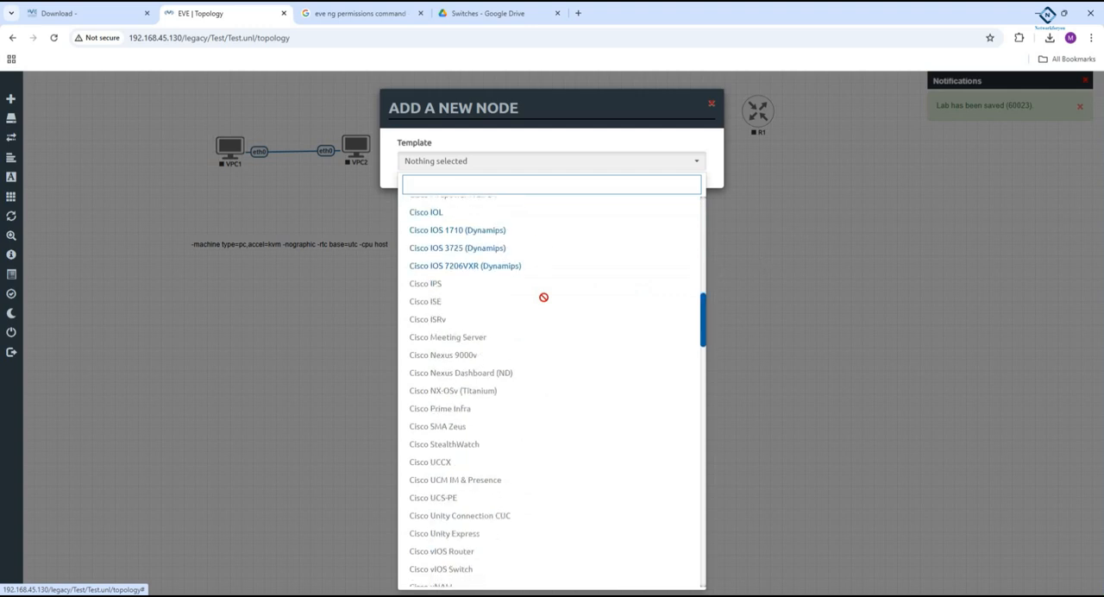
{"action": "scroll", "coordinate": [542, 285], "scroll_direction": "up", "scroll_amount": 1}
{"action": "left_click", "coordinate": [508, 270]}
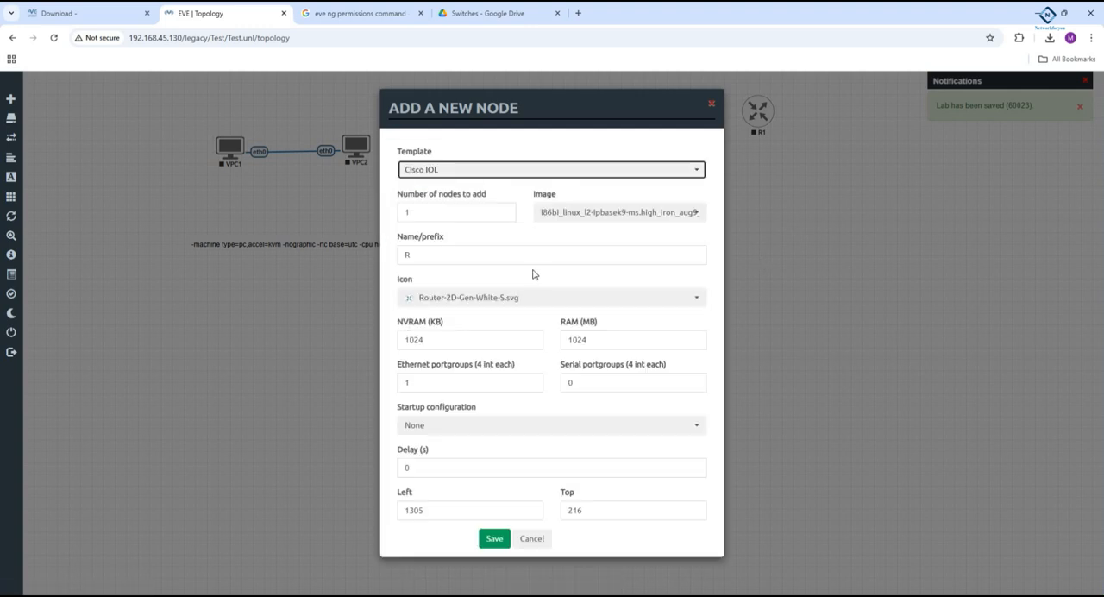
- Name the Cisco IOL node SW1, set its icon to Switch-2D-L2-Generic-S.svg, and save it
{"action": "left_click_drag", "start_coordinate": [423, 257], "coordinate": [389, 256]}
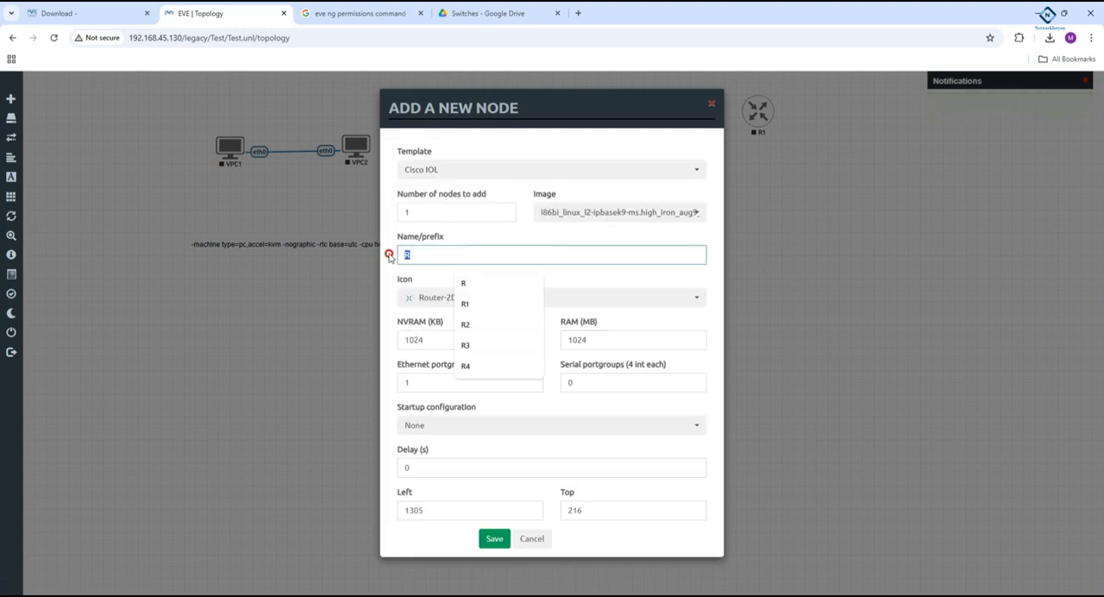
{"action": "type", "text": "1"}
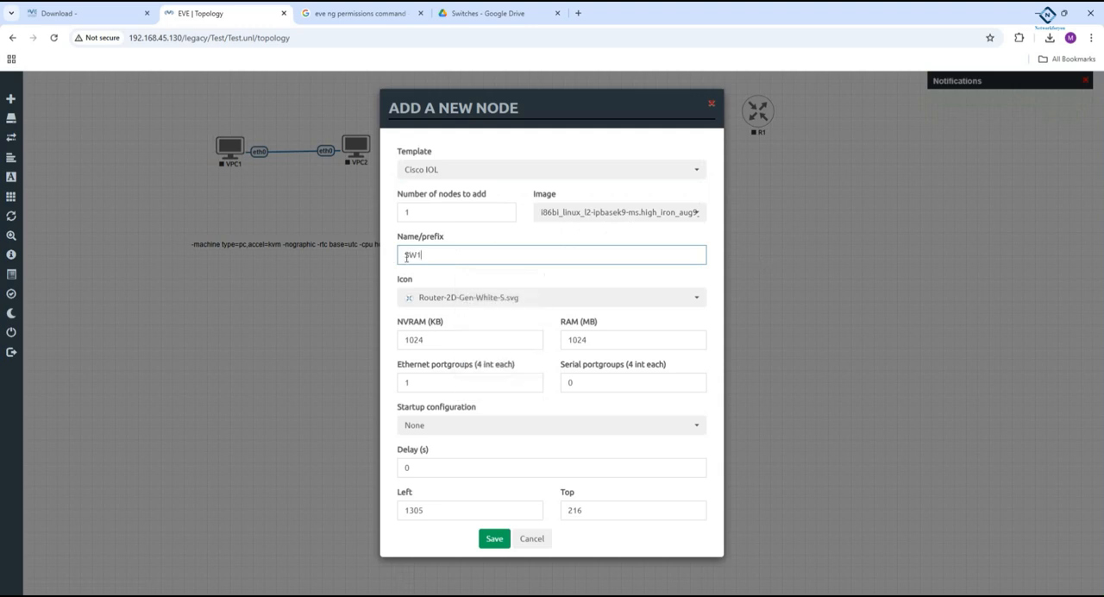
{"action": "left_click", "coordinate": [461, 297]}
{"action": "scroll", "coordinate": [463, 344], "scroll_direction": "down", "scroll_amount": 1}
{"action": "scroll", "coordinate": [463, 343], "scroll_direction": "down", "scroll_amount": 5}
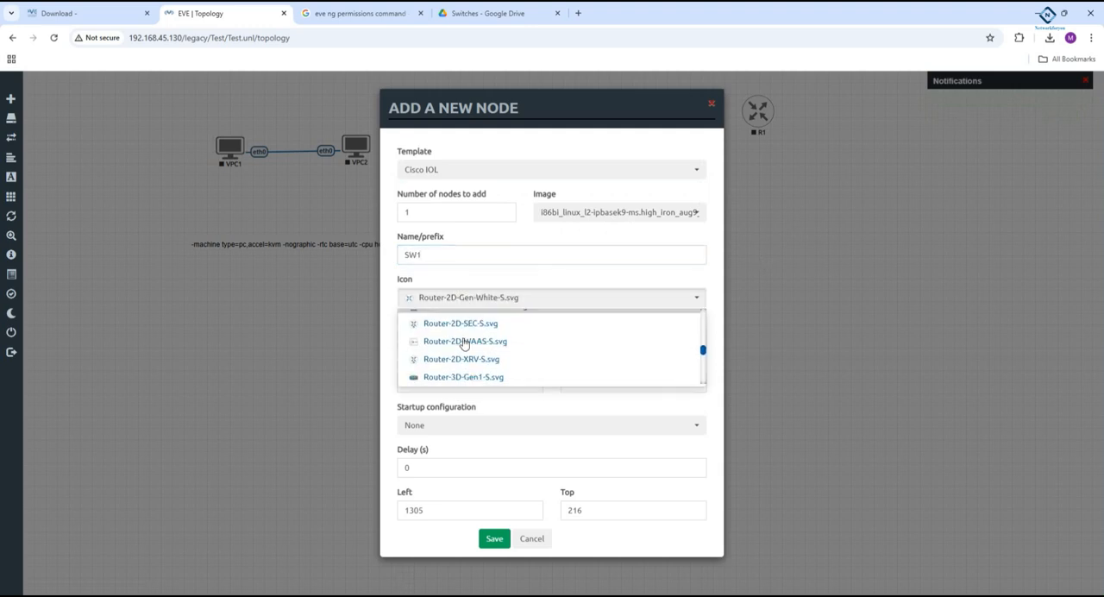
{"action": "scroll", "coordinate": [463, 343], "scroll_direction": "down", "scroll_amount": 5}
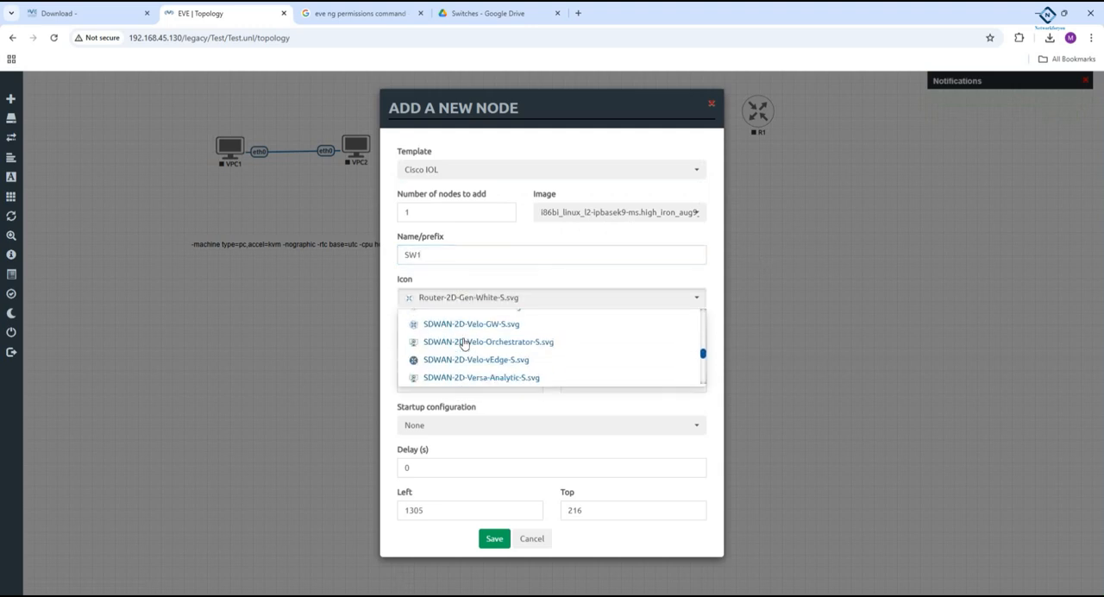
{"action": "scroll", "coordinate": [463, 343], "scroll_direction": "down", "scroll_amount": 5}
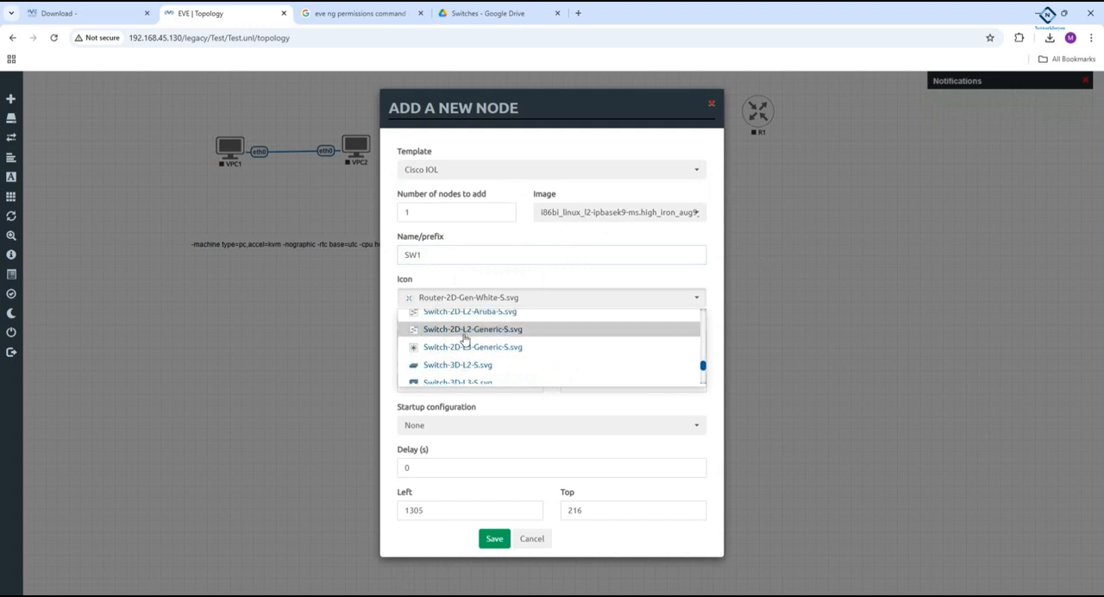
{"action": "left_click", "coordinate": [470, 329]}
{"action": "left_click", "coordinate": [492, 538]}
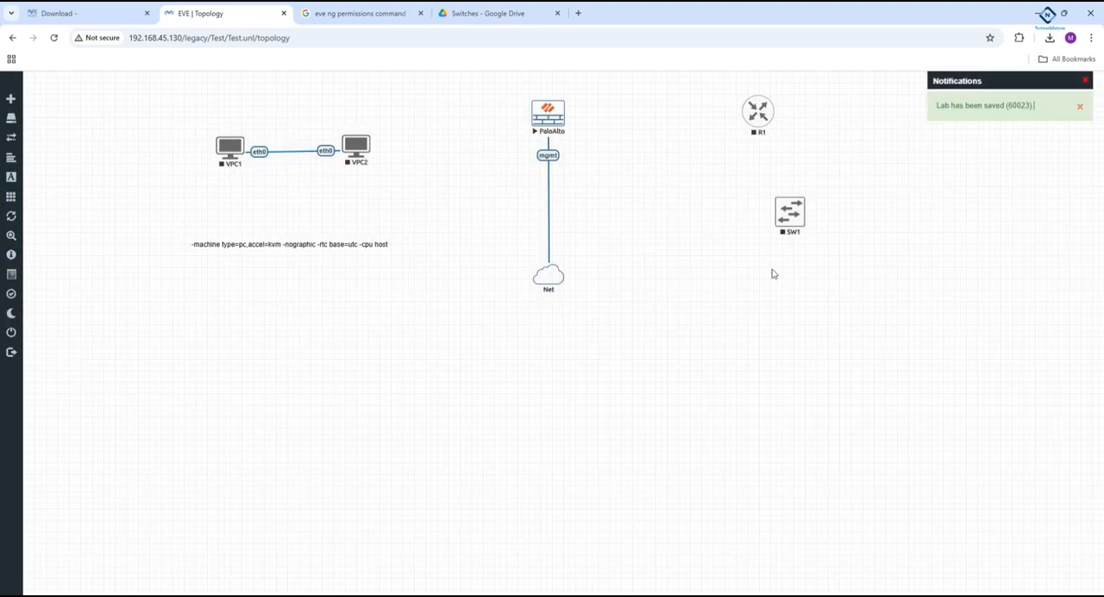
- Connect SW1's e0/0 interface to R1's fa0/0 interface and start SW1
{"action": "left_click_drag", "start_coordinate": [790, 214], "coordinate": [758, 110]}
{"action": "left_click", "coordinate": [575, 392]}
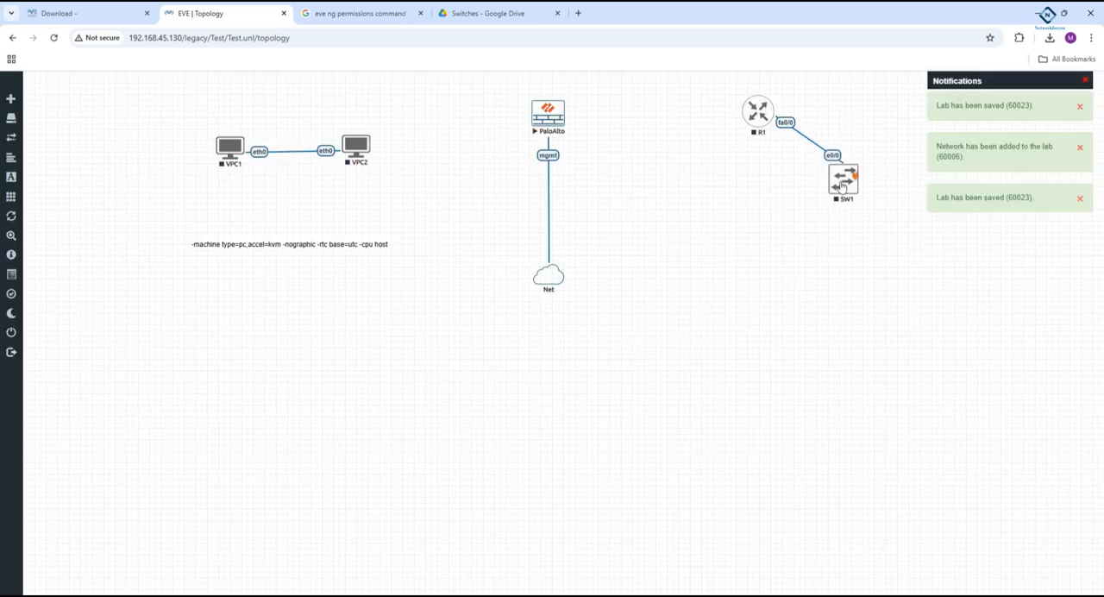
{"action": "right_click", "coordinate": [842, 185]}
{"action": "left_click", "coordinate": [863, 203]}
{"action": "right_click", "coordinate": [841, 186]}
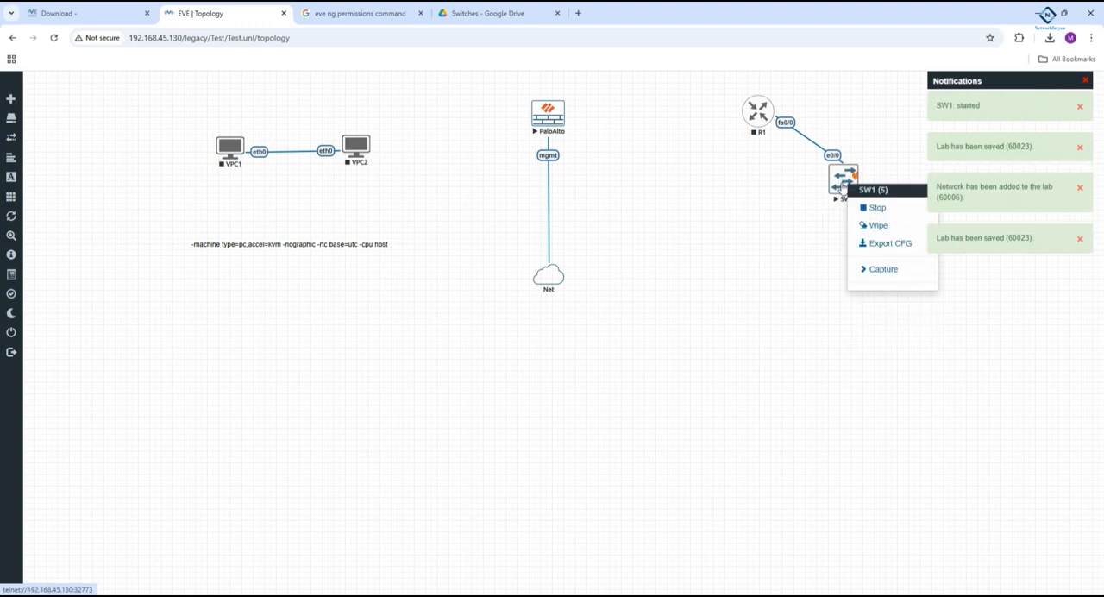
{"action": "left_click", "coordinate": [731, 319]}
- Open SW1's console in SecureCRT and move its window clear of R1 and SW1 to watch the boot output
{"action": "left_click", "coordinate": [844, 180]}
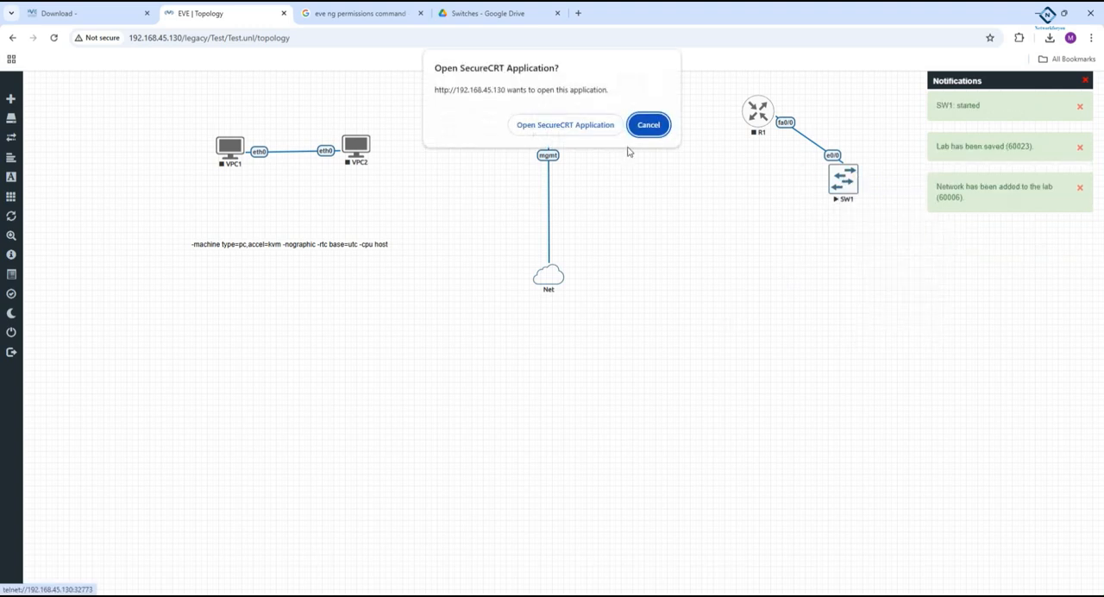
{"action": "left_click", "coordinate": [548, 121]}
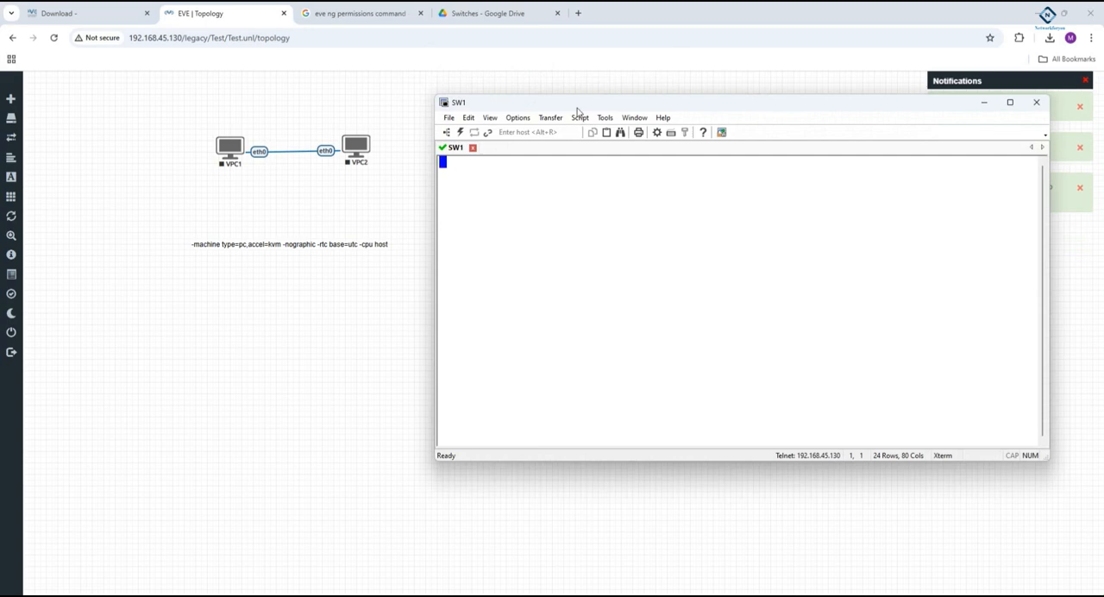
{"action": "left_click_drag", "start_coordinate": [581, 104], "coordinate": [204, 183]}
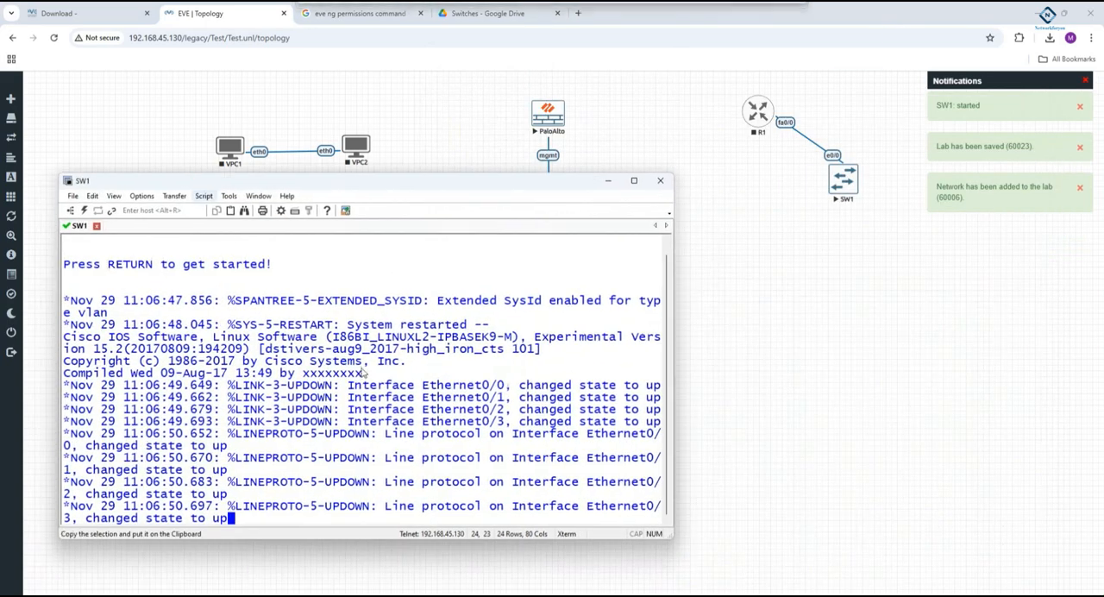
- Start the R1 router node
{"action": "right_click", "coordinate": [752, 131]}
{"action": "left_click", "coordinate": [780, 149]}
{"action": "right_click", "coordinate": [750, 116]}
{"action": "left_click", "coordinate": [722, 138]}
{"action": "right_click", "coordinate": [762, 127]}
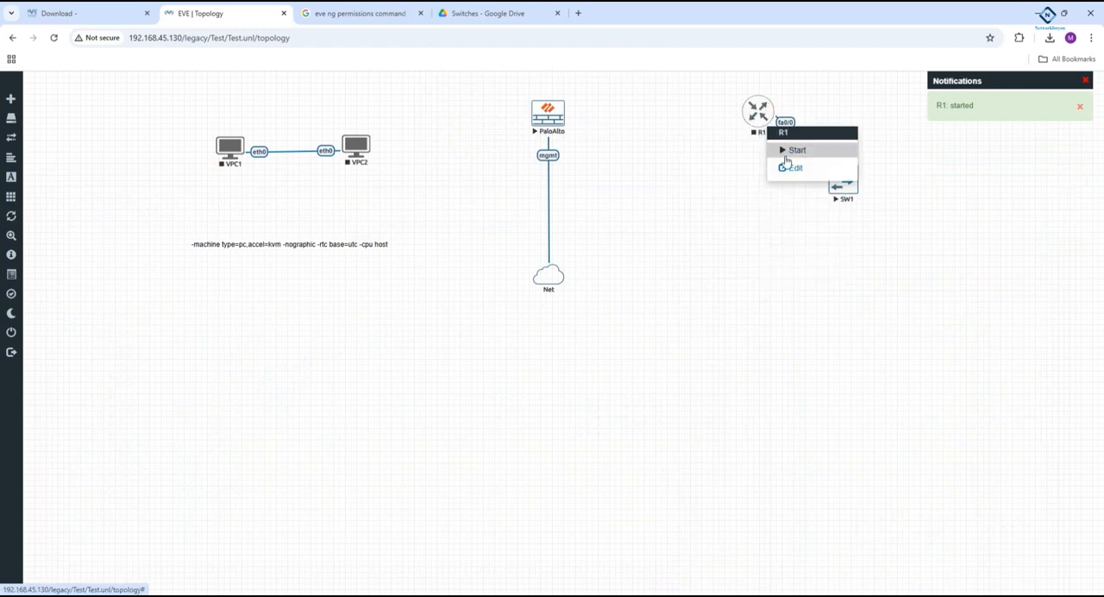
{"action": "left_click", "coordinate": [893, 192]}
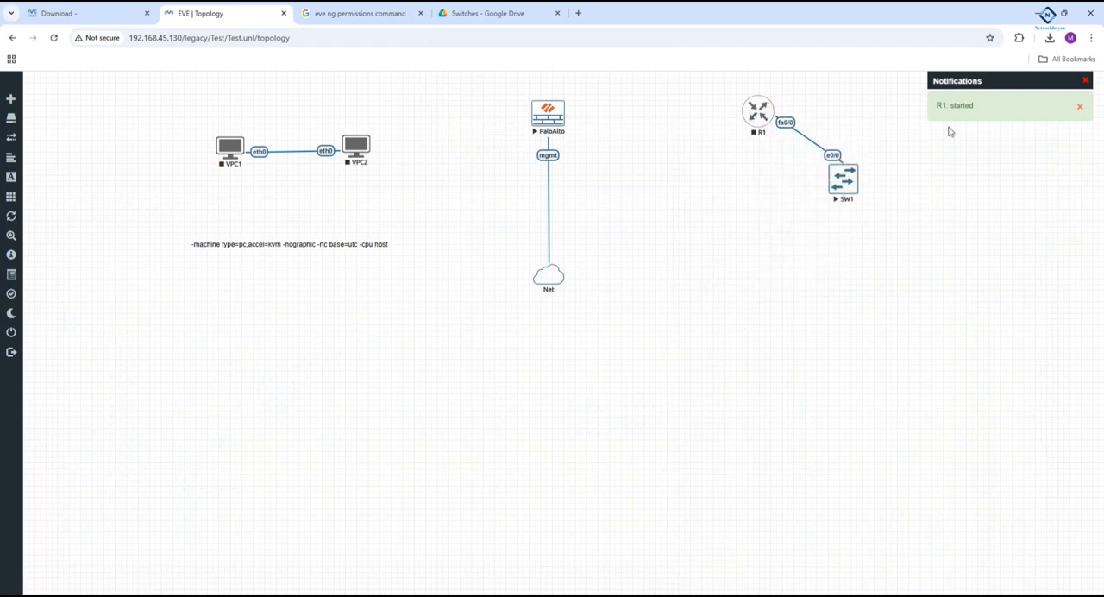
- Open R1's console in SecureCRT and move its window clear of R1 in the topology
{"action": "left_click", "coordinate": [764, 119]}
{"action": "left_click", "coordinate": [585, 128]}
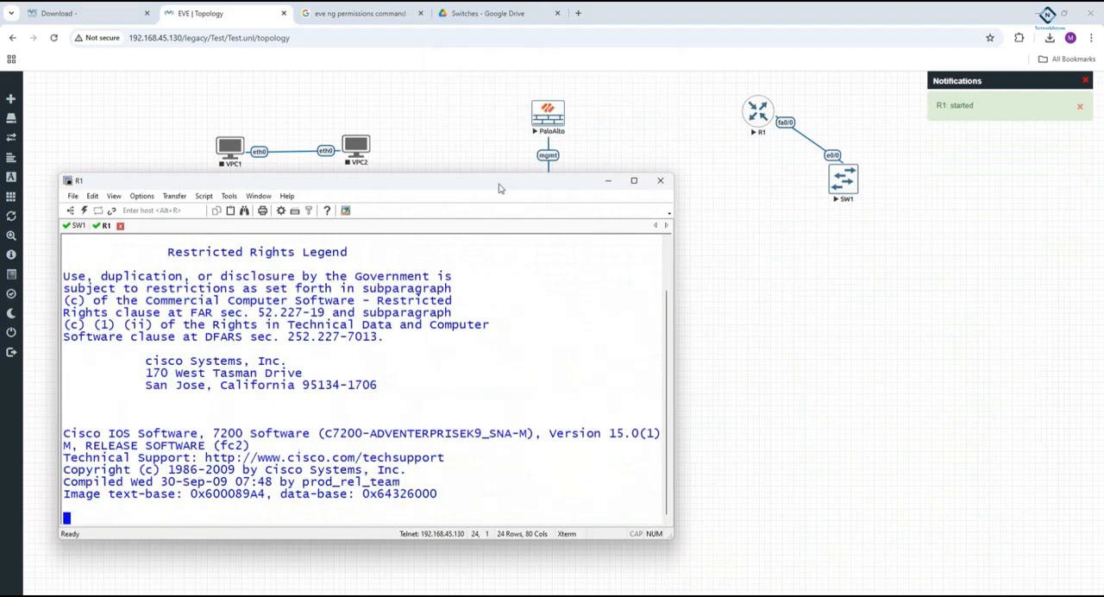
{"action": "left_click_drag", "start_coordinate": [502, 190], "coordinate": [823, 197]}
- Switch to SW1's console session and bring up its command prompt
{"action": "left_click", "coordinate": [388, 235]}
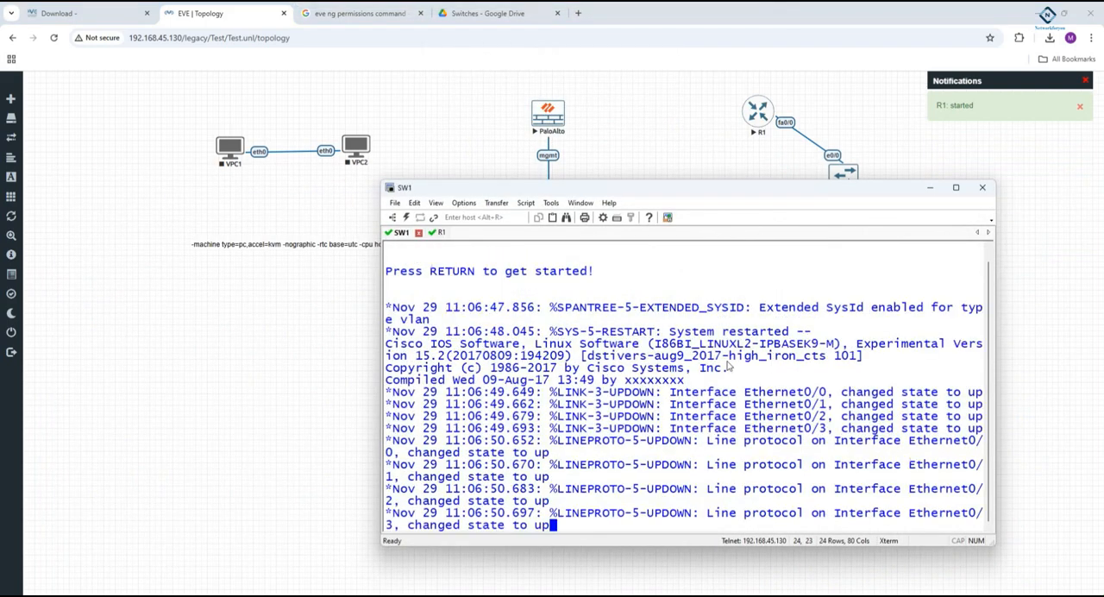
{"action": "key", "text": "Return"}
{"action": "key", "text": "Return"}
{"action": "key", "text": "Return"}
{"action": "key", "text": "Return"}
- Enter privileged and global configuration mode on the switch and set its hostname to SW1
{"action": "key", "text": "Return"}
{"action": "key", "text": "Return"}
{"action": "key", "text": "Return"}
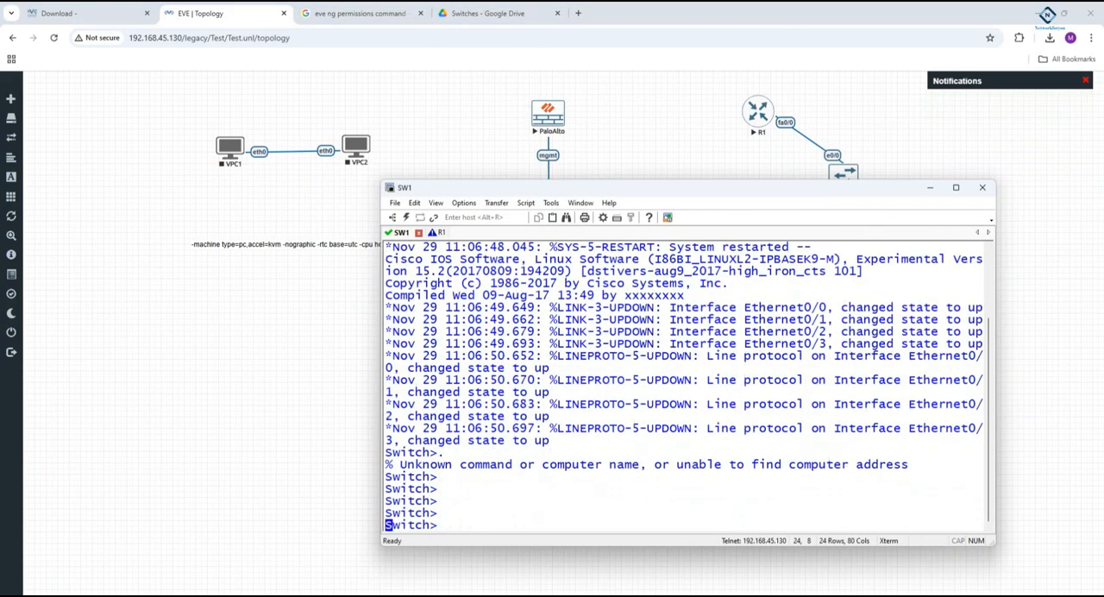
{"action": "type", "text": "en"}
{"action": "key", "text": "Return"}
{"action": "type", "text": "config t"}
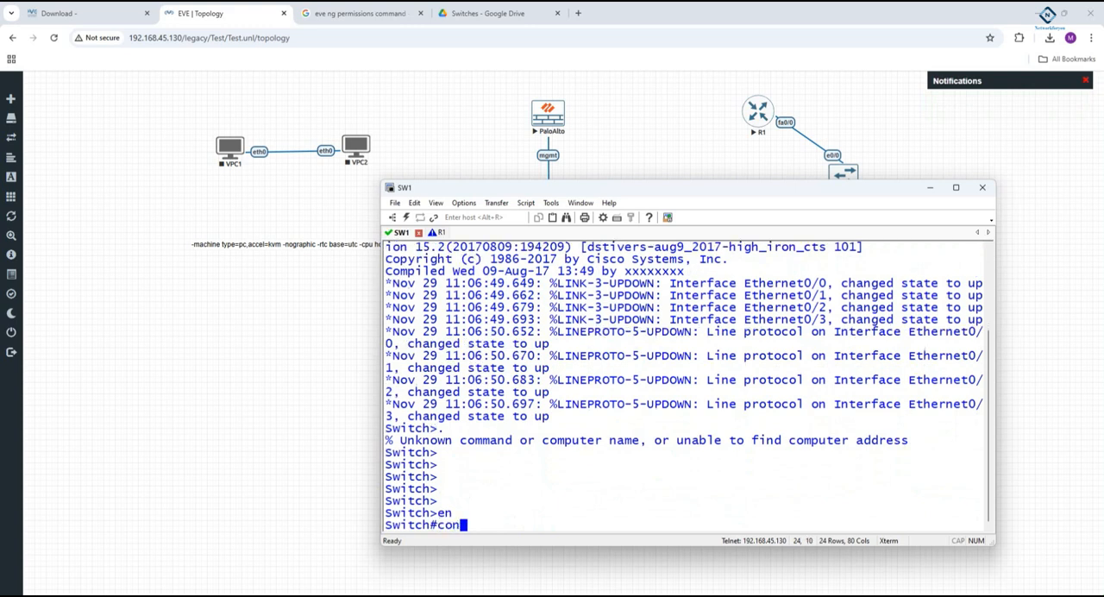
{"action": "key", "text": "Return"}
{"action": "type", "text": "host"}
{"action": "key", "text": "Tab"}
{"action": "type", "text": "SW1"}
- Create VLANs 10 and 20 on SW1 and leave VLAN configuration mode
{"action": "key", "text": "Return"}
{"action": "key", "text": "Return"}
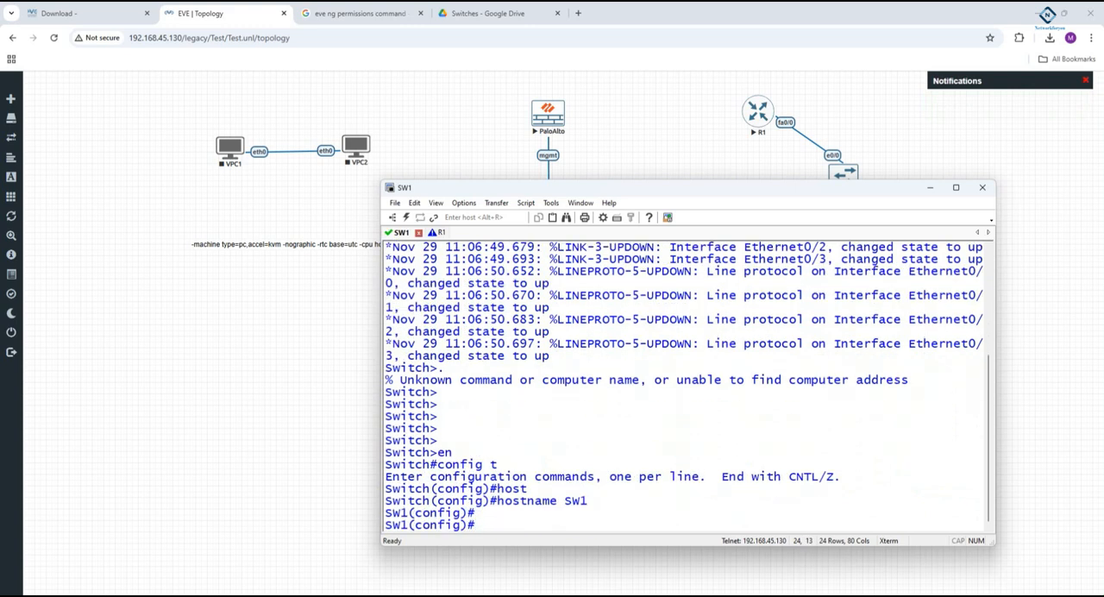
{"action": "type", "text": "vlan 10"}
{"action": "key", "text": "Return"}
{"action": "type", "text": "vlan 20"}
{"action": "key", "text": "Return"}
{"action": "key", "text": "Return"}
{"action": "key", "text": "Return"}
{"action": "type", "text": "exit"}
- Leave global configuration mode on SW1 and display its spanning-tree status
{"action": "key", "text": "Return"}
{"action": "key", "text": "Return"}
{"action": "key", "text": "Return"}
{"action": "type", "text": "exit"}
{"action": "key", "text": "Return"}
{"action": "key", "text": "Return"}
{"action": "type", "text": "sh sp"}
{"action": "key", "text": "Tab"}
{"action": "key", "text": "Return"}
{"action": "key", "text": "Return"}
{"action": "key", "text": "Return"}
{"action": "key", "text": "Return"}
{"action": "key", "text": "Return"}
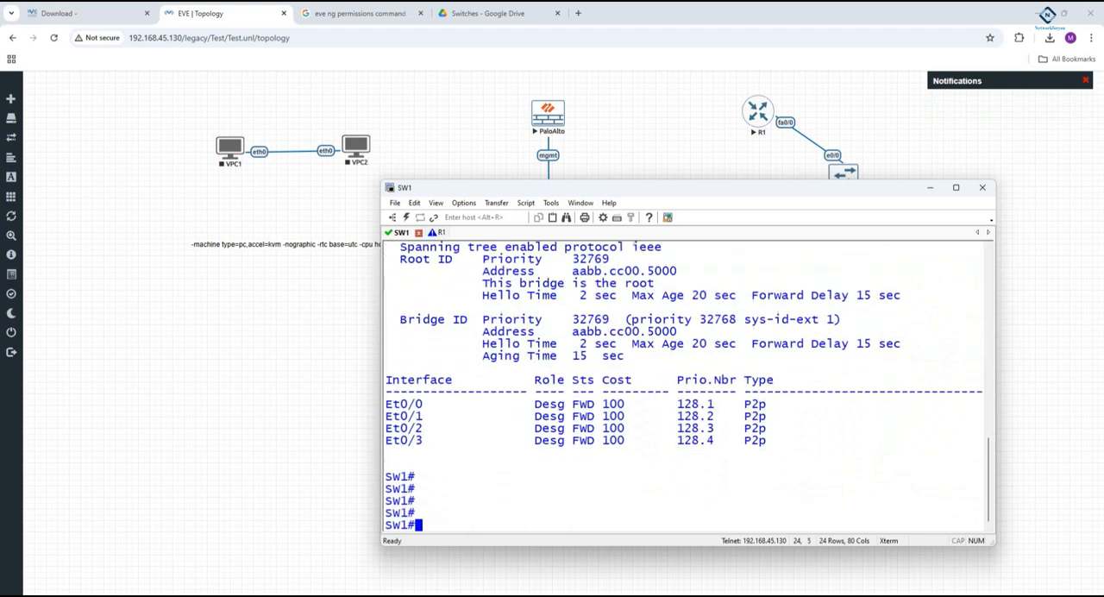
- Switch to R1's console session and decline the initial configuration dialog with no
{"action": "left_click", "coordinate": [436, 233]}
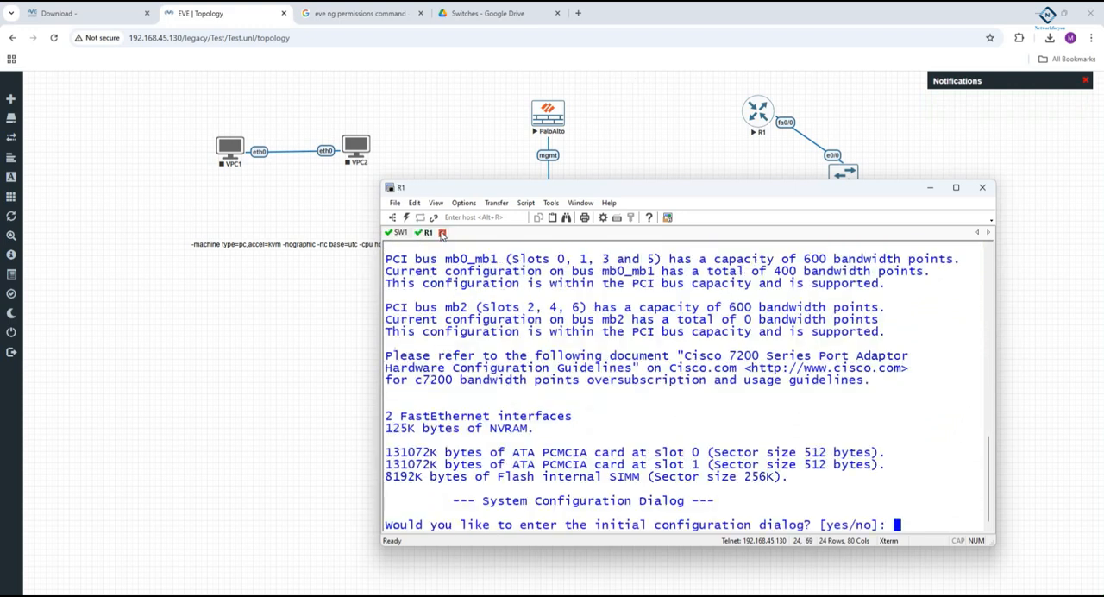
{"action": "type", "text": "no"}
{"action": "key", "text": "Return"}
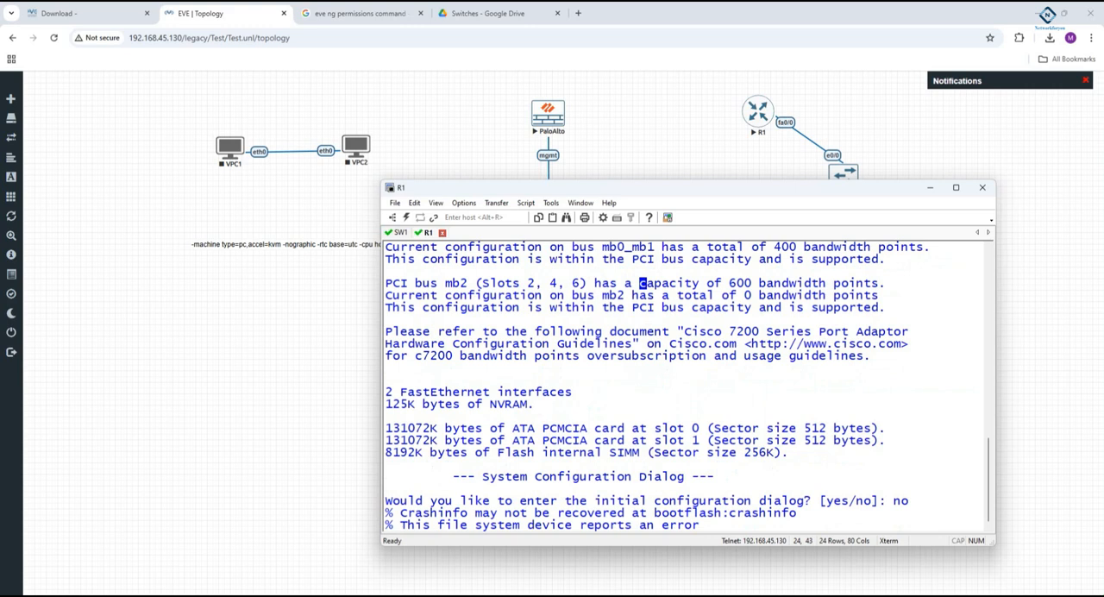
- Switch to the PaloAlto QEMU console, log in as admin with the account password, and set and confirm a new admin password
{"action": "key", "text": "alt+Tab"}
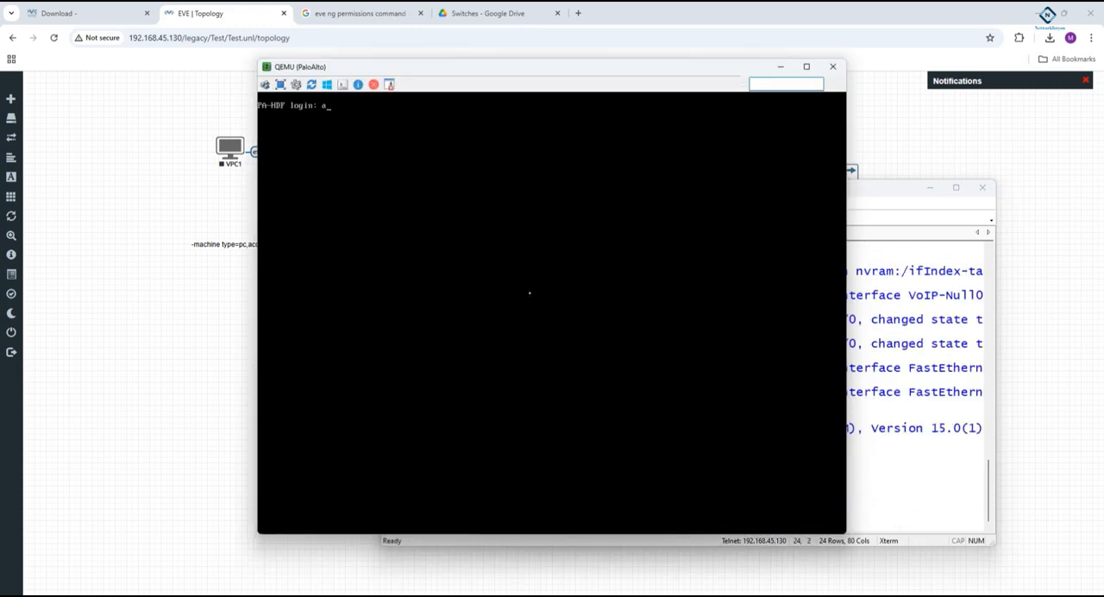
{"action": "type", "text": "admin"}
{"action": "key", "text": "Return"}
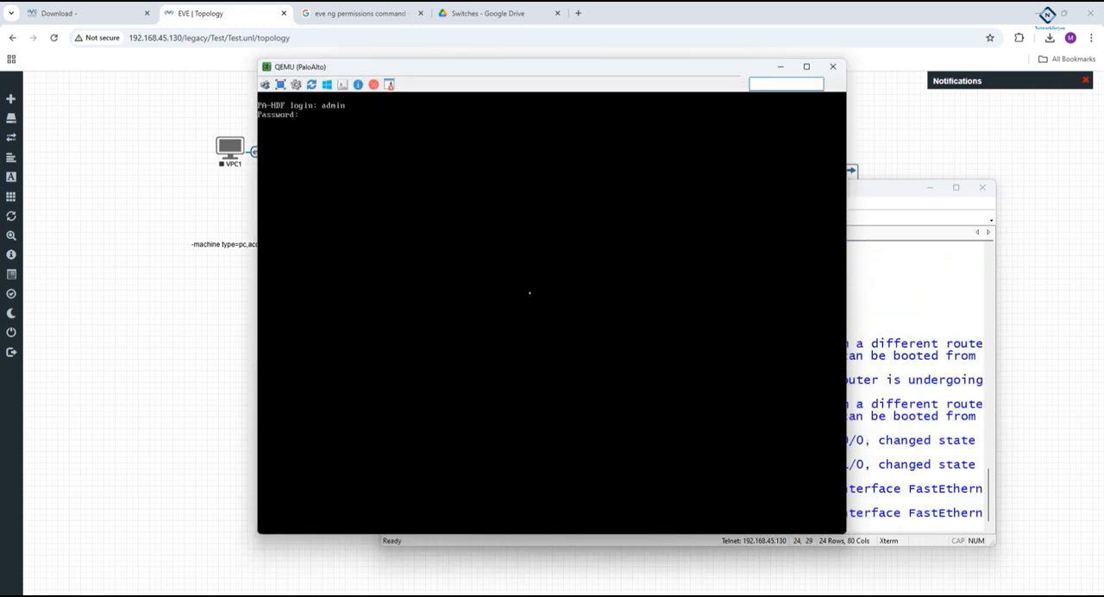
{"action": "key", "text": "Return"}
{"action": "key", "text": "Return"}
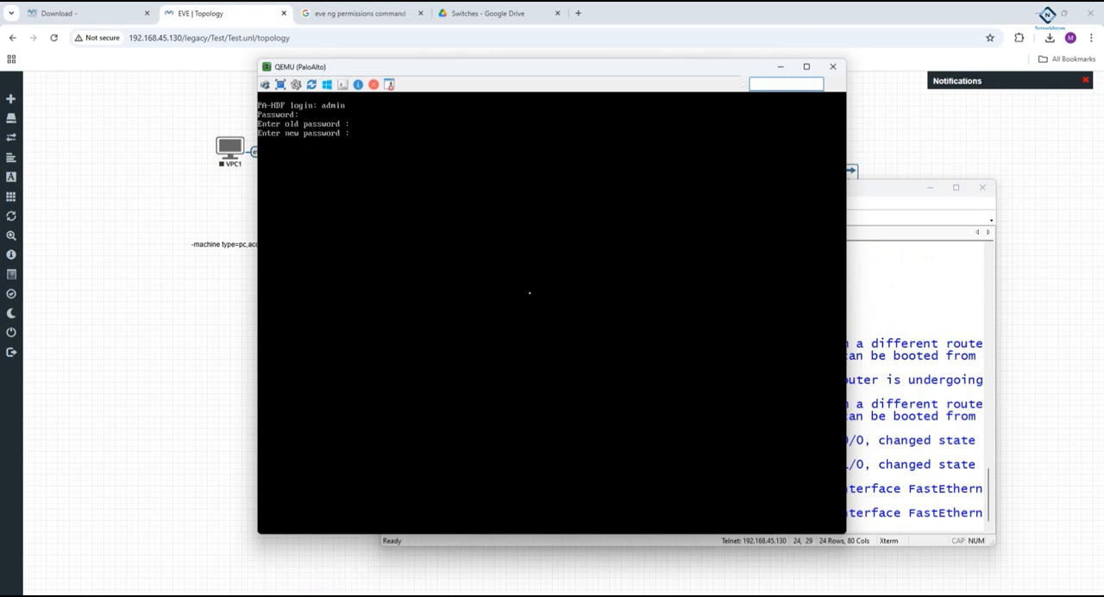
{"action": "key", "text": "Return"}
{"action": "key", "text": "Return"}
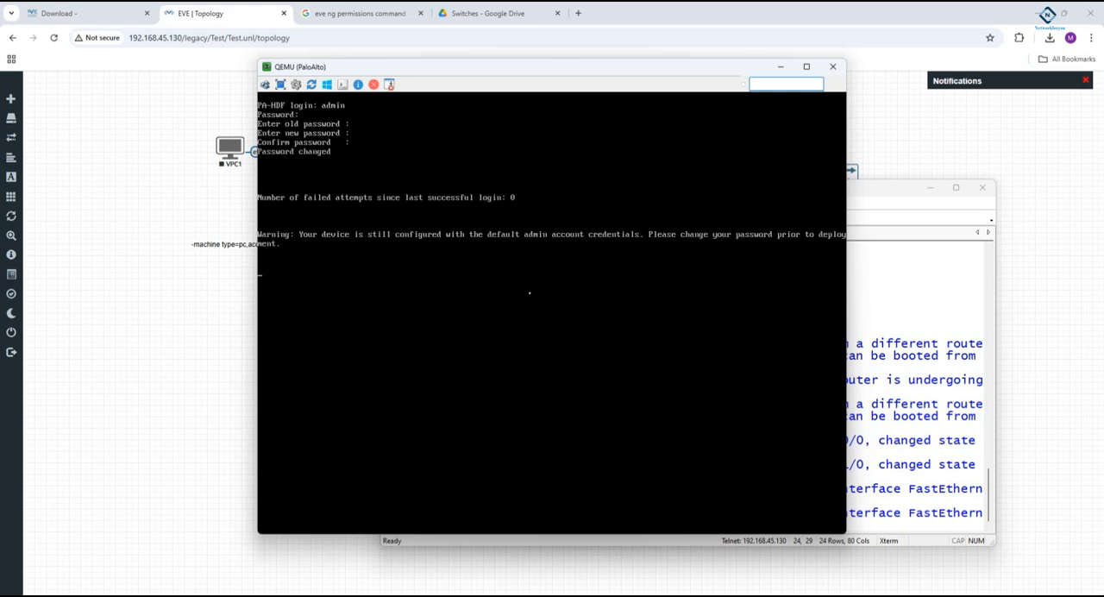
{"action": "key", "text": "Return"}
{"action": "key", "text": "Return"}
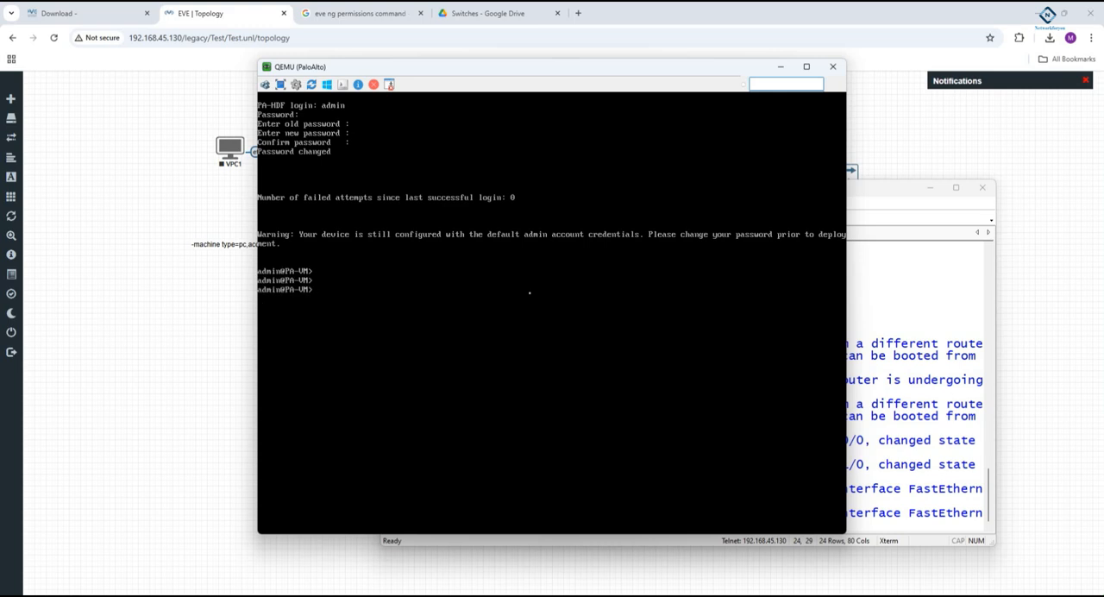
- Display the firewall's management interface details with show interface management
{"action": "type", "text": "show inte"}
{"action": "key", "text": "Tab"}
{"action": "type", "text": "ma"}
{"action": "key", "text": "Tab"}
{"action": "key", "text": "Return"}
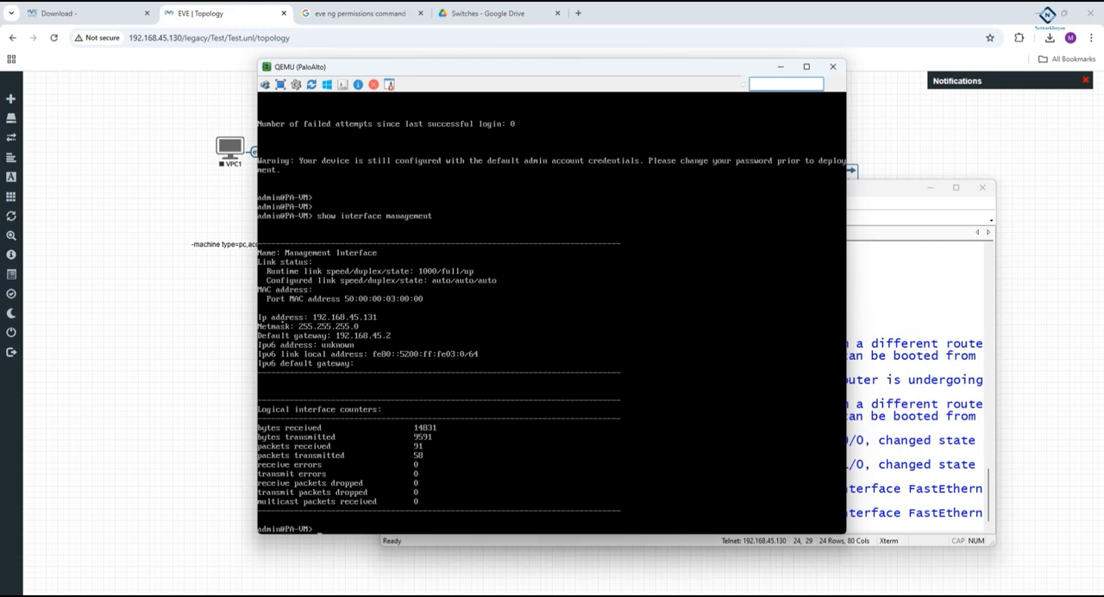
- Browse to the firewall's management address 192.168.45.131 in a new Chrome tab and close the Switches Google Drive tab
{"action": "left_click", "coordinate": [578, 12]}
{"action": "left_click", "coordinate": [578, 13]}
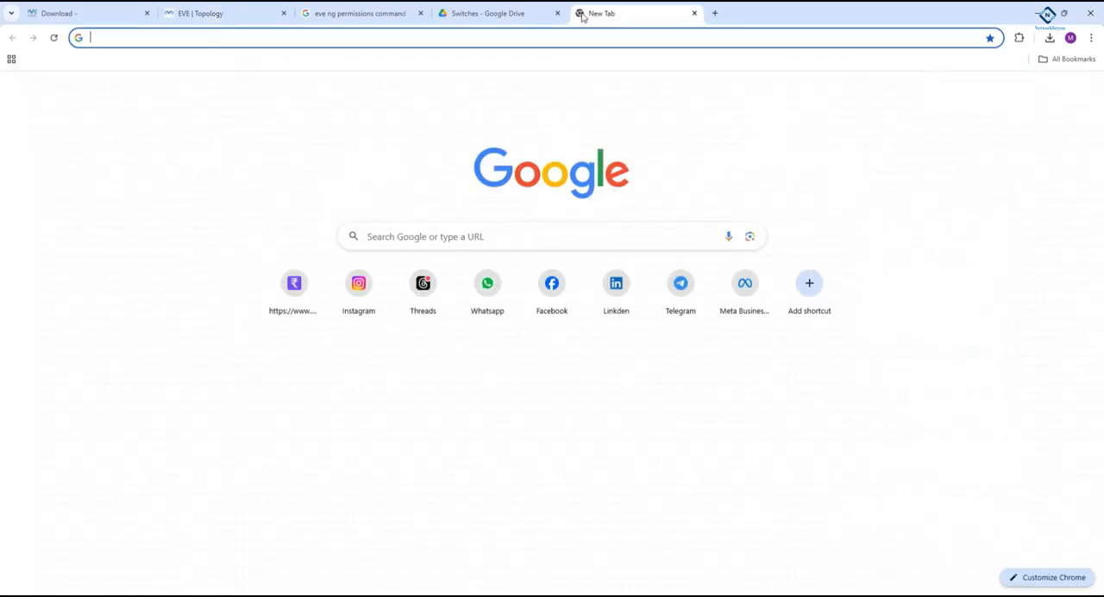
{"action": "type", "text": "192.168"}
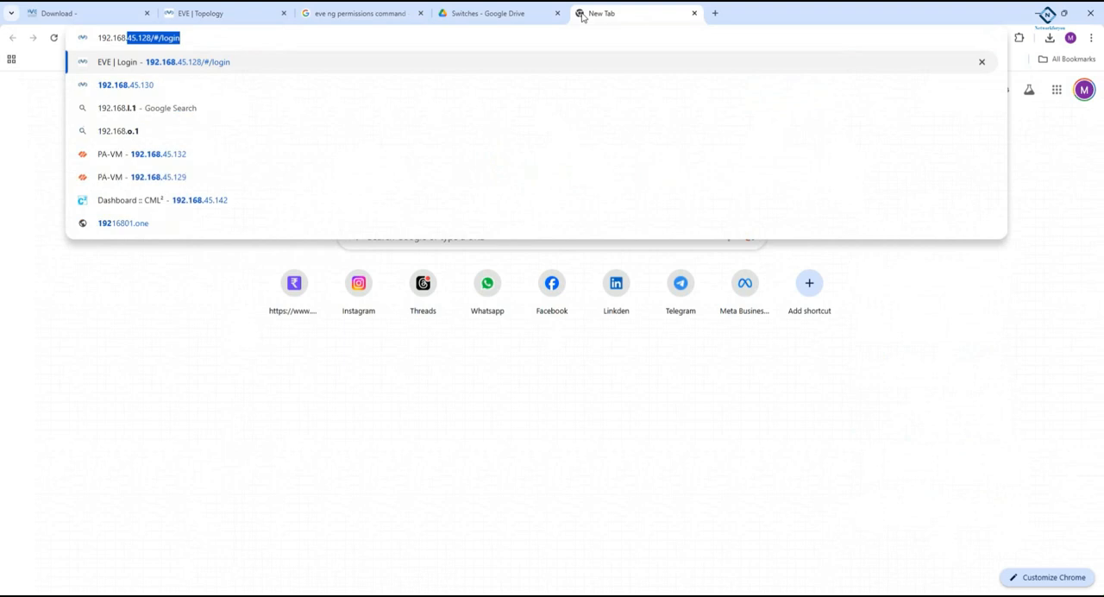
{"action": "type", "text": ".4"}
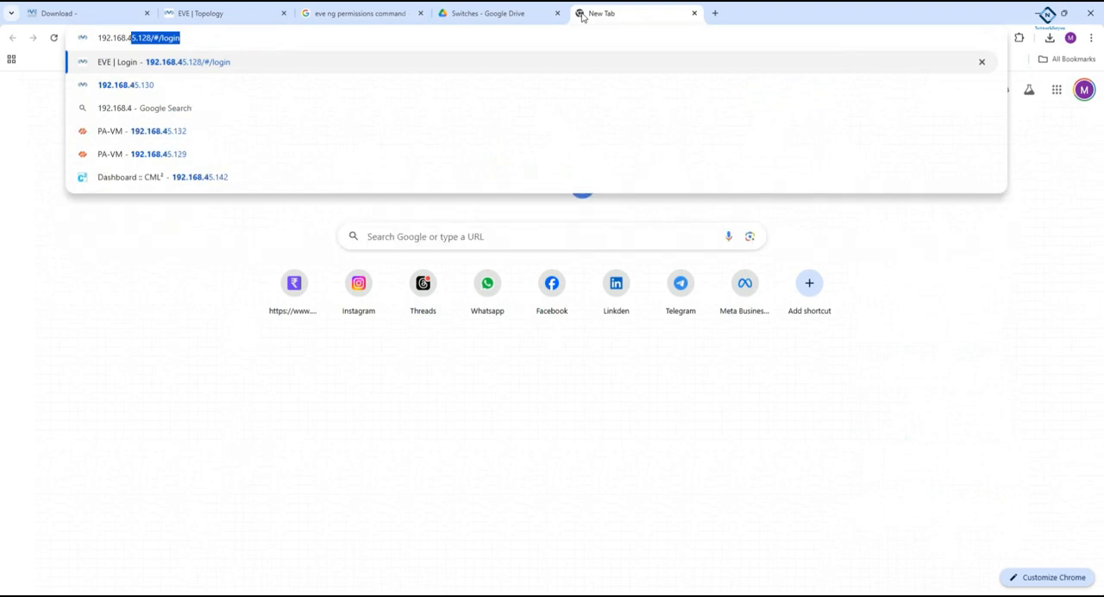
{"action": "type", "text": "5.1311"}
{"action": "key", "text": "Return"}
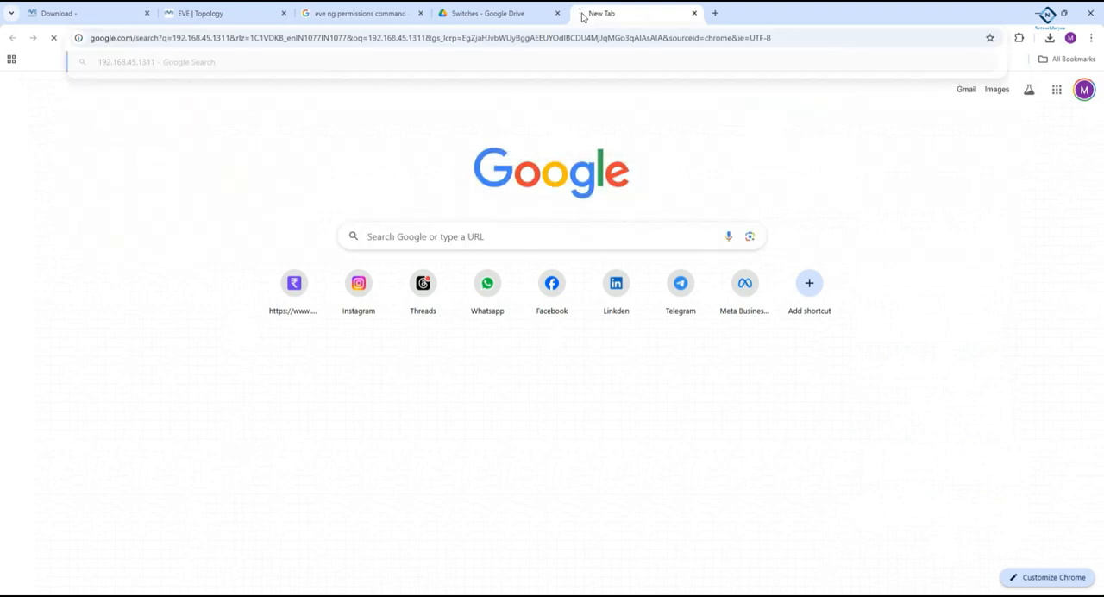
{"action": "left_click", "coordinate": [557, 13]}
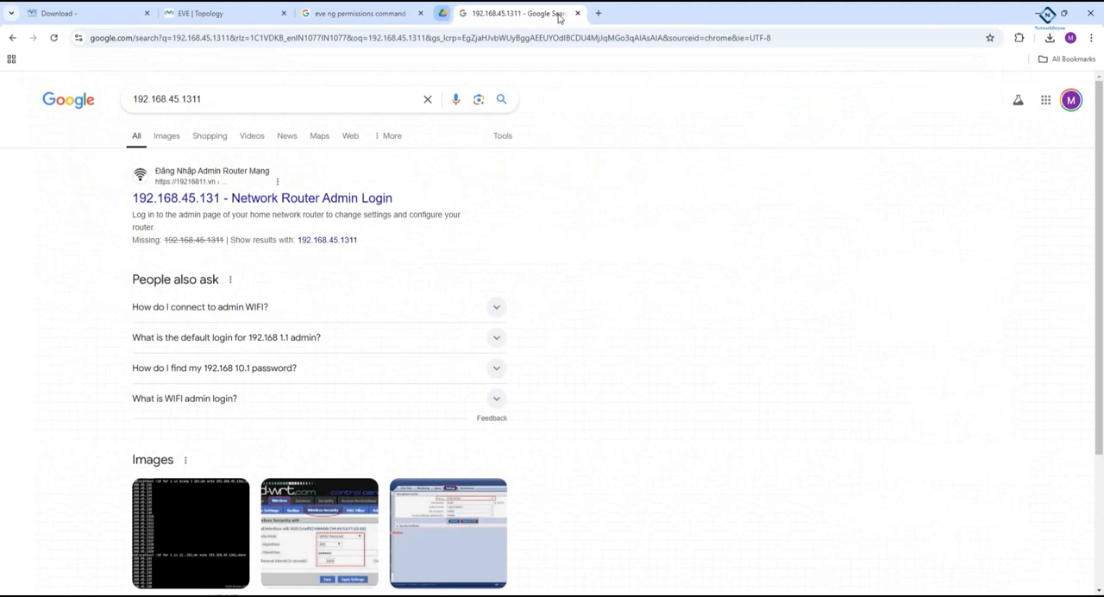
{"action": "left_click", "coordinate": [210, 99]}
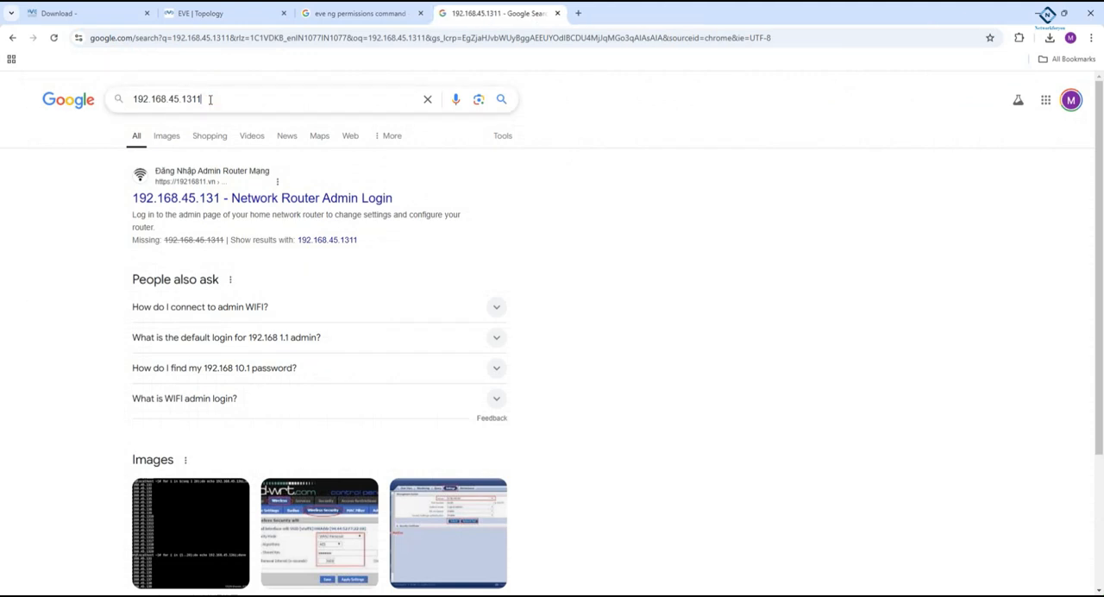
{"action": "left_click", "coordinate": [227, 37]}
{"action": "type", "text": "192."}
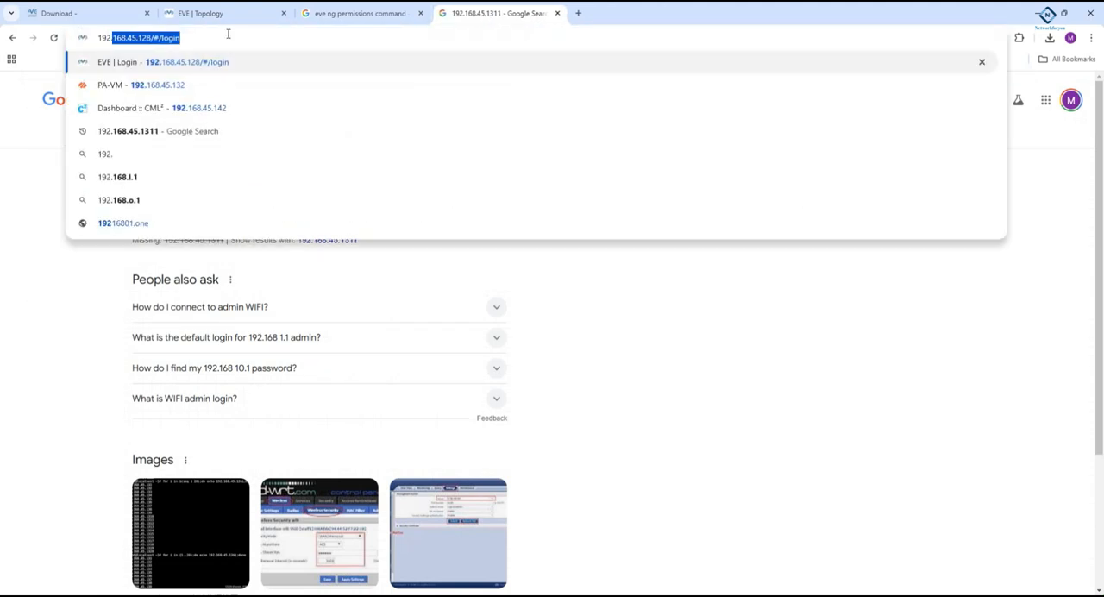
{"action": "type", "text": "168.45.131"}
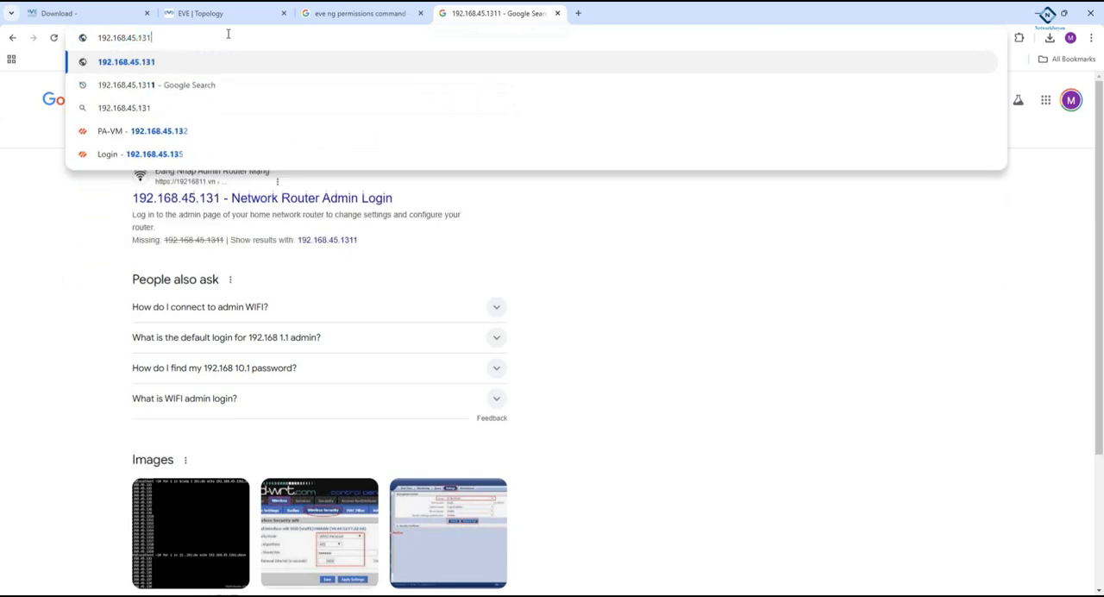
{"action": "key", "text": "Return"}
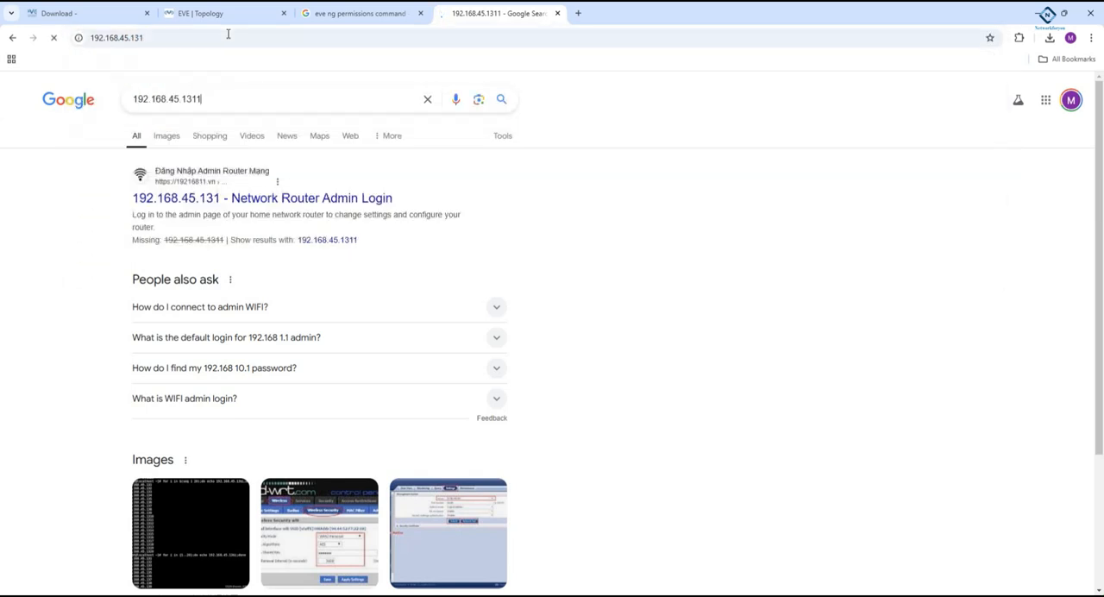
{"action": "left_click", "coordinate": [388, 595]}
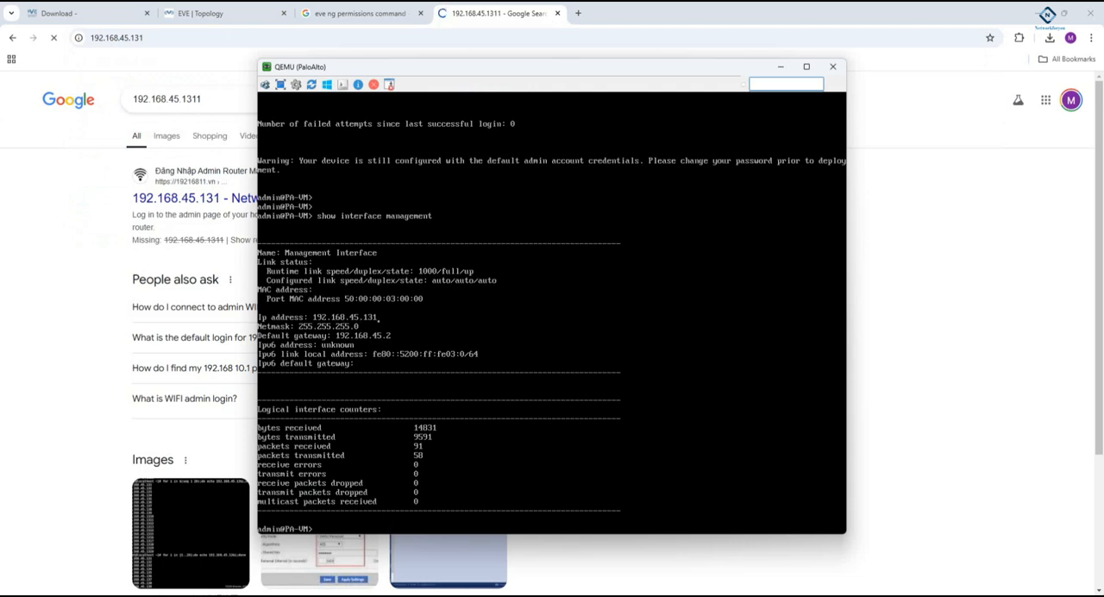
{"action": "left_click", "coordinate": [169, 37]}
{"action": "key", "text": "Home"}
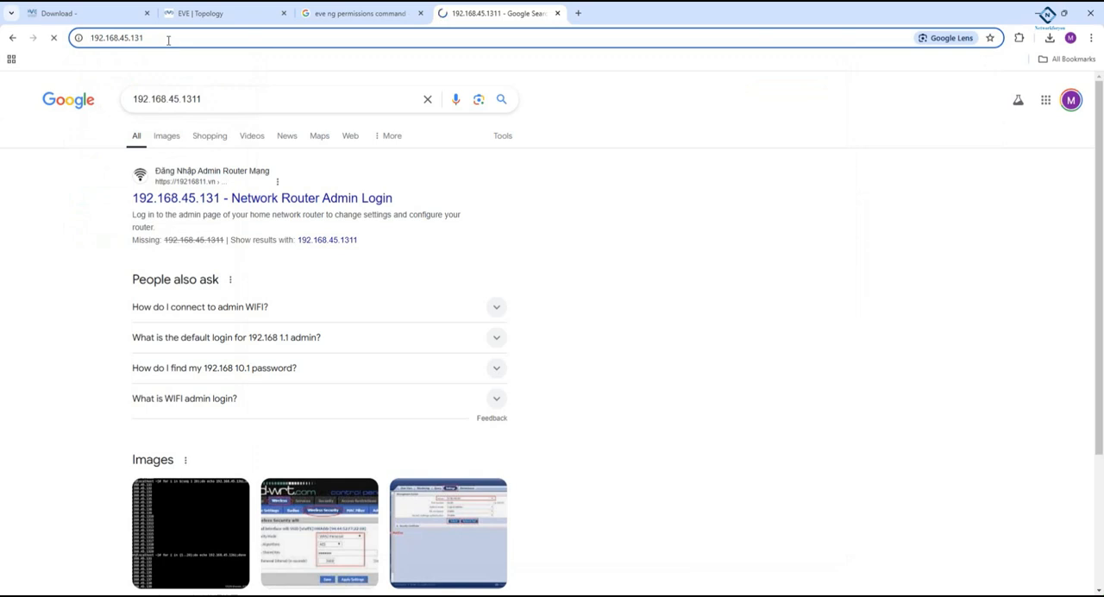
{"action": "type", "text": "http"}
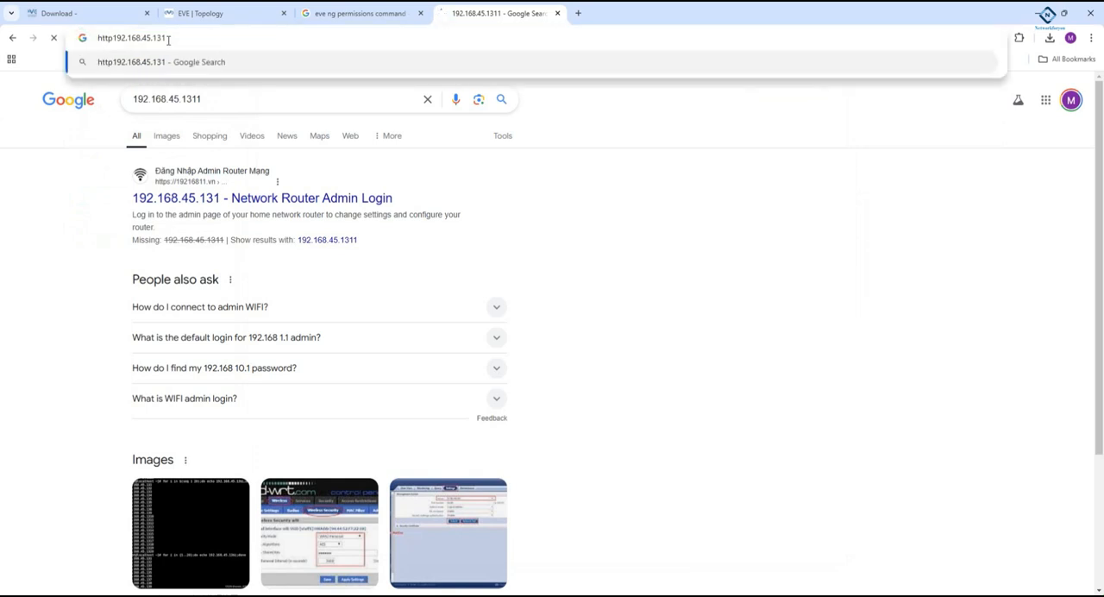
{"action": "type", "text": ":"}
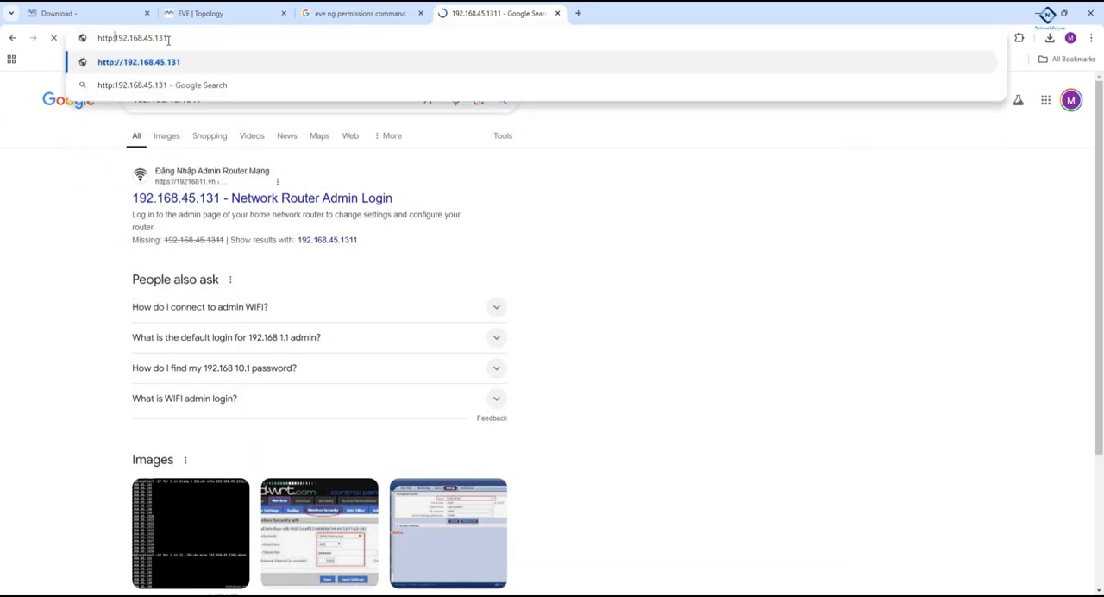
{"action": "key", "text": "Down"}
{"action": "key", "text": "Up"}
{"action": "key", "text": "Return"}
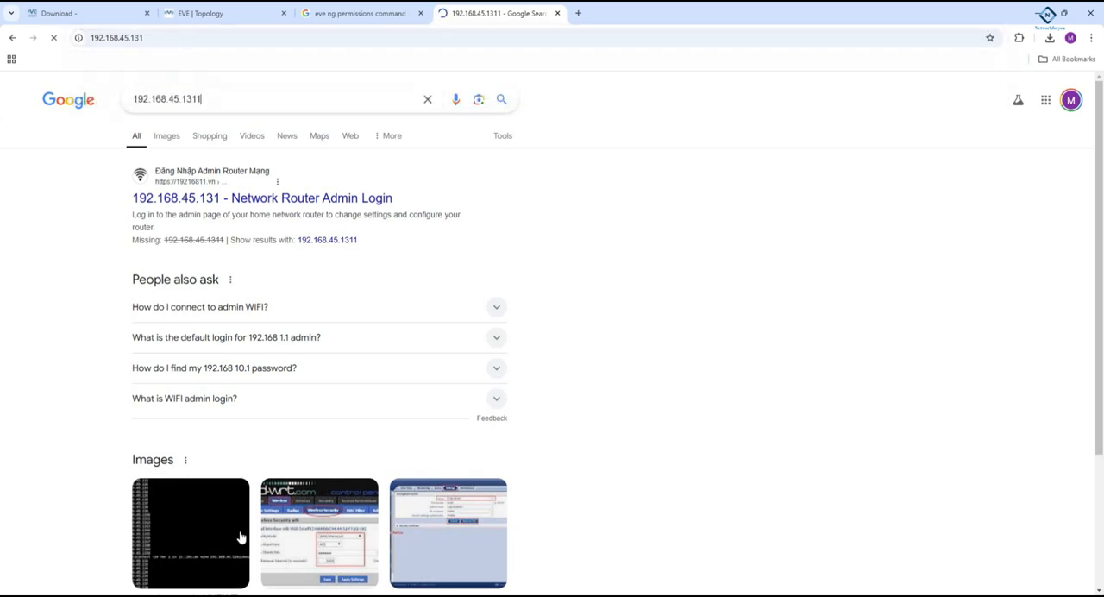
{"action": "key", "text": "alt+Tab"}
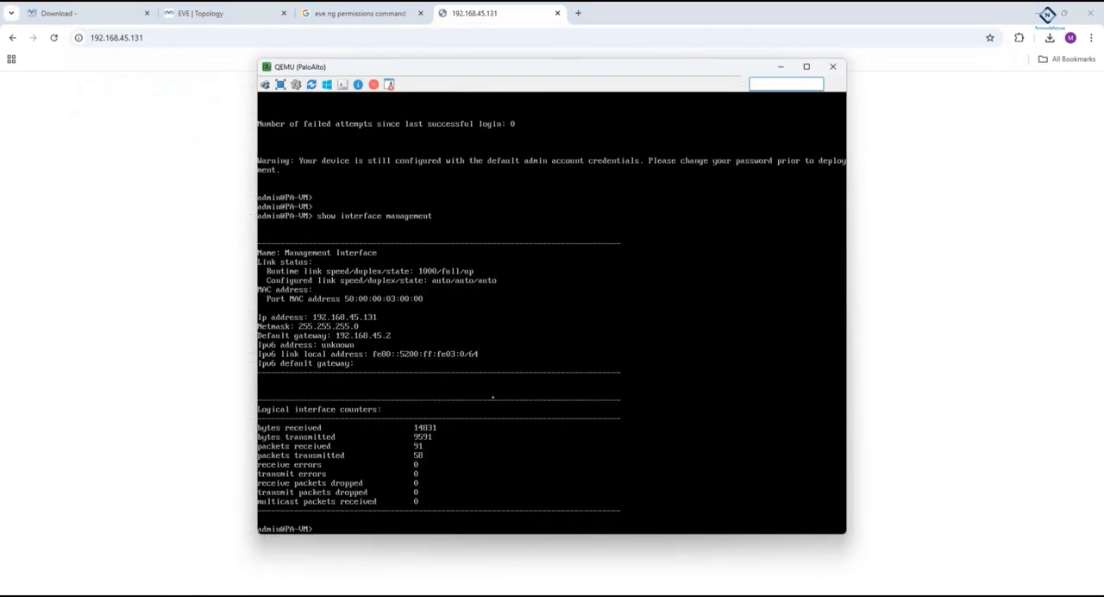
{"action": "left_click", "coordinate": [183, 168]}
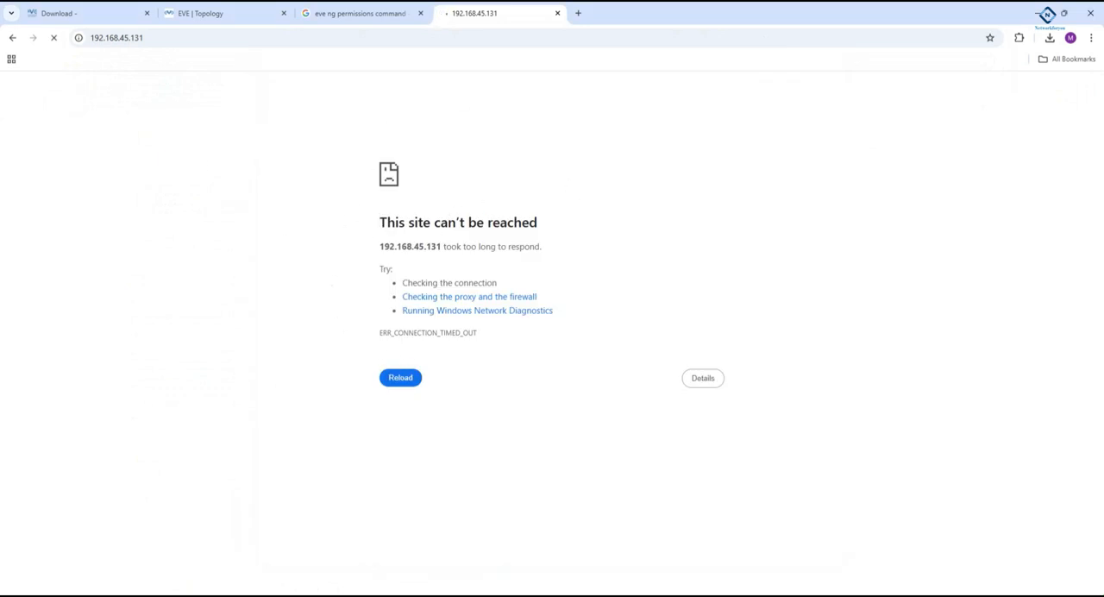
{"action": "key", "text": "alt+Tab"}
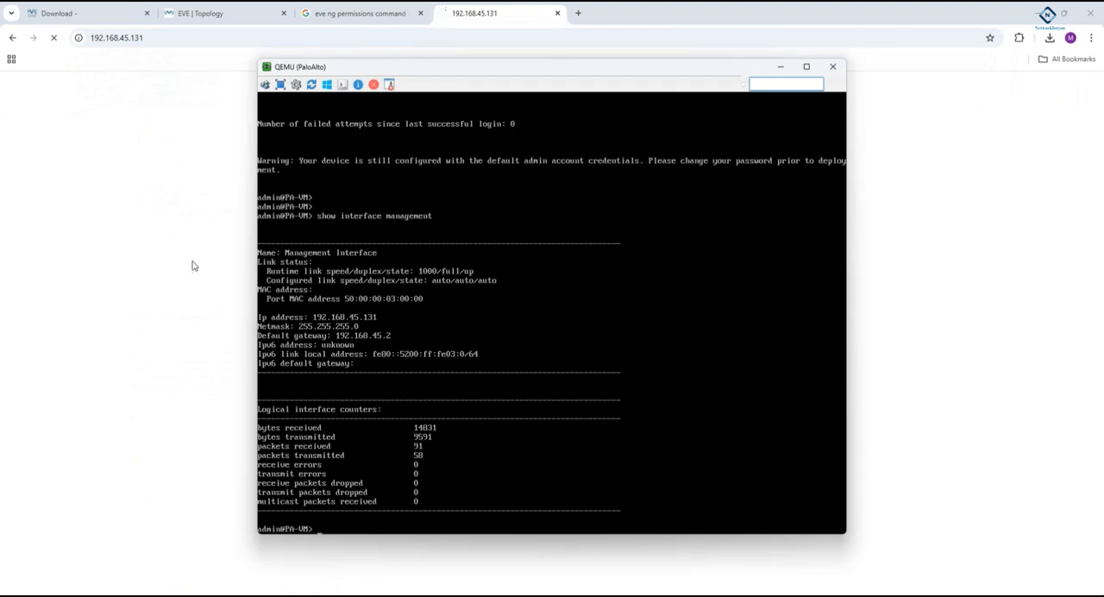
- Switch to the R1 console in SecureCRT and enter privileged and then global configuration mode with en and config t
{"action": "left_click", "coordinate": [215, 12]}
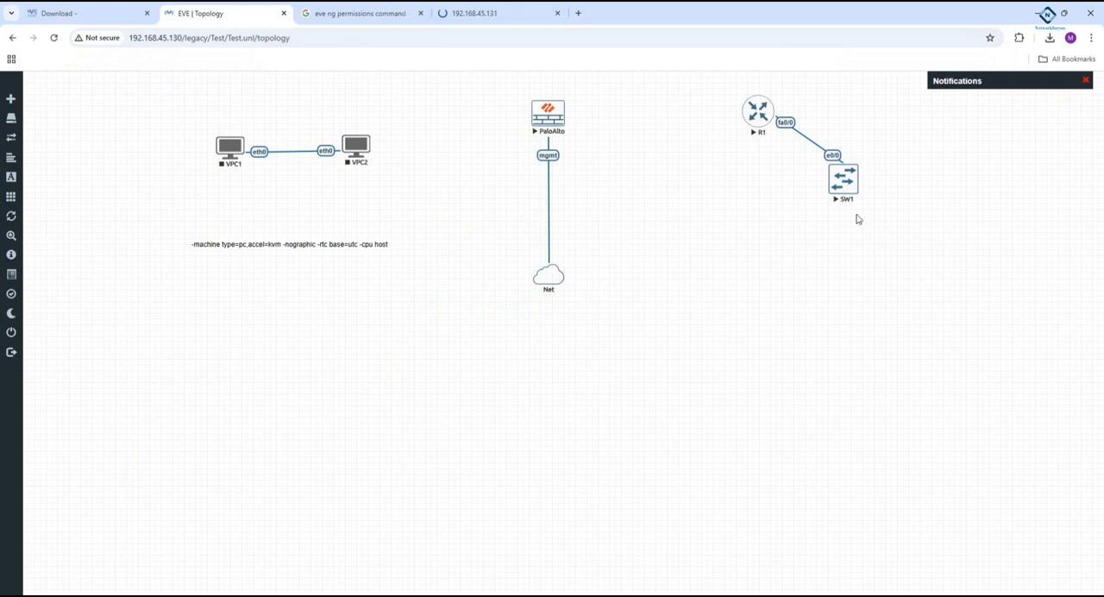
{"action": "left_click", "coordinate": [348, 595]}
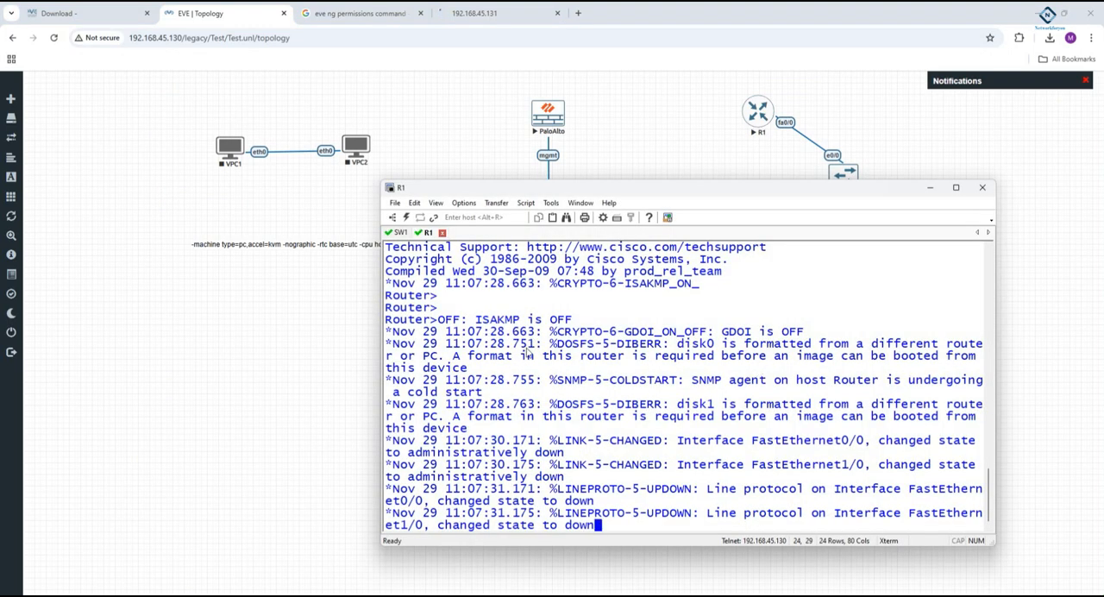
{"action": "key", "text": "Return"}
{"action": "key", "text": "Return"}
{"action": "key", "text": "Return"}
{"action": "key", "text": "Return"}
{"action": "type", "text": "en"}
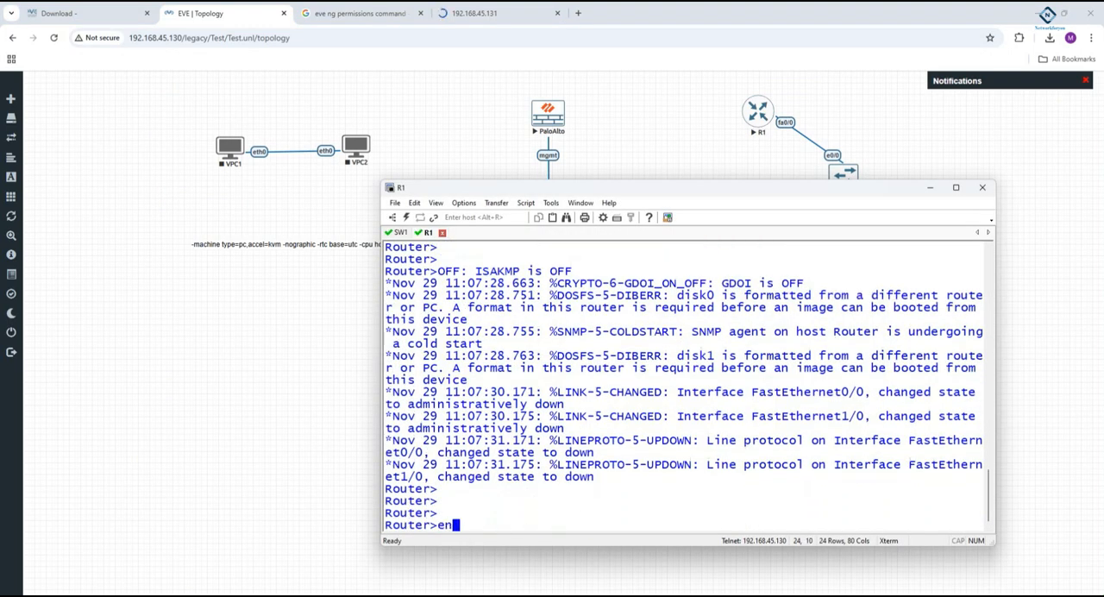
{"action": "key", "text": "Return"}
{"action": "type", "text": "confi"}
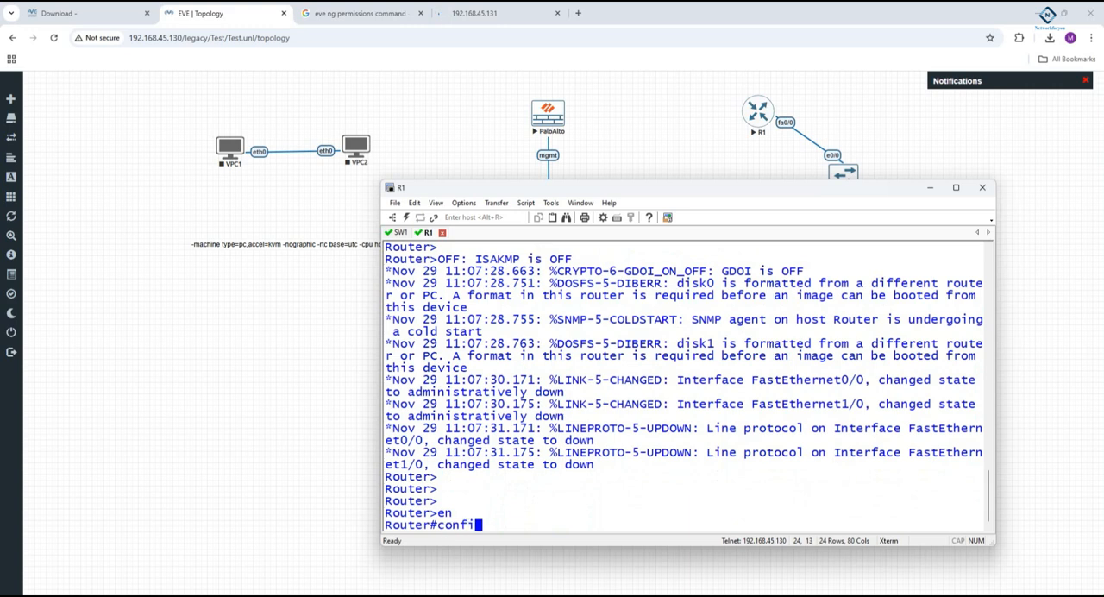
{"action": "type", "text": "g t"}
{"action": "key", "text": "Return"}
- Set the router's hostname to R1 and exit configuration mode
{"action": "type", "text": "host"}
{"action": "key", "text": "Tab"}
{"action": "type", "text": "SW"}
{"action": "key", "text": "BackSpace"}
{"action": "key", "text": "BackSpace"}
{"action": "type", "text": "R1"}
{"action": "key", "text": "Return"}
{"action": "key", "text": "Return"}
{"action": "key", "text": "Return"}
{"action": "type", "text": "exi"}
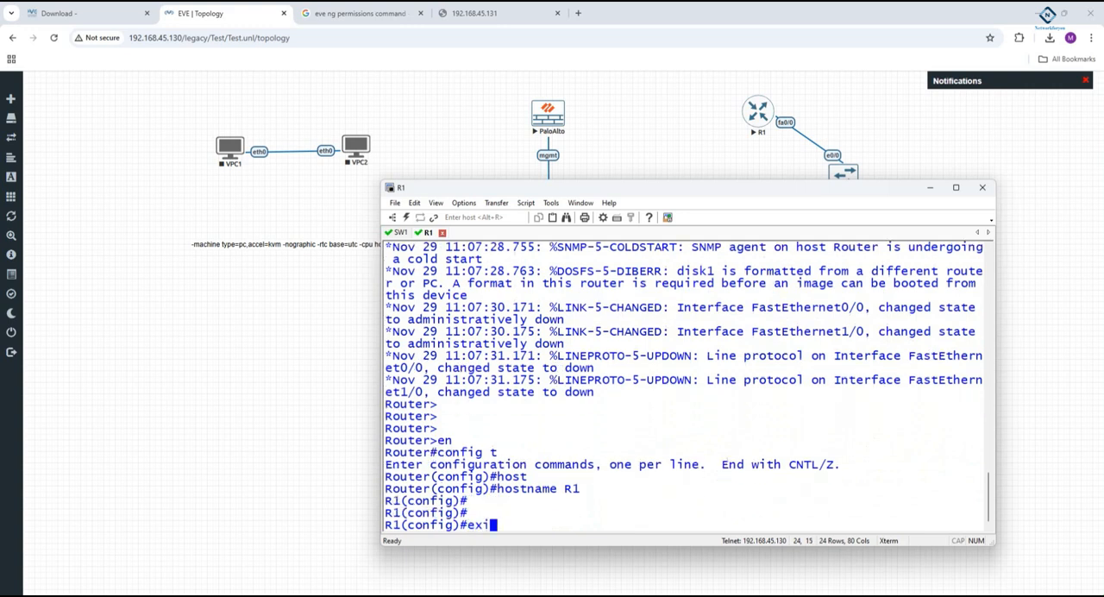
{"action": "type", "text": "t"}
{"action": "key", "text": "Return"}
{"action": "key", "text": "Return"}
- Display R1's interface summary with sh ip int br
{"action": "type", "text": "sh"}
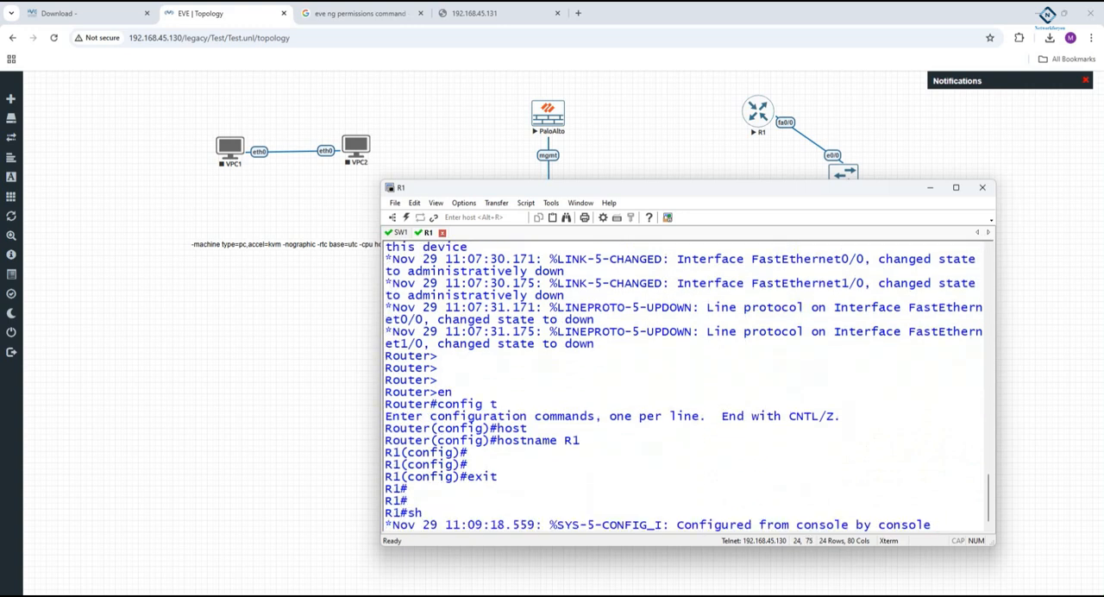
{"action": "key", "text": "Return"}
{"action": "key", "text": "Return"}
{"action": "type", "text": "sh ip int br"}
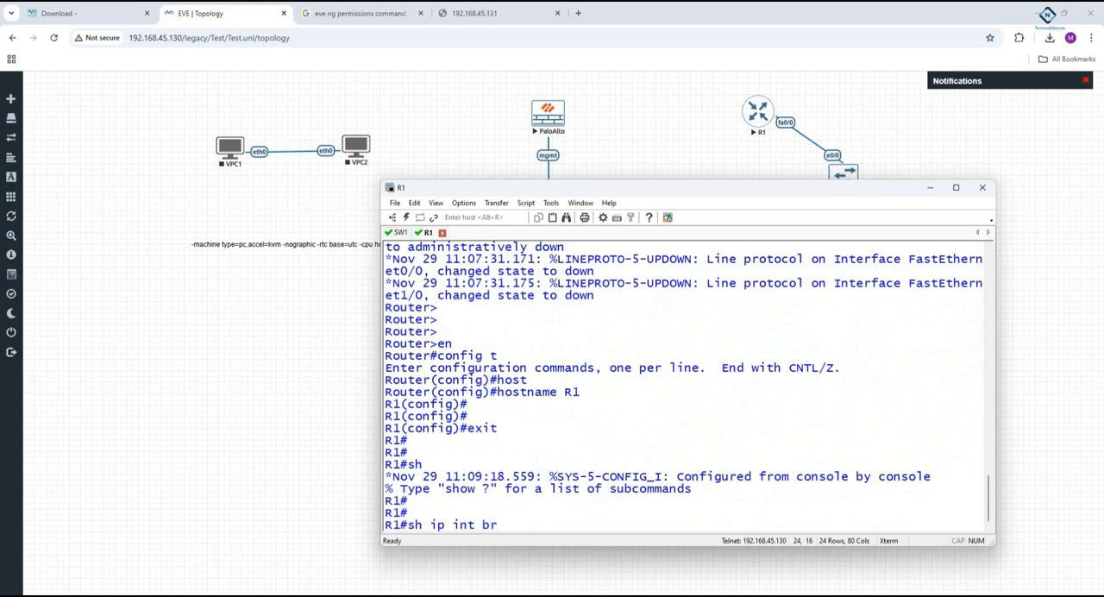
{"action": "key", "text": "Return"}
{"action": "key", "text": "Return"}
{"action": "key", "text": "Return"}
{"action": "key", "text": "Return"}
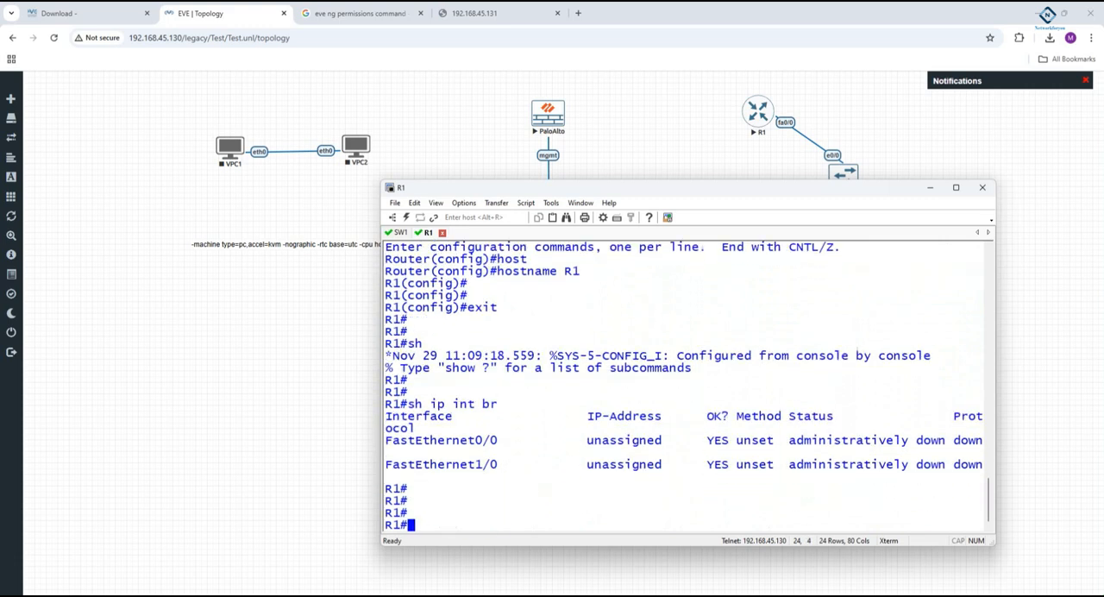
- Return to the 192.168.45.131 tab in Chrome and try to load the firewall's management page again
{"action": "left_click", "coordinate": [517, 76]}
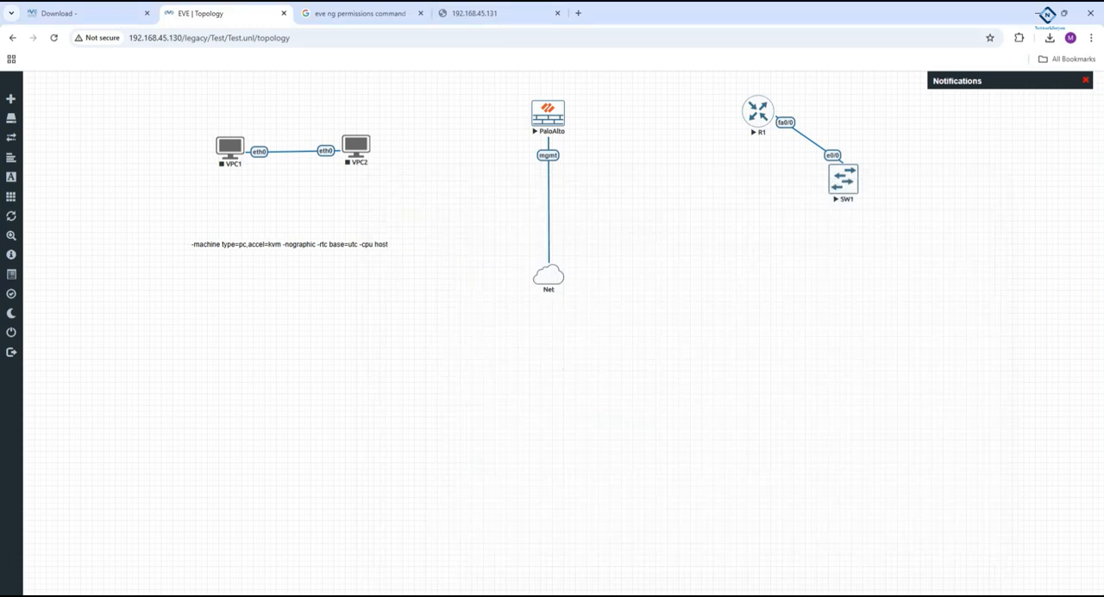
{"action": "key", "text": "alt+Tab"}
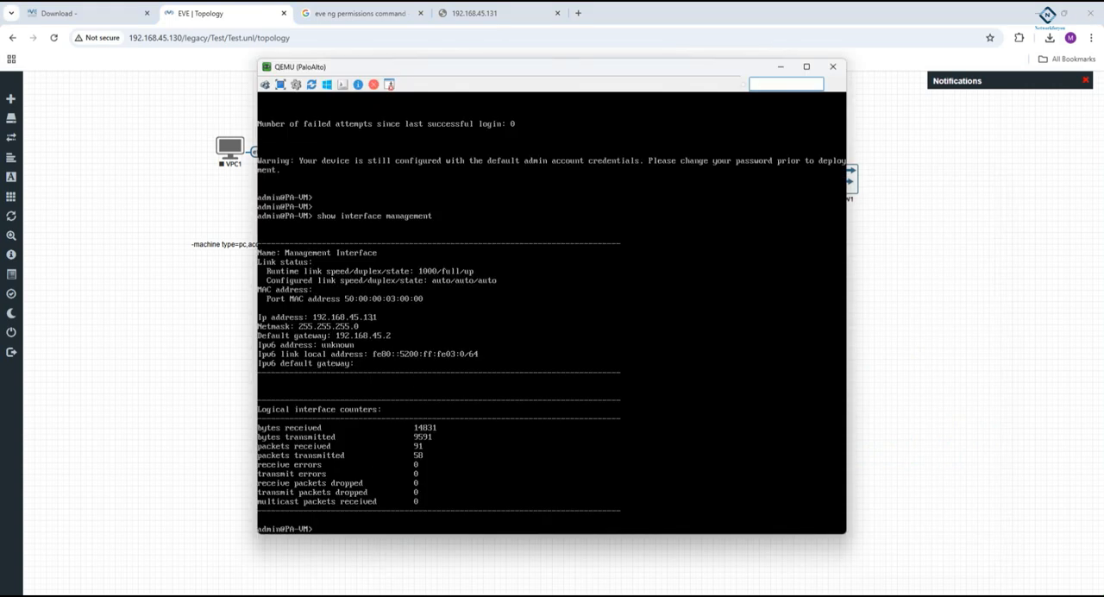
{"action": "left_click", "coordinate": [512, 15]}
{"action": "left_click", "coordinate": [399, 37]}
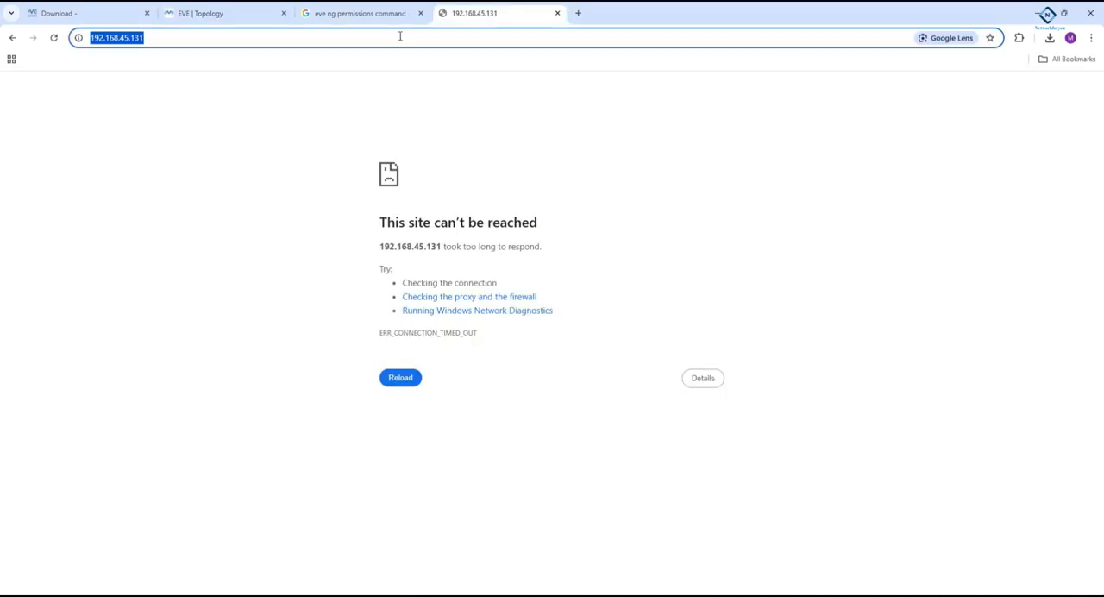
{"action": "key", "text": "Return"}
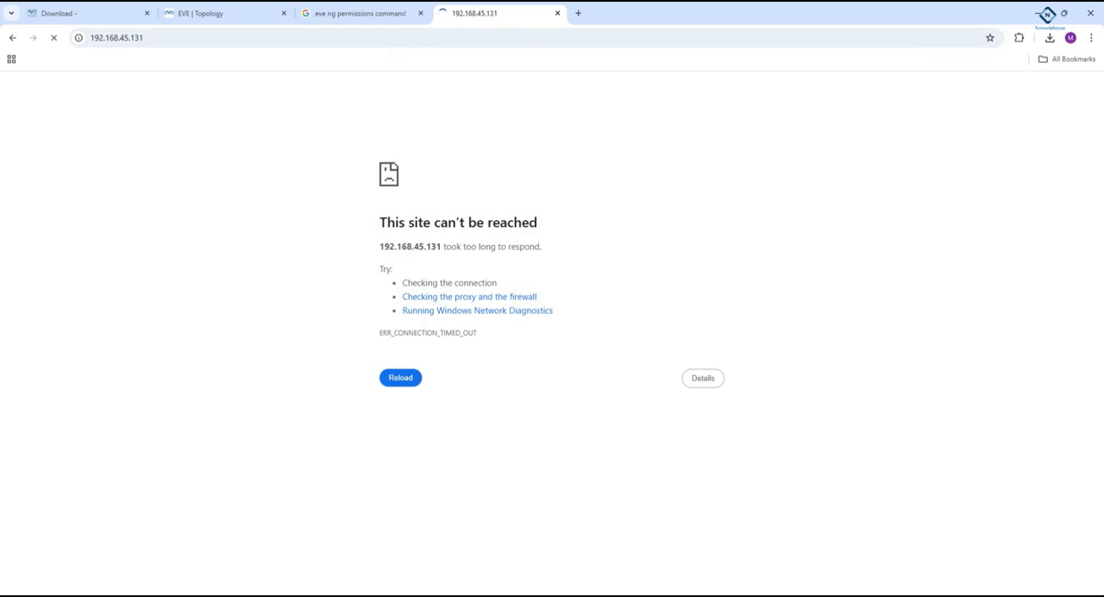
- Switch to the PaloAlto QEMU console and display the management interface details again with show interface management
{"action": "left_click", "coordinate": [296, 592]}
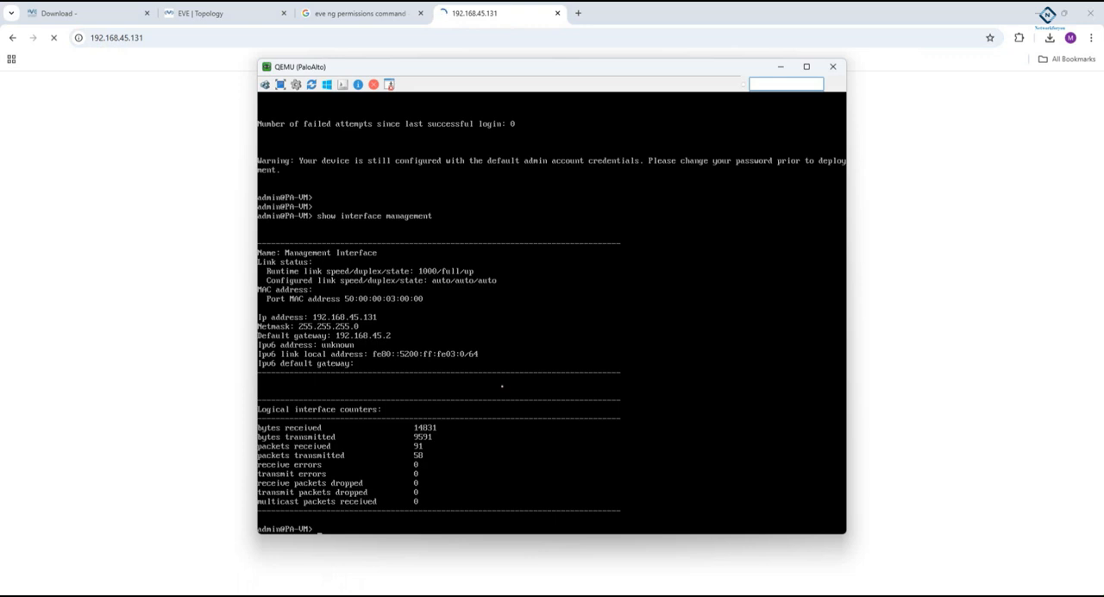
{"action": "type", "text": "show interface ma"}
{"action": "key", "text": "Tab"}
{"action": "key", "text": "Return"}
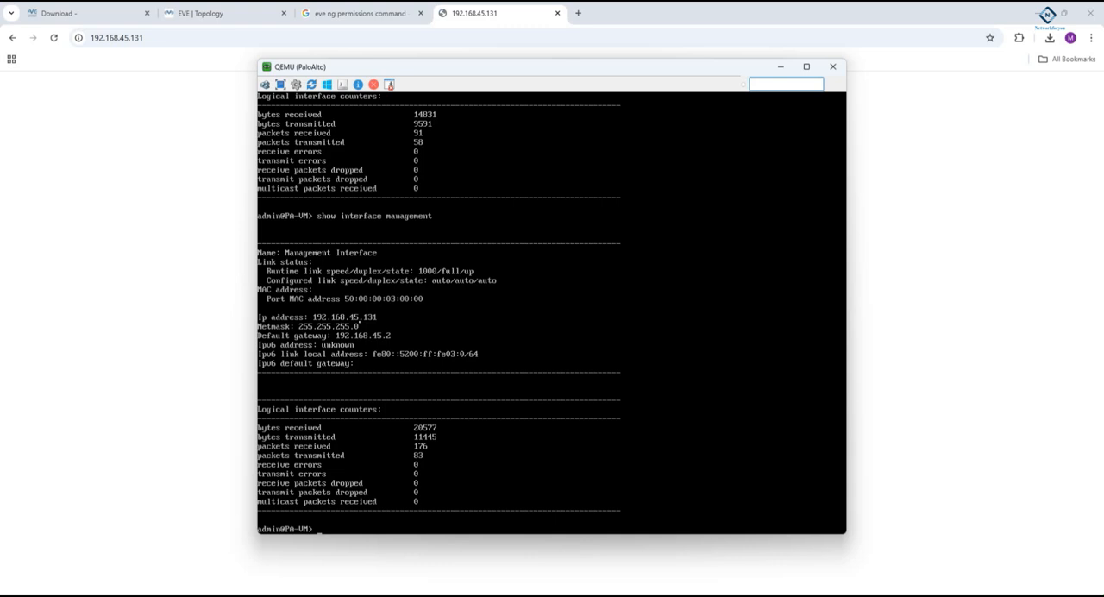
{"action": "left_click", "coordinate": [337, 38]}
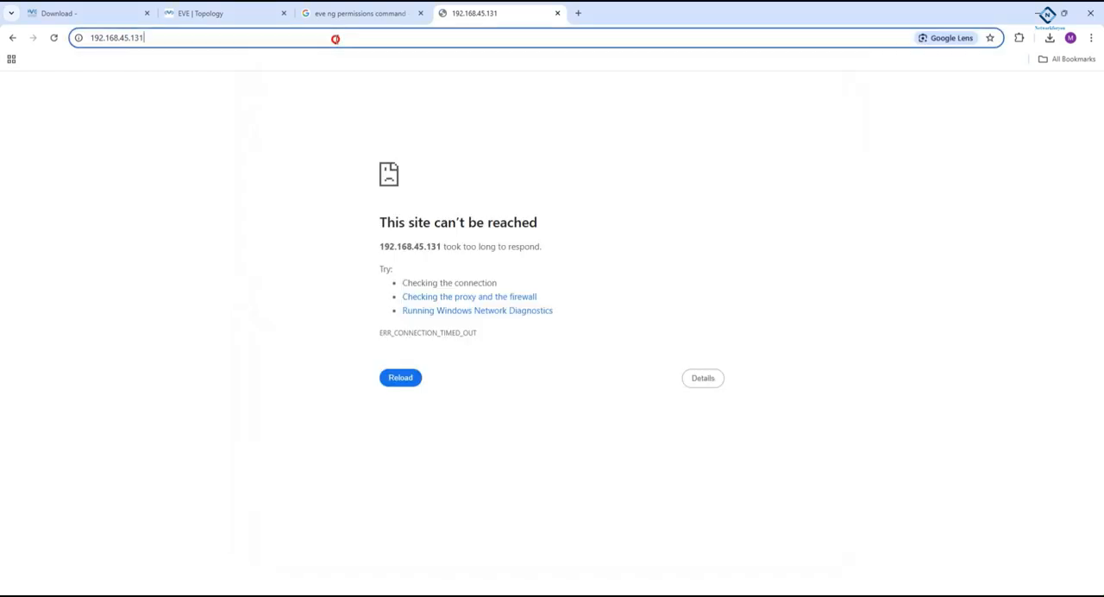
{"action": "key", "text": "Return"}
{"action": "left_click", "coordinate": [336, 39]}
{"action": "key", "text": "Home"}
{"action": "type", "text": "http"}
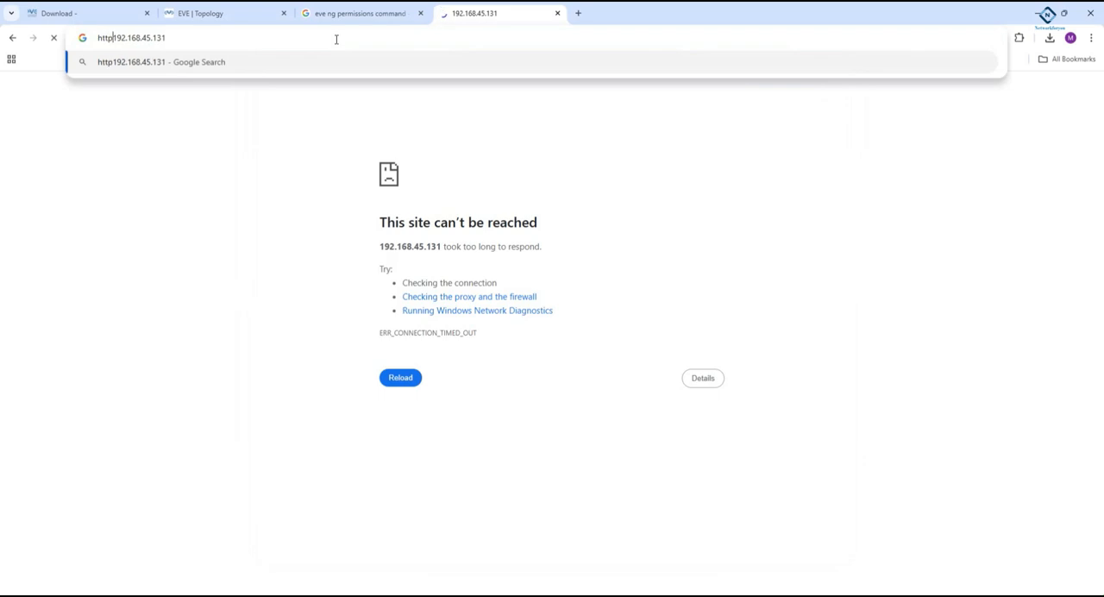
{"action": "type", "text": "://"}
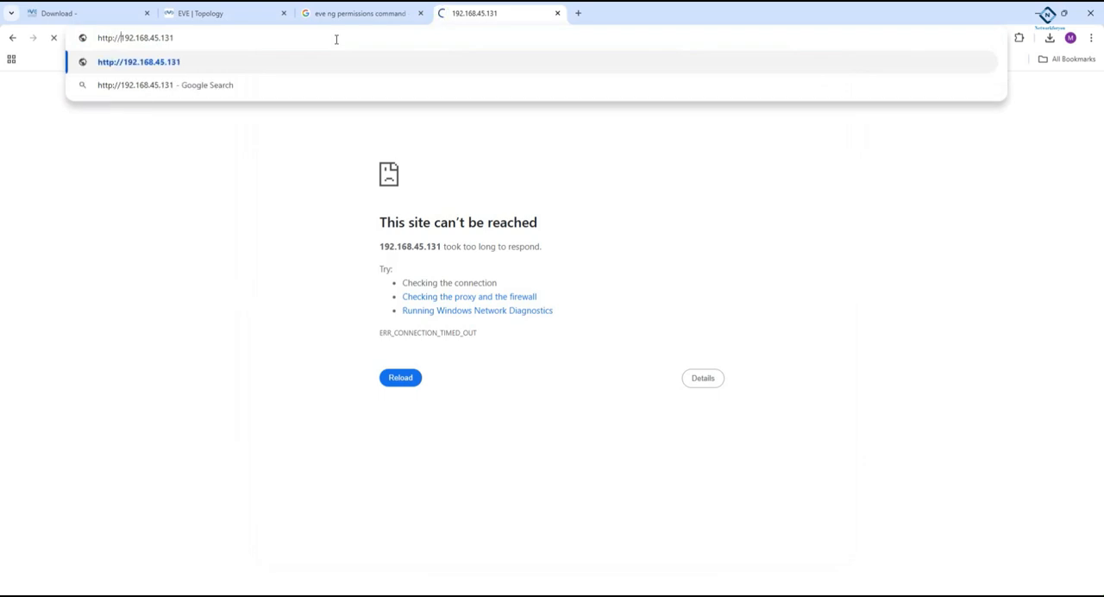
{"action": "key", "text": "Return"}
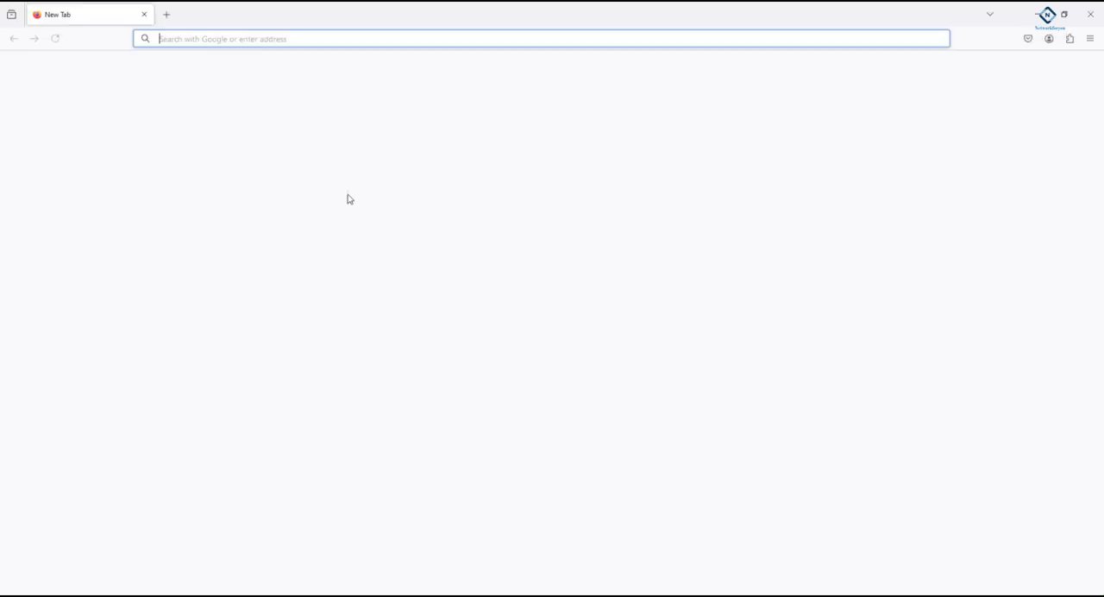
{"action": "left_click", "coordinate": [161, 20]}
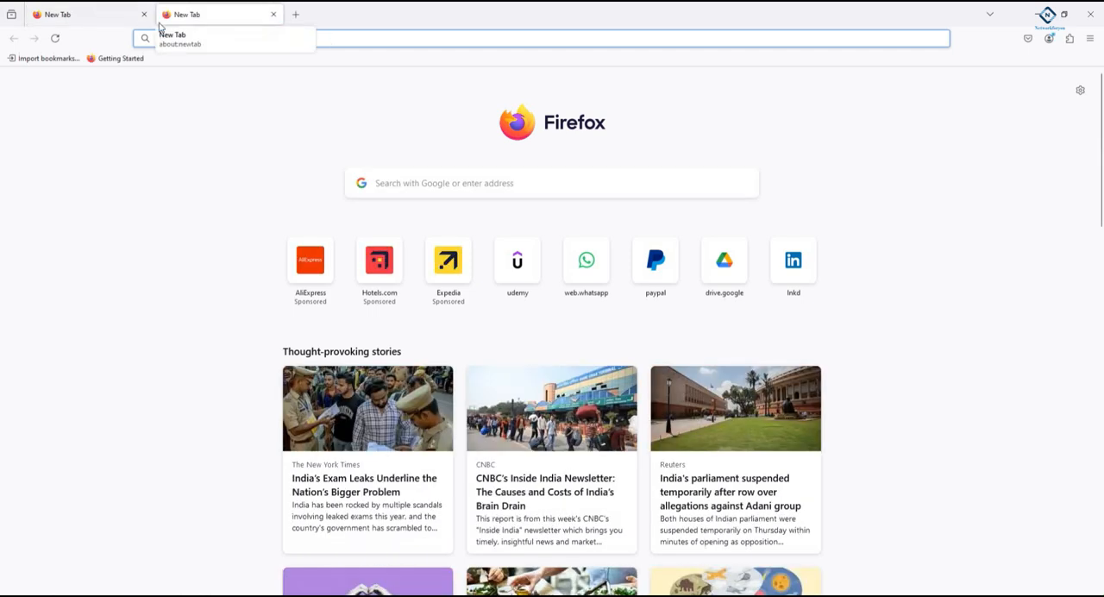
{"action": "left_click", "coordinate": [1039, 13]}
{"action": "left_click", "coordinate": [382, 37]}
{"action": "key", "text": "ctrl+c"}
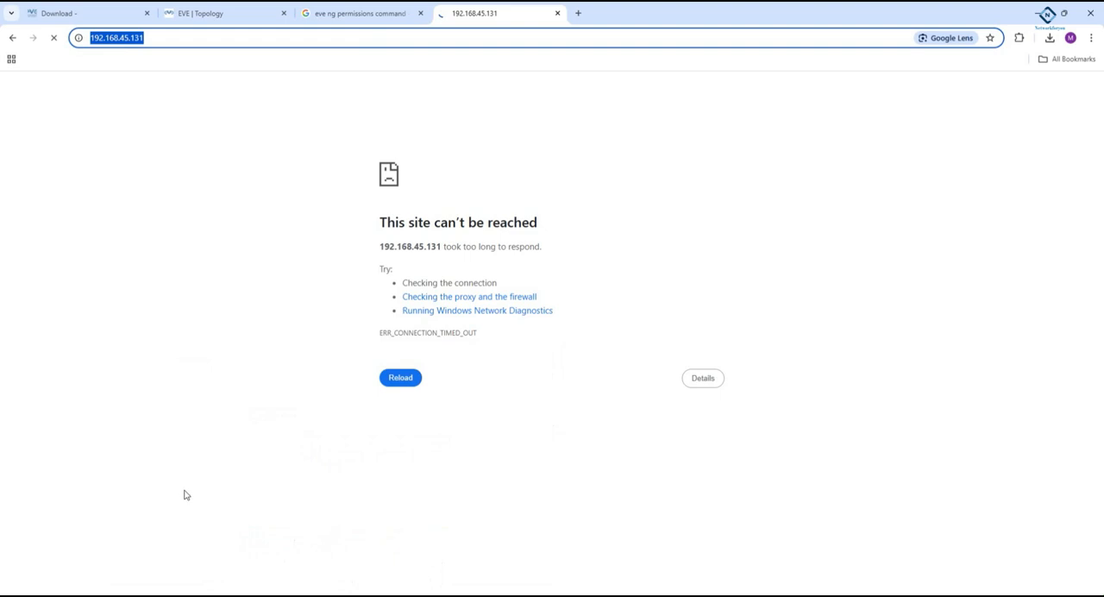
{"action": "key", "text": "alt+Tab"}
{"action": "key", "text": "ctrl+v"}
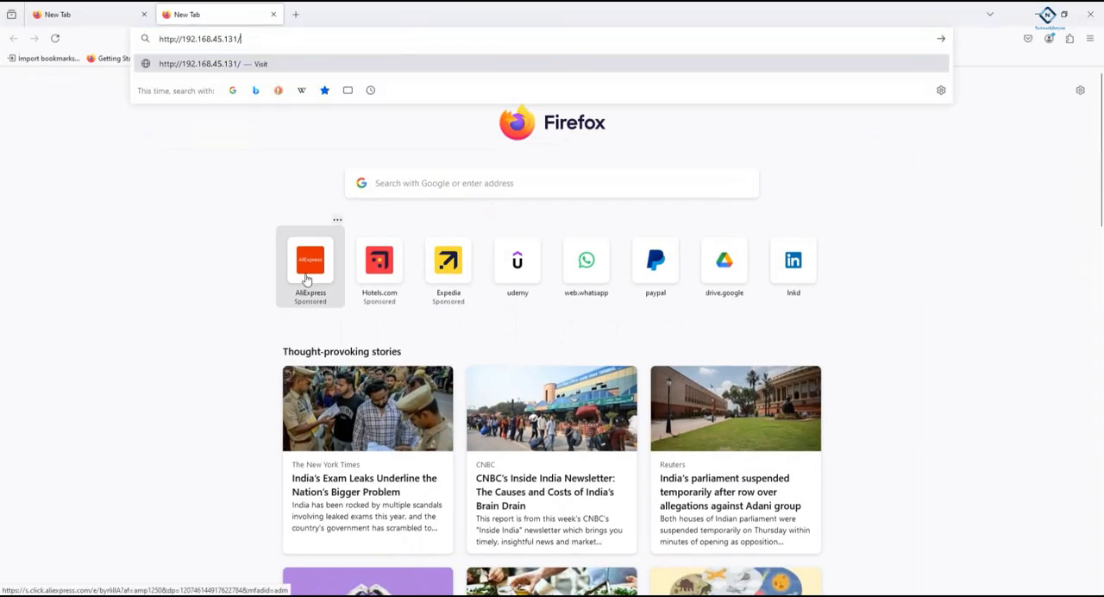
{"action": "key", "text": "Return"}
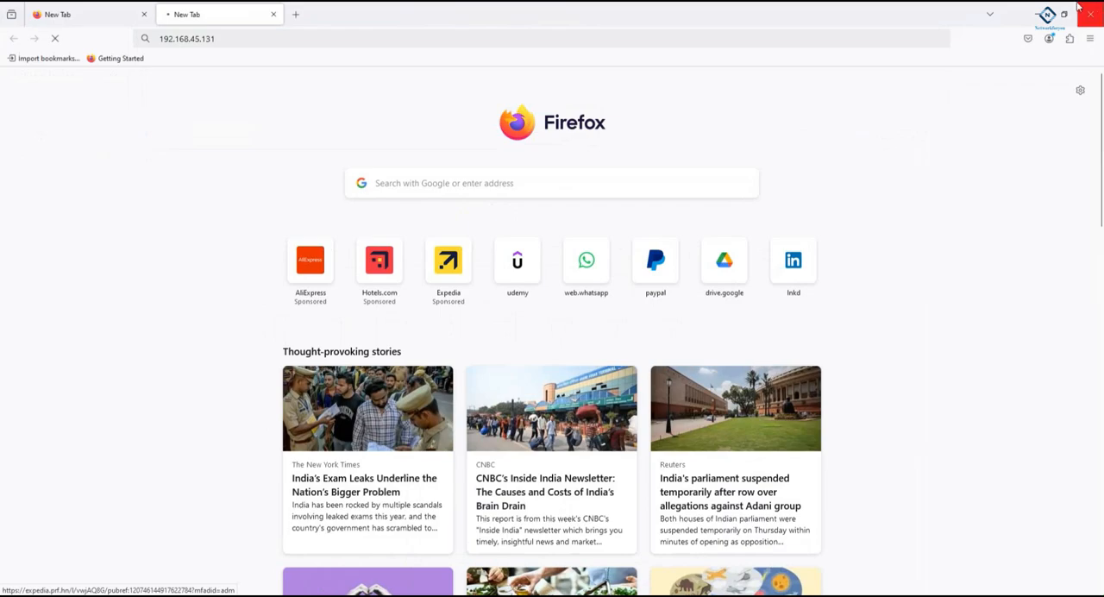
{"action": "left_click", "coordinate": [1037, 13]}
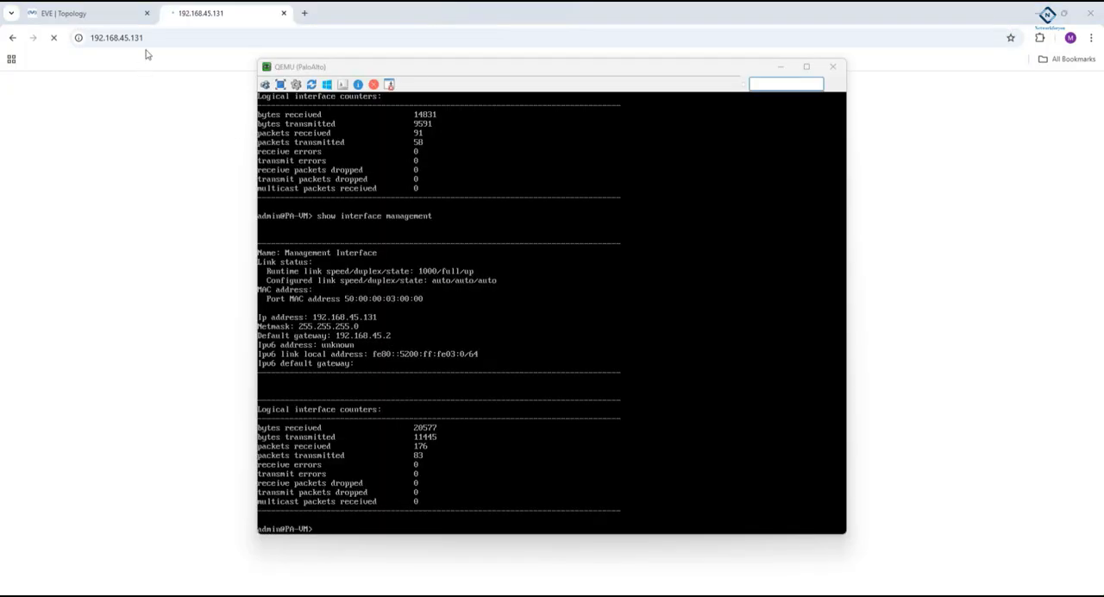
{"action": "left_click", "coordinate": [149, 38]}
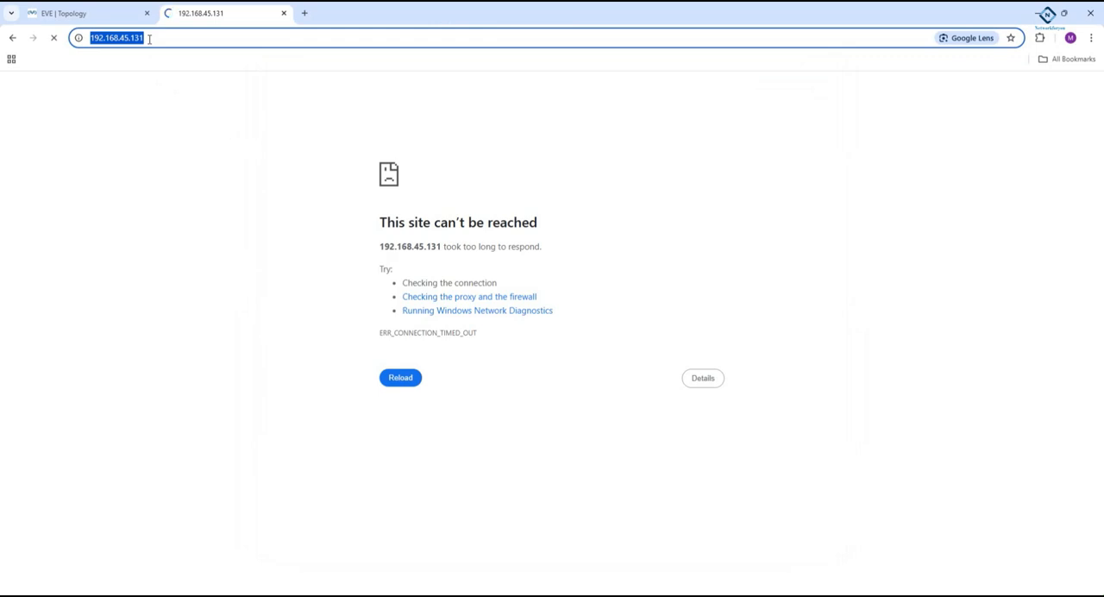
{"action": "key", "text": "Home"}
{"action": "type", "text": "https"}
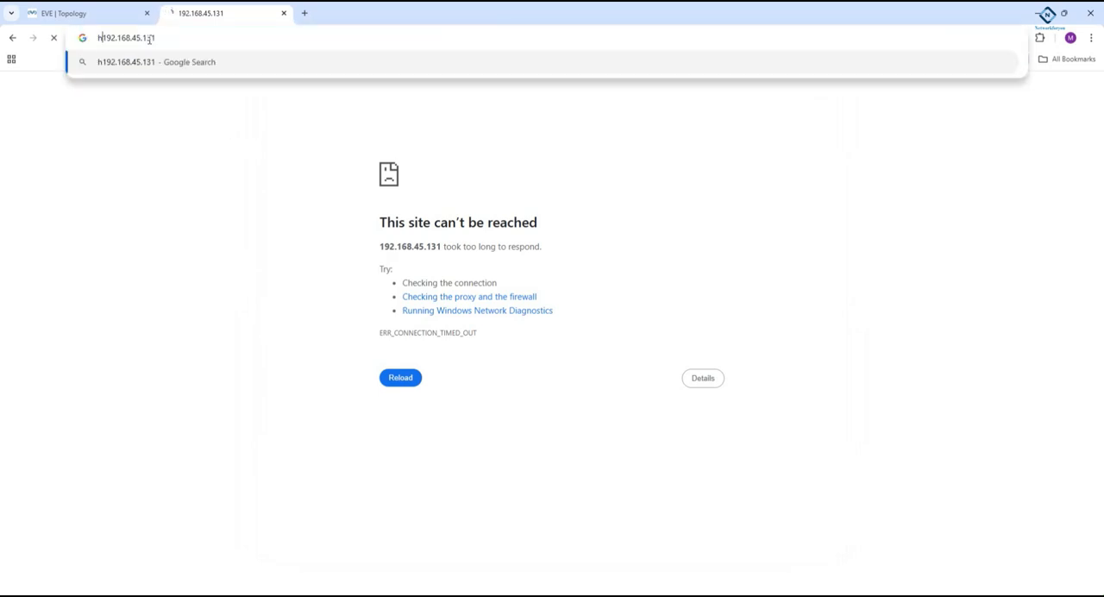
{"action": "type", "text": ":"}
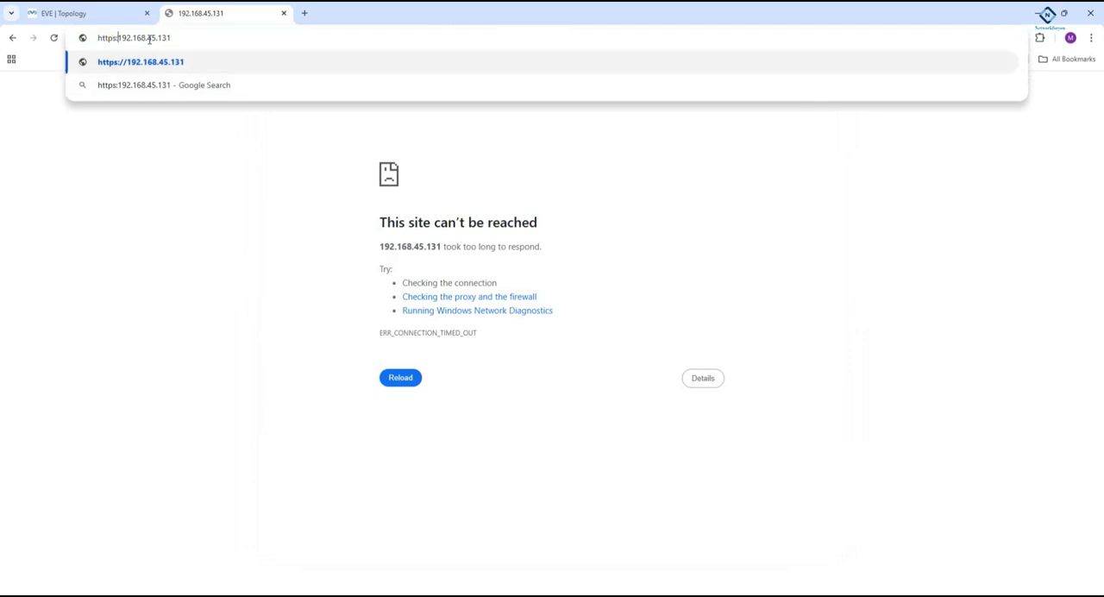
{"action": "key", "text": "Return"}
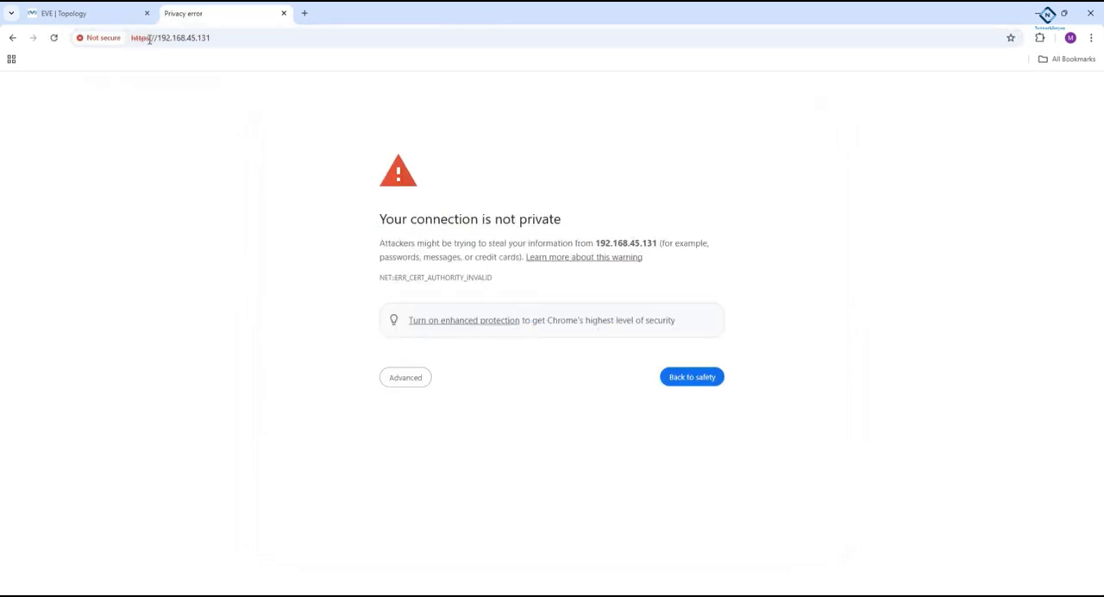
{"action": "left_click", "coordinate": [408, 381]}
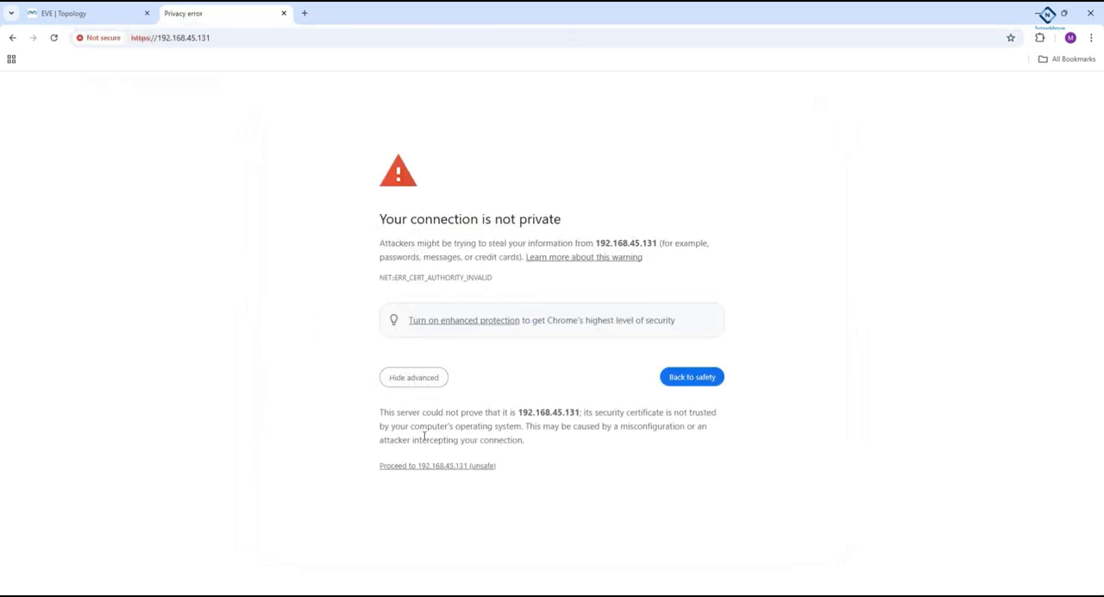
{"action": "left_click", "coordinate": [440, 466]}
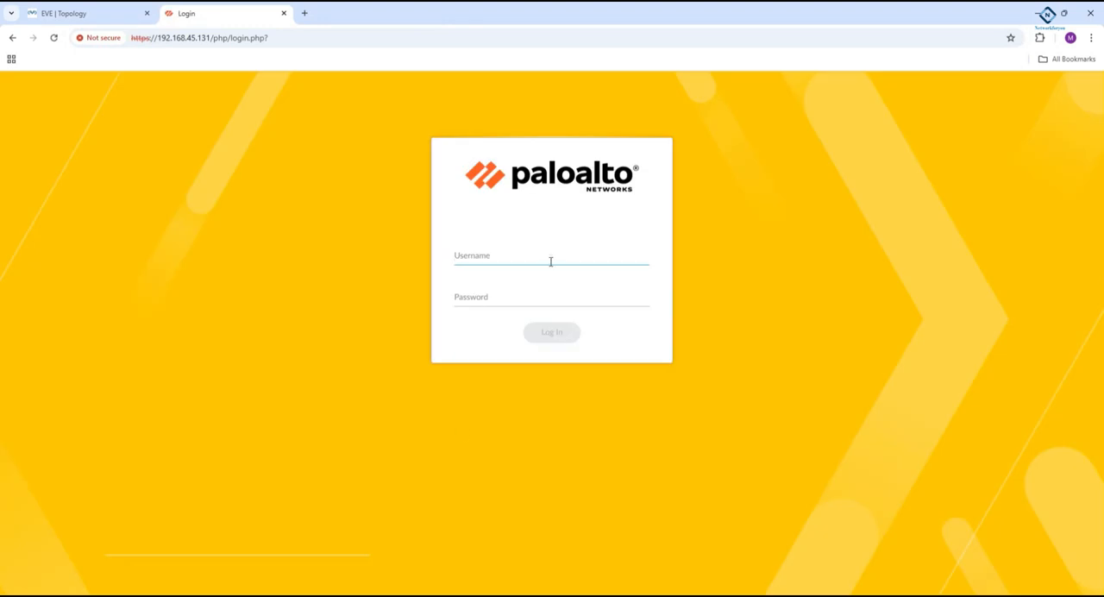
- Log in to the Palo Alto web interface as admin with the account password
{"action": "type", "text": "ad"}
{"action": "type", "text": "adm"}
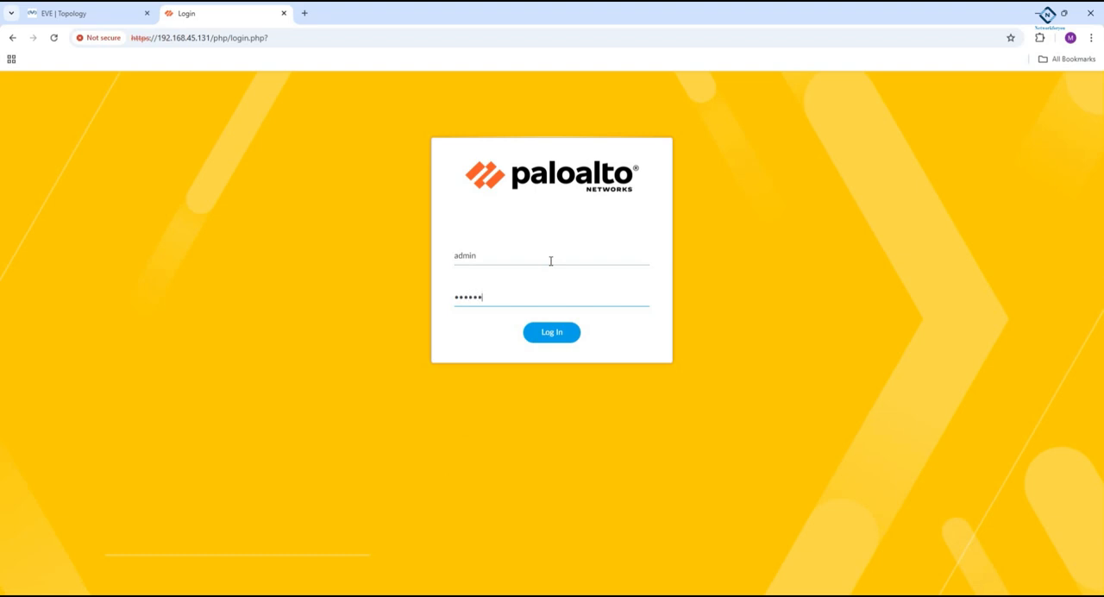
{"action": "key", "text": "Return"}
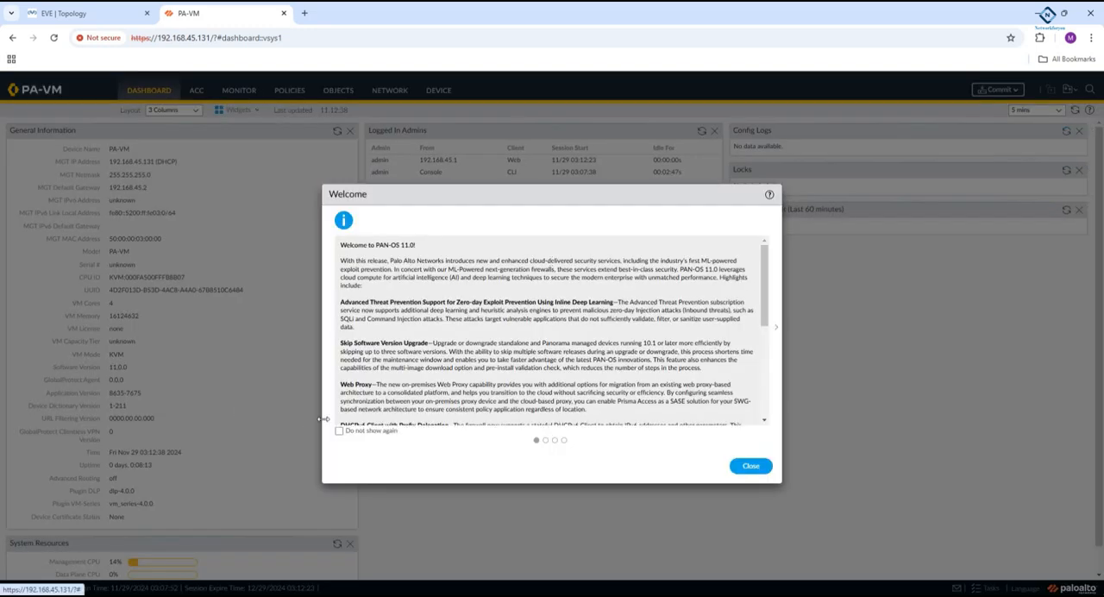
- Close the Welcome dialog with Do not show again enabled, and postpone telemetry data collection with Remind Me Later
{"action": "left_click", "coordinate": [339, 431]}
{"action": "left_click", "coordinate": [750, 466]}
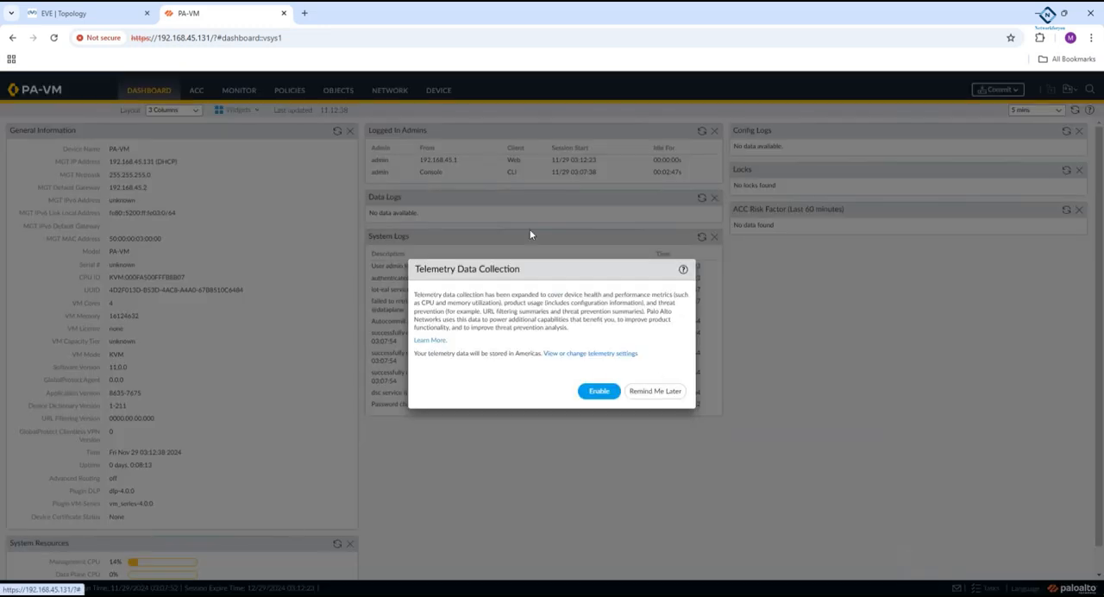
{"action": "left_click", "coordinate": [660, 392]}
- Look at the PaloAlto node in the EVE-NG topology and its PA-VM dashboard, and switch to WinSCP
{"action": "left_click", "coordinate": [53, 12]}
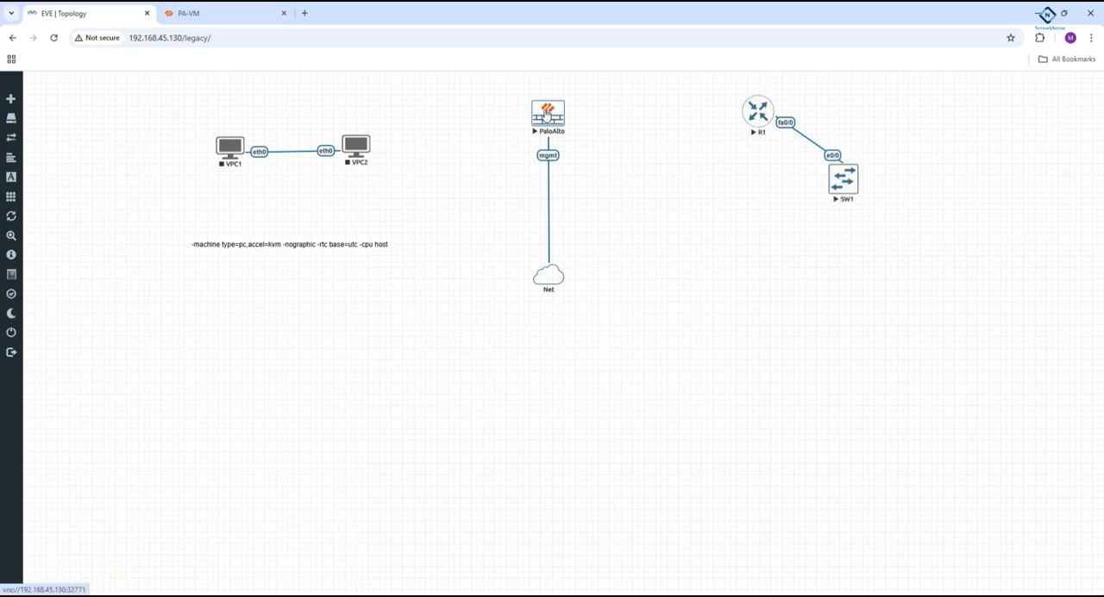
{"action": "left_click", "coordinate": [191, 13]}
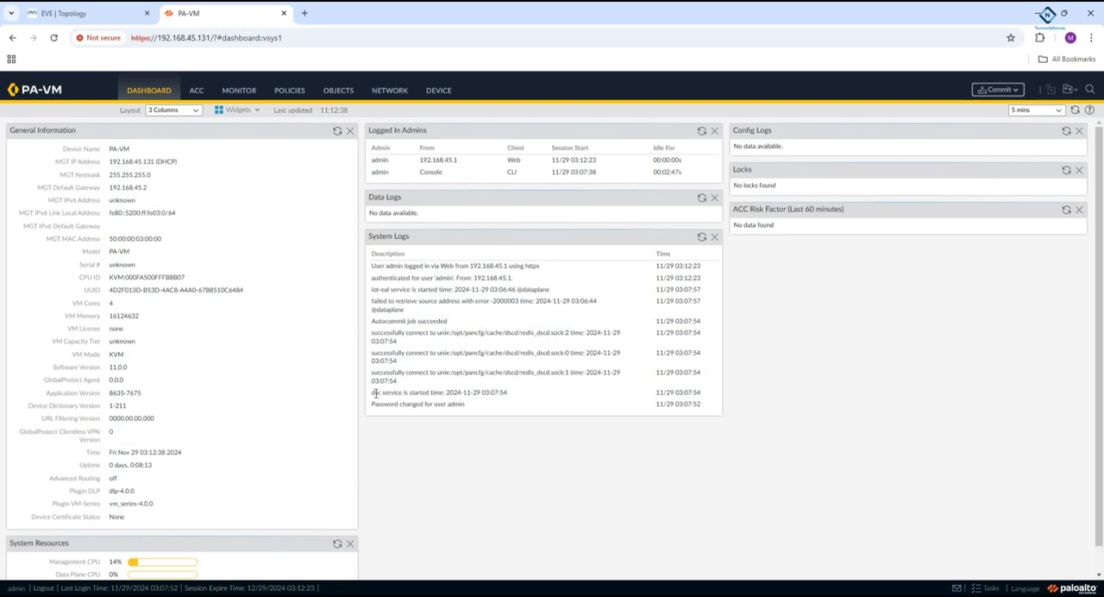
{"action": "left_click", "coordinate": [286, 595]}
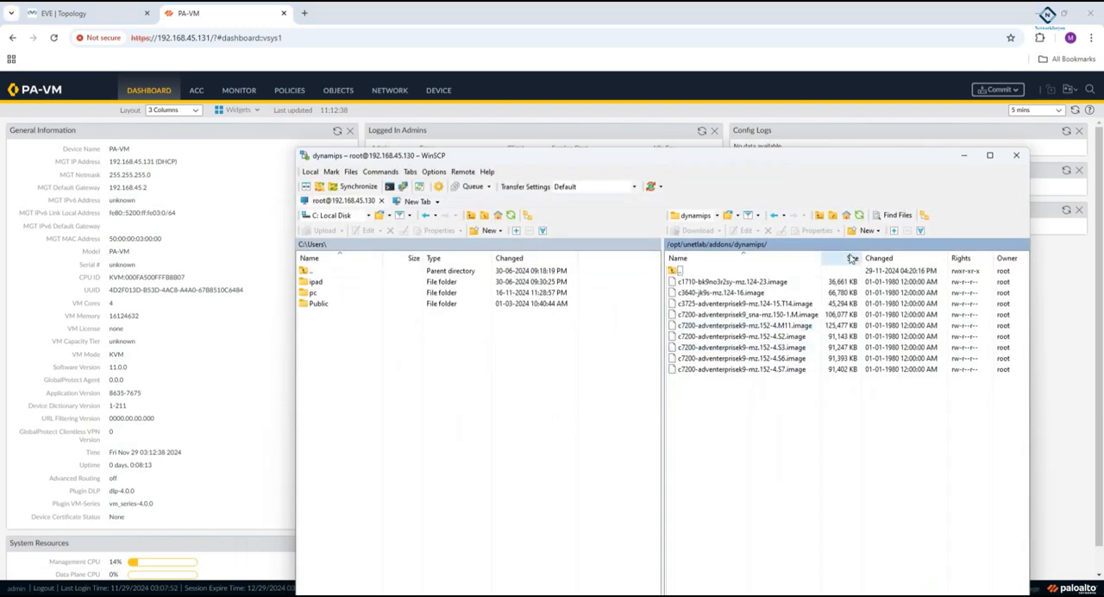
- Look in the qemu folder under /opt/unetlab/addons for the uploaded Palo Alto image folder, and minimize WinSCP
{"action": "left_click", "coordinate": [819, 217]}
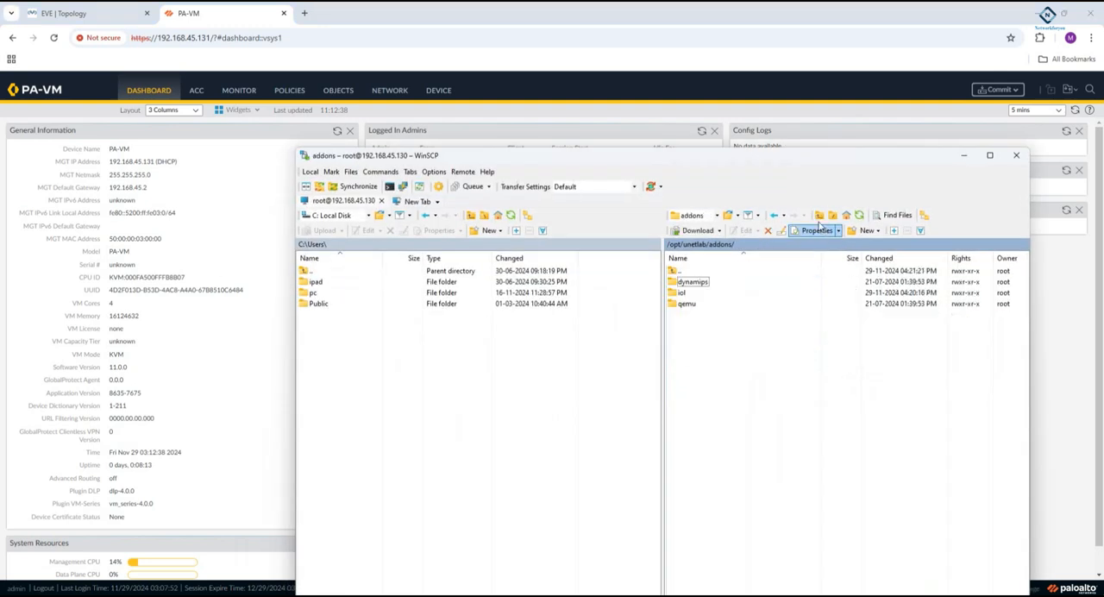
{"action": "double_click", "coordinate": [727, 303]}
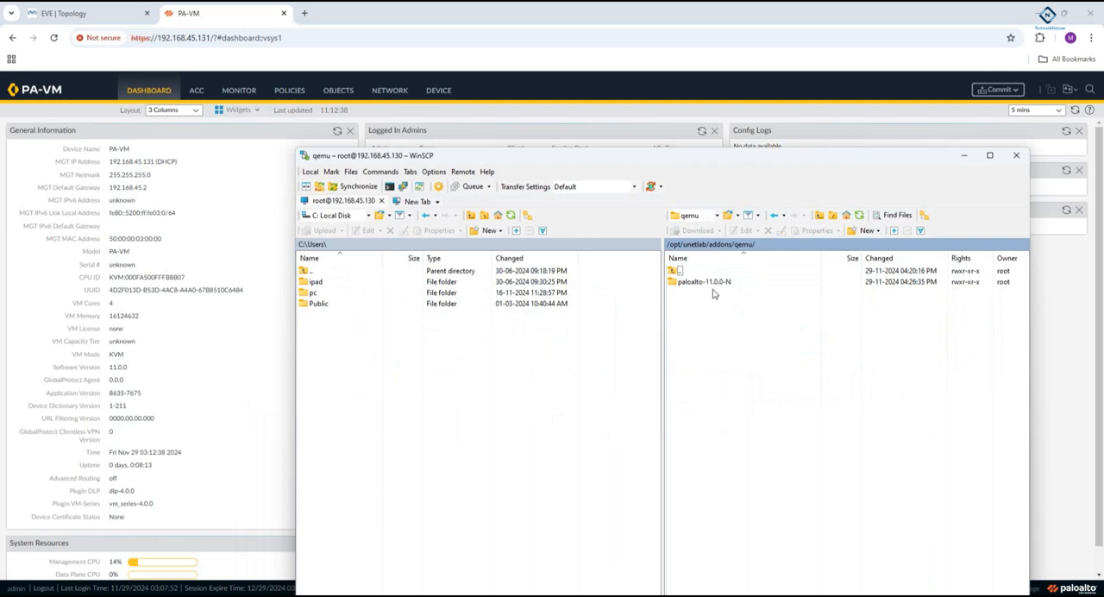
{"action": "left_click", "coordinate": [964, 155]}
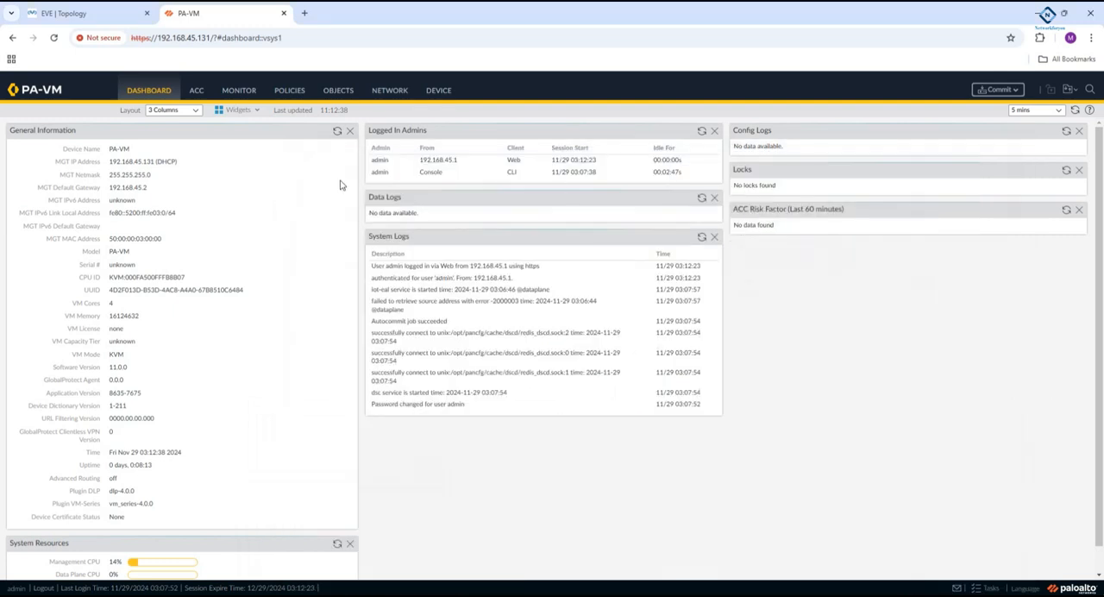
- Stop the SW1, R1 and PaloAlto nodes in the EVE-NG topology
{"action": "left_click", "coordinate": [69, 13]}
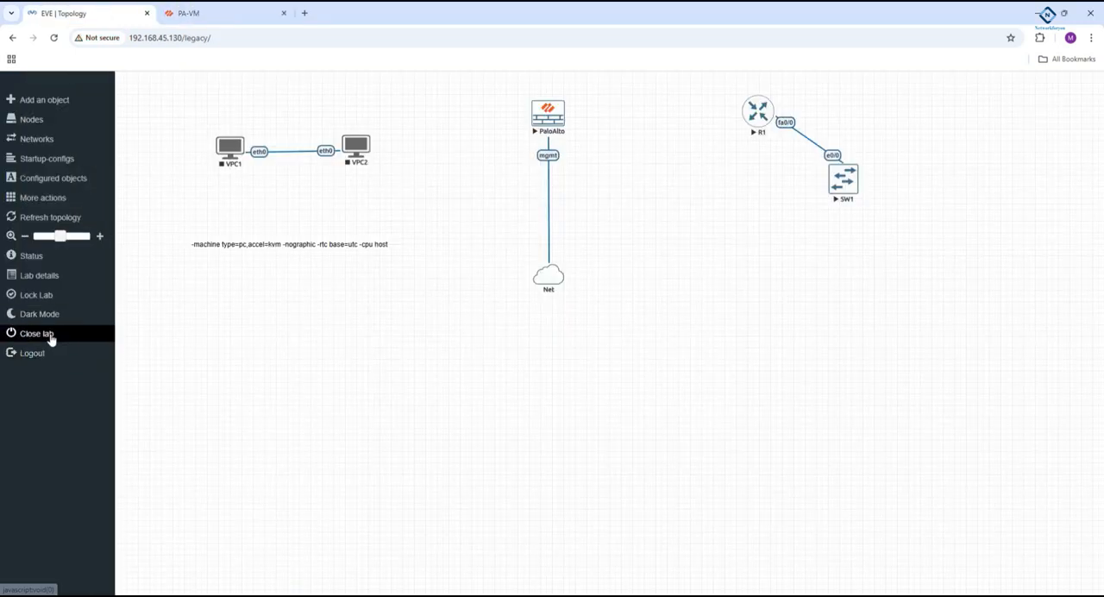
{"action": "right_click", "coordinate": [862, 197]}
{"action": "right_click", "coordinate": [852, 193]}
{"action": "left_click", "coordinate": [880, 211]}
{"action": "right_click", "coordinate": [758, 131]}
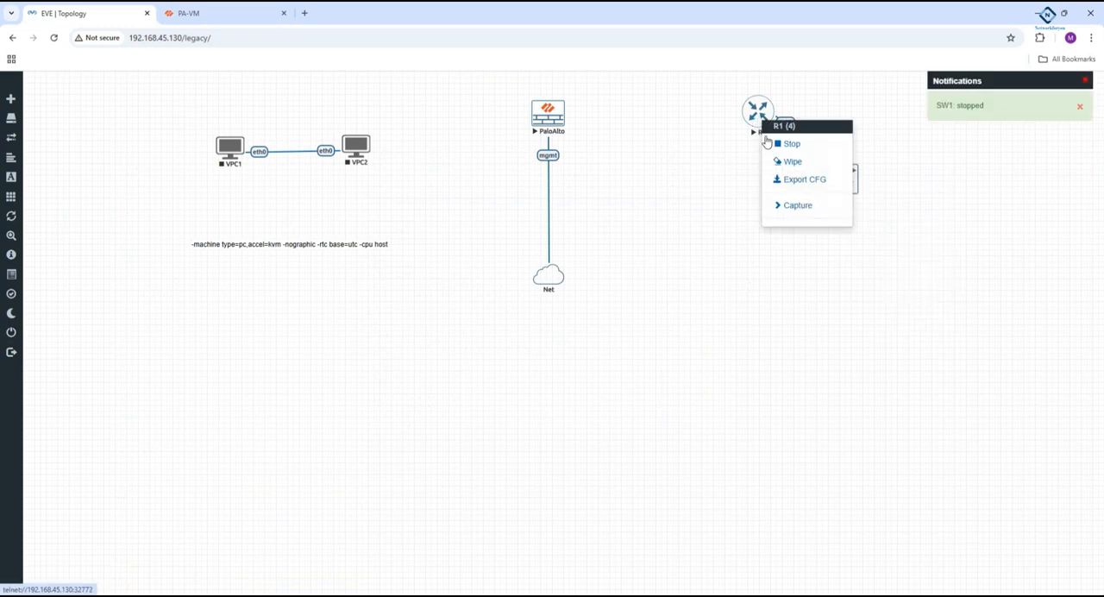
{"action": "left_click", "coordinate": [776, 143]}
{"action": "left_click", "coordinate": [274, 10]}
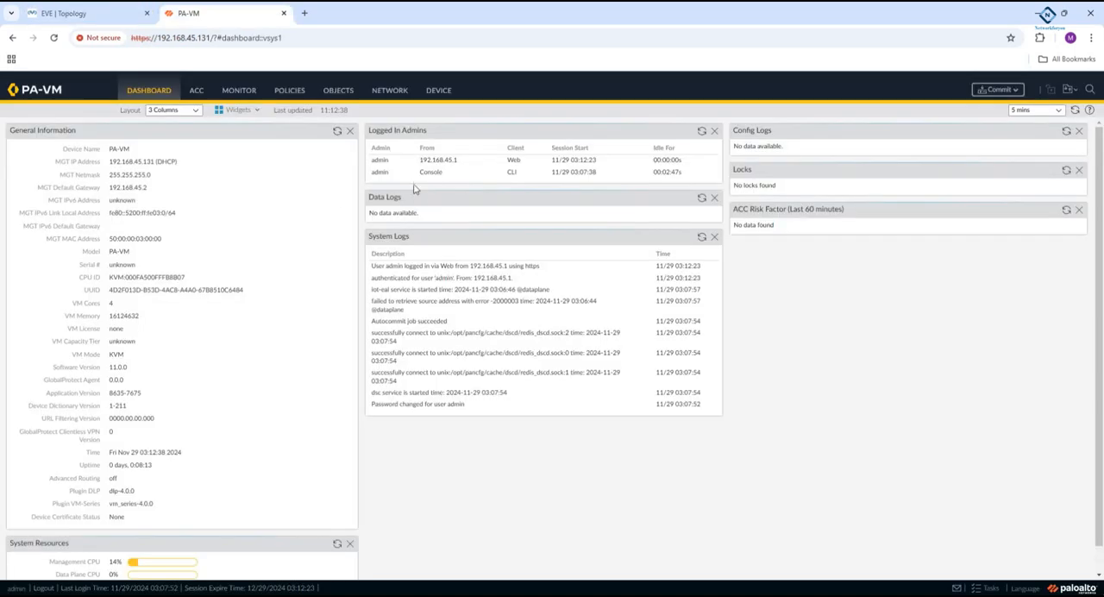
{"action": "left_click", "coordinate": [86, 12]}
{"action": "right_click", "coordinate": [539, 116]}
{"action": "left_click", "coordinate": [565, 136]}
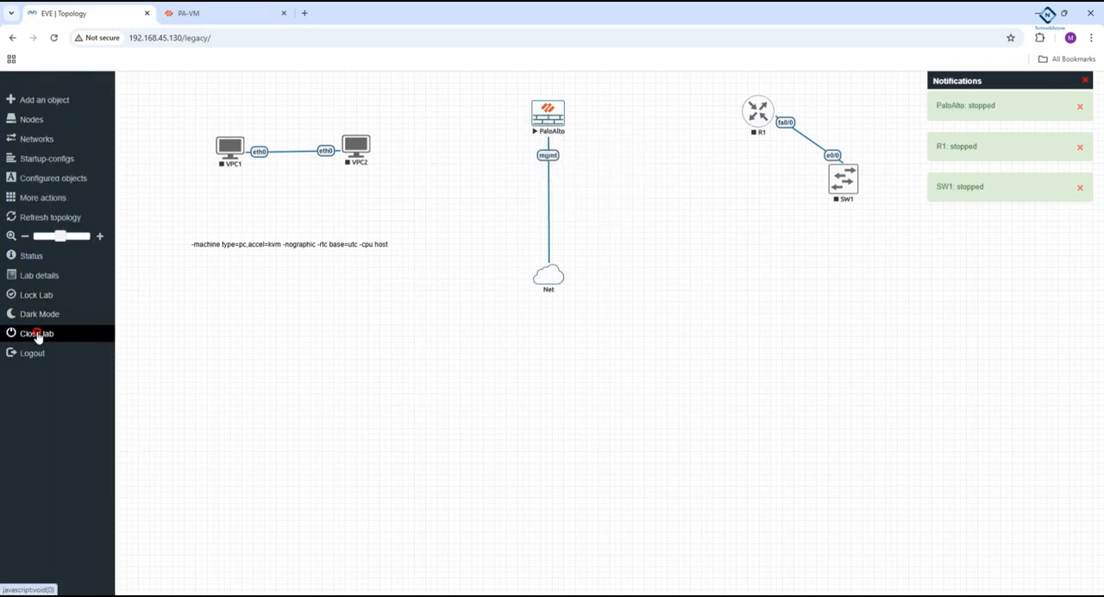
- Close the Test lab and go up to the root folder in the EVE-NG file manager
{"action": "left_click", "coordinate": [37, 333]}
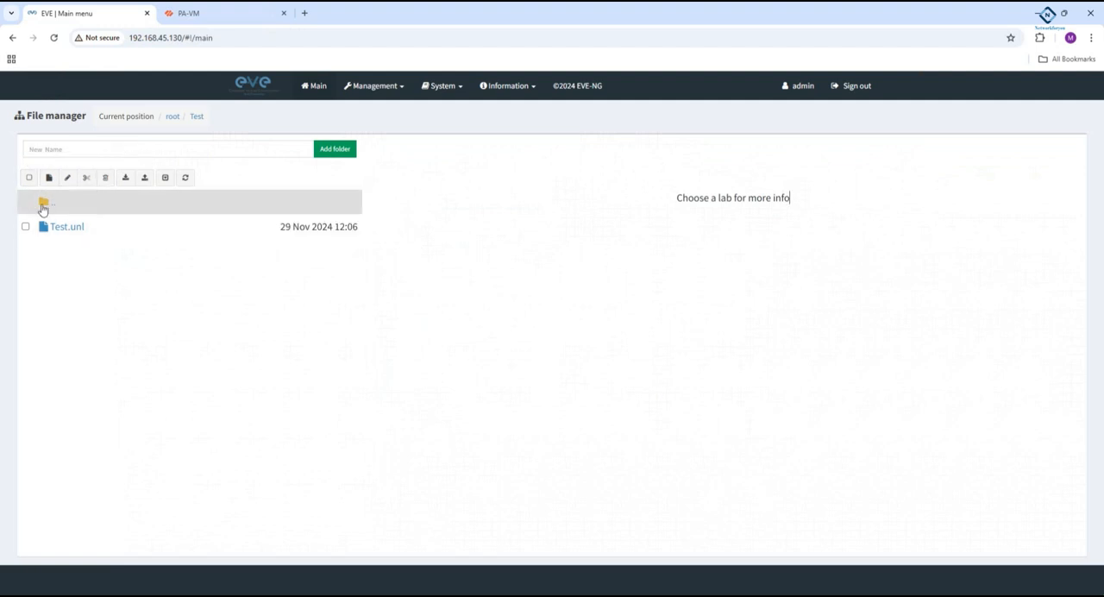
{"action": "left_click", "coordinate": [42, 205]}
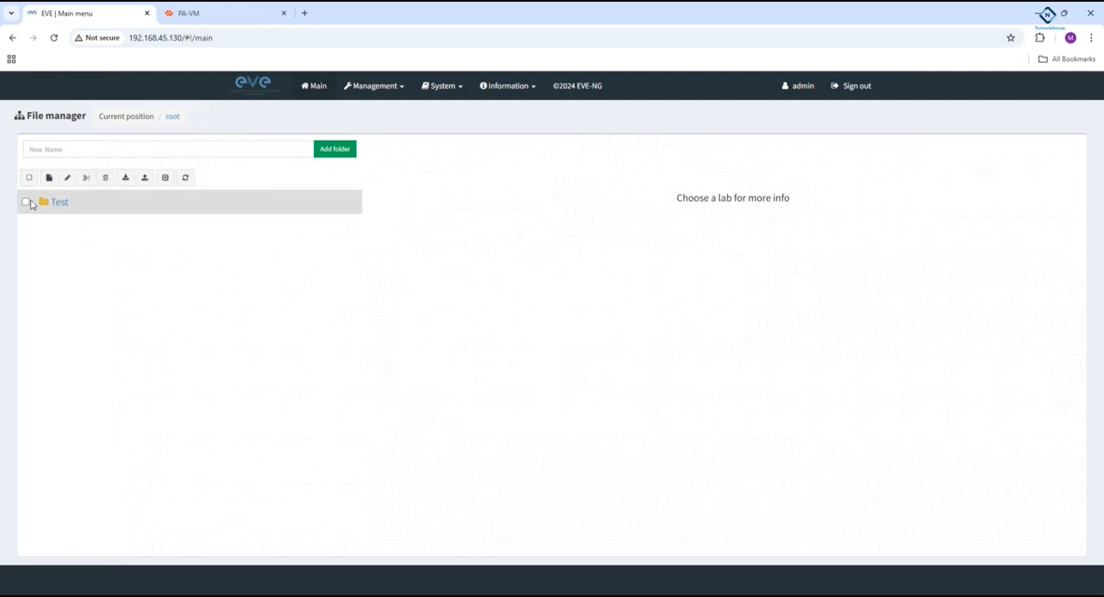
{"action": "left_click", "coordinate": [25, 202]}
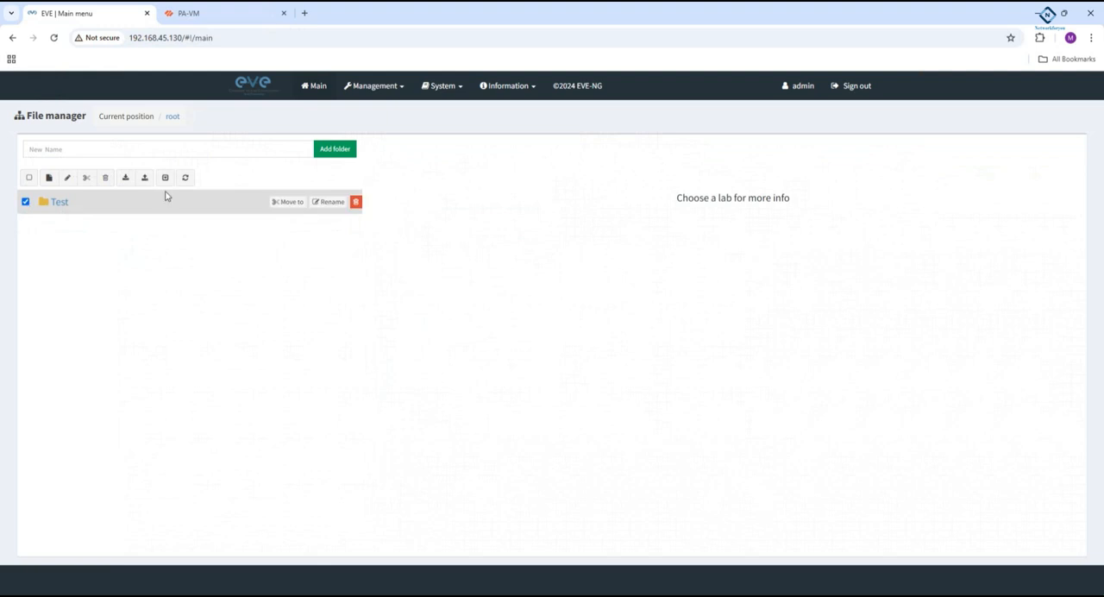
{"action": "left_click", "coordinate": [25, 202]}
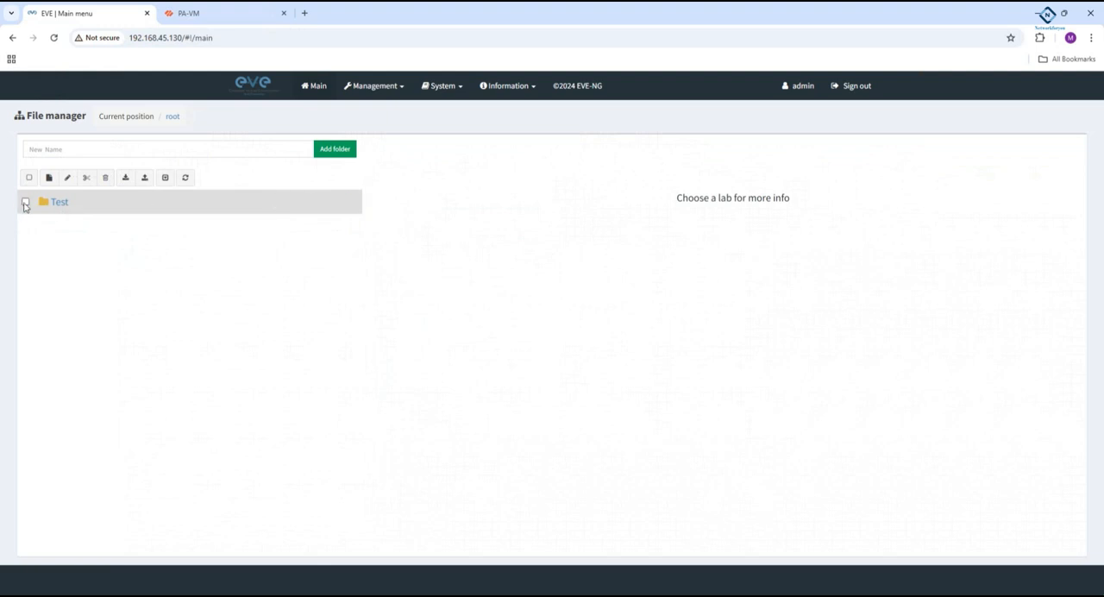
- Choose unetlab_export-20241129-045813.zip from the Desktop's EVE ng old backup folder as the lab import file
{"action": "left_click", "coordinate": [127, 177]}
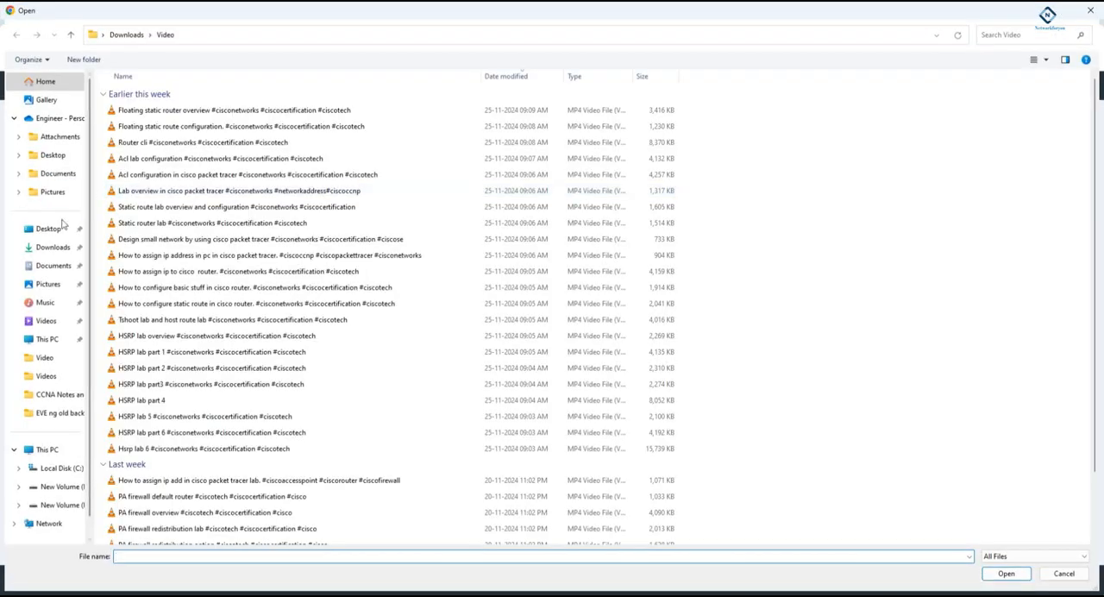
{"action": "left_click", "coordinate": [50, 251]}
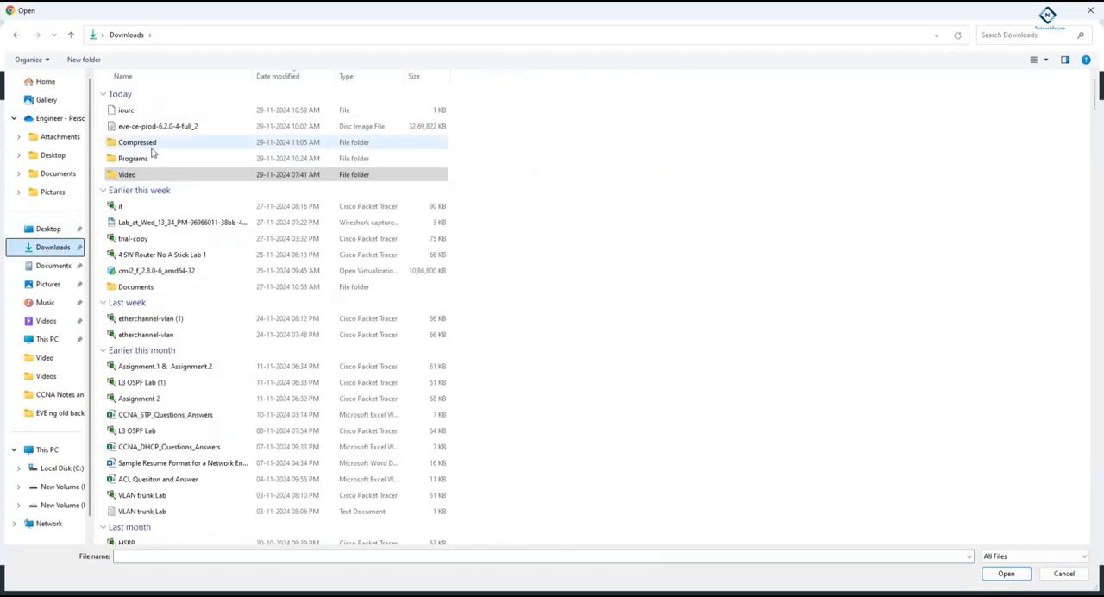
{"action": "left_click", "coordinate": [155, 146]}
{"action": "double_click", "coordinate": [155, 147]}
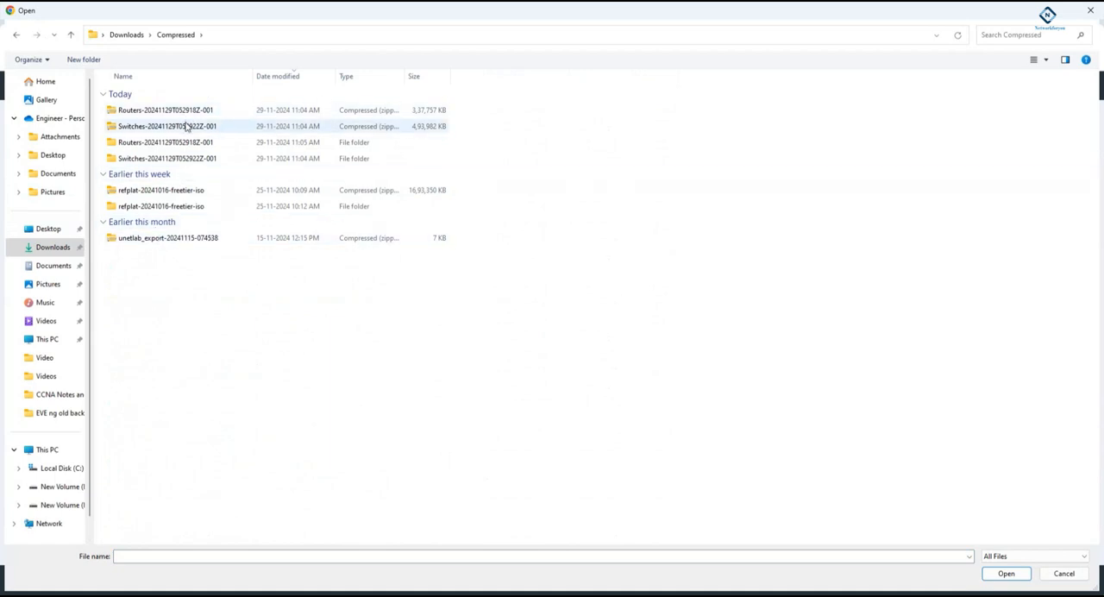
{"action": "left_click", "coordinate": [66, 265]}
{"action": "left_click", "coordinate": [64, 250]}
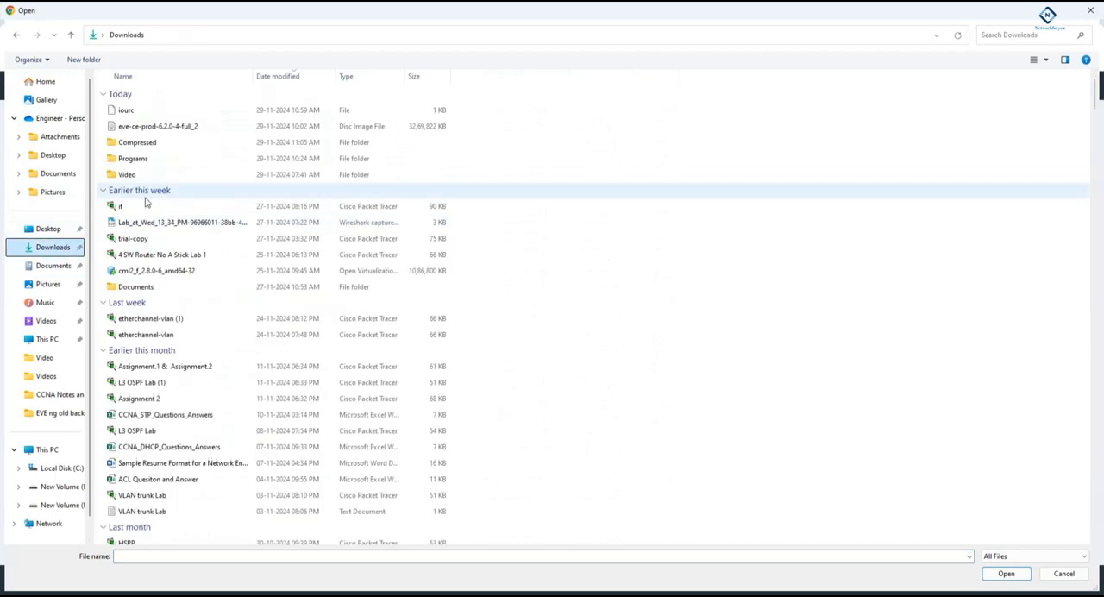
{"action": "double_click", "coordinate": [145, 144]}
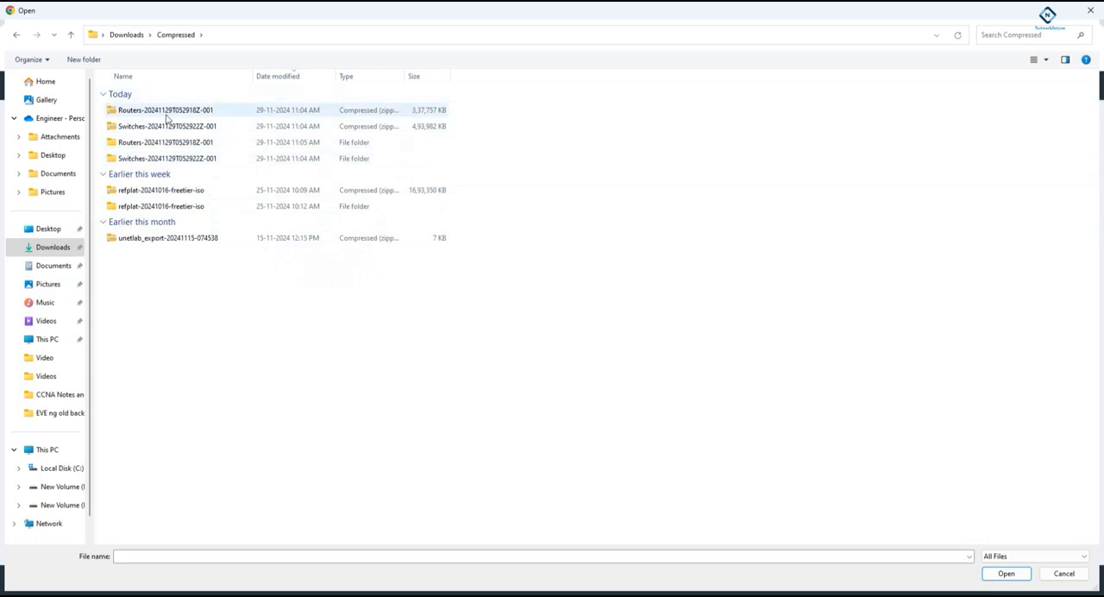
{"action": "left_click", "coordinate": [56, 231]}
{"action": "key", "text": "Down"}
{"action": "key", "text": "Down"}
{"action": "left_click", "coordinate": [66, 231]}
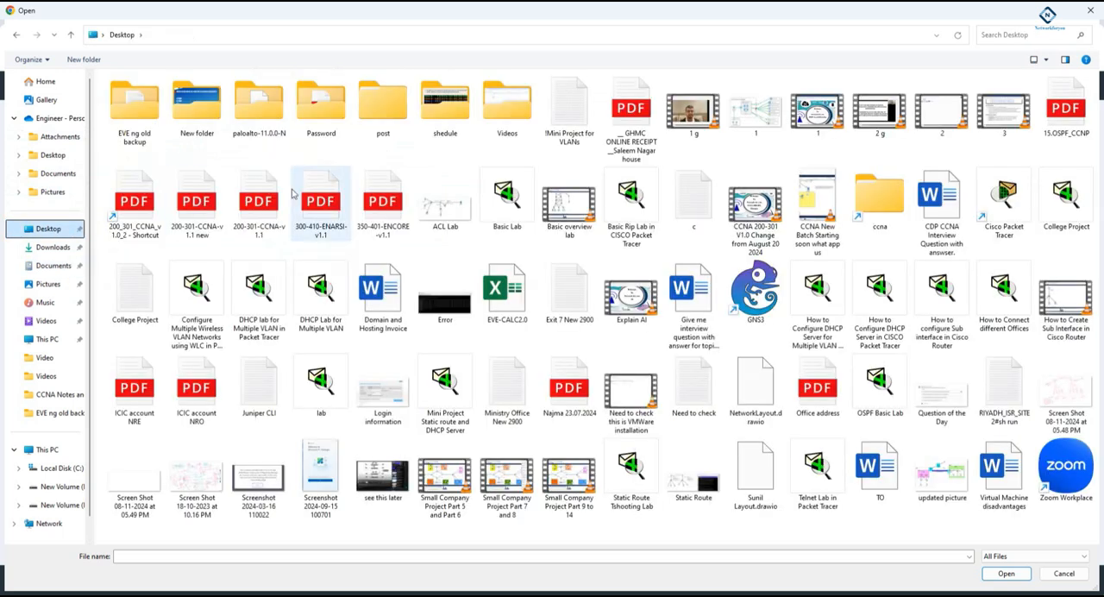
{"action": "double_click", "coordinate": [134, 106]}
{"action": "double_click", "coordinate": [336, 125]}
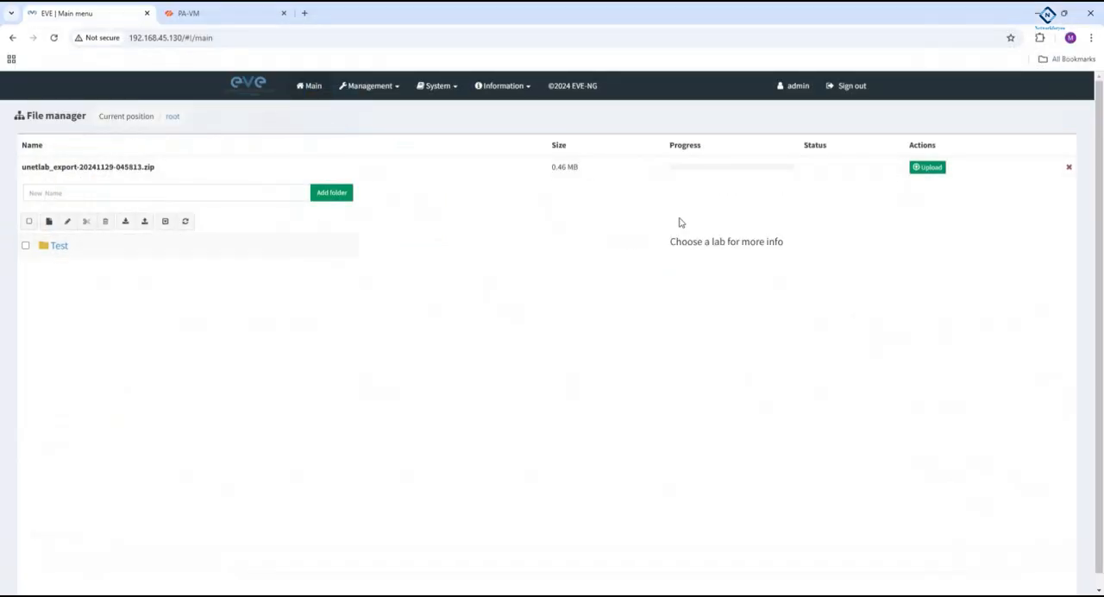
- Upload the selected lab export archive into the EVE-NG root folder
{"action": "left_click", "coordinate": [125, 220]}
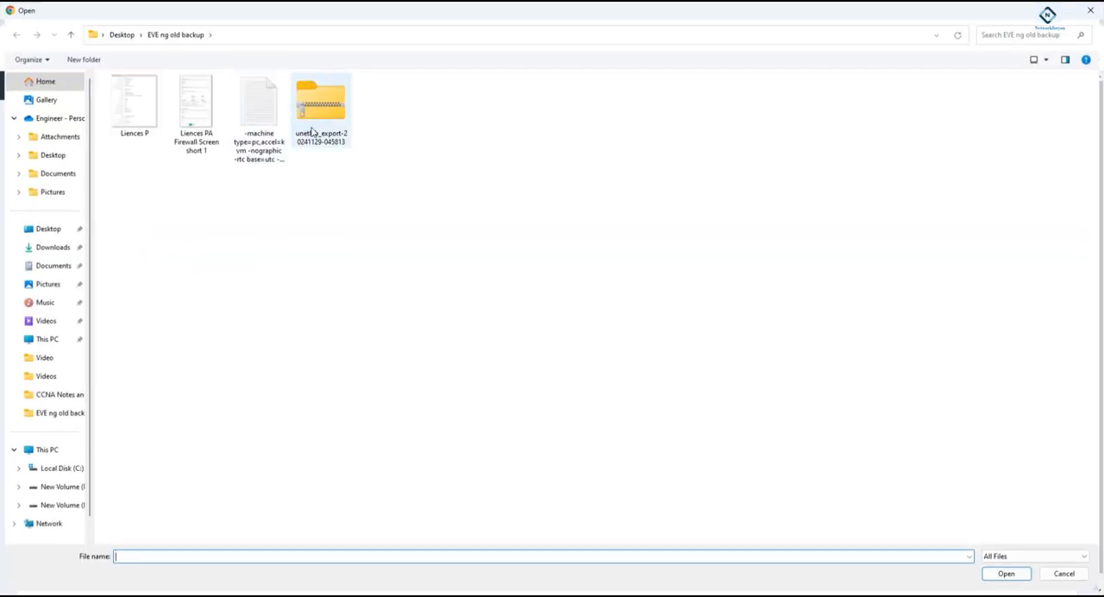
{"action": "left_click", "coordinate": [1075, 573]}
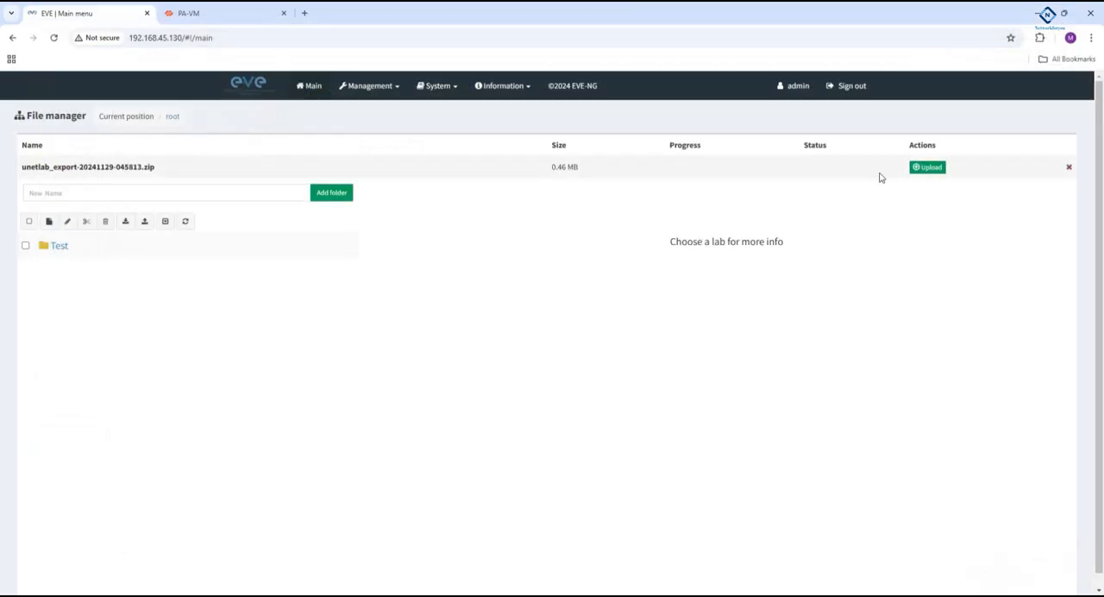
{"action": "left_click", "coordinate": [929, 169]}
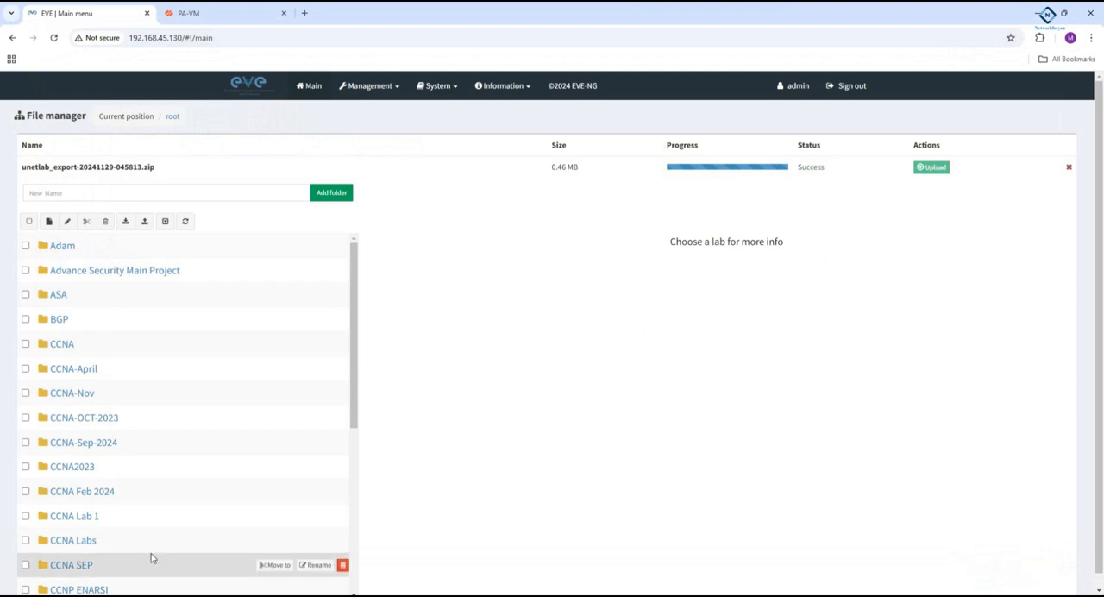
- Open the Main Palo Alto.unl lab from the imported Palo Alto folder
{"action": "scroll", "coordinate": [151, 559], "scroll_direction": "down", "scroll_amount": 4}
{"action": "scroll", "coordinate": [166, 449], "scroll_direction": "down", "scroll_amount": 1}
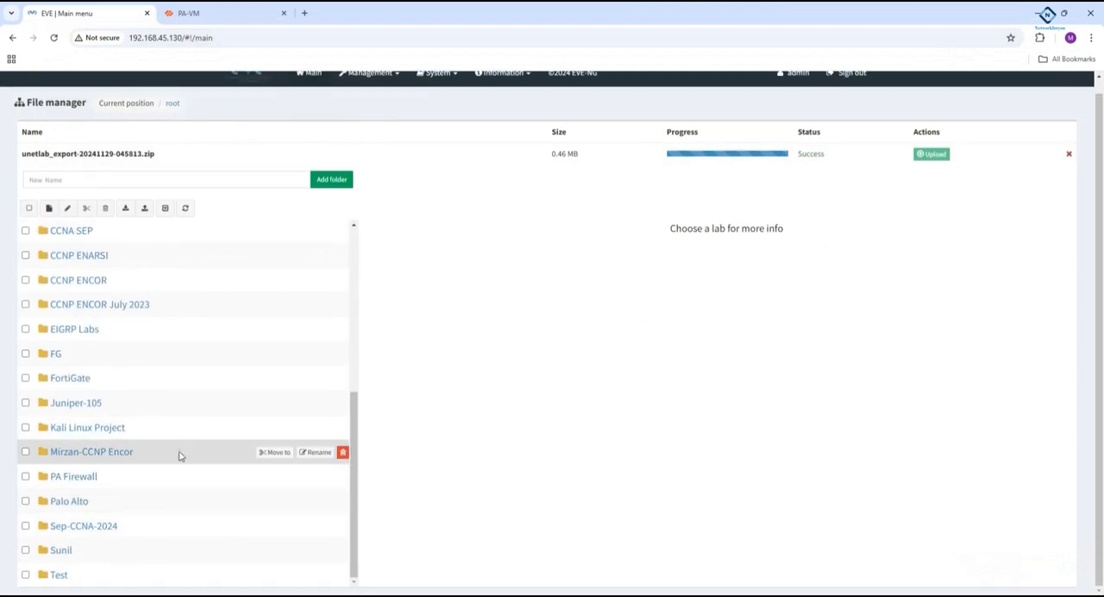
{"action": "left_click", "coordinate": [72, 503]}
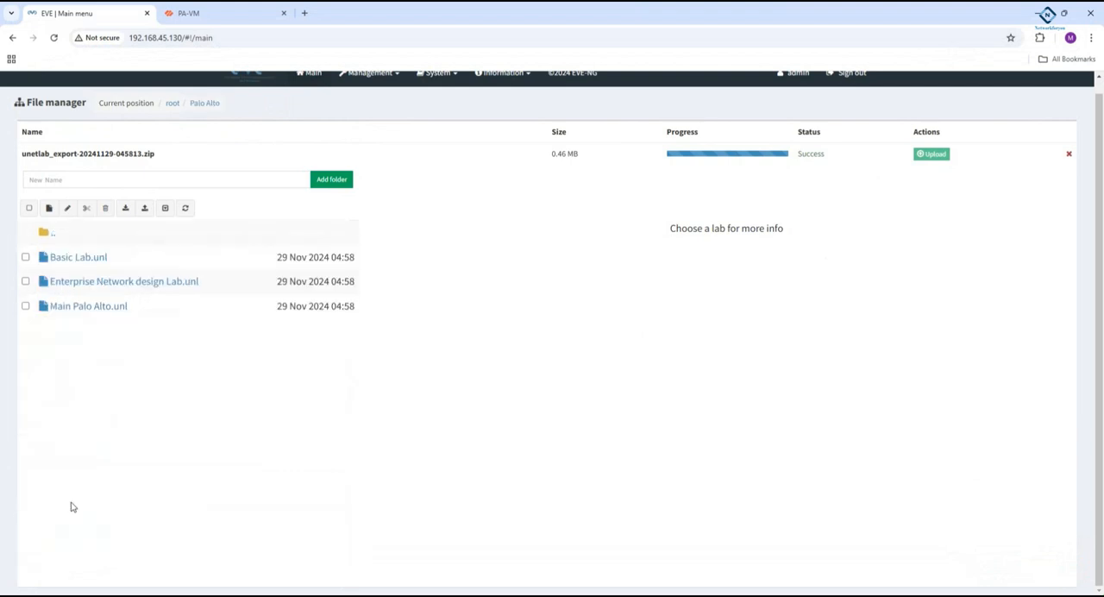
{"action": "left_click", "coordinate": [98, 307]}
{"action": "left_click", "coordinate": [407, 515]}
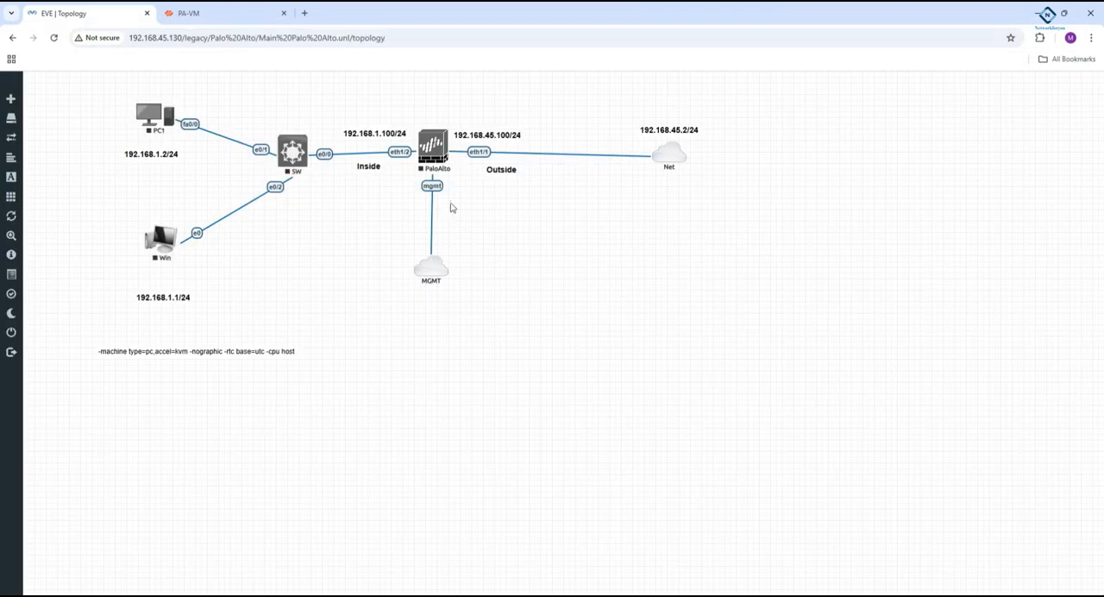
- Start the PaloAlto node and launch its console with ultravnc_wrapper, closing the PA-VM browser tab
{"action": "right_click", "coordinate": [437, 156]}
{"action": "left_click", "coordinate": [471, 177]}
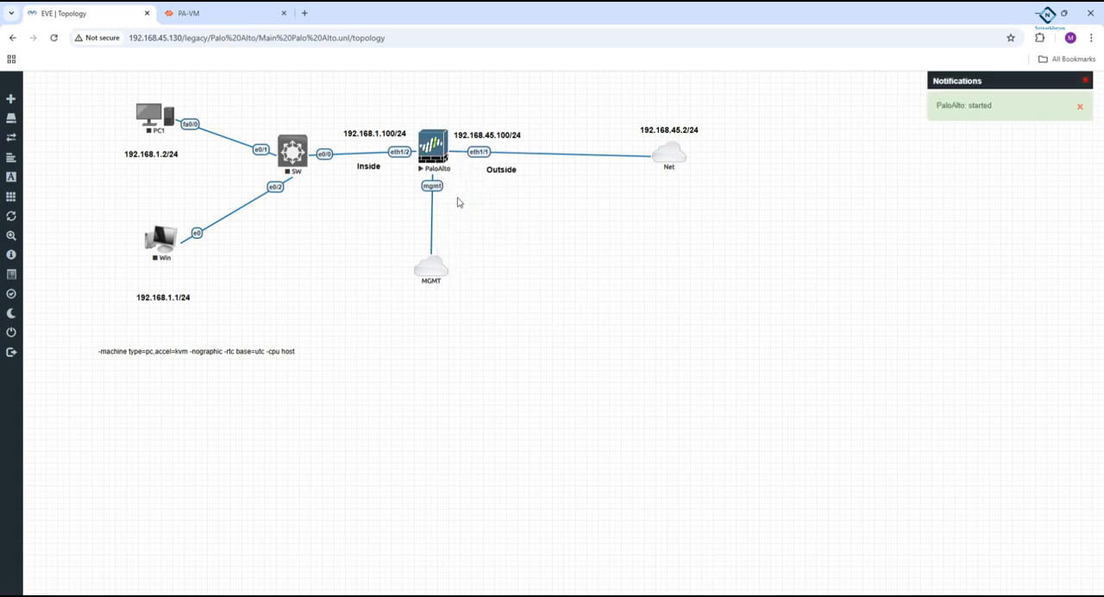
{"action": "left_click", "coordinate": [436, 158]}
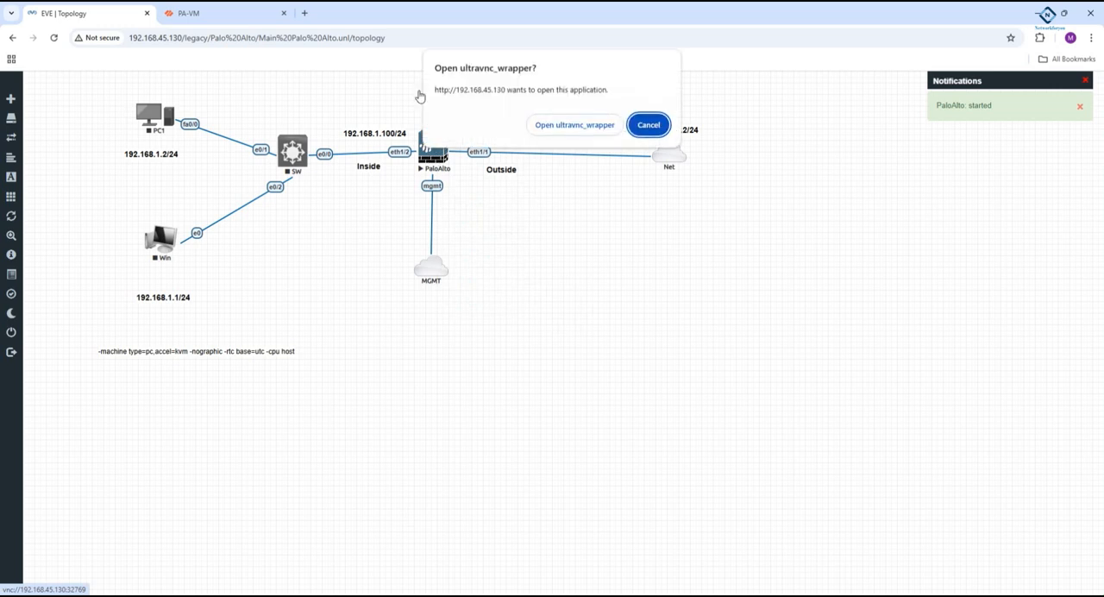
{"action": "left_click", "coordinate": [283, 14]}
{"action": "left_click", "coordinate": [552, 125]}
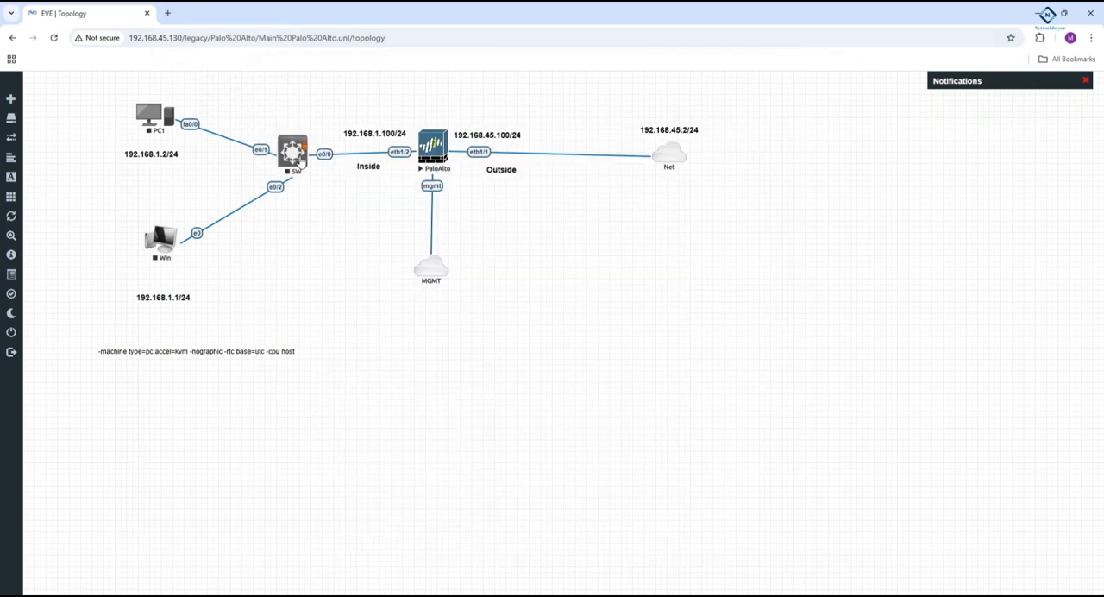
- Start the SW node and open its console at the switch prompt
{"action": "right_click", "coordinate": [302, 155]}
{"action": "left_click", "coordinate": [343, 180]}
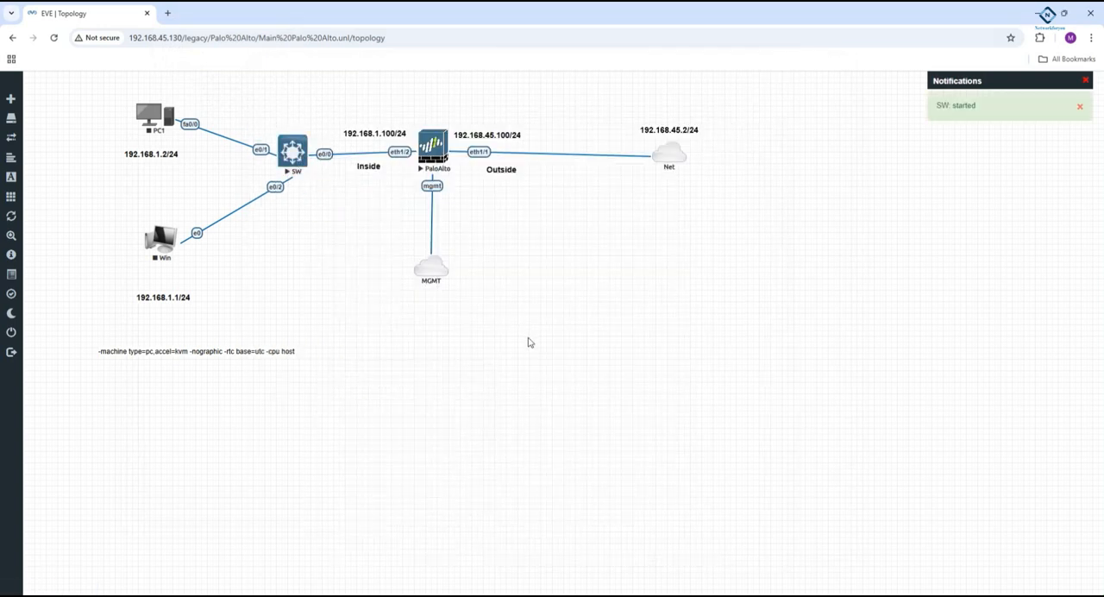
{"action": "left_click", "coordinate": [295, 155]}
{"action": "left_click", "coordinate": [565, 130]}
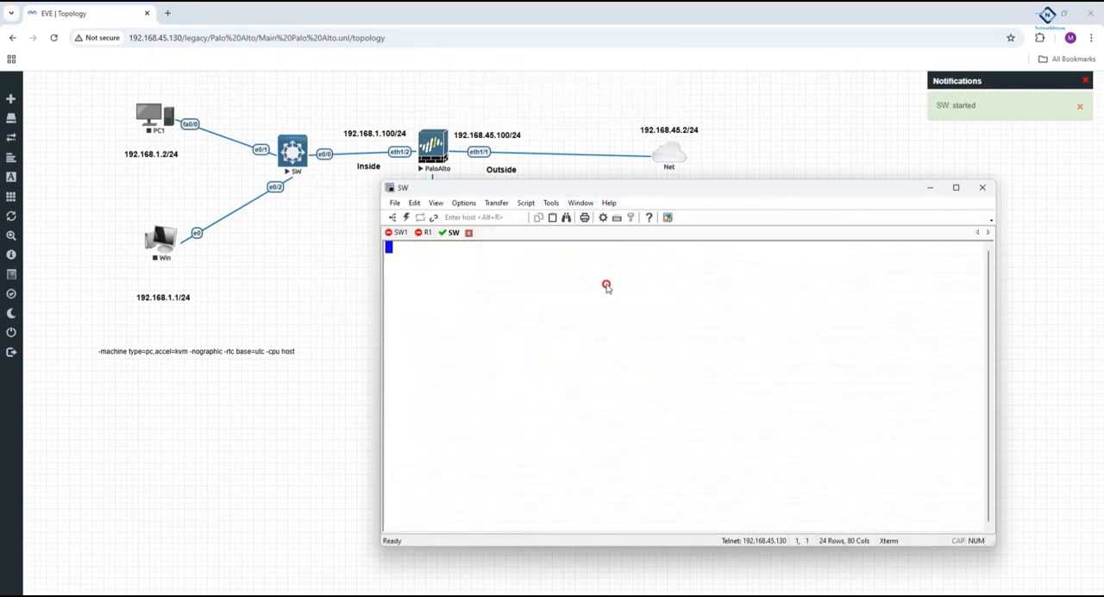
{"action": "key", "text": "Return"}
{"action": "key", "text": "Return"}
{"action": "key", "text": "Return"}
{"action": "key", "text": "Return"}
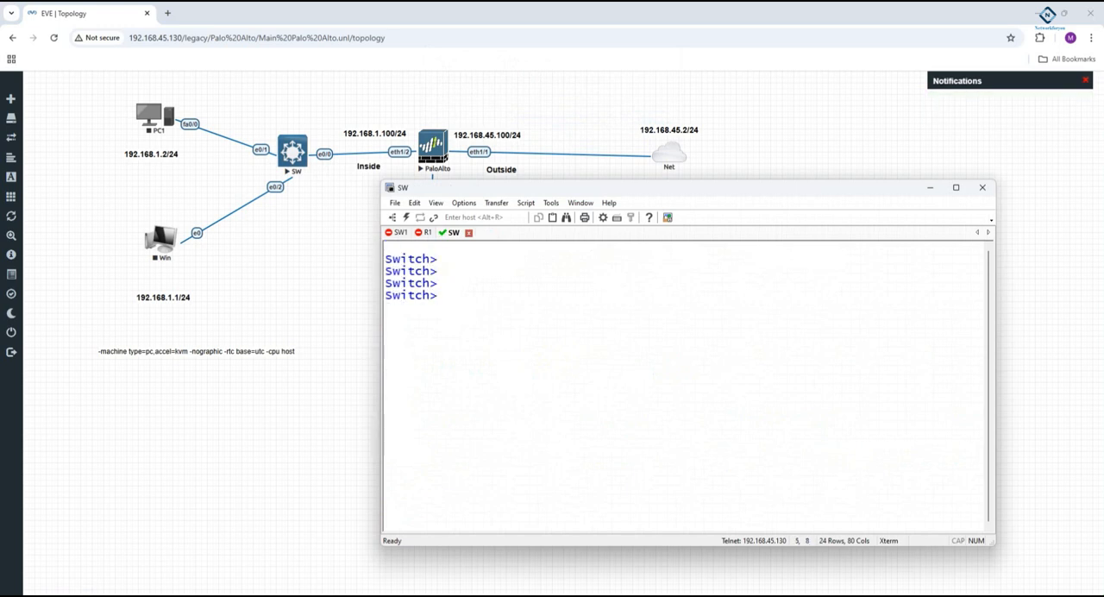
- Enter privileged mode on the switch and display the VLAN brief (sh vlan br) and the spanning-tree information
{"action": "type", "text": "en"}
{"action": "key", "text": "Return"}
{"action": "type", "text": "sh v"}
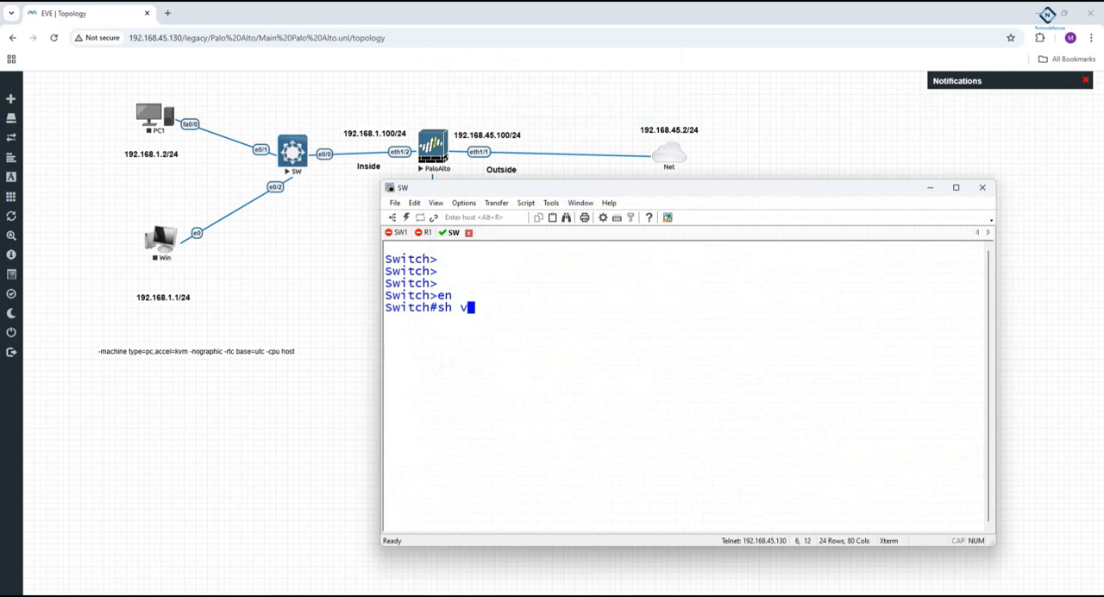
{"action": "type", "text": "lan br"}
{"action": "key", "text": "Return"}
{"action": "type", "text": "sh sp"}
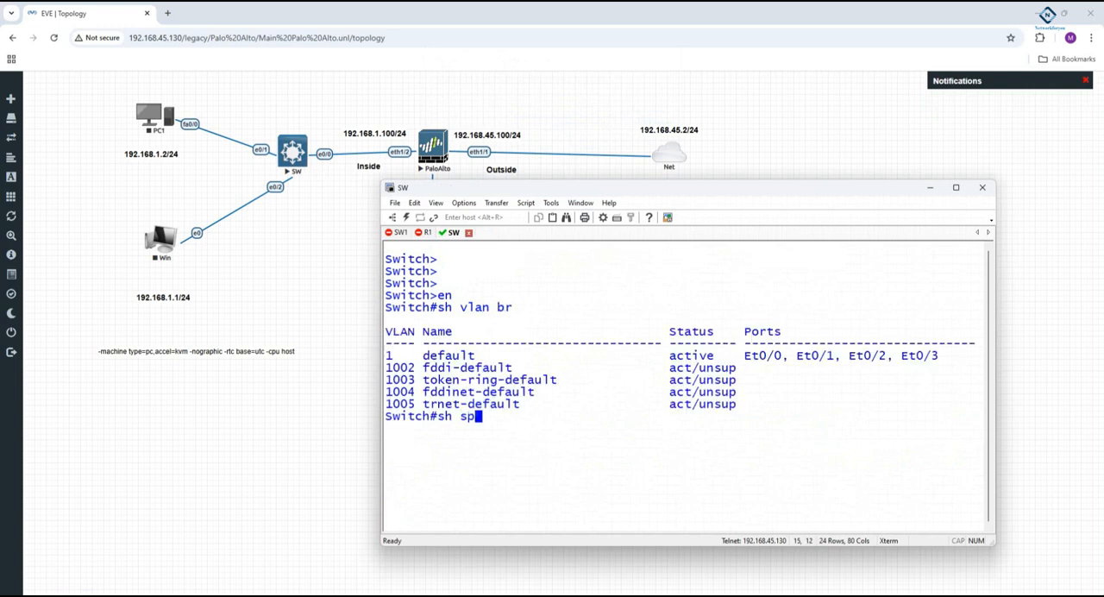
{"action": "key", "text": "Tab"}
{"action": "key", "text": "Return"}
{"action": "key", "text": "Return"}
{"action": "key", "text": "Return"}
{"action": "key", "text": "Return"}
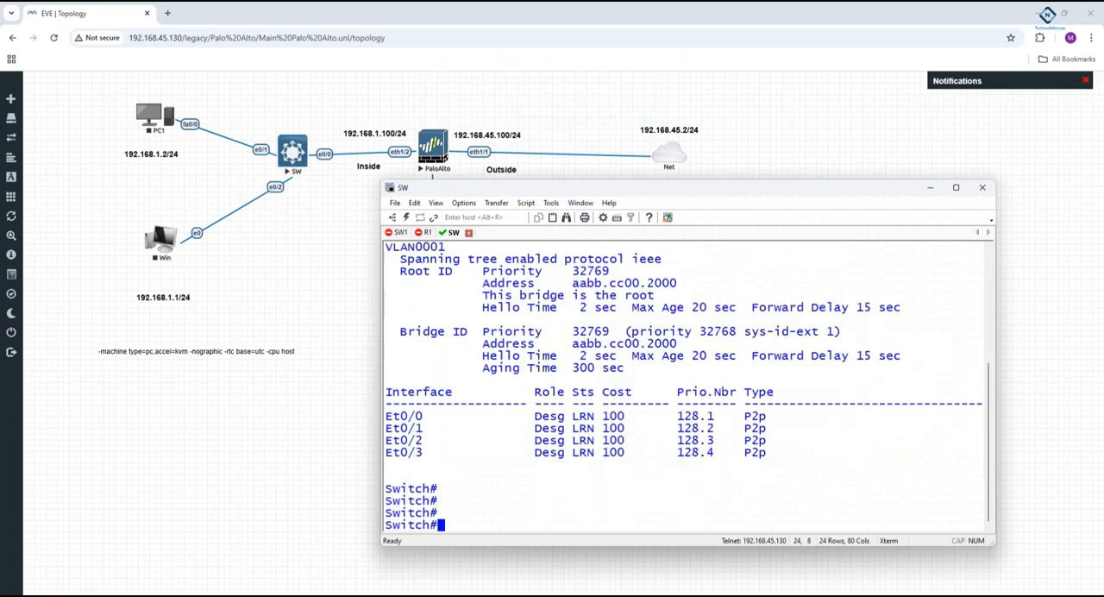
- Close the disconnected R1 and SW1 console sessions, keeping only the SW session
{"action": "left_click", "coordinate": [424, 233]}
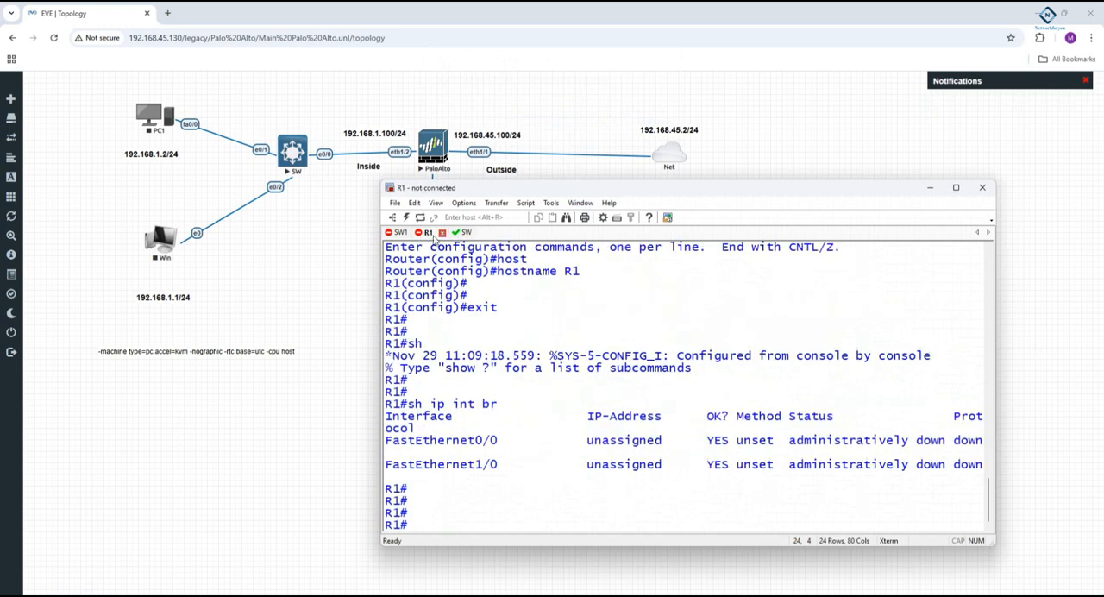
{"action": "left_click", "coordinate": [441, 232]}
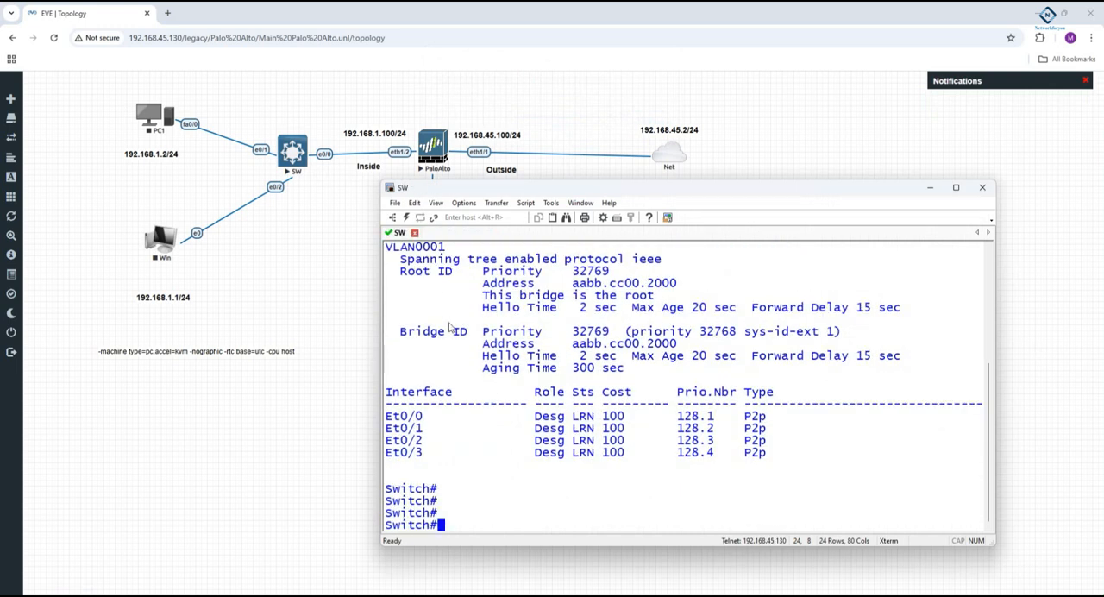
- Bring the PaloAlto QEMU console to the front and minimize the SW console window
{"action": "left_click", "coordinate": [369, 595]}
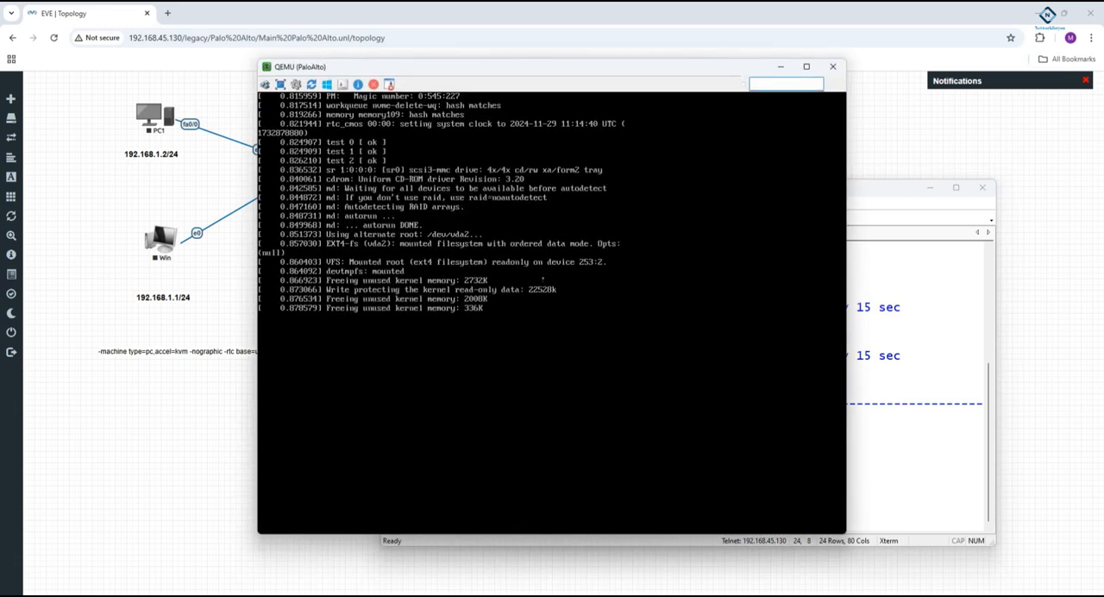
{"action": "left_click", "coordinate": [946, 403]}
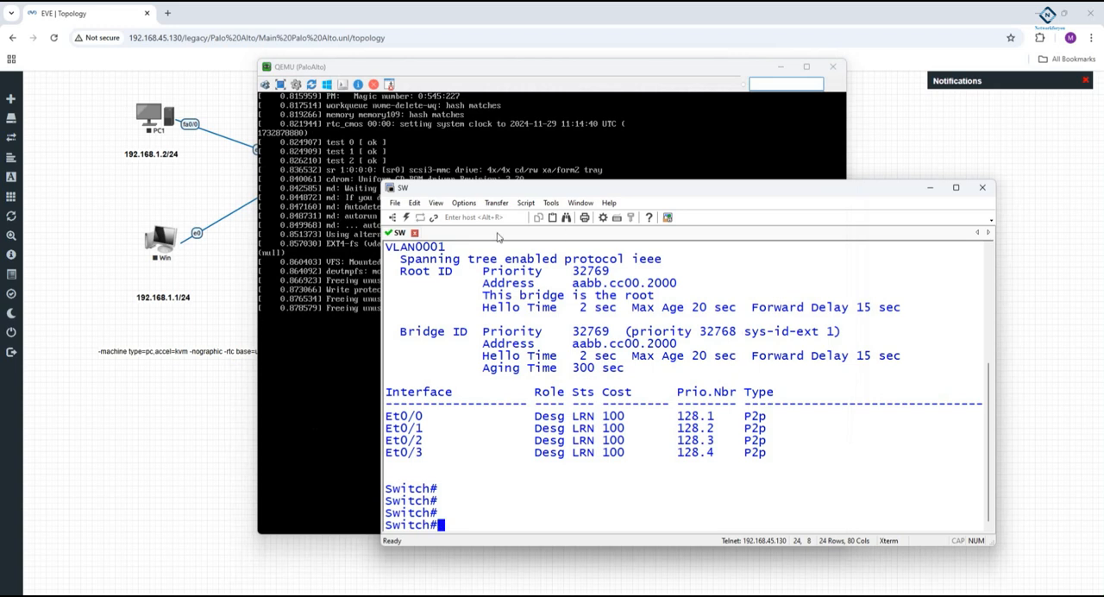
{"action": "left_click", "coordinate": [927, 188]}
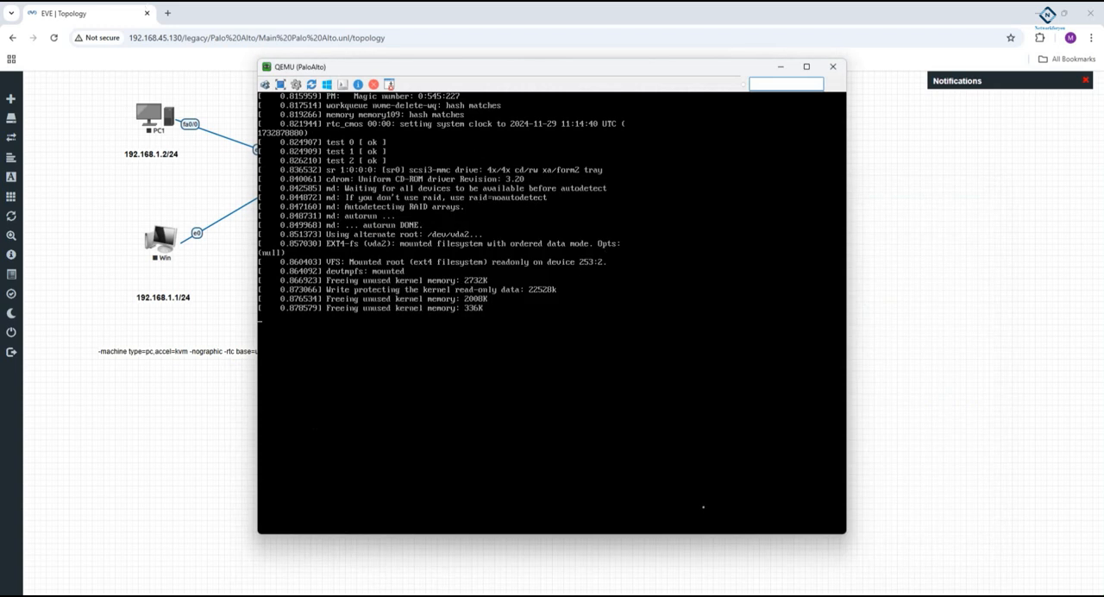
- Move the PaloAlto console window aside to uncover the PC1, SW, Win, PaloAlto and MGMT nodes of the topology
{"action": "left_click_drag", "start_coordinate": [470, 73], "coordinate": [651, 95]}
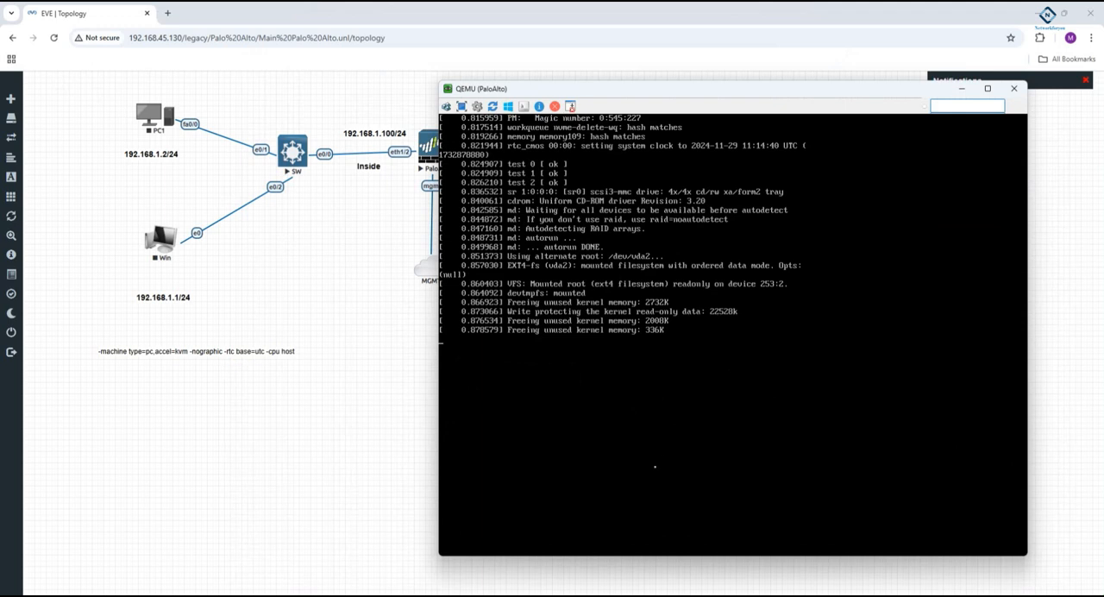
{"action": "left_click_drag", "start_coordinate": [509, 92], "coordinate": [632, 207]}
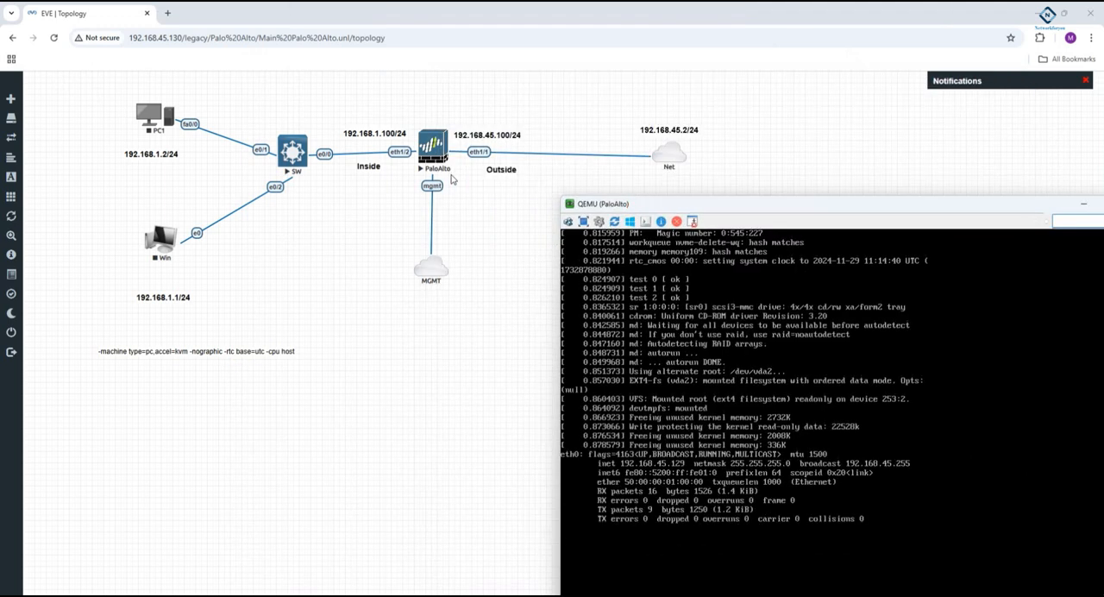
{"action": "left_click_drag", "start_coordinate": [598, 207], "coordinate": [493, 99]}
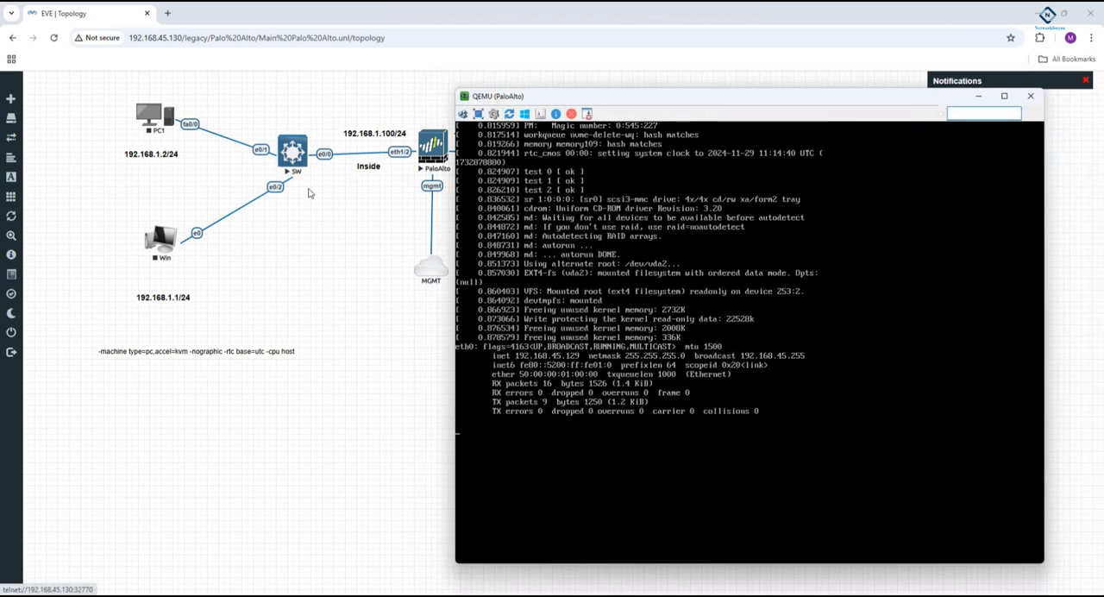
{"action": "left_click_drag", "start_coordinate": [674, 98], "coordinate": [714, 86]}
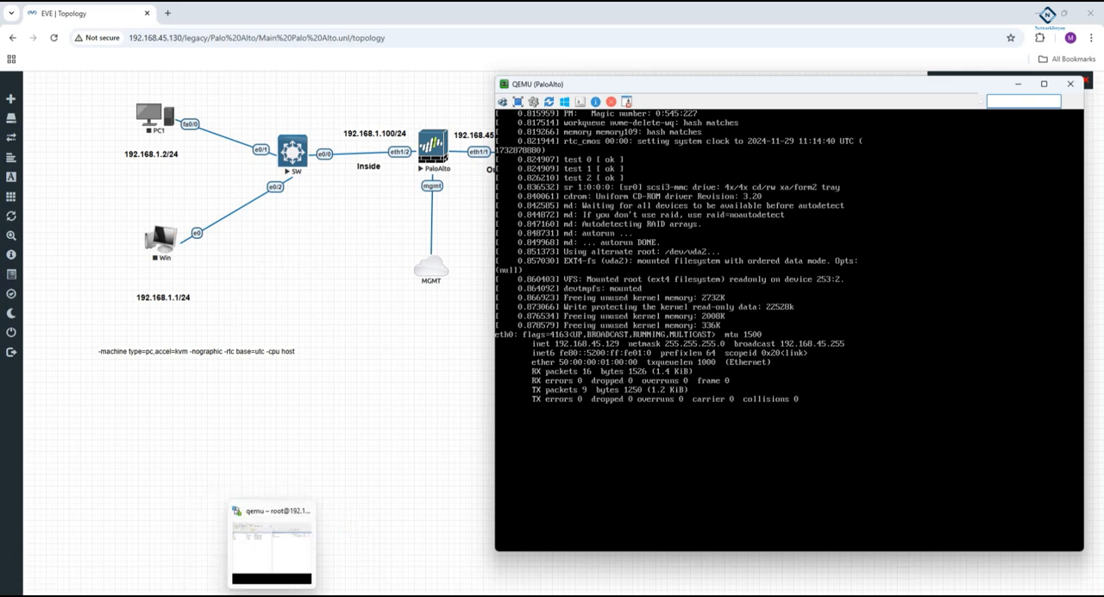
{"action": "left_click", "coordinate": [269, 595]}
{"action": "left_click", "coordinate": [269, 595]}
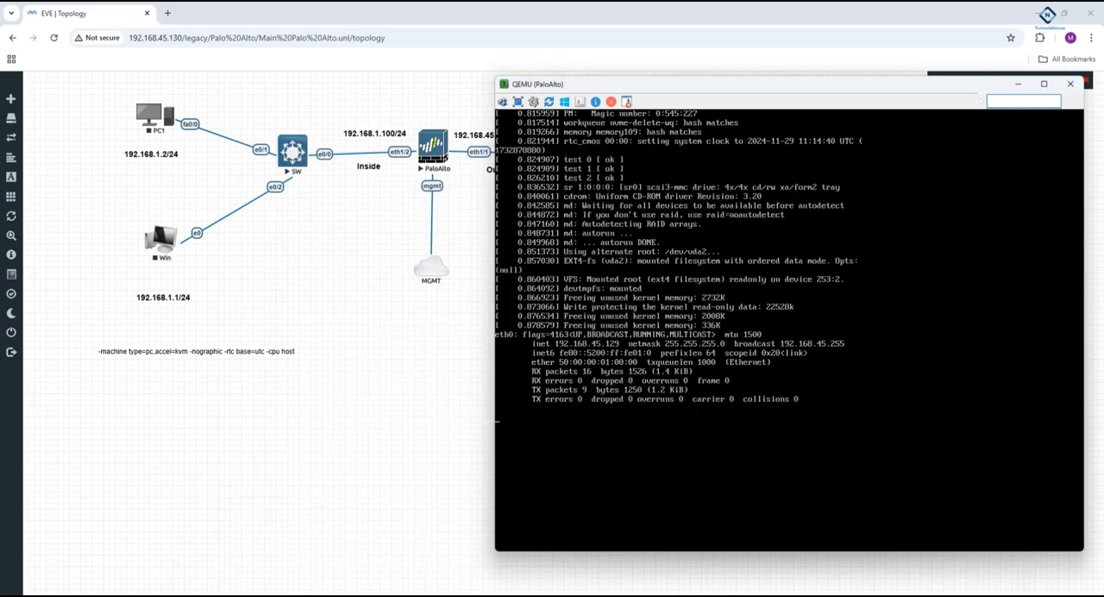